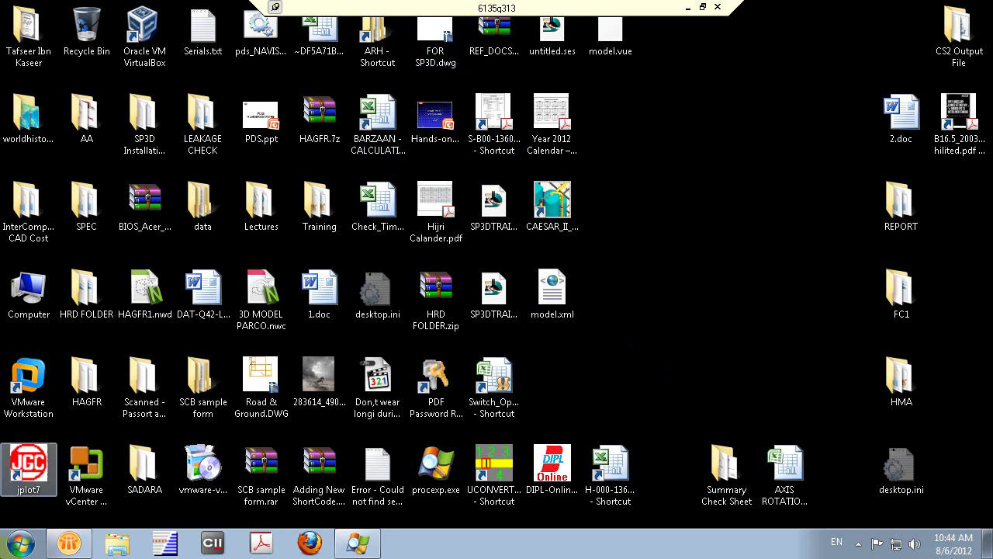
{"action": "left_click", "coordinate": [19, 545]}
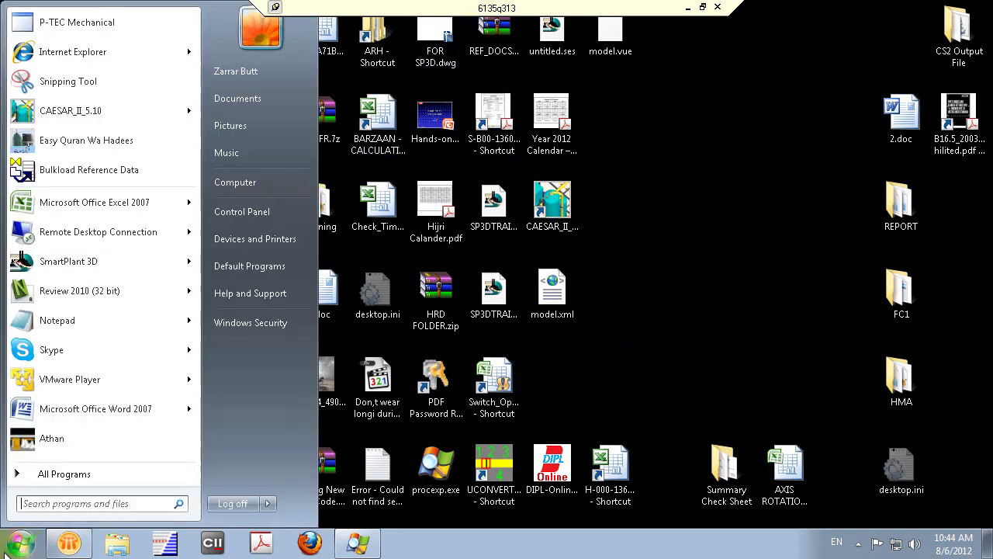
{"action": "left_click", "coordinate": [85, 481]}
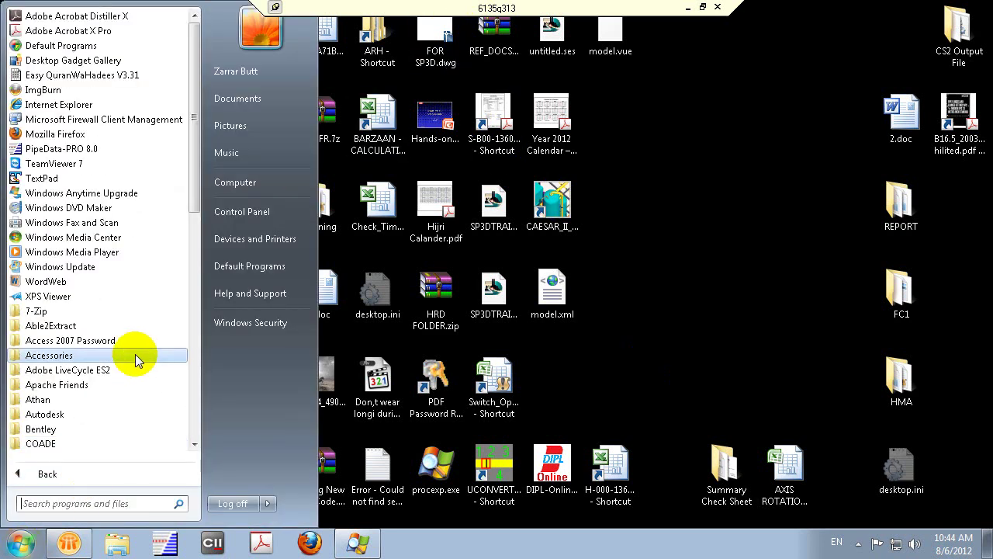
{"action": "scroll", "coordinate": [135, 354], "scroll_direction": "down", "scroll_amount": 6}
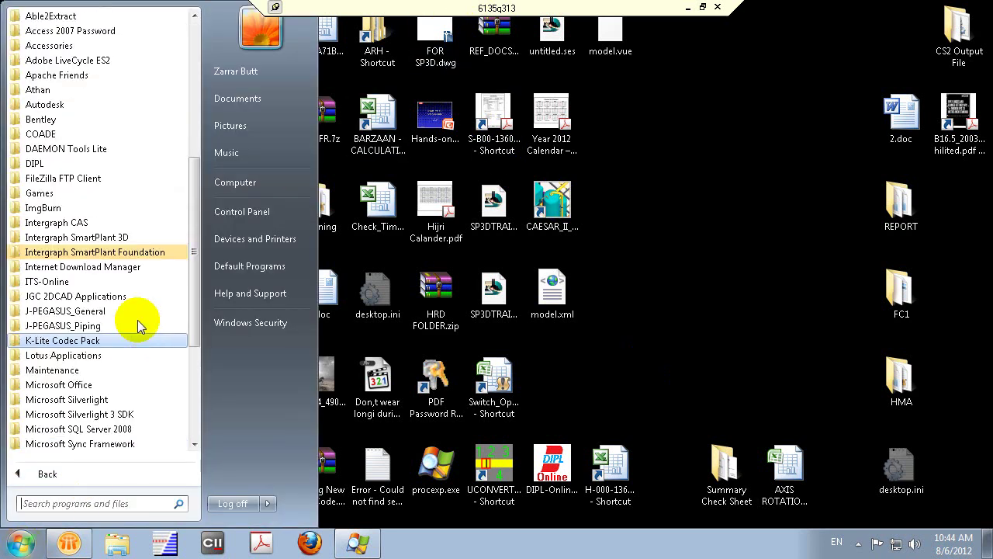
{"action": "left_click", "coordinate": [101, 238]}
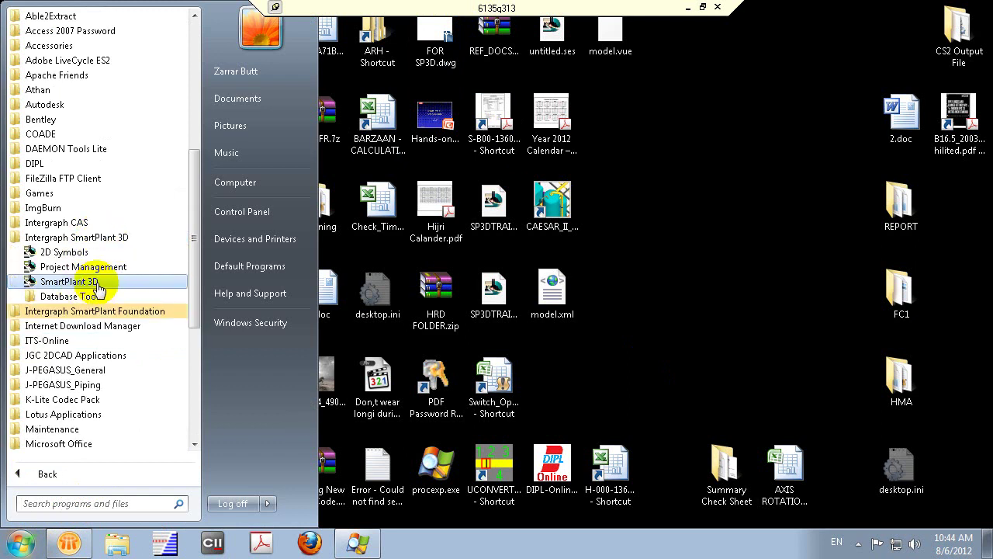
{"action": "left_click", "coordinate": [713, 288]}
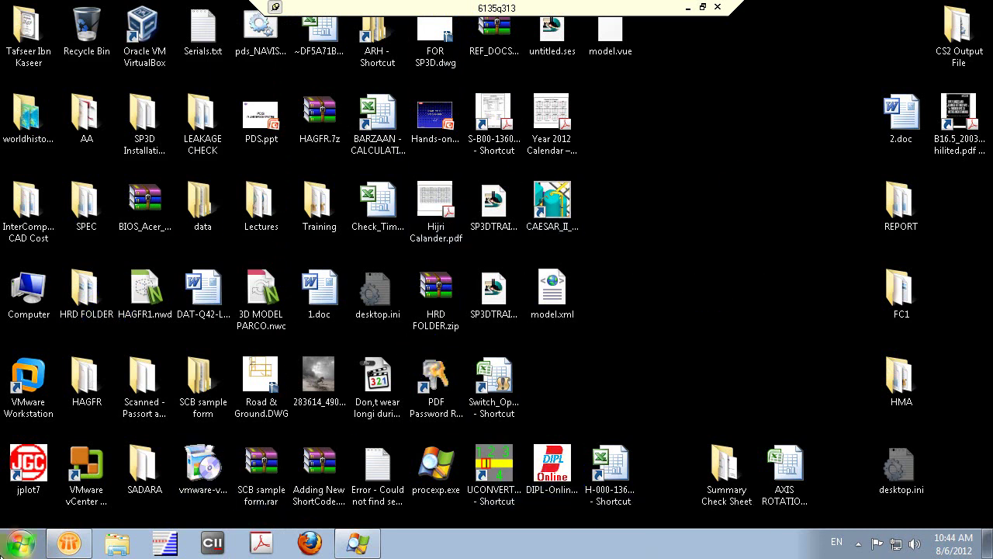
Launch SmartPlant 3D from the Intergraph SmartPlant 3D program group.
{"action": "left_click", "coordinate": [21, 542]}
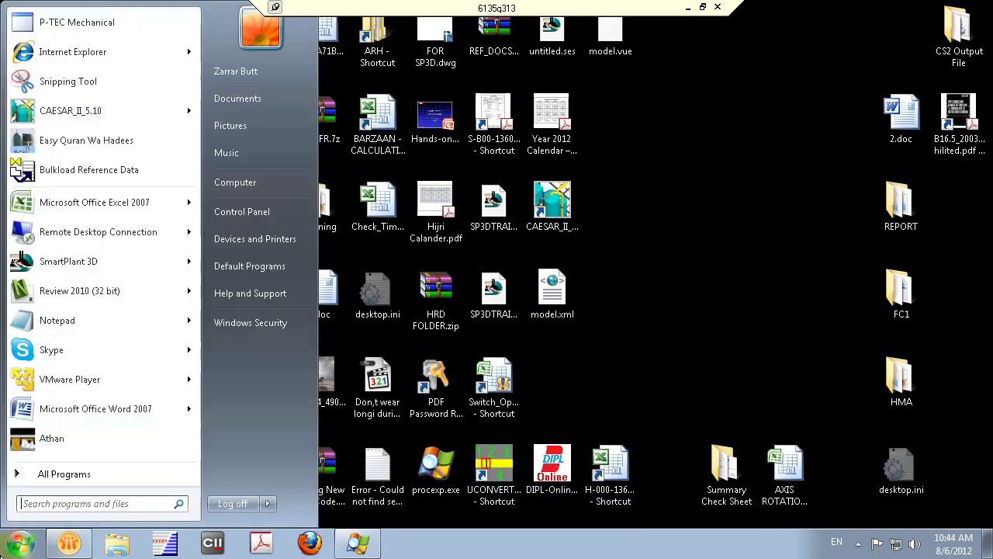
{"action": "left_click", "coordinate": [48, 472]}
{"action": "left_click", "coordinate": [81, 236]}
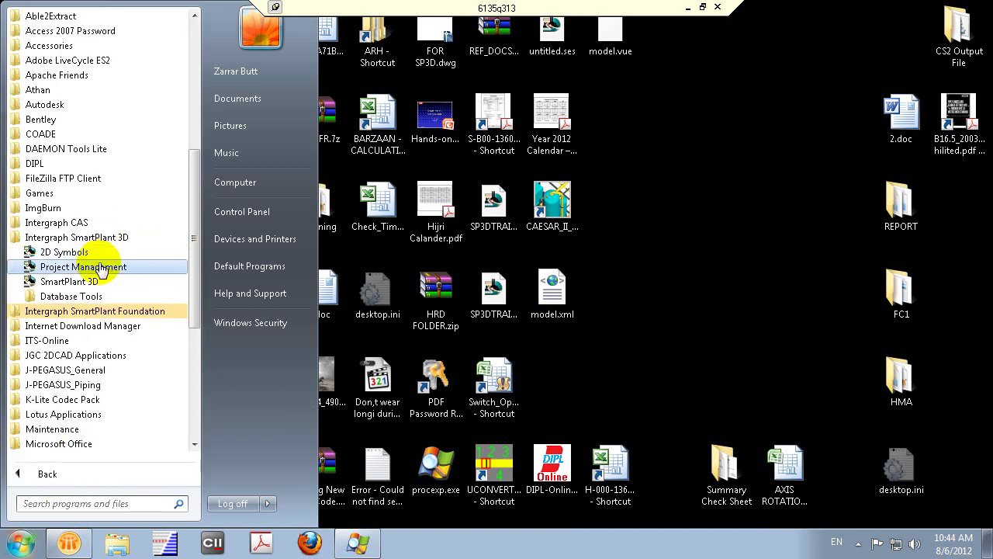
{"action": "left_click", "coordinate": [70, 282]}
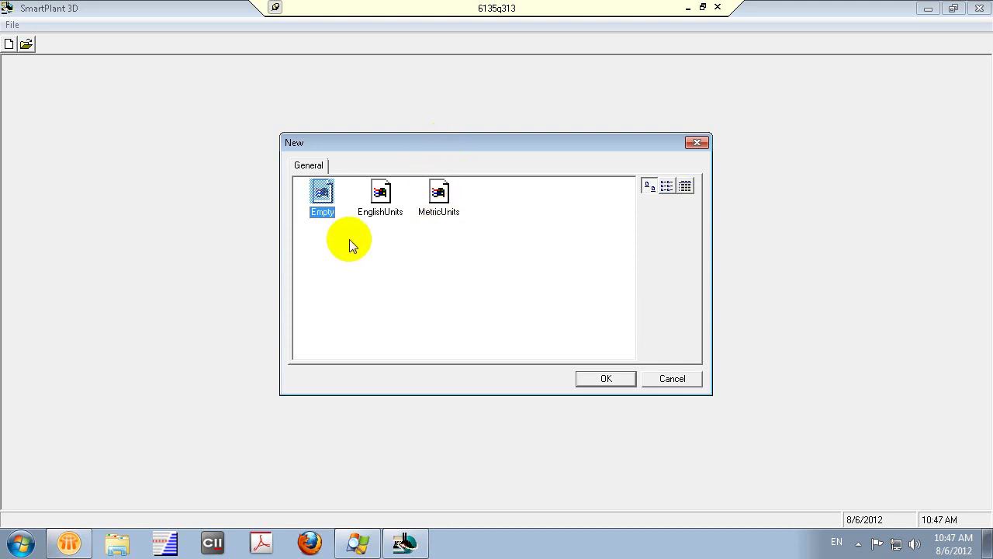
Create a new session from the MetricUnits template.
{"action": "left_click", "coordinate": [388, 214]}
{"action": "left_click", "coordinate": [321, 203]}
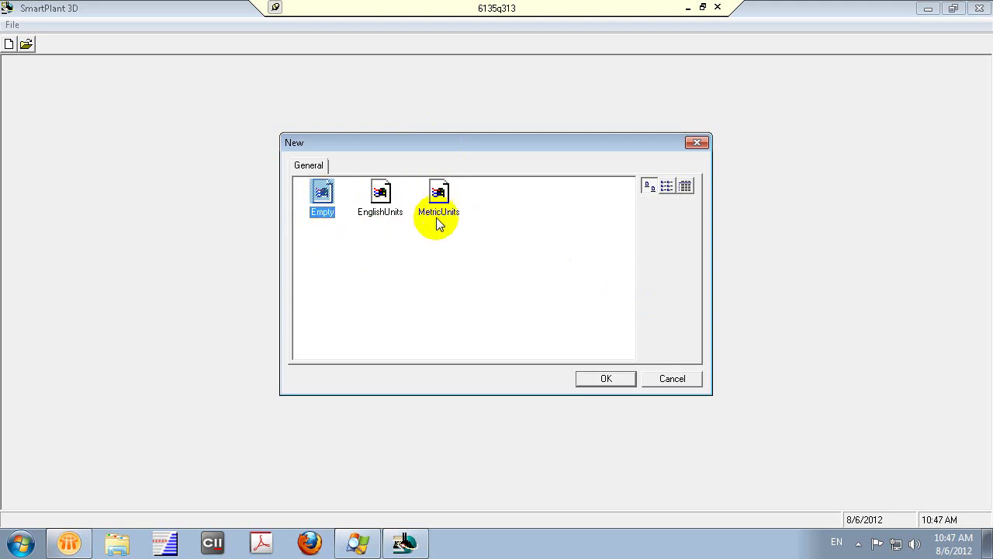
{"action": "left_click", "coordinate": [438, 217]}
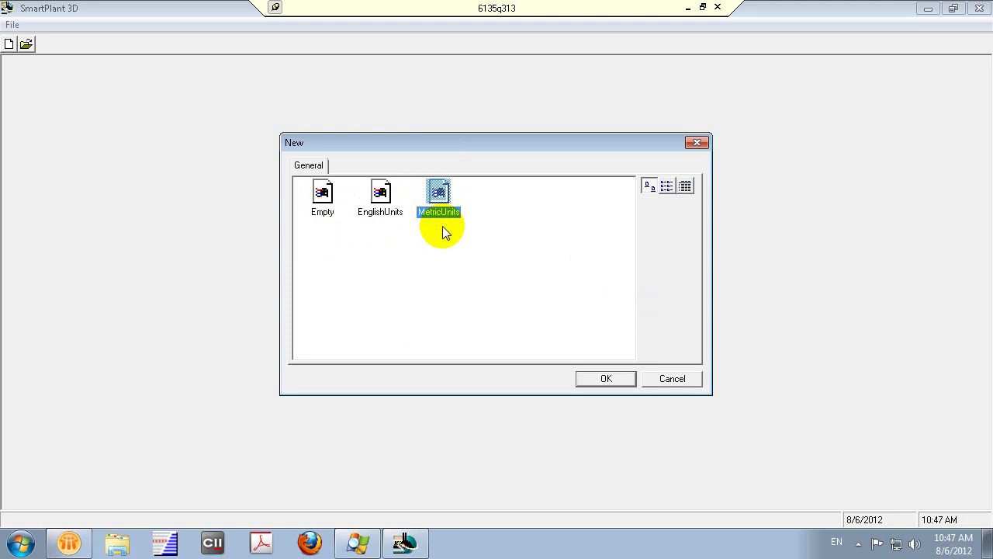
{"action": "left_click_drag", "start_coordinate": [463, 147], "coordinate": [457, 144]}
{"action": "left_click", "coordinate": [373, 205]}
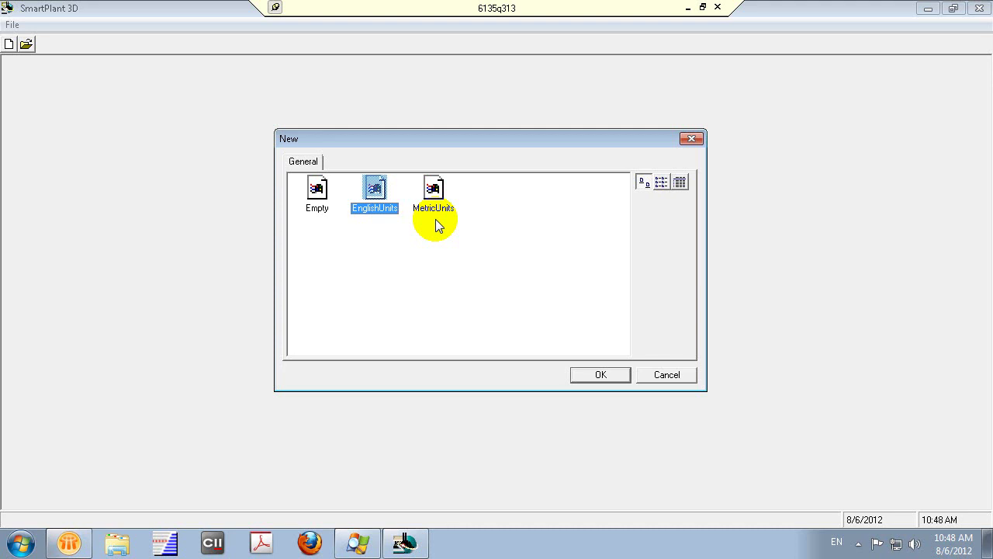
{"action": "left_click", "coordinate": [433, 188]}
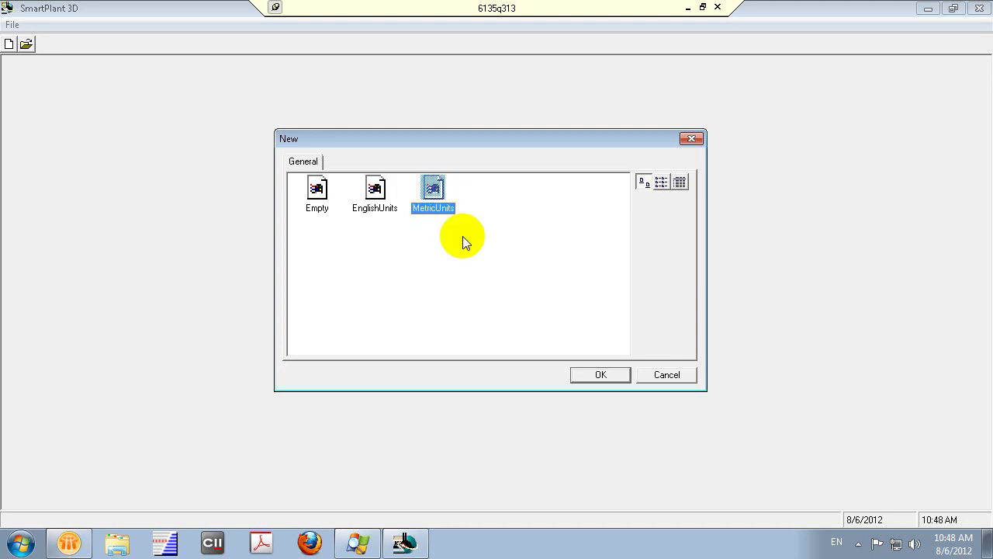
{"action": "left_click", "coordinate": [609, 377]}
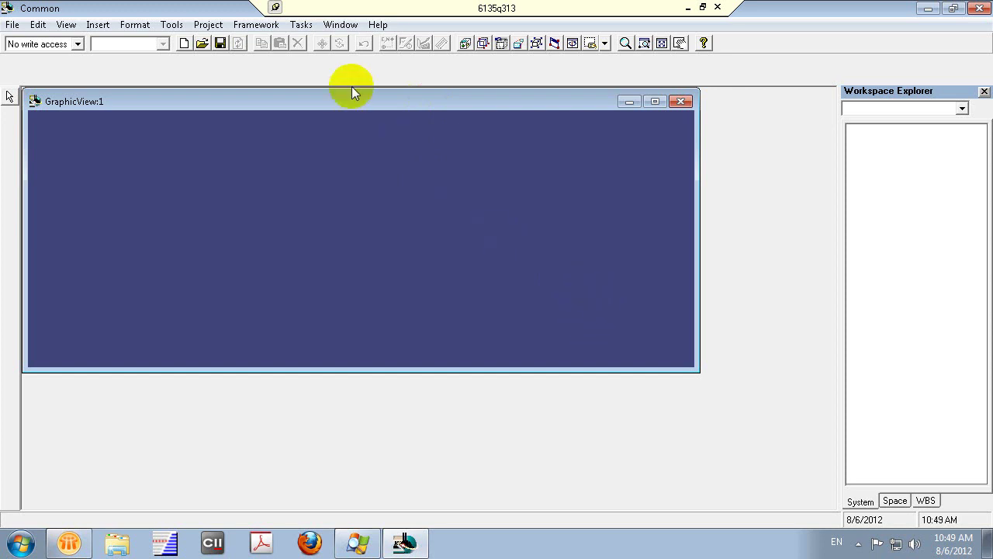
Open two additional graphic view windows in the session.
{"action": "left_click", "coordinate": [339, 24]}
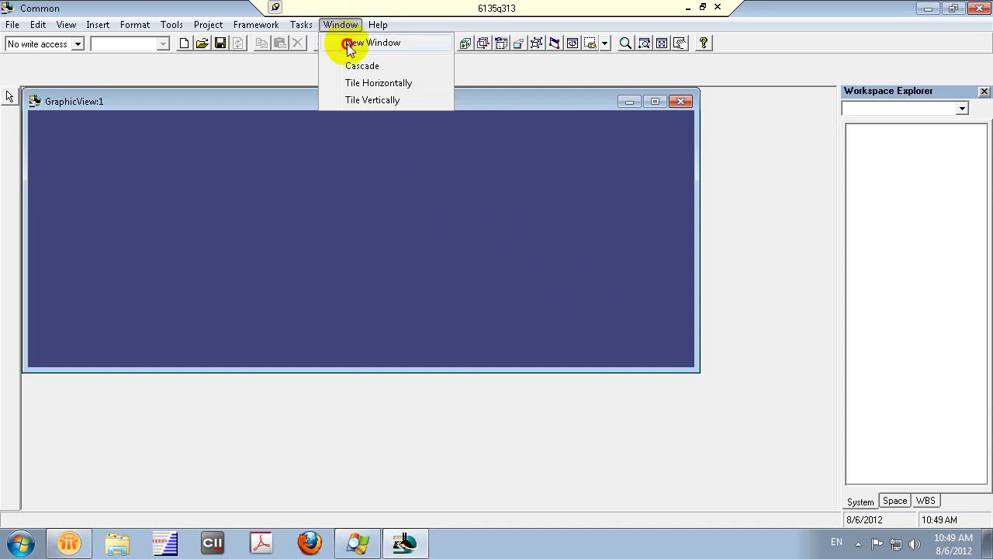
{"action": "left_click", "coordinate": [348, 45]}
{"action": "left_click", "coordinate": [340, 25]}
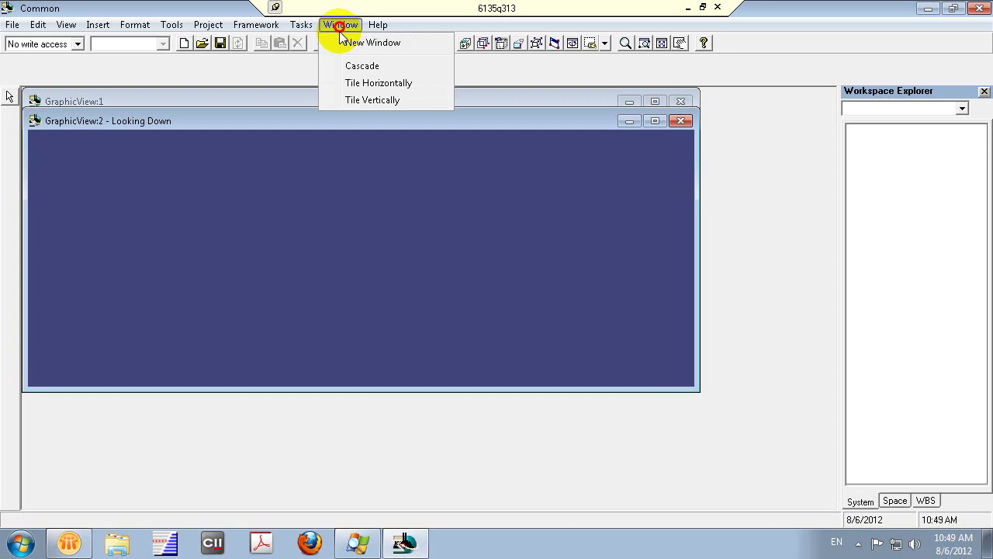
{"action": "left_click", "coordinate": [345, 45]}
Tile the three graphic view windows vertically.
{"action": "left_click", "coordinate": [341, 25]}
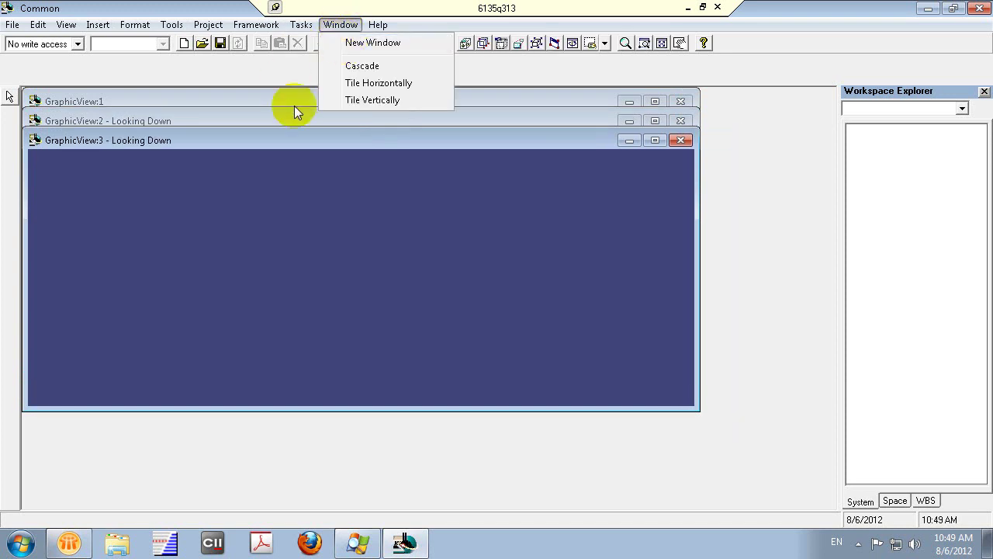
{"action": "left_click", "coordinate": [280, 146]}
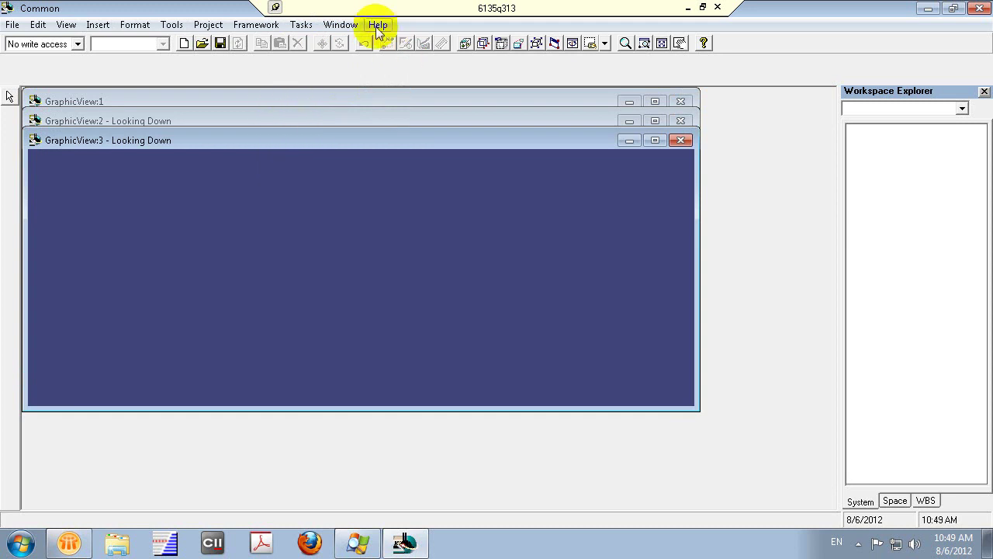
{"action": "left_click", "coordinate": [341, 25]}
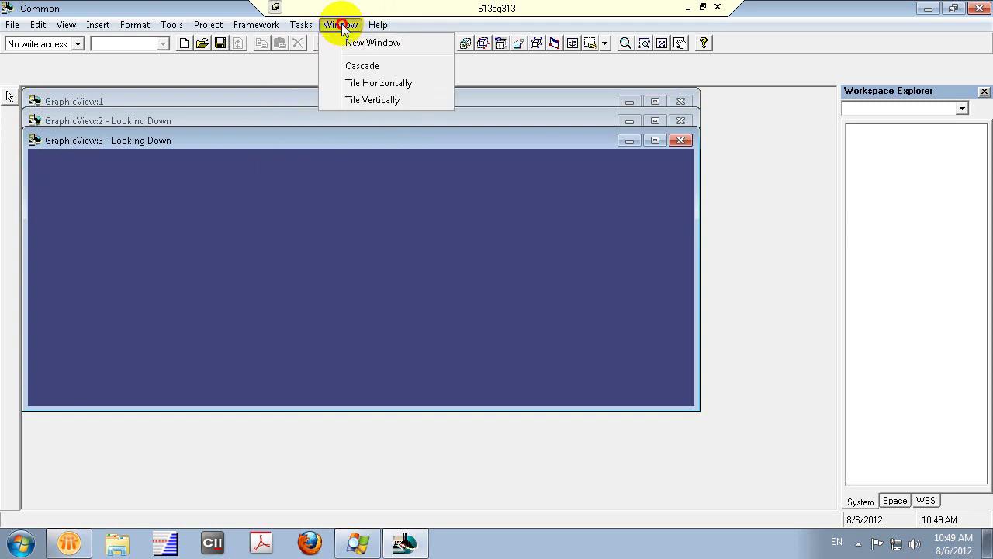
{"action": "left_click", "coordinate": [366, 102]}
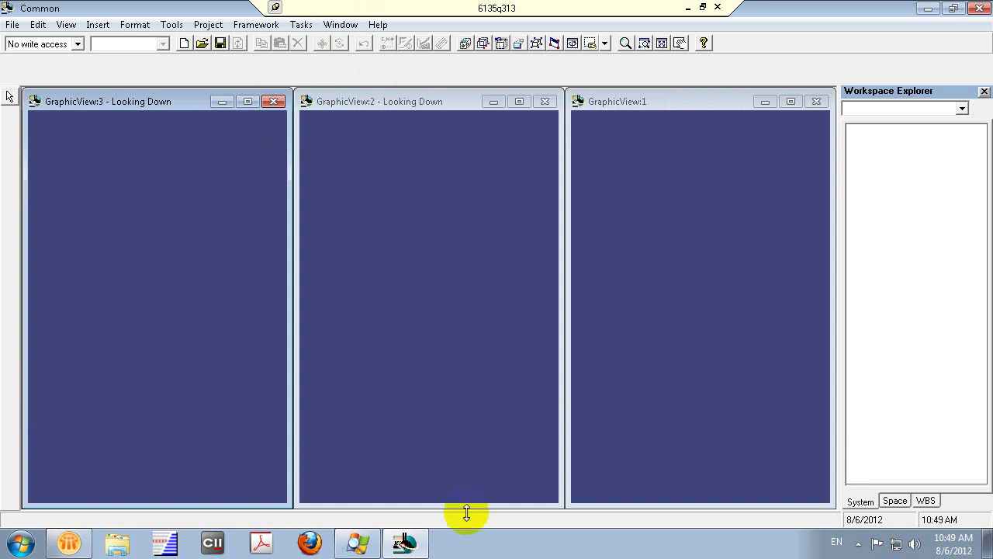
Shorten GraphicView:1 and GraphicView:2 to about half height, stack GraphicView:2 beneath GraphicView:1, and widen GraphicView:3 to fill the freed space.
{"action": "left_click_drag", "start_coordinate": [466, 509], "coordinate": [475, 288]}
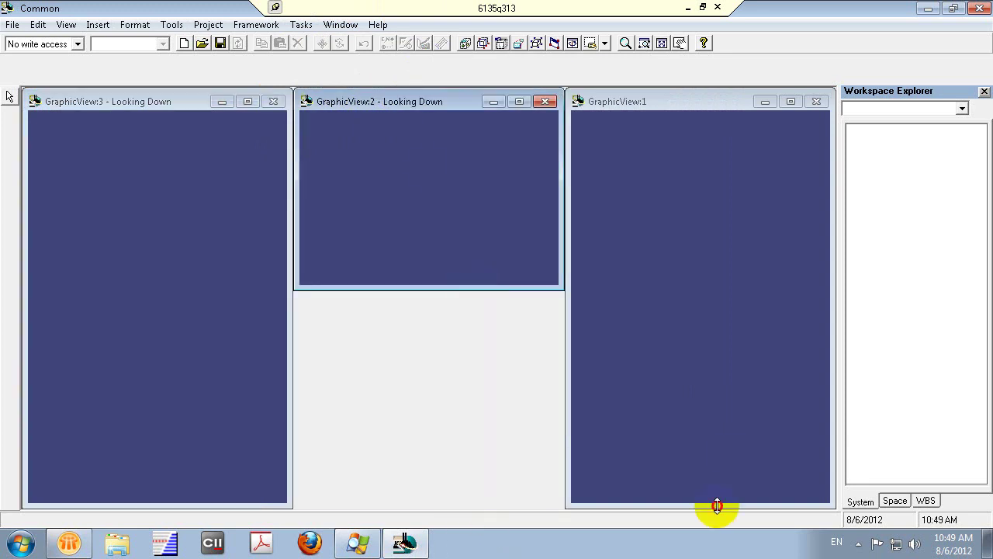
{"action": "left_click_drag", "start_coordinate": [718, 509], "coordinate": [706, 286]}
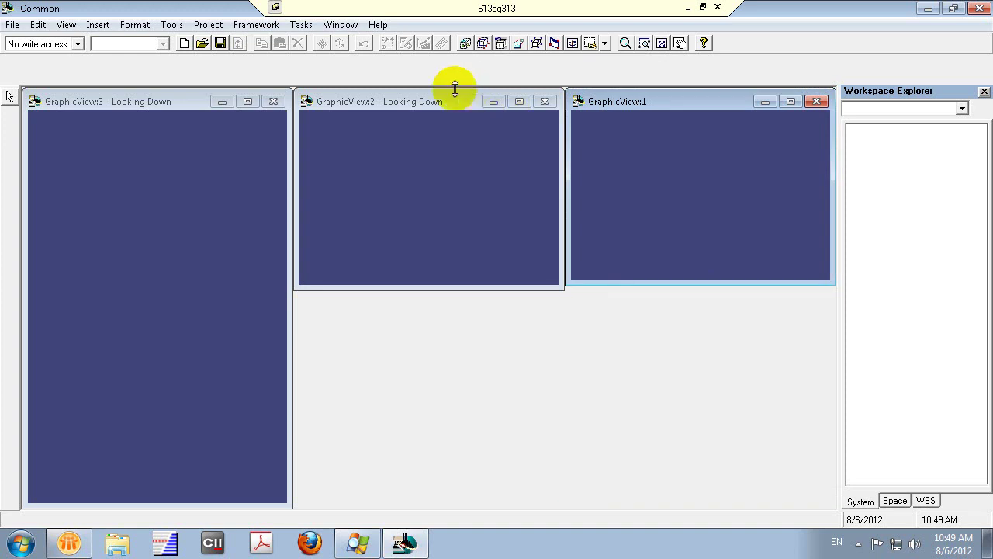
{"action": "left_click", "coordinate": [462, 126]}
{"action": "left_click_drag", "start_coordinate": [441, 107], "coordinate": [710, 310]}
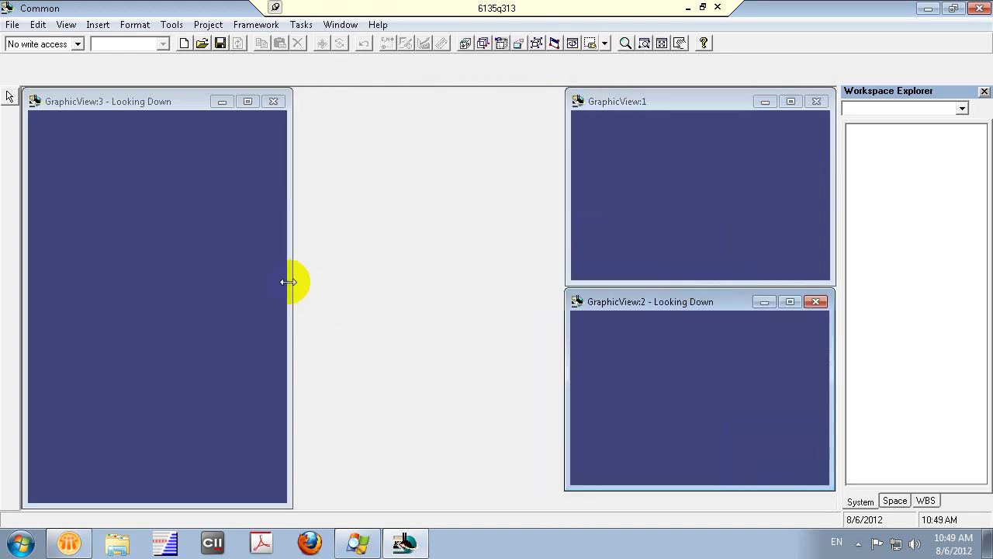
{"action": "left_click_drag", "start_coordinate": [288, 282], "coordinate": [560, 275]}
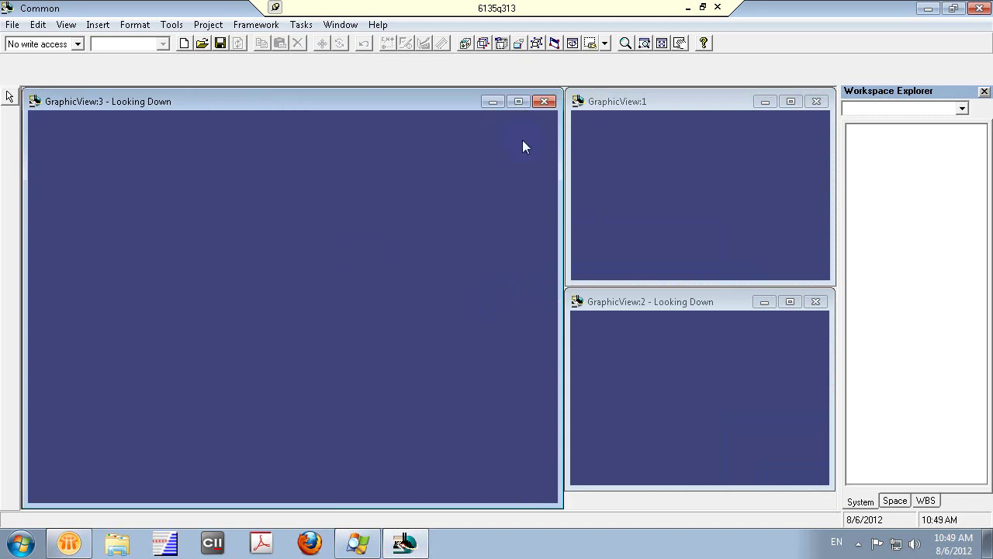
{"action": "left_click", "coordinate": [238, 96]}
Start defining the workspace, choose SP3DTRAIN as the plant, and check the available filter options.
{"action": "left_click", "coordinate": [14, 26]}
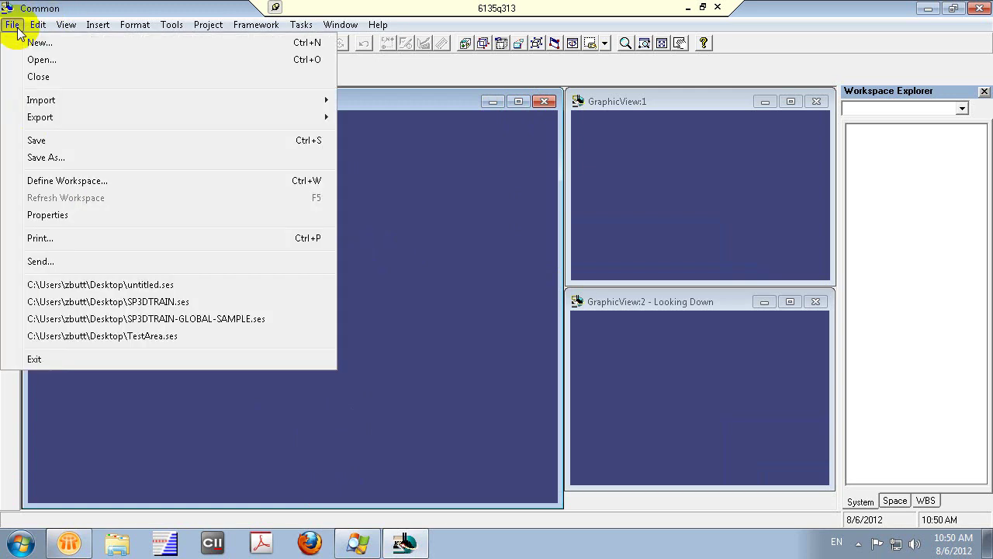
{"action": "left_click", "coordinate": [67, 182]}
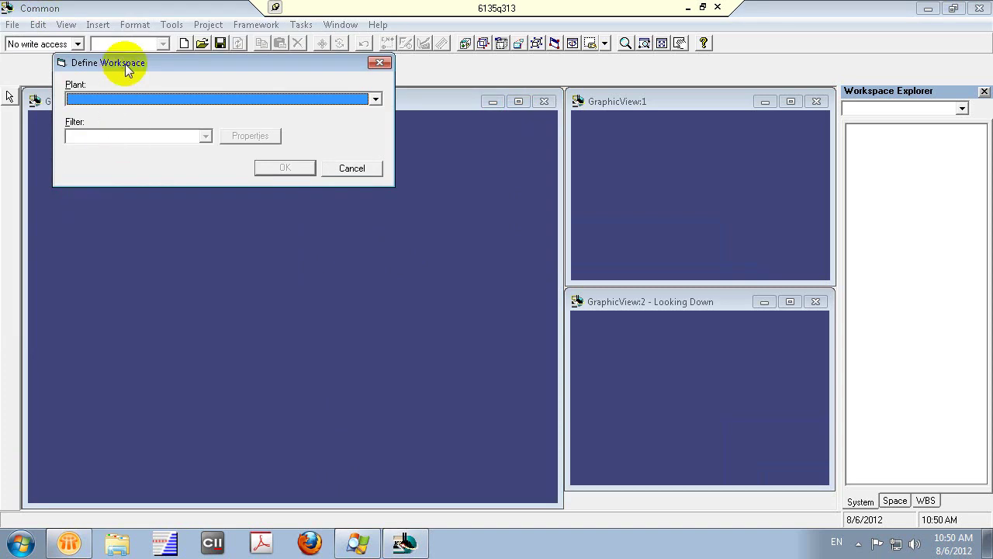
{"action": "left_click_drag", "start_coordinate": [125, 63], "coordinate": [159, 179]}
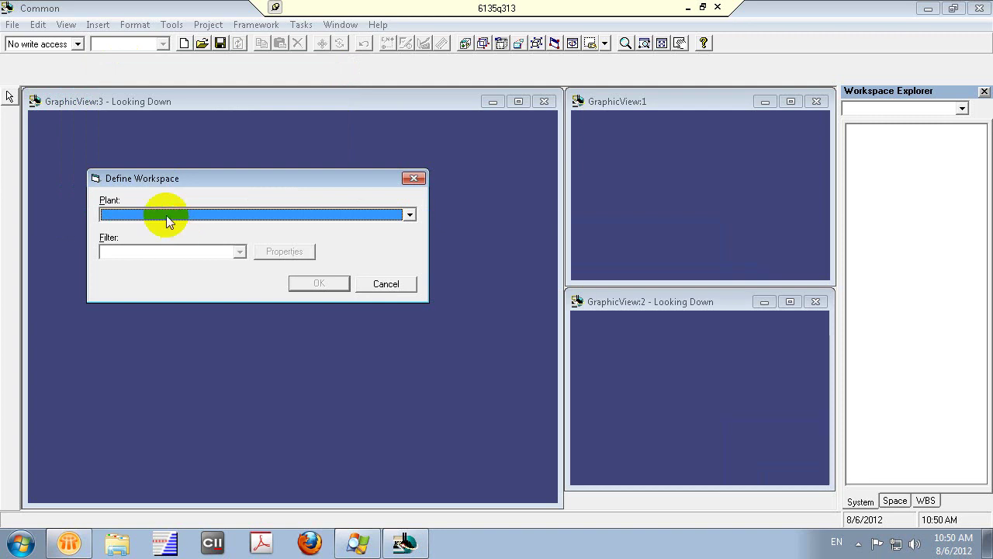
{"action": "left_click", "coordinate": [170, 217]}
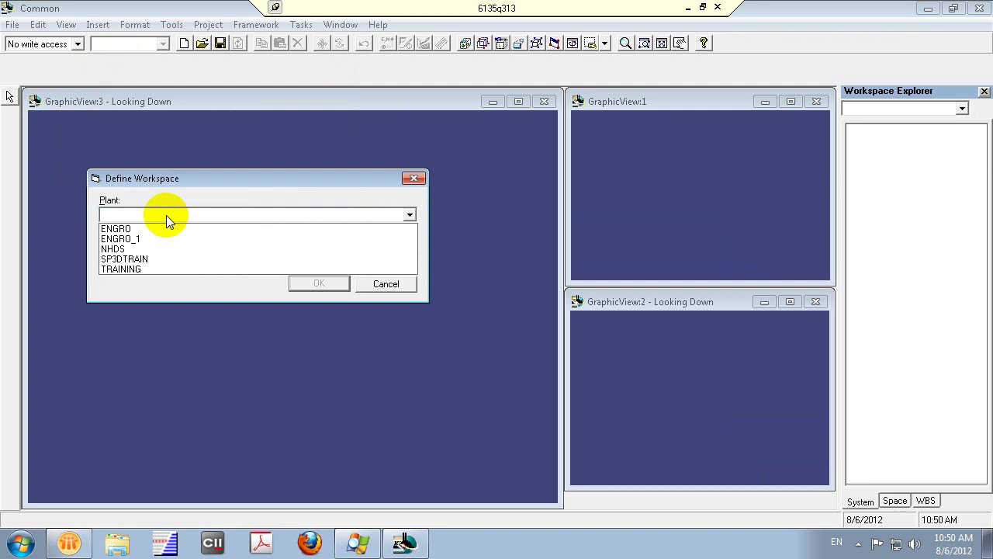
{"action": "left_click", "coordinate": [168, 218]}
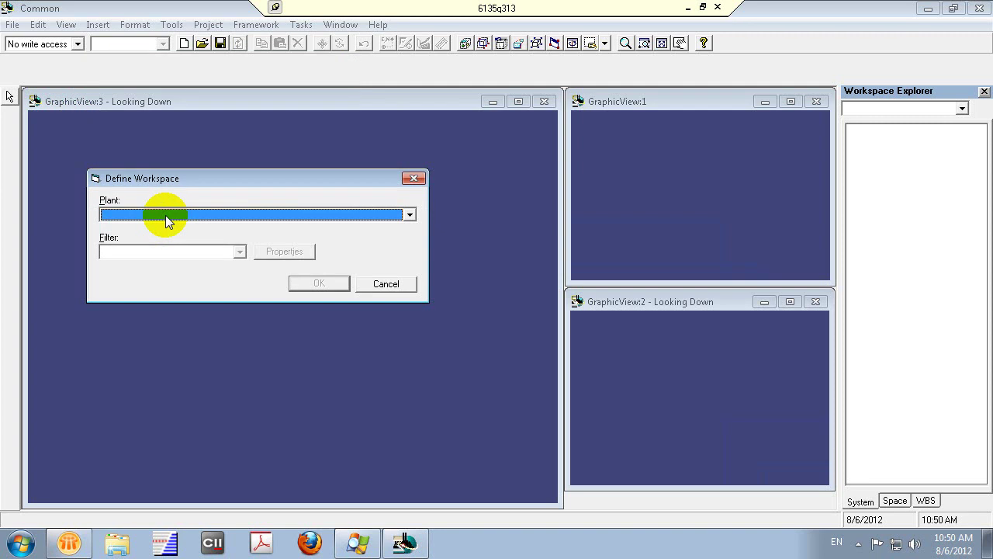
{"action": "left_click", "coordinate": [166, 217]}
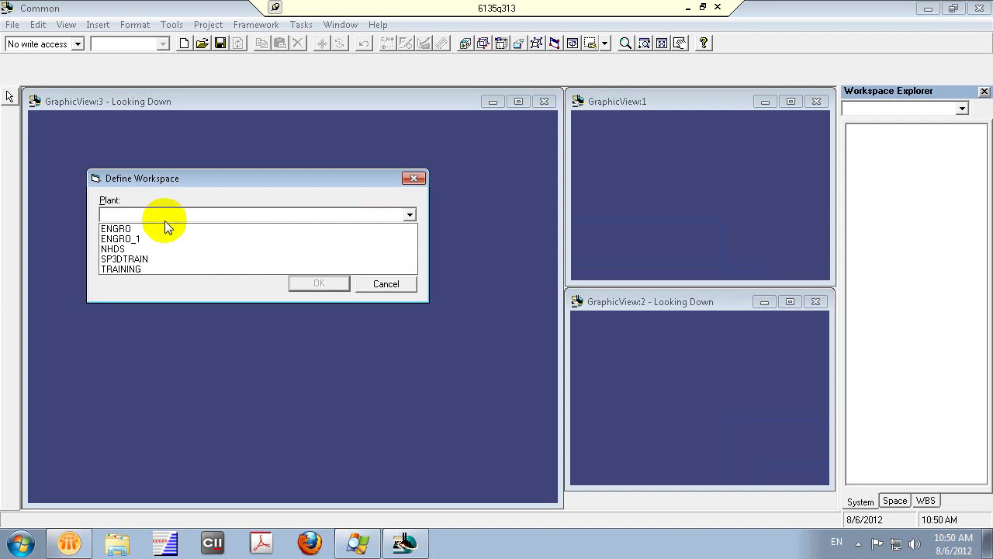
{"action": "left_click", "coordinate": [163, 266]}
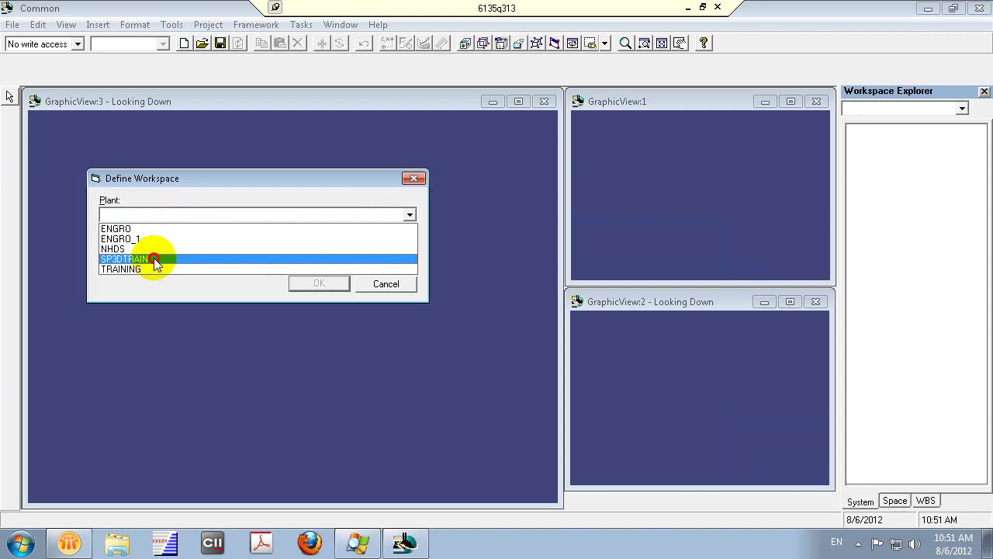
{"action": "left_click", "coordinate": [156, 260]}
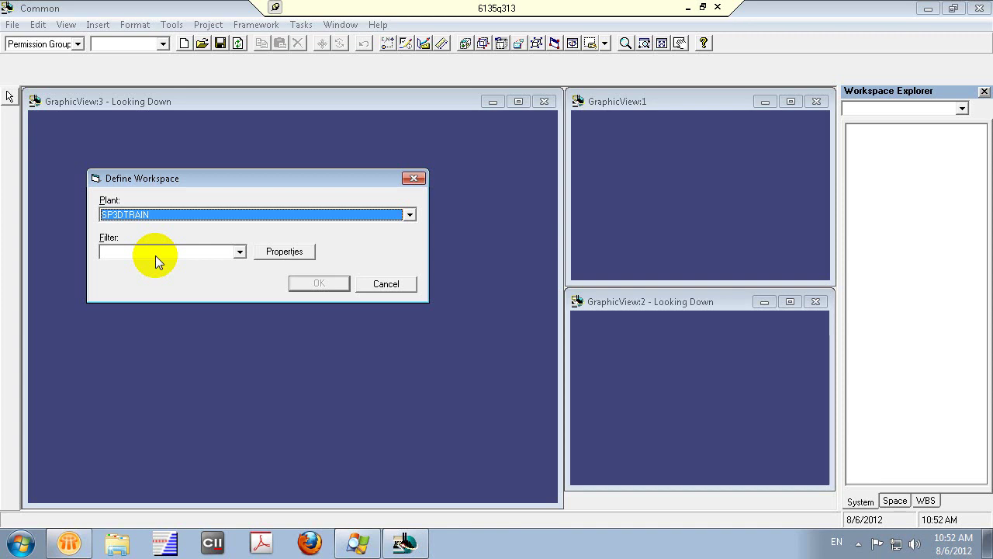
{"action": "left_click", "coordinate": [155, 255]}
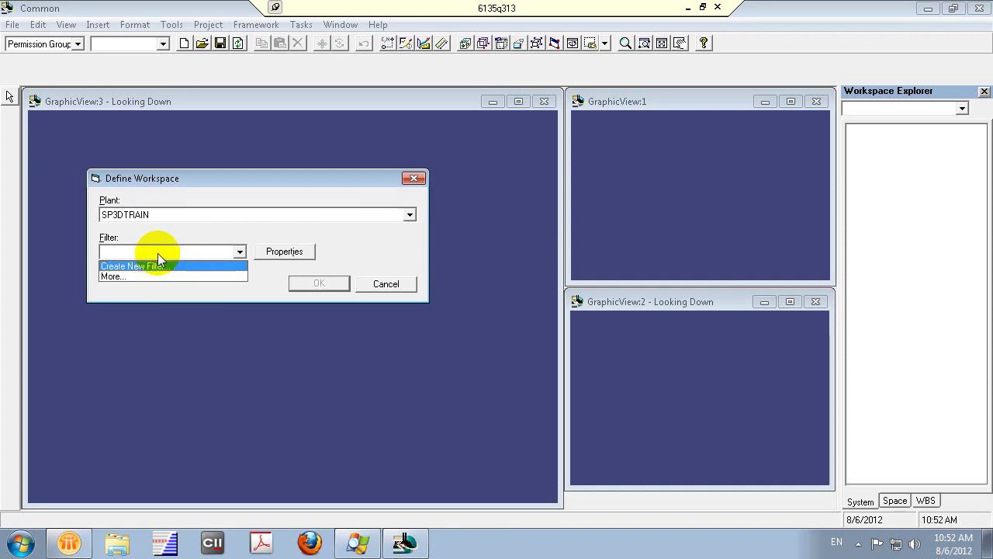
{"action": "left_click", "coordinate": [157, 252]}
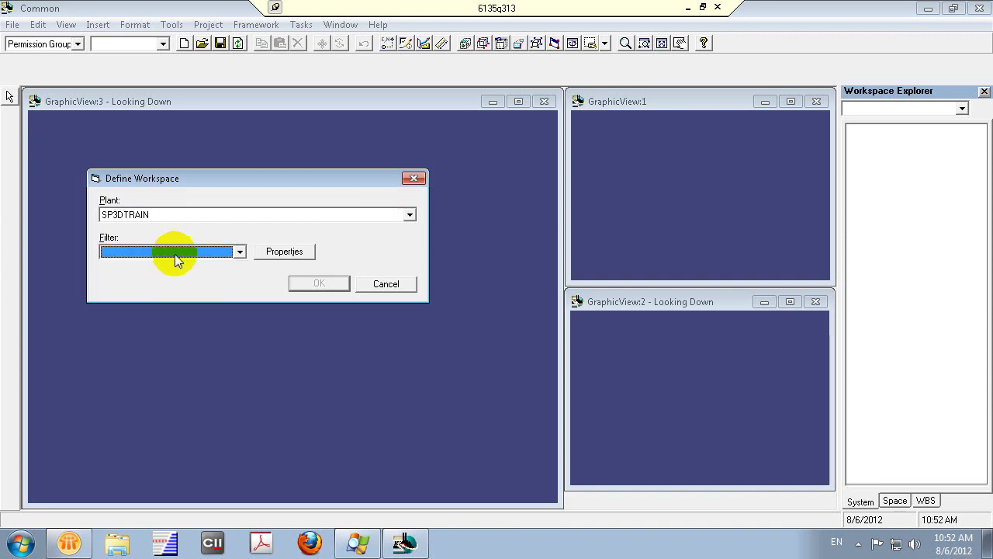
Minimize the remote desktop session and switch to the Common Task PDF in Adobe Acrobat Professional.
{"action": "left_click", "coordinate": [686, 8]}
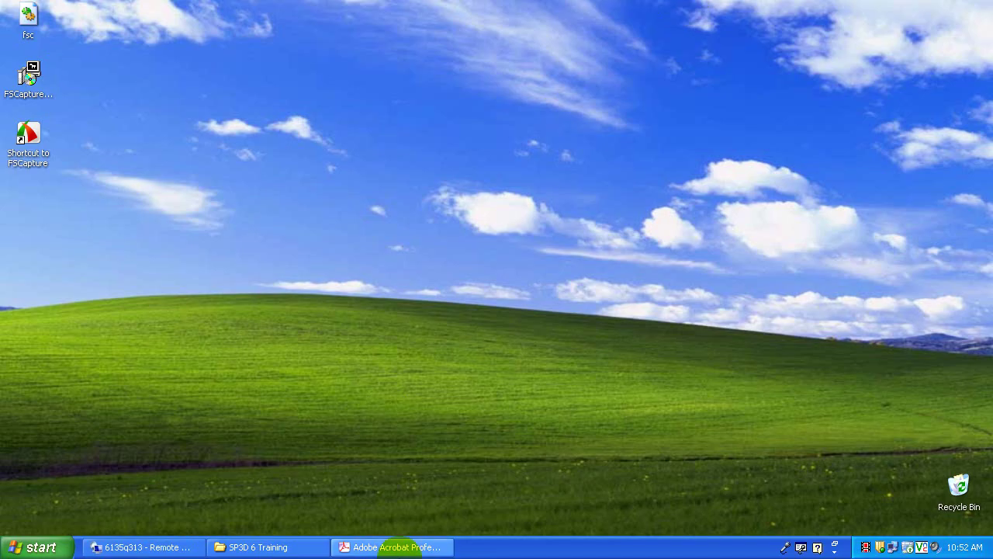
{"action": "left_click", "coordinate": [405, 548]}
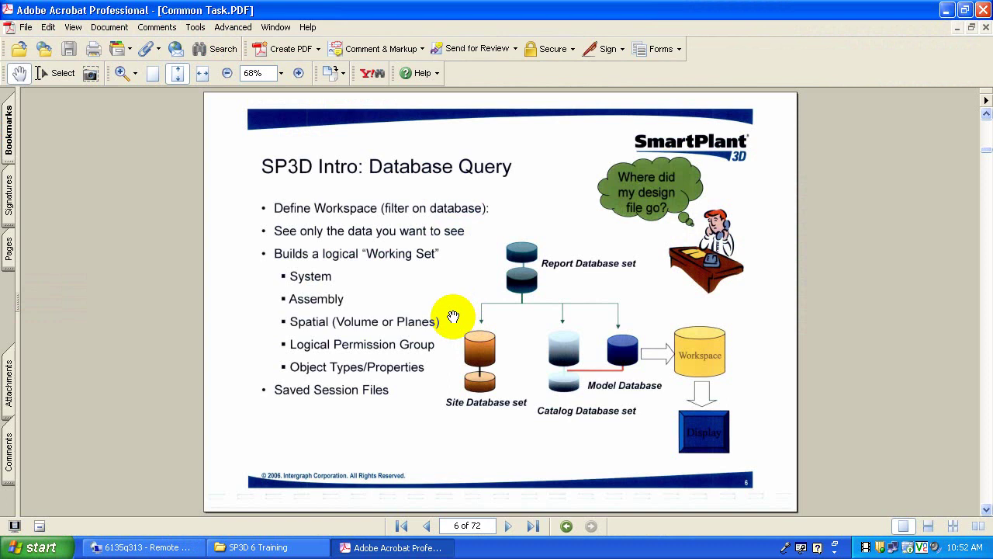
Read through the Common Task slides on the interface, session templates, the Define Workspace command and filters, up to page 13.
{"action": "scroll", "coordinate": [453, 325], "scroll_direction": "down", "scroll_amount": 3}
{"action": "scroll", "coordinate": [453, 326], "scroll_direction": "down", "scroll_amount": 3}
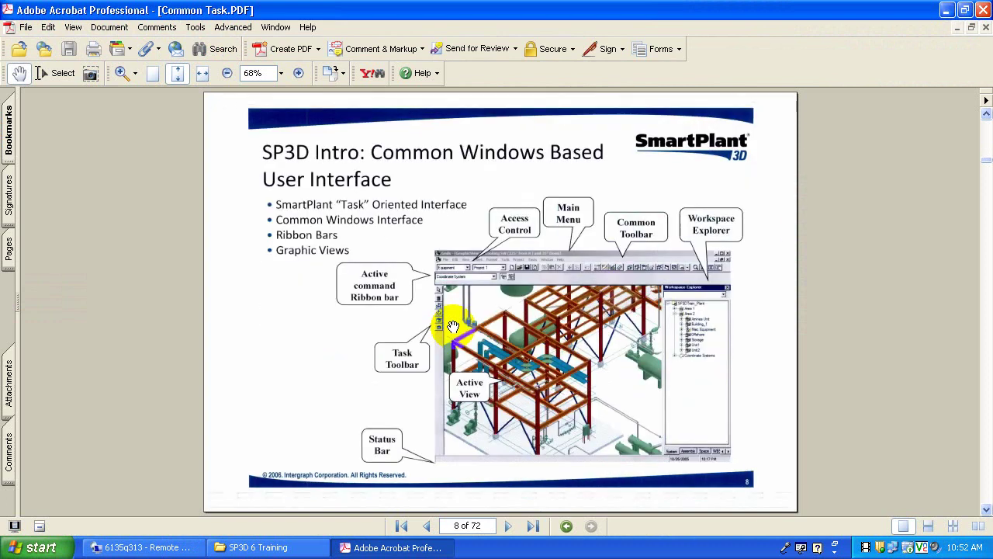
{"action": "scroll", "coordinate": [453, 325], "scroll_direction": "down", "scroll_amount": 3}
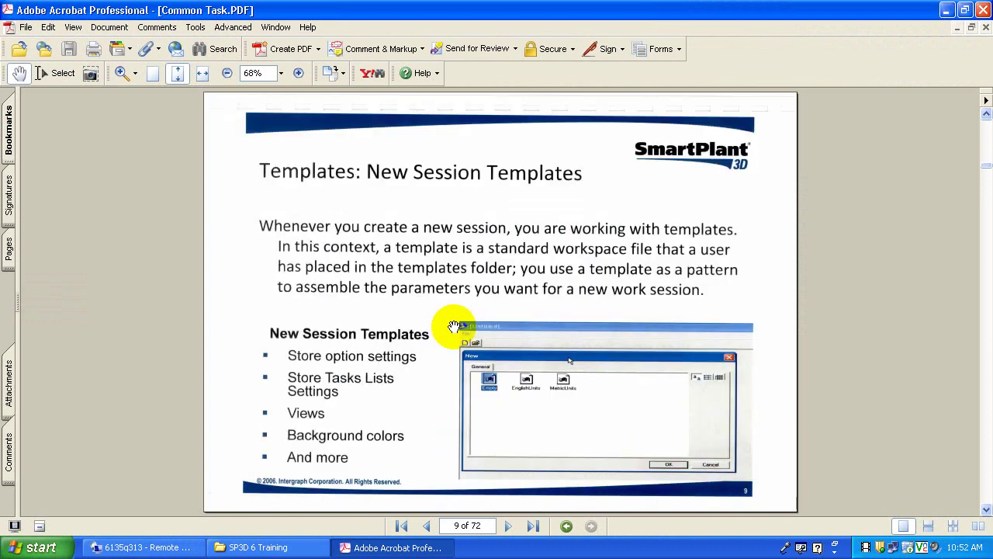
{"action": "scroll", "coordinate": [453, 326], "scroll_direction": "down", "scroll_amount": 3}
{"action": "scroll", "coordinate": [454, 328], "scroll_direction": "down", "scroll_amount": 3}
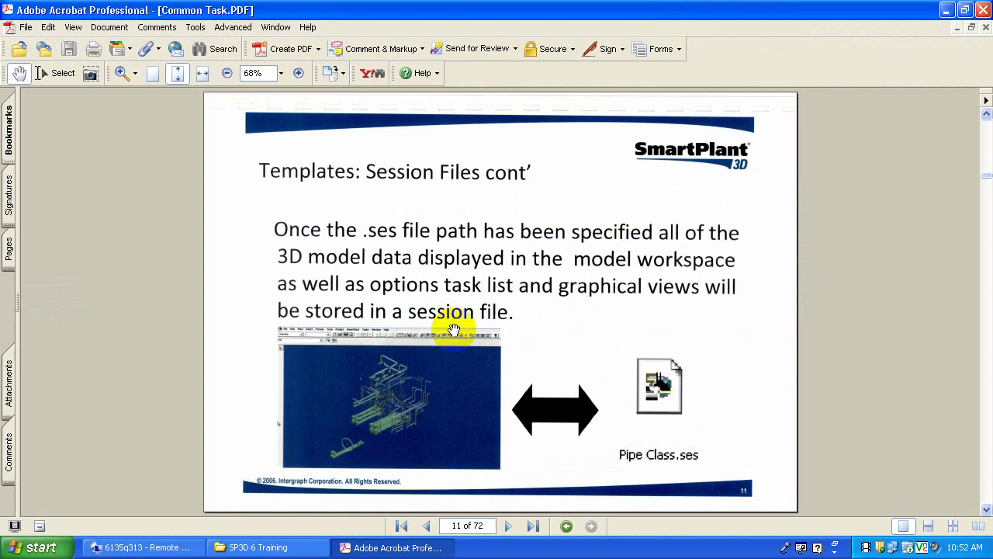
{"action": "scroll", "coordinate": [454, 330], "scroll_direction": "down", "scroll_amount": 3}
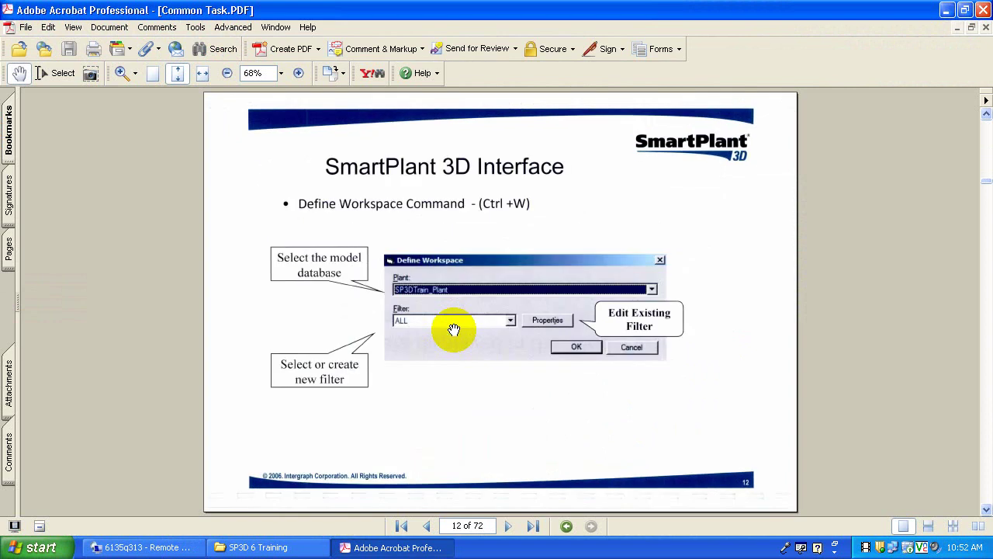
{"action": "scroll", "coordinate": [454, 330], "scroll_direction": "down", "scroll_amount": 3}
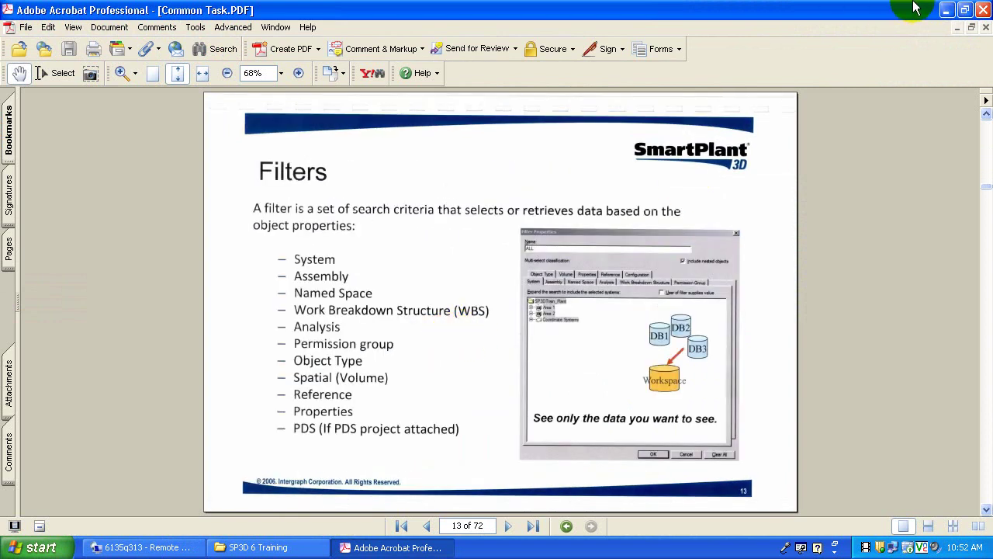
Return to the SmartPlant 3D remote desktop session and review the existing catalog, plant and personal filters without choosing one.
{"action": "left_click", "coordinate": [946, 11]}
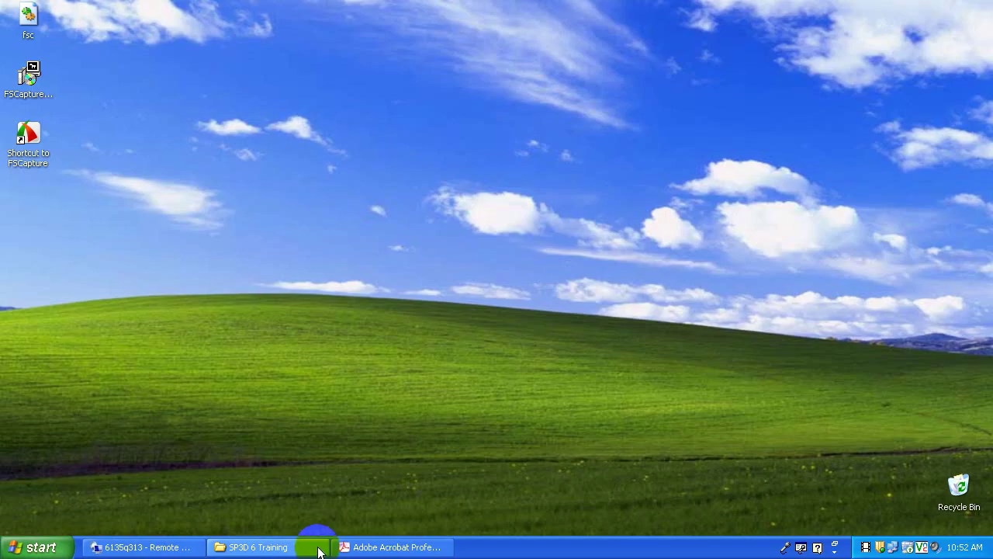
{"action": "left_click", "coordinate": [147, 547]}
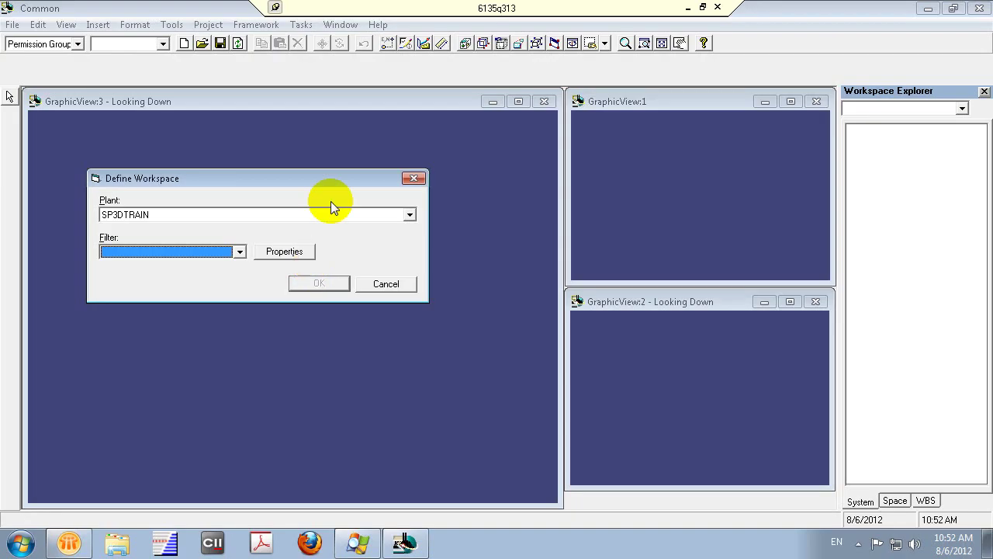
{"action": "left_click", "coordinate": [163, 252]}
{"action": "left_click", "coordinate": [157, 277]}
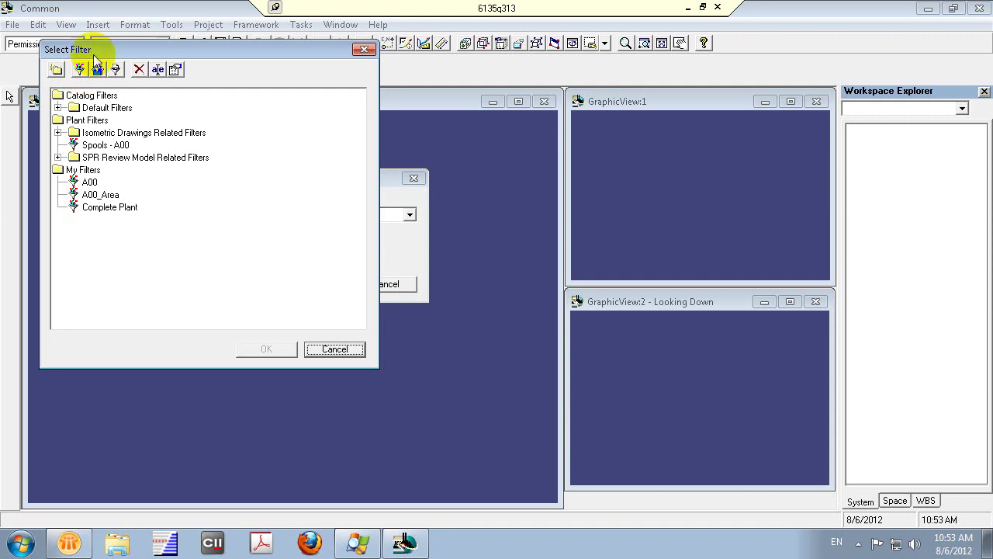
{"action": "left_click", "coordinate": [334, 350]}
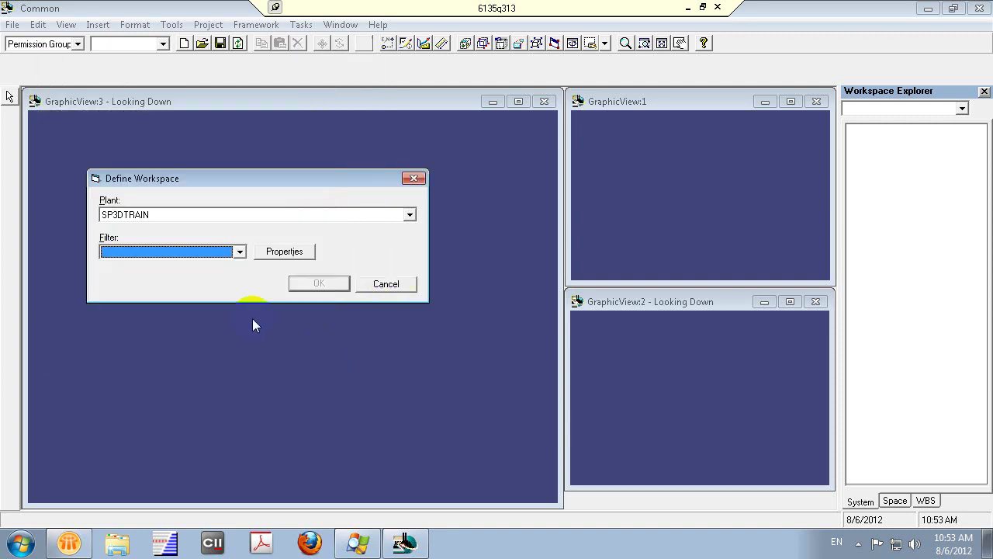
{"action": "left_click", "coordinate": [240, 252]}
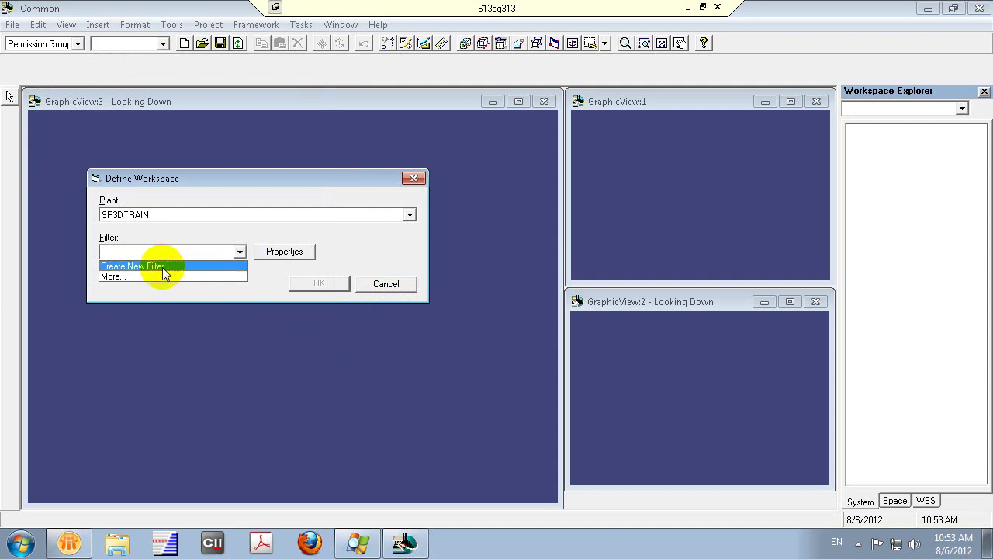
{"action": "left_click", "coordinate": [118, 278]}
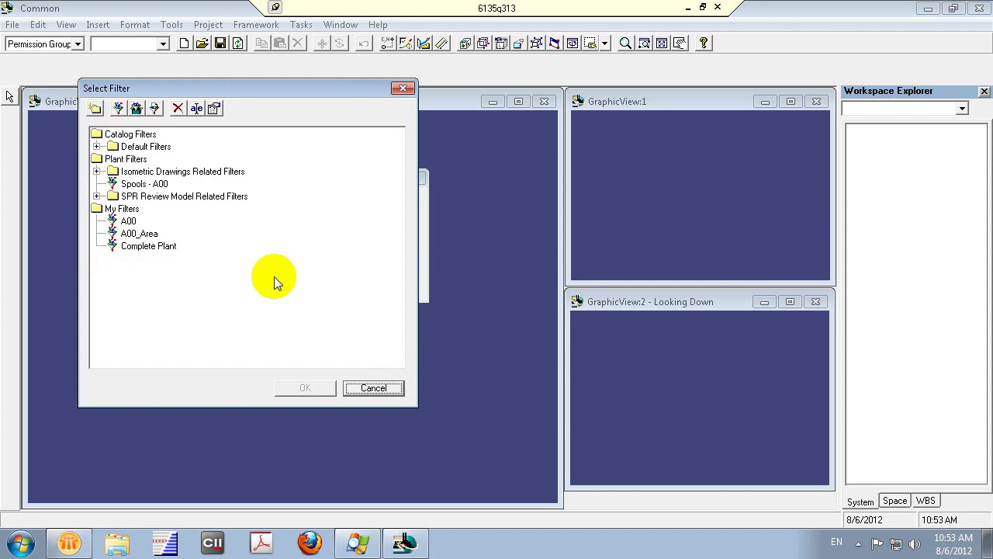
{"action": "left_click", "coordinate": [368, 388]}
Open the properties for creating a new filter, examine the plant's system hierarchy including A00, and cancel the filter creation.
{"action": "left_click", "coordinate": [226, 250]}
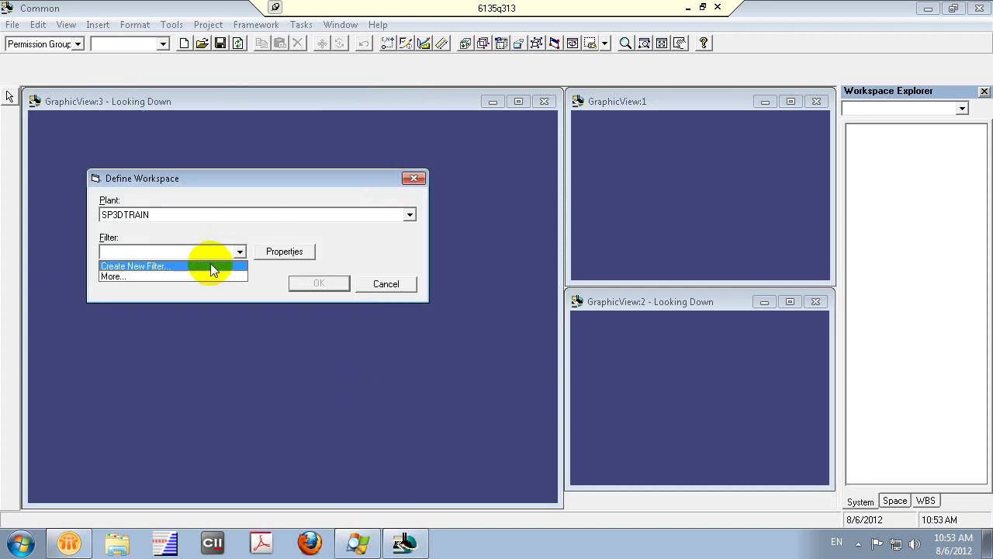
{"action": "left_click", "coordinate": [210, 267]}
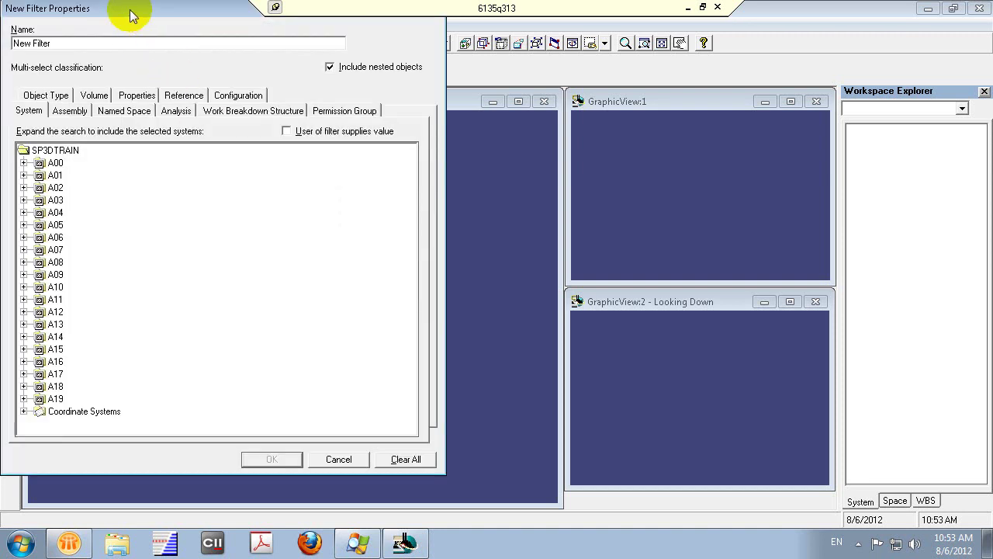
{"action": "left_click_drag", "start_coordinate": [132, 11], "coordinate": [244, 36]}
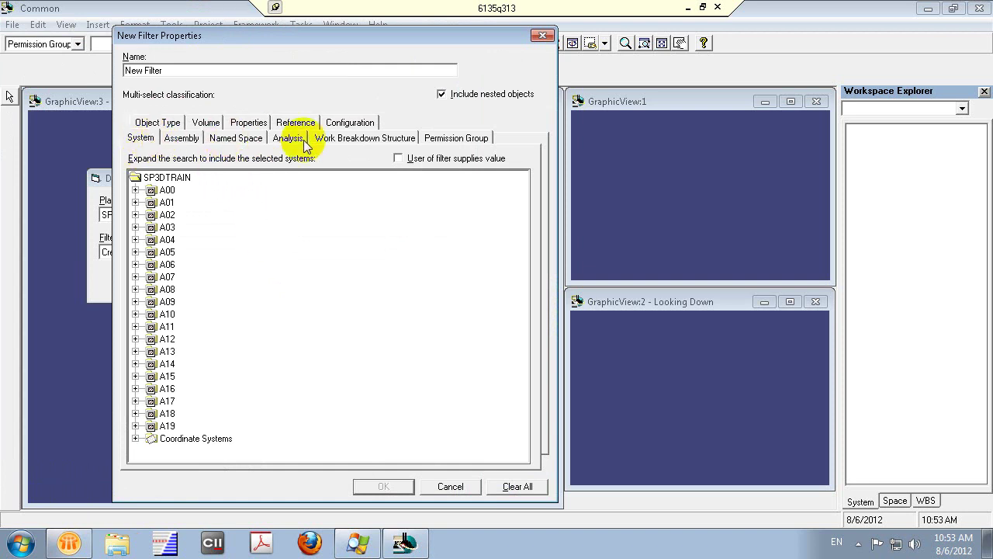
{"action": "left_click", "coordinate": [154, 142]}
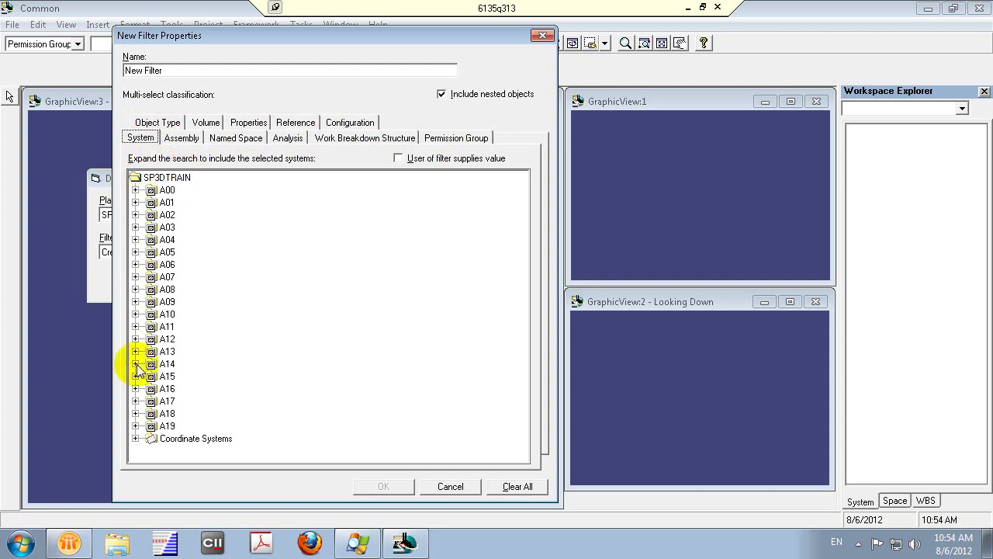
{"action": "left_click", "coordinate": [135, 191]}
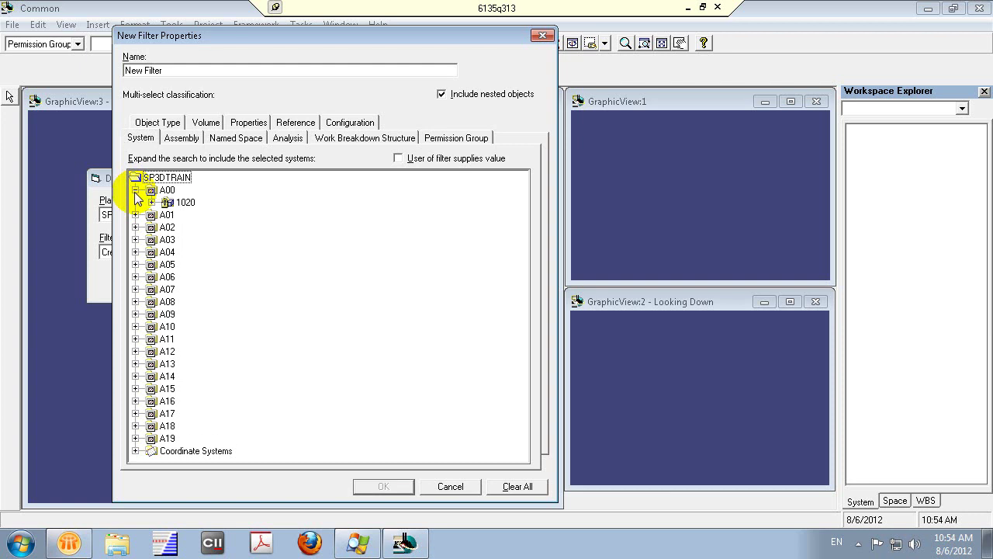
{"action": "left_click", "coordinate": [135, 191]}
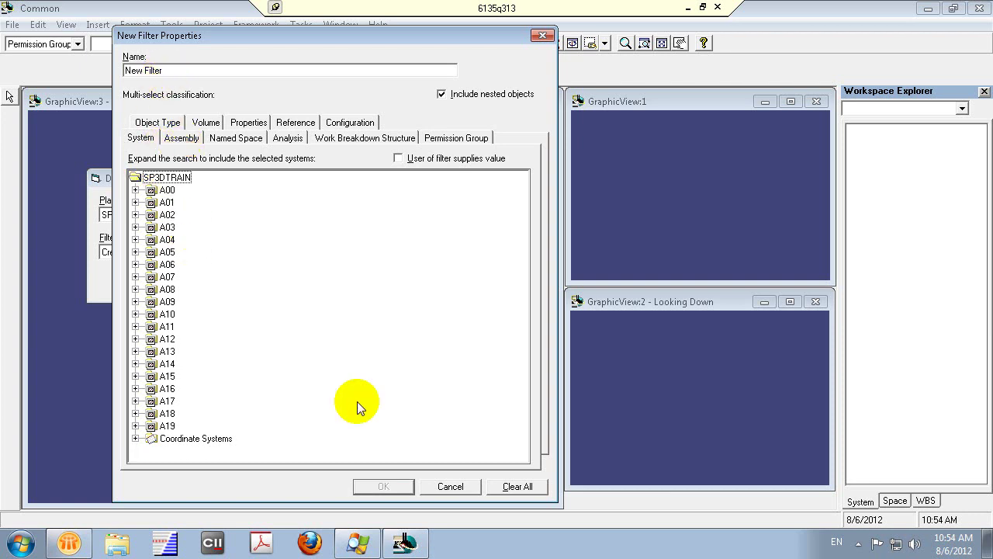
{"action": "left_click", "coordinate": [443, 487]}
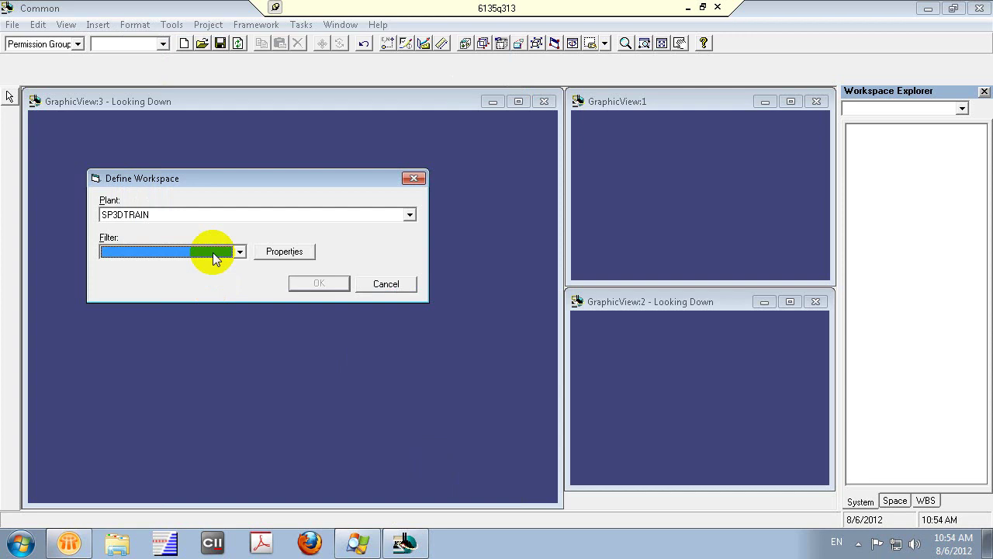
Load the SP3DTRAIN workspace with the Complete Plant filter from My Filters, and pan the coordinate system toward the lower-left corner of GraphicView:3.
{"action": "left_click", "coordinate": [210, 252]}
{"action": "left_click", "coordinate": [114, 276]}
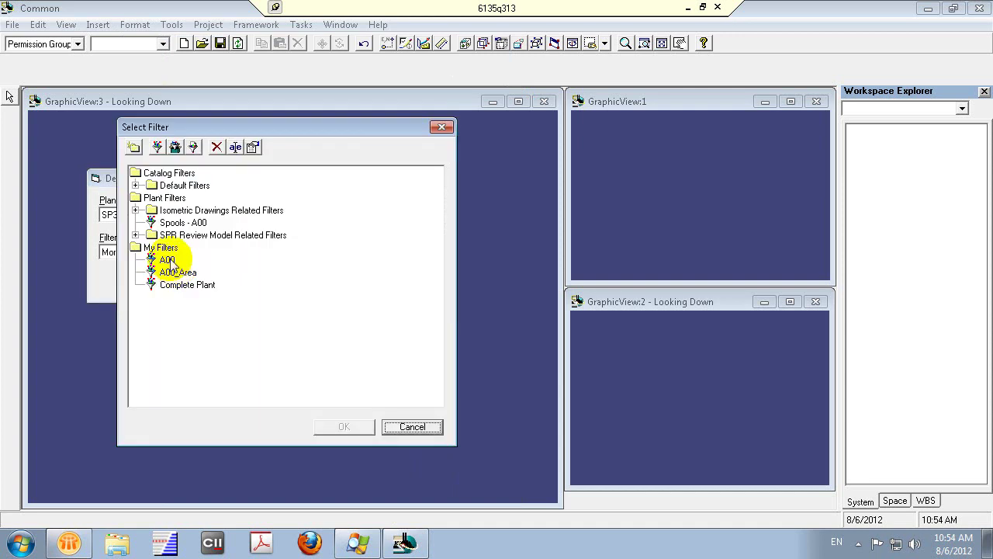
{"action": "left_click", "coordinate": [169, 260]}
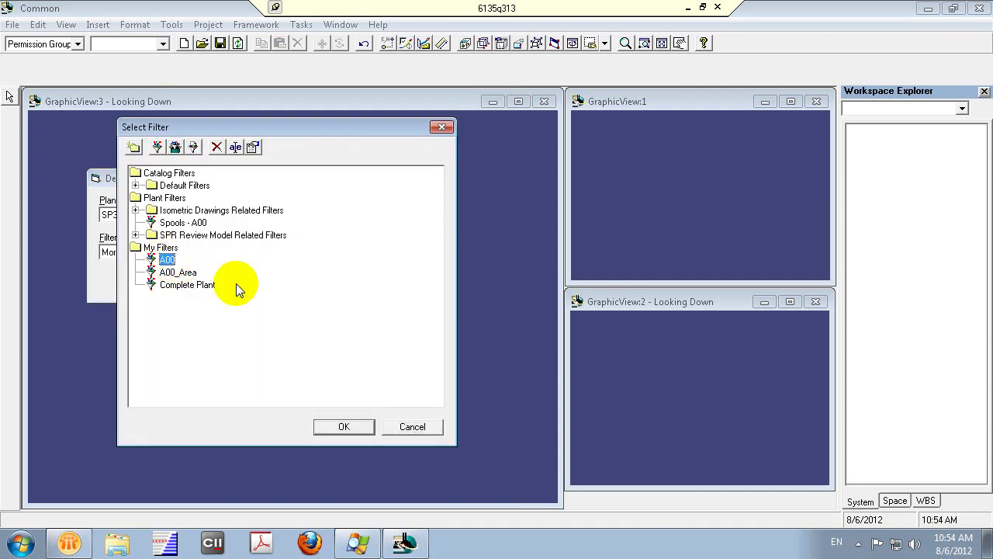
{"action": "left_click", "coordinate": [166, 284]}
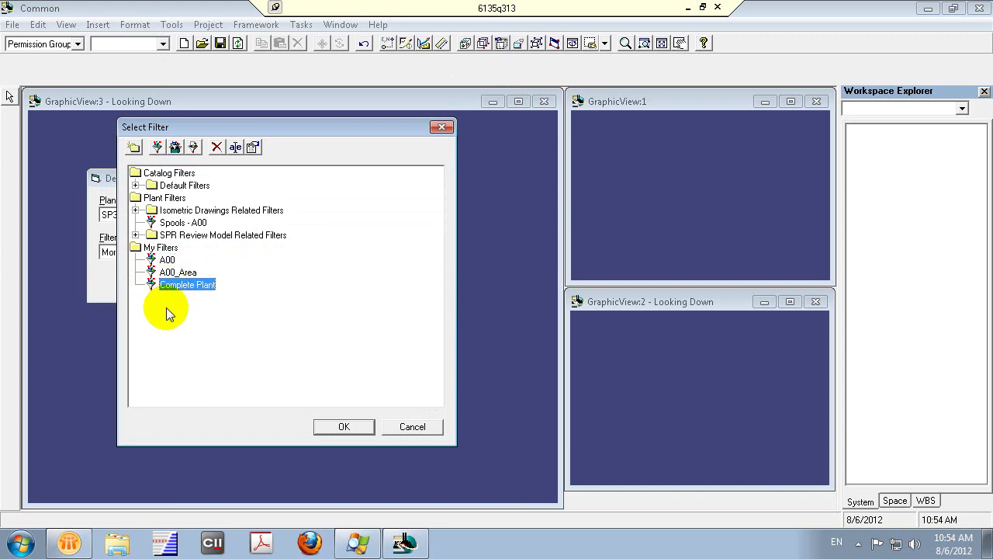
{"action": "left_click", "coordinate": [329, 429]}
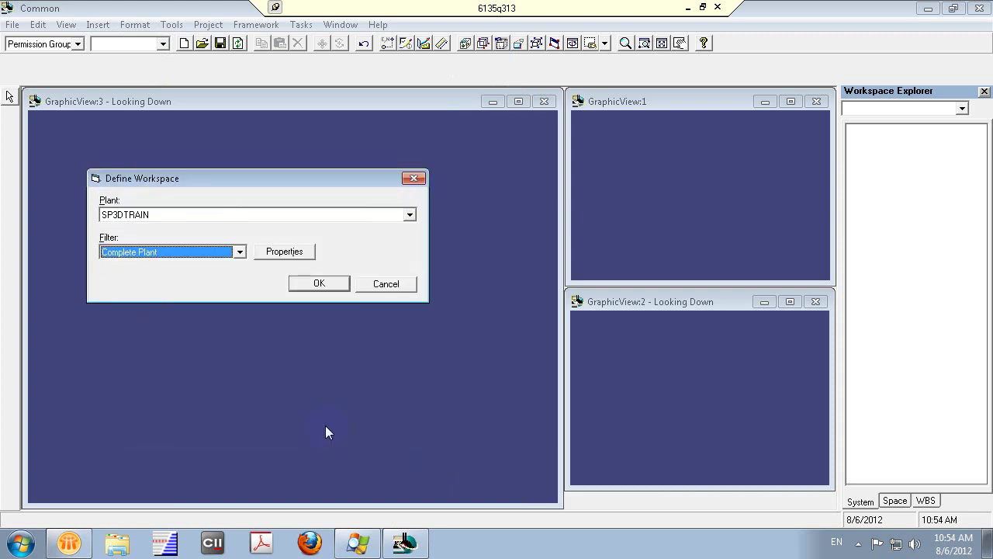
{"action": "left_click", "coordinate": [319, 284]}
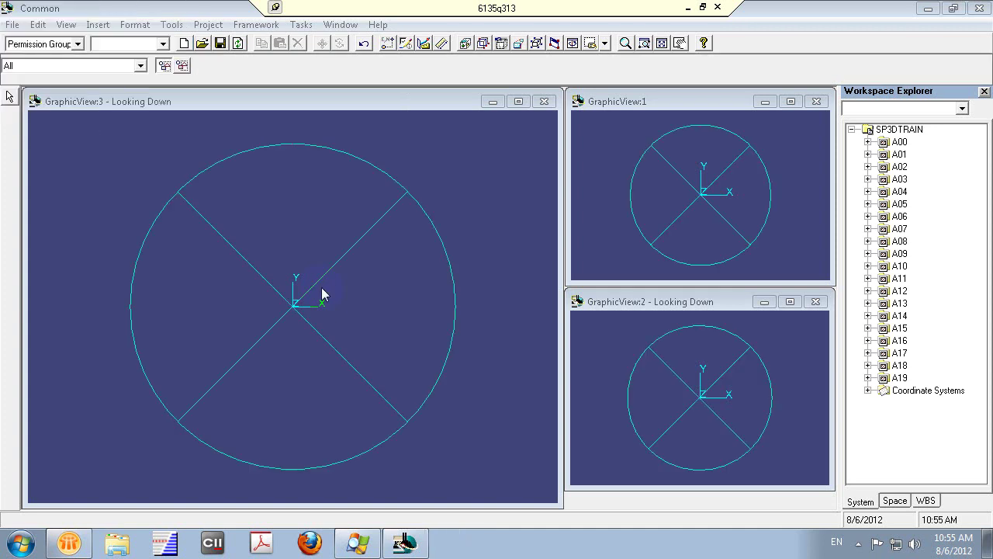
{"action": "left_click", "coordinate": [679, 43]}
{"action": "left_click_drag", "start_coordinate": [467, 214], "coordinate": [311, 362]}
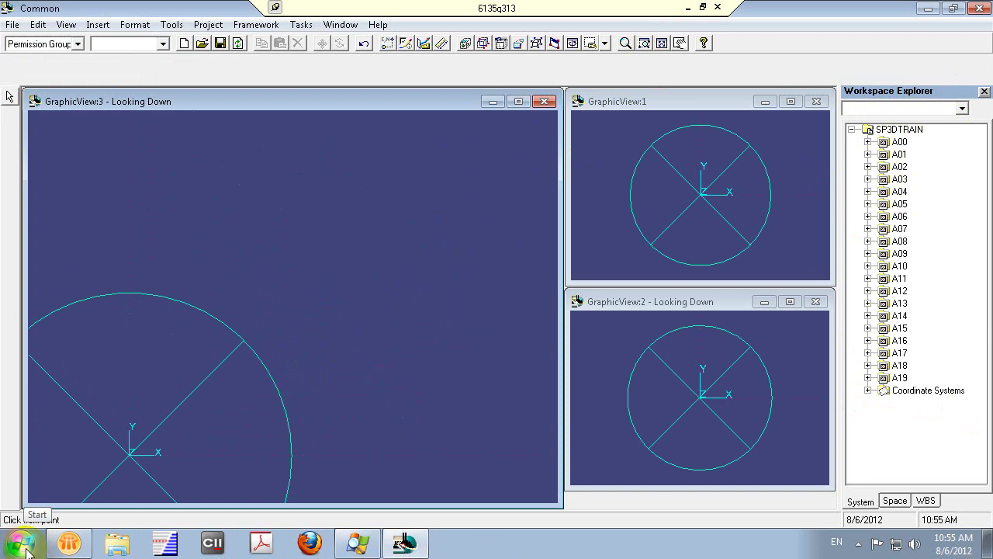
Switch to Windows Explorer, examine the folder hierarchy of Local Disk (C:), including $Recycle.Bin and dell, and close it.
{"action": "key", "text": "super+e"}
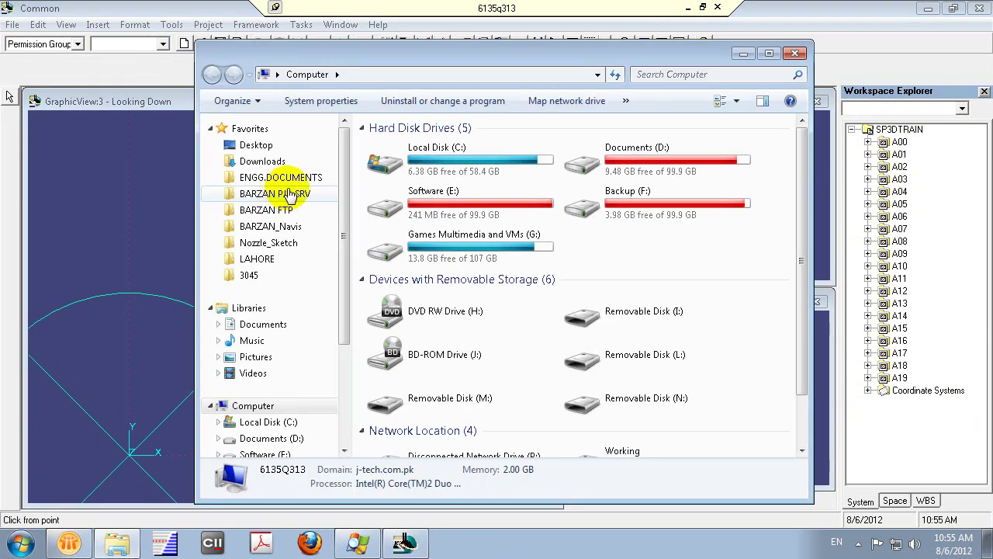
{"action": "left_click_drag", "start_coordinate": [346, 288], "coordinate": [346, 395]}
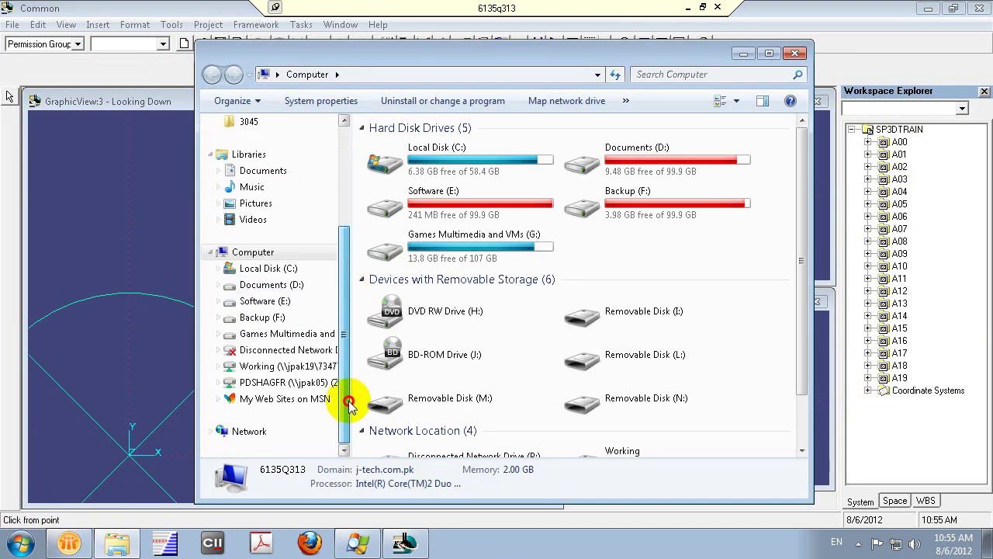
{"action": "left_click", "coordinate": [219, 269]}
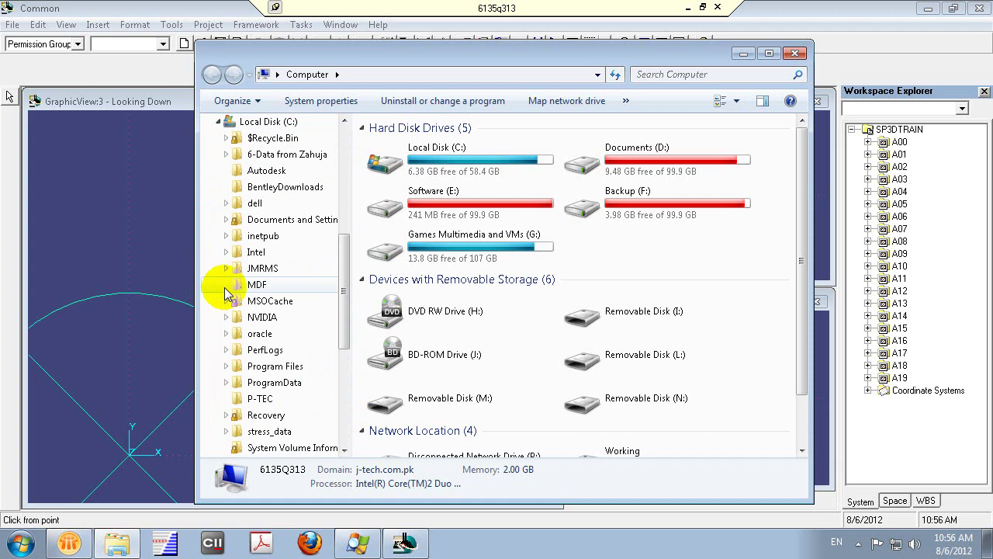
{"action": "left_click", "coordinate": [226, 139]}
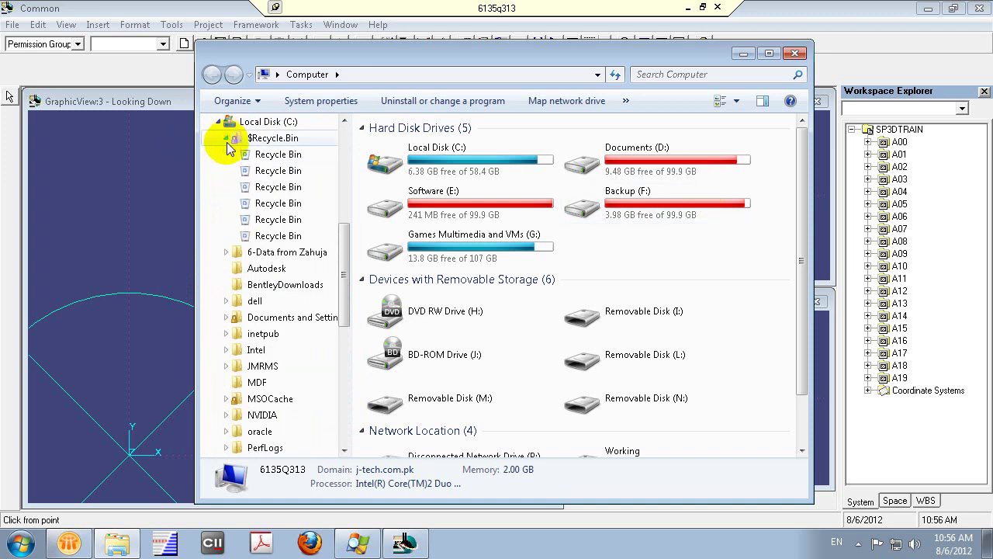
{"action": "left_click", "coordinate": [219, 122]}
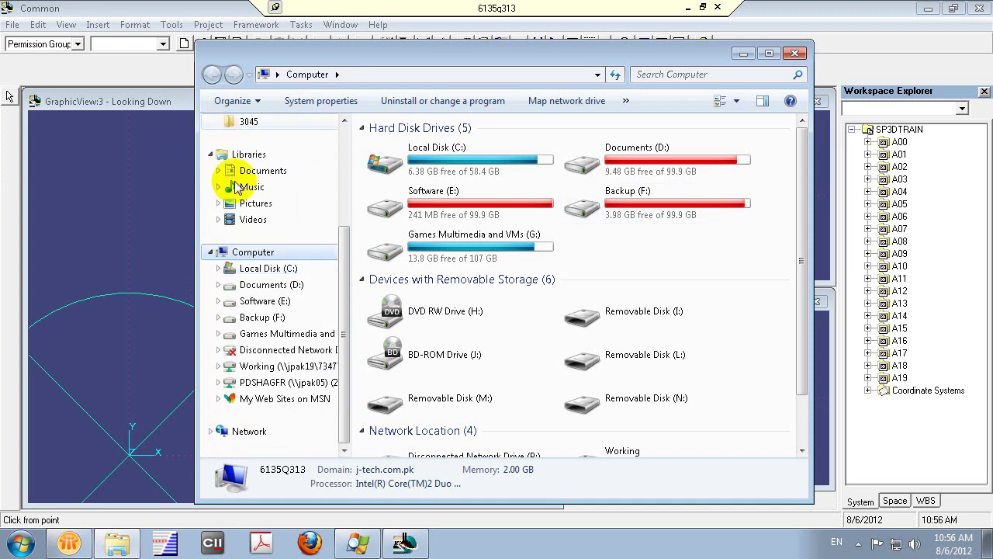
{"action": "left_click", "coordinate": [219, 269]}
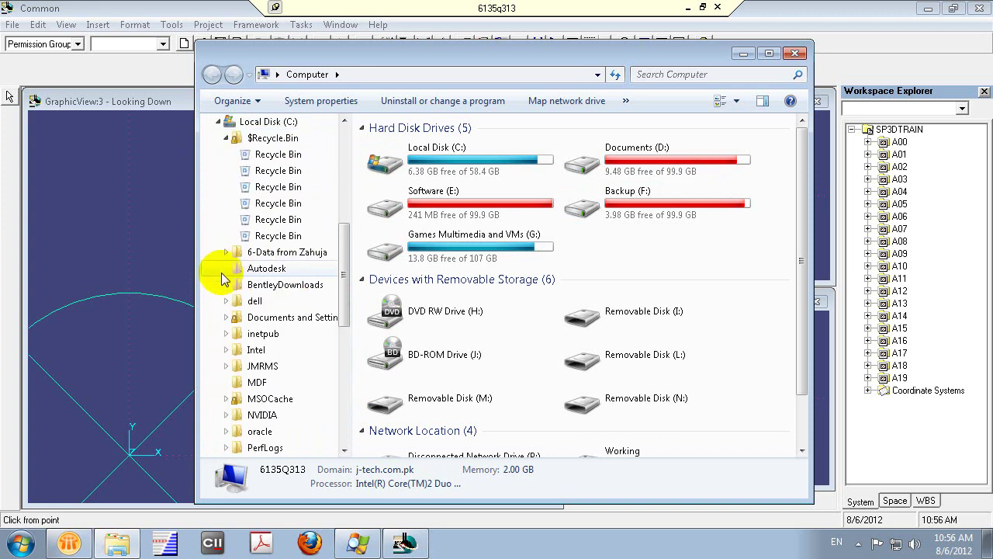
{"action": "left_click", "coordinate": [226, 301]}
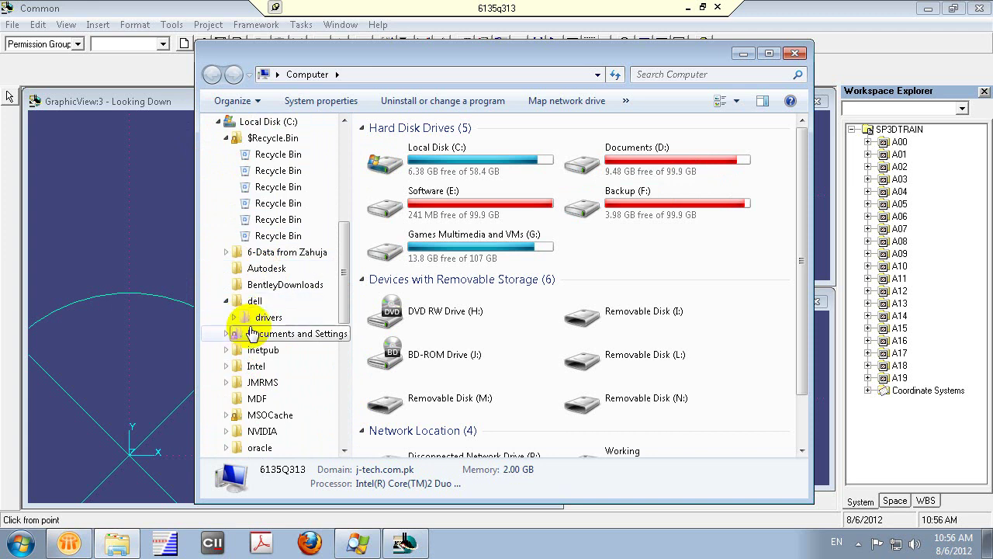
{"action": "left_click", "coordinate": [795, 54]}
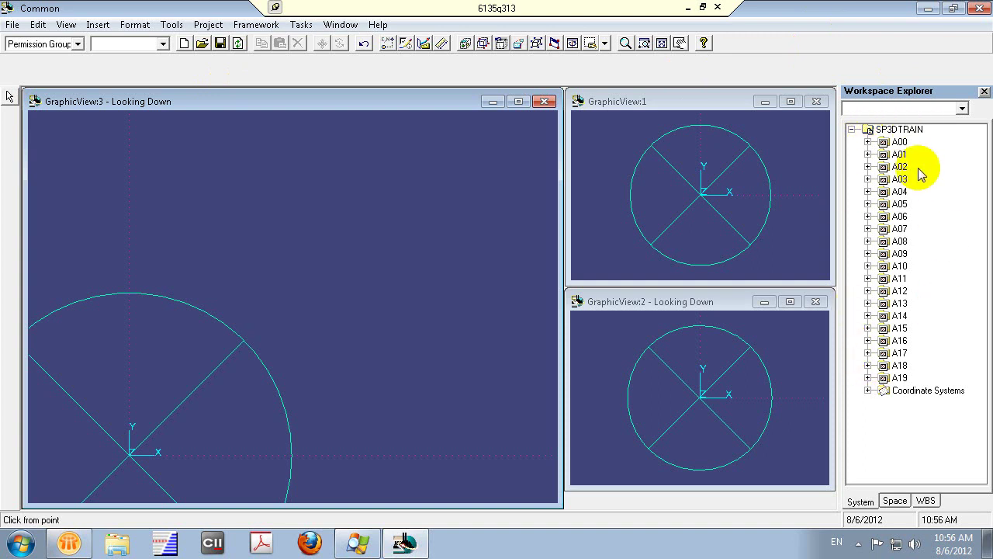
Expand area A00, its unit 1020 and the CVL-Structure system in the workspace hierarchy to examine the structural subsystems.
{"action": "left_click", "coordinate": [868, 143]}
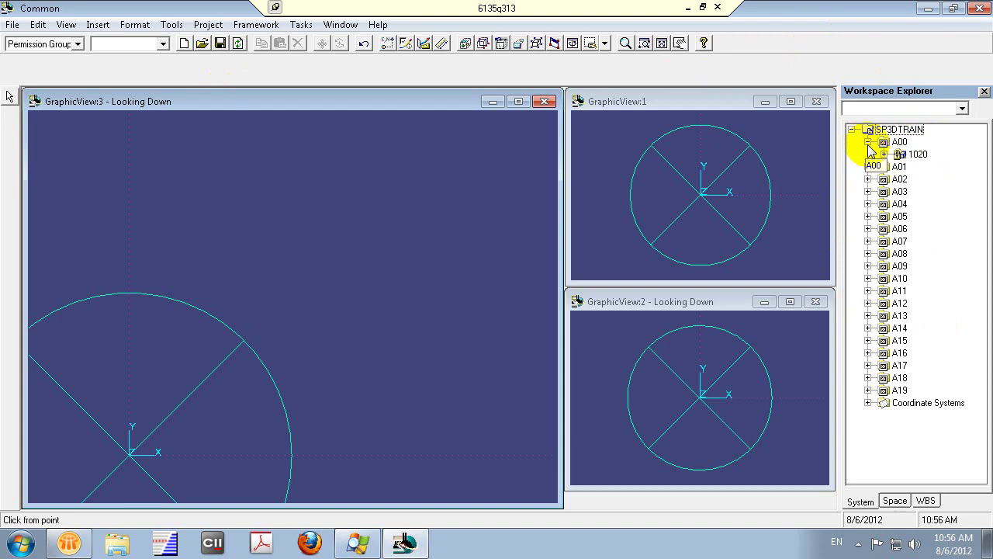
{"action": "left_click", "coordinate": [885, 154]}
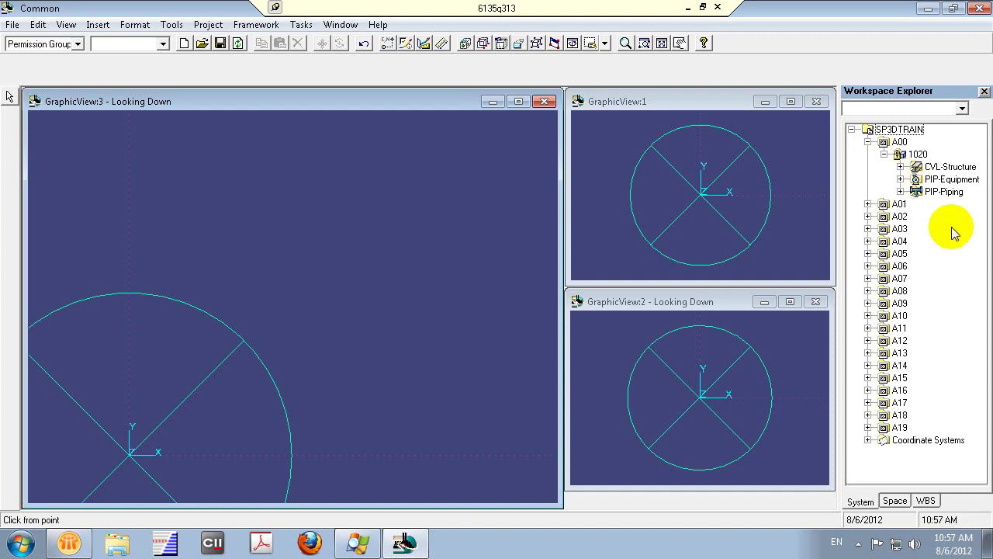
{"action": "left_click", "coordinate": [900, 167]}
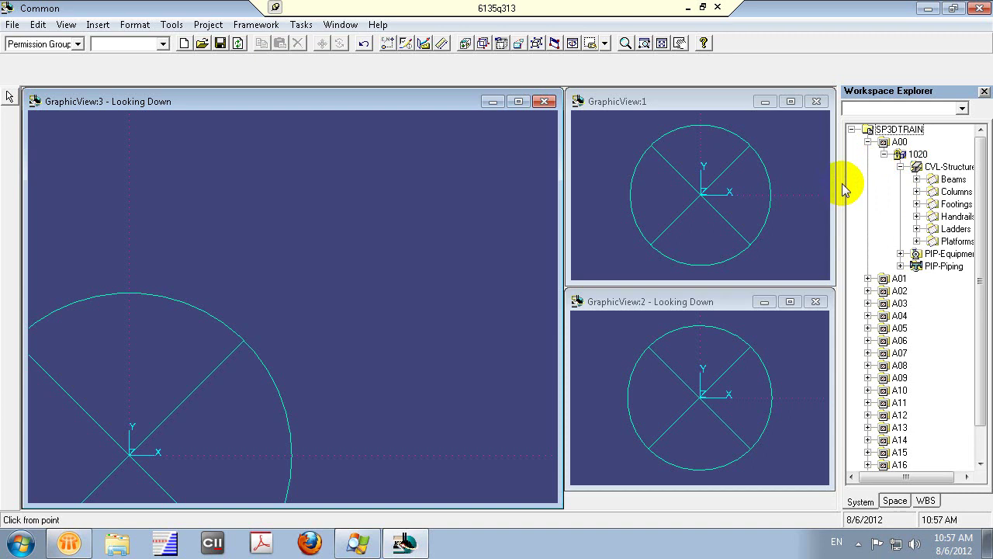
Examine the equipment under PIP-Equipment alongside the CVL-Structure subsystems of unit 1020 in the workspace hierarchy.
{"action": "left_click", "coordinate": [900, 168]}
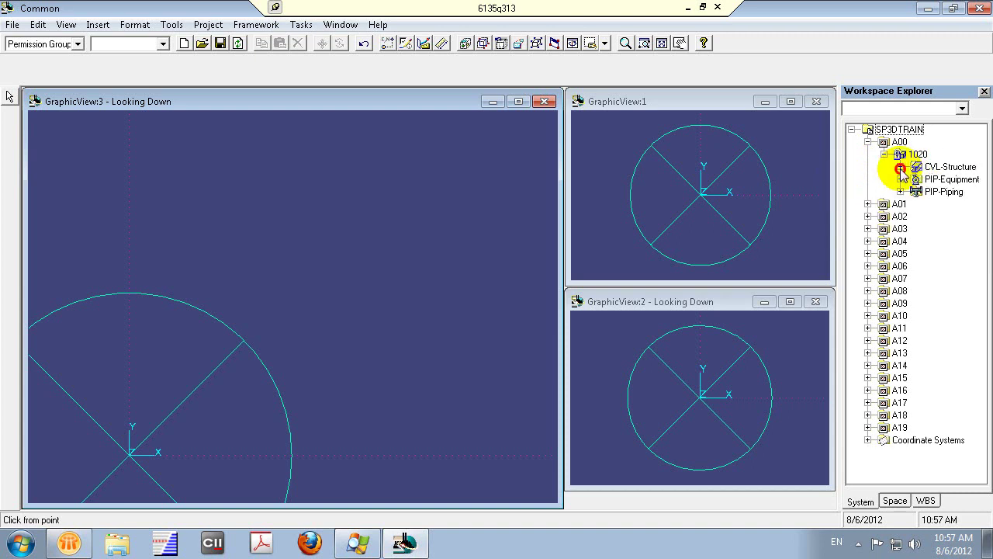
{"action": "left_click", "coordinate": [900, 180]}
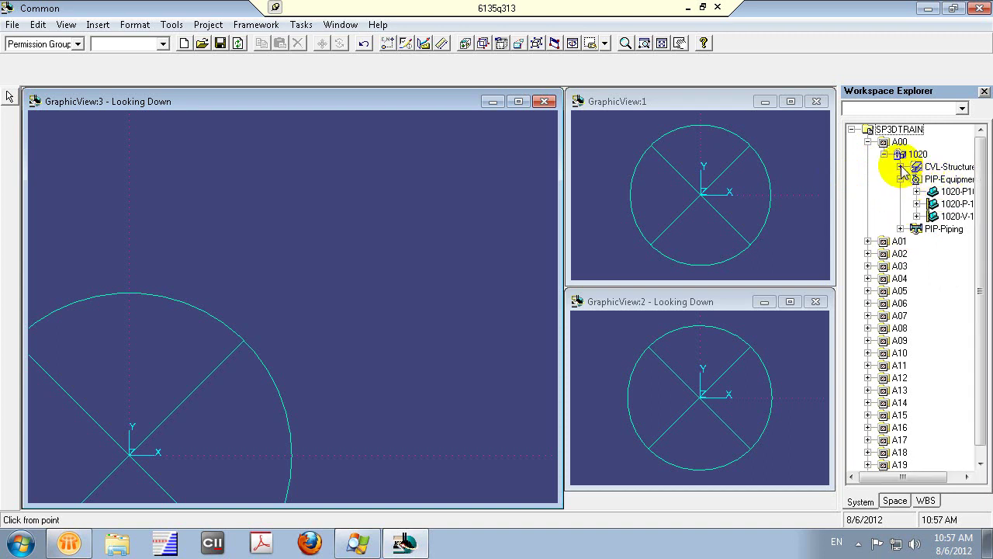
{"action": "left_click", "coordinate": [900, 167]}
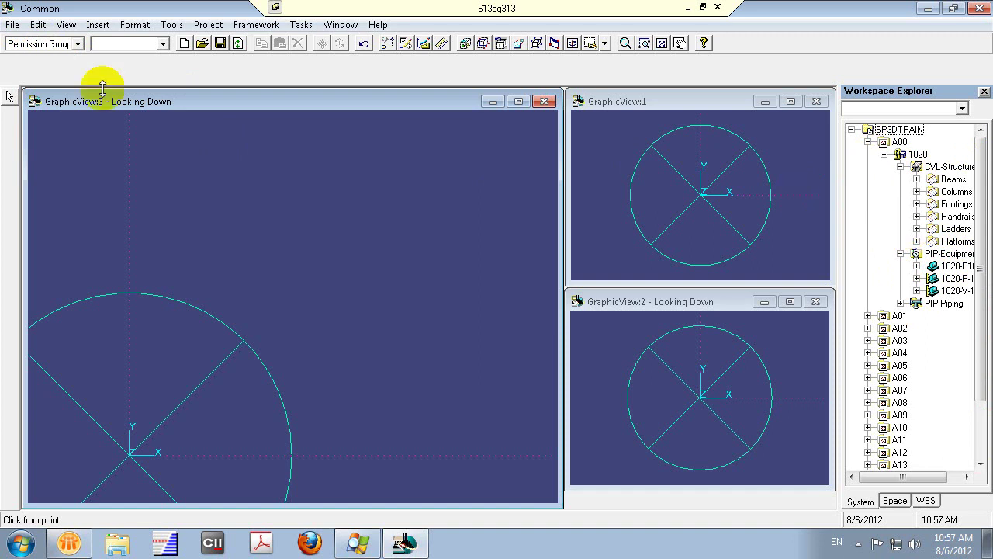
Start creating a new filter from the SP3DTRAIN workspace definition and select area A00 as its system.
{"action": "left_click", "coordinate": [11, 25]}
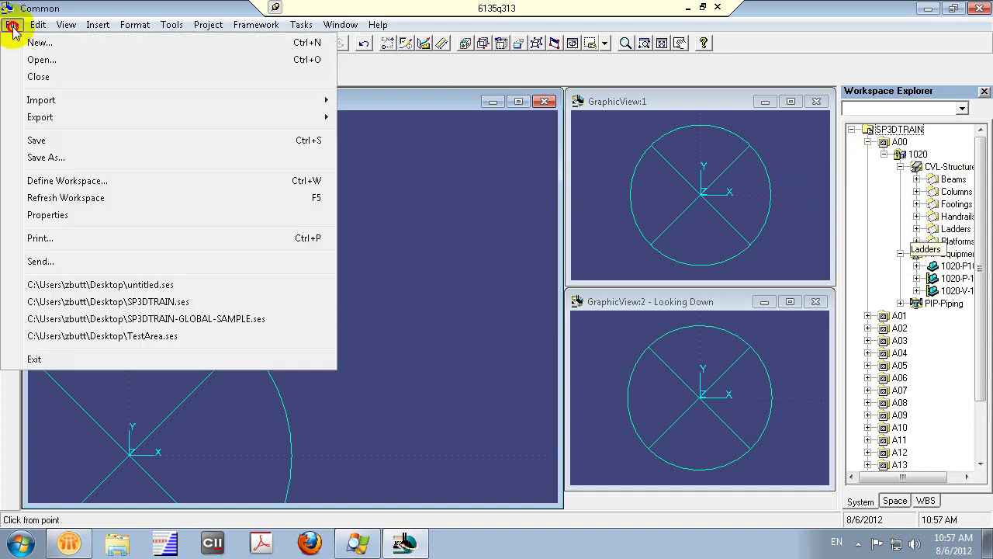
{"action": "left_click", "coordinate": [74, 183]}
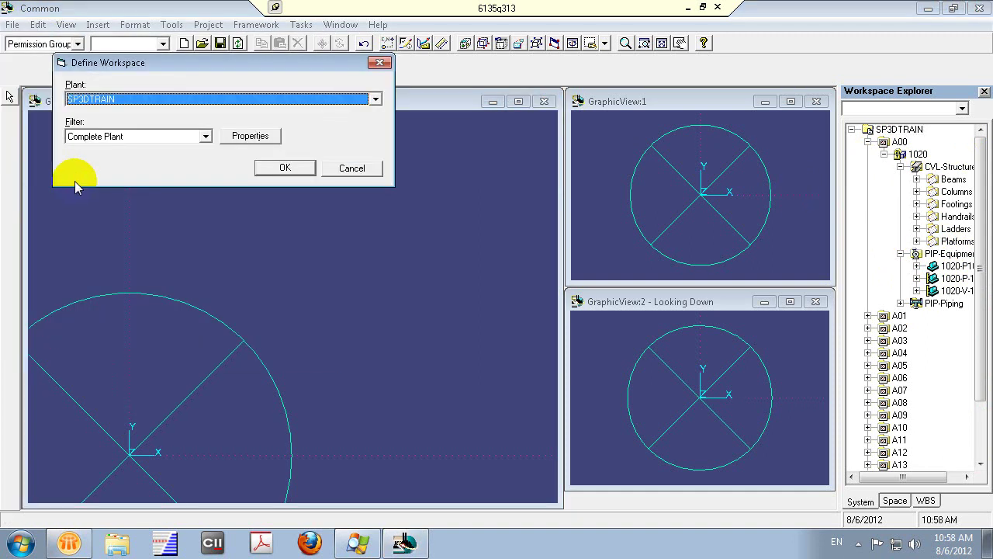
{"action": "left_click", "coordinate": [197, 140]}
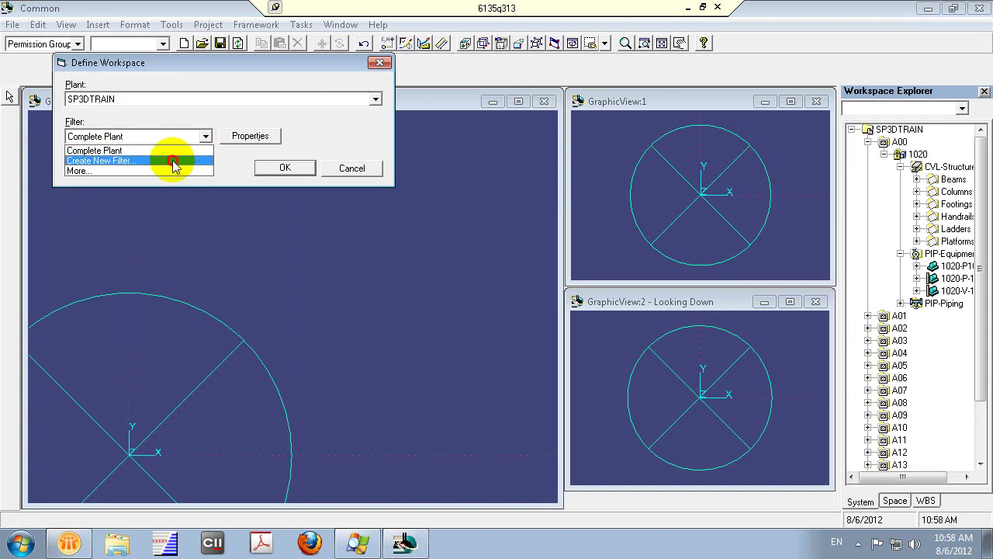
{"action": "left_click", "coordinate": [174, 161]}
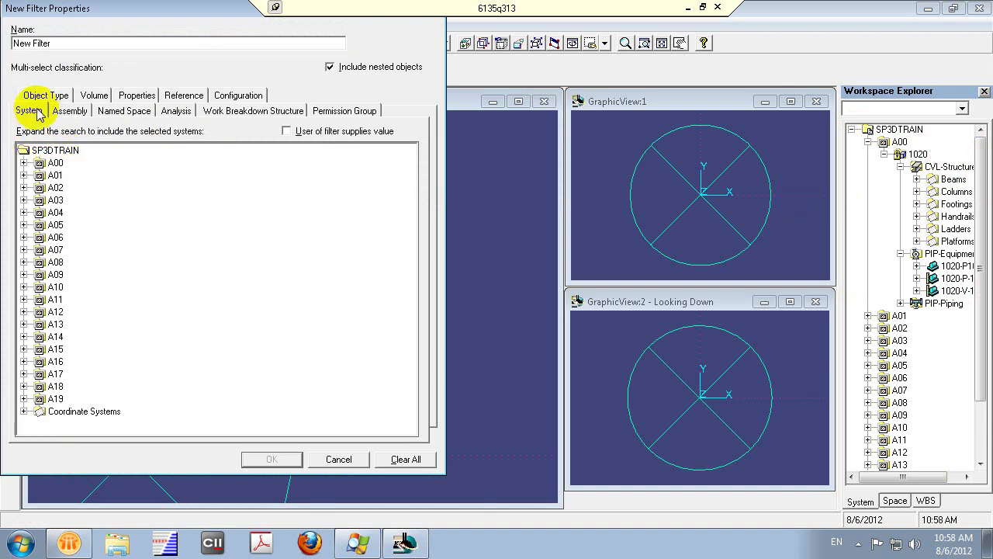
{"action": "left_click", "coordinate": [58, 164]}
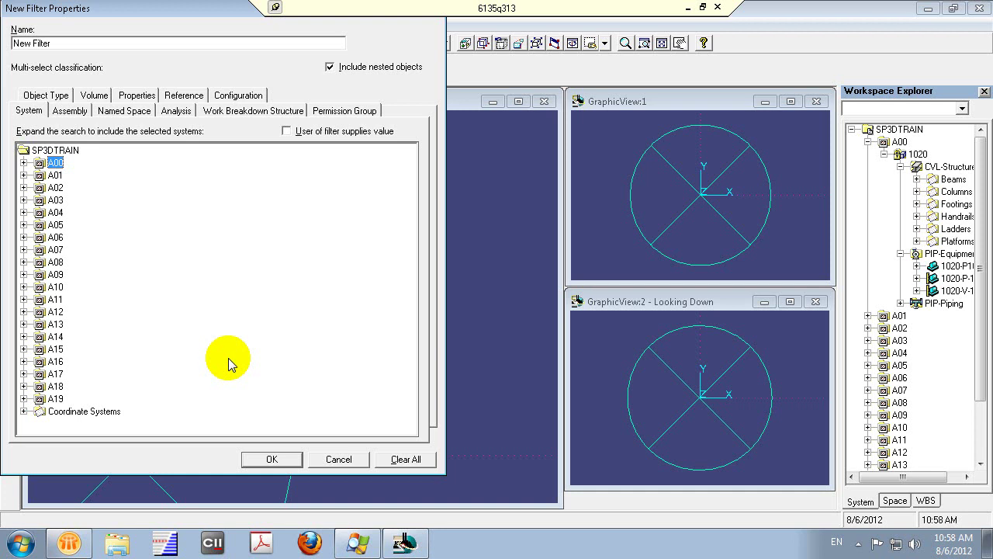
{"action": "left_click_drag", "start_coordinate": [133, 11], "coordinate": [194, 35]}
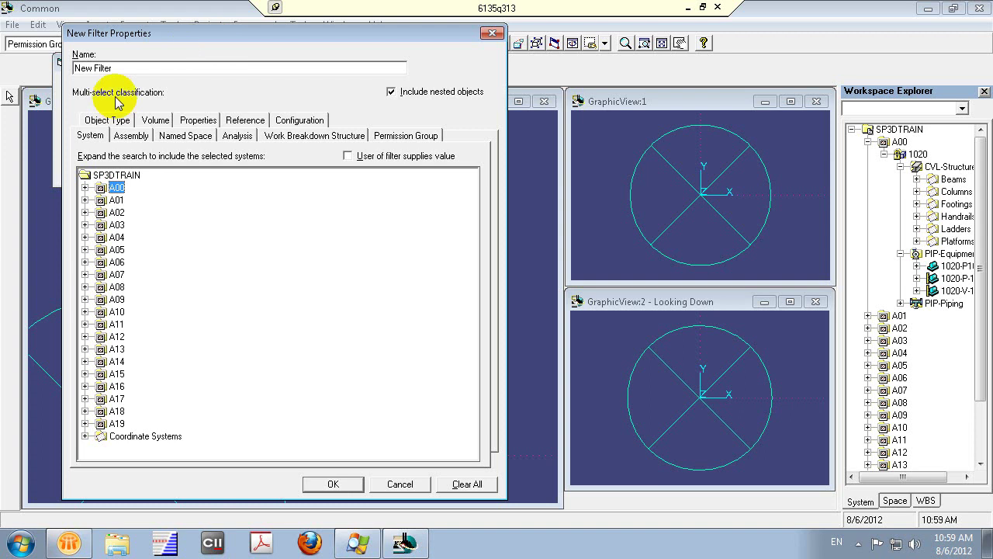
Name the new filter A01_Area, select system A01 for it, and save the filter.
{"action": "left_click_drag", "start_coordinate": [129, 68], "coordinate": [59, 68]}
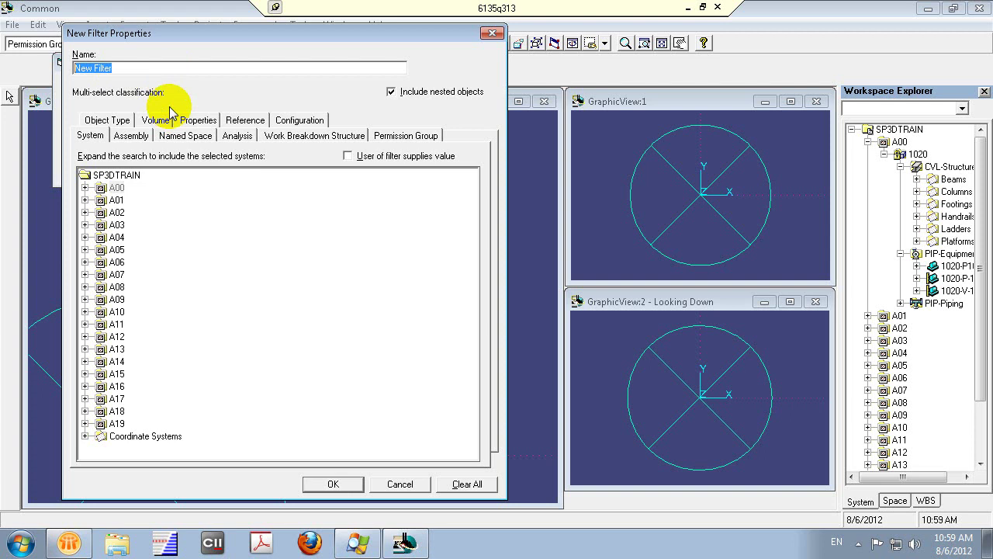
{"action": "type", "text": "A01"}
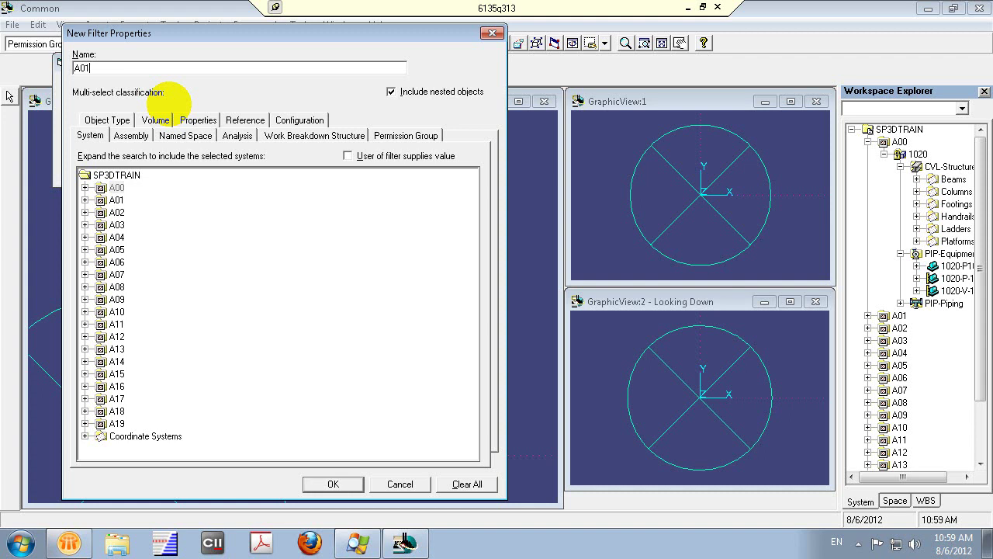
{"action": "type", "text": "_Area"}
{"action": "left_click", "coordinate": [116, 201]}
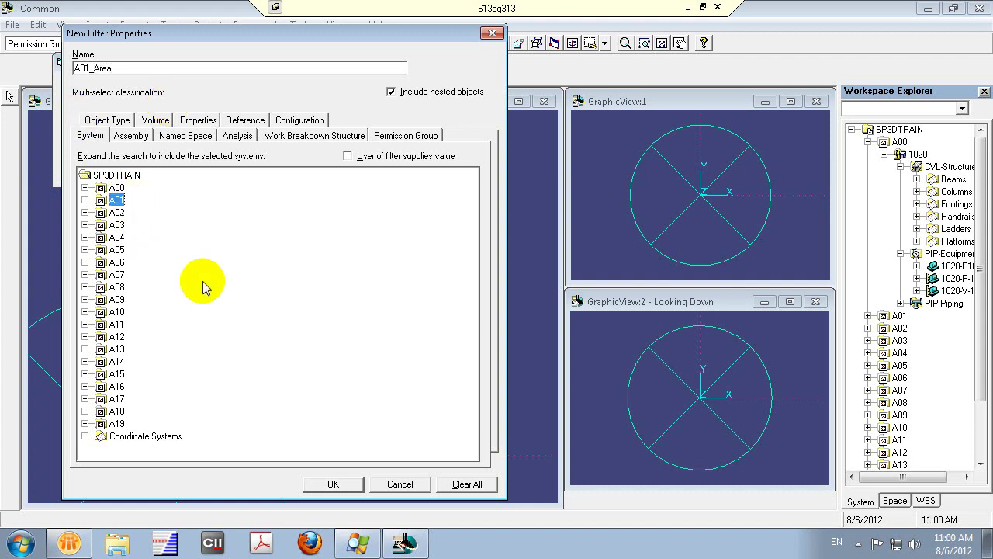
{"action": "left_click", "coordinate": [321, 484]}
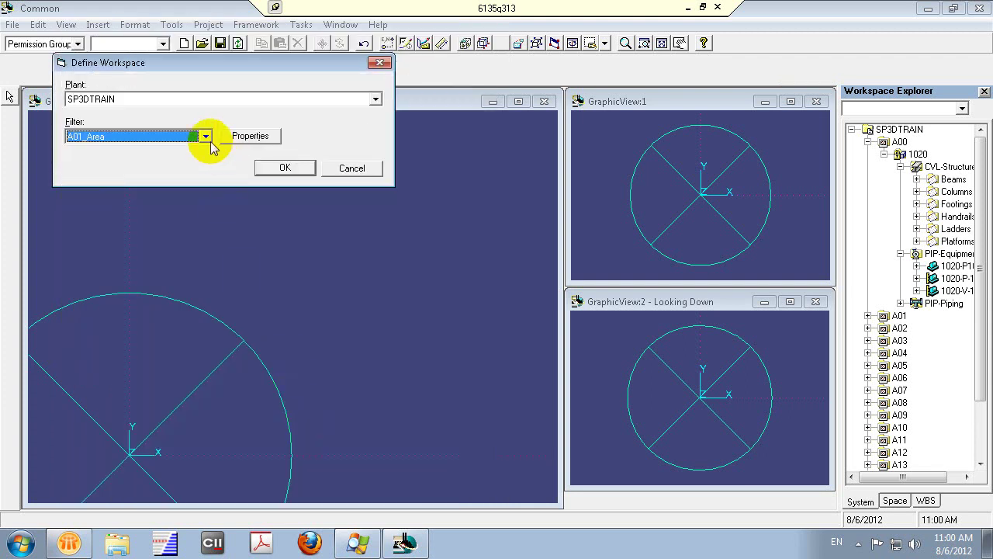
Choose A01_Area from My Filters and load the SP3DTRAIN workspace with it.
{"action": "left_click", "coordinate": [206, 135]}
{"action": "left_click", "coordinate": [194, 180]}
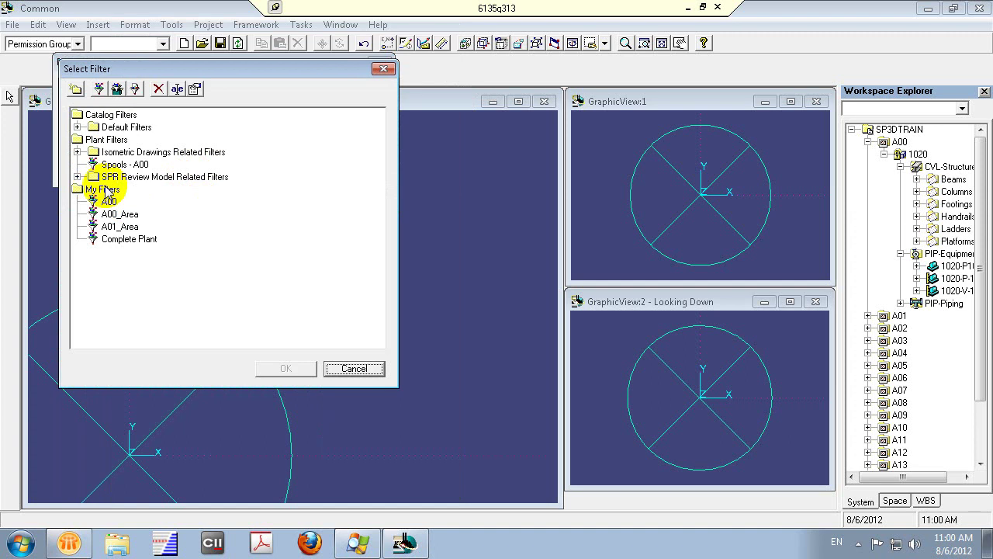
{"action": "left_click", "coordinate": [120, 227]}
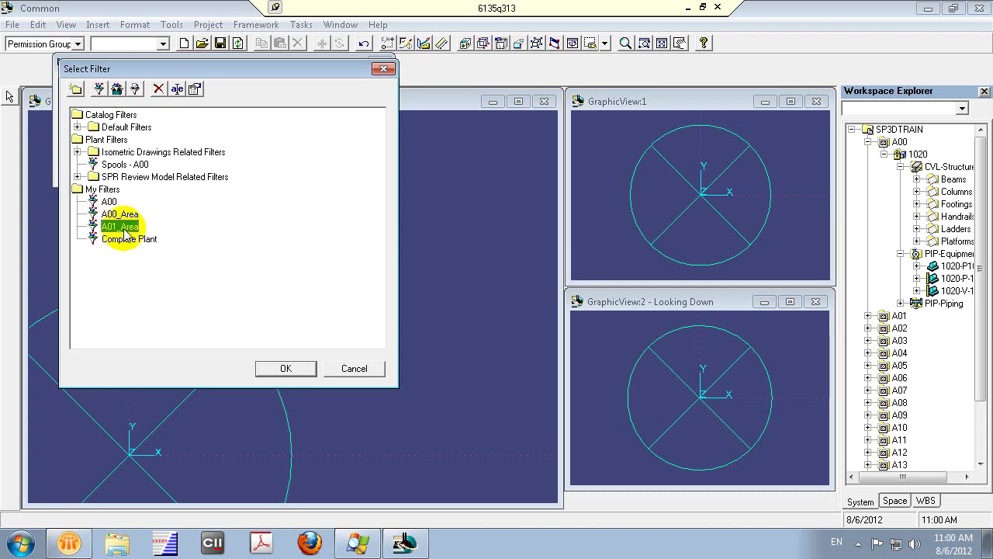
{"action": "left_click", "coordinate": [283, 371]}
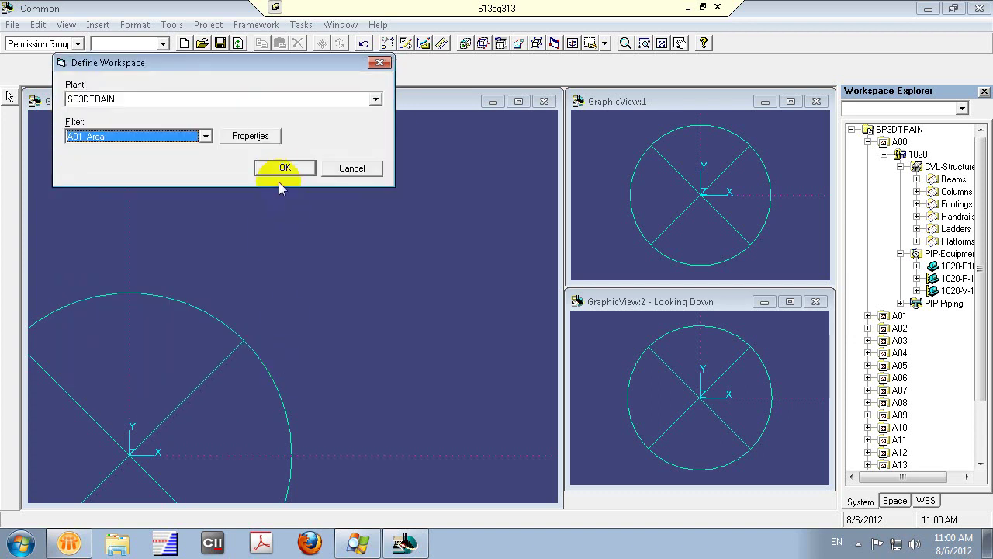
{"action": "left_click", "coordinate": [283, 168]}
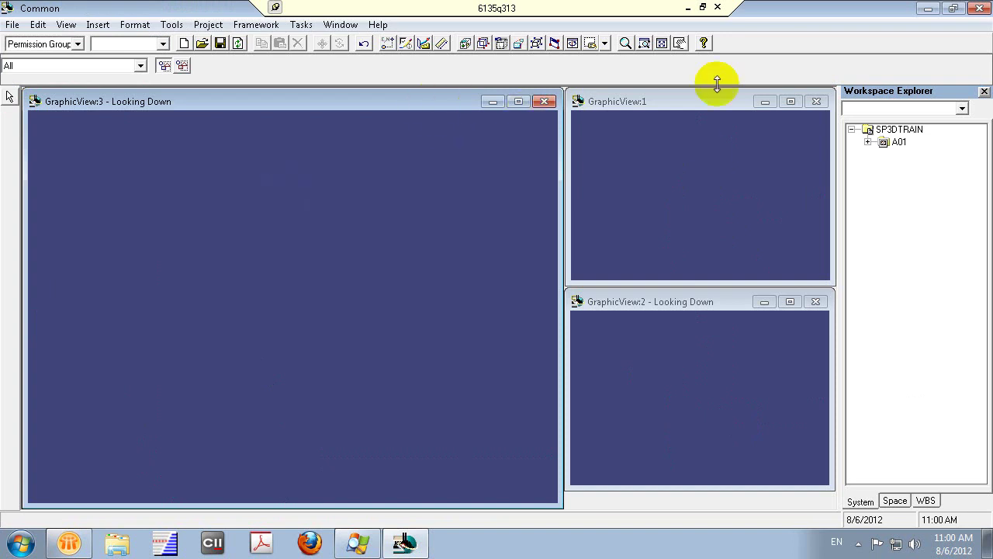
Fit the loaded model in all three graphic views, and expand area A01 and its unit 1020 in the workspace hierarchy.
{"action": "left_click", "coordinate": [663, 44]}
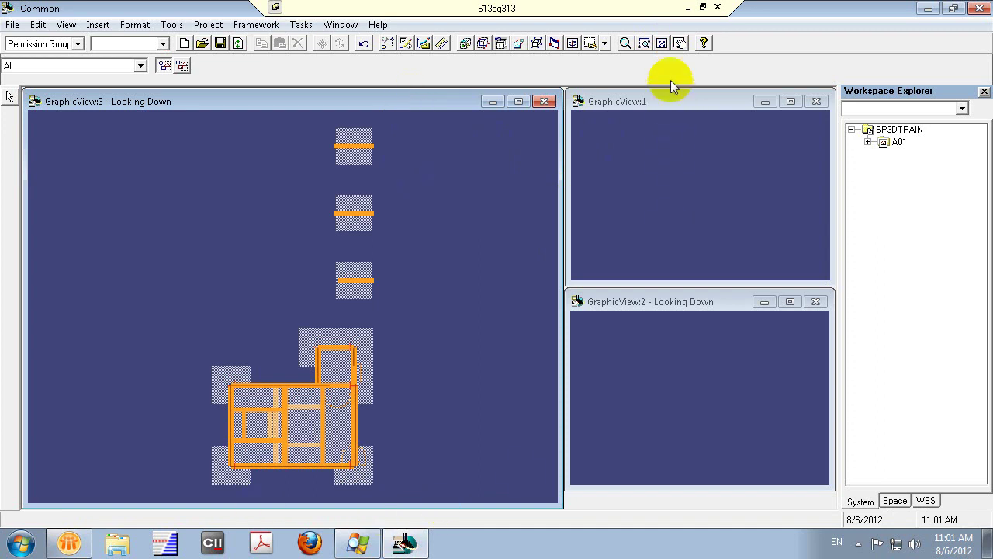
{"action": "left_click", "coordinate": [672, 103]}
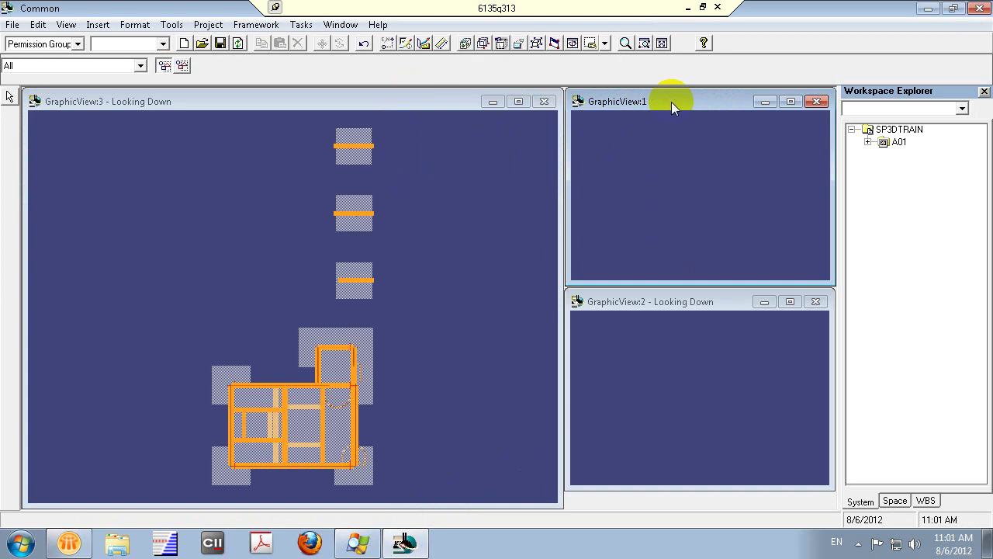
{"action": "left_click", "coordinate": [662, 43]}
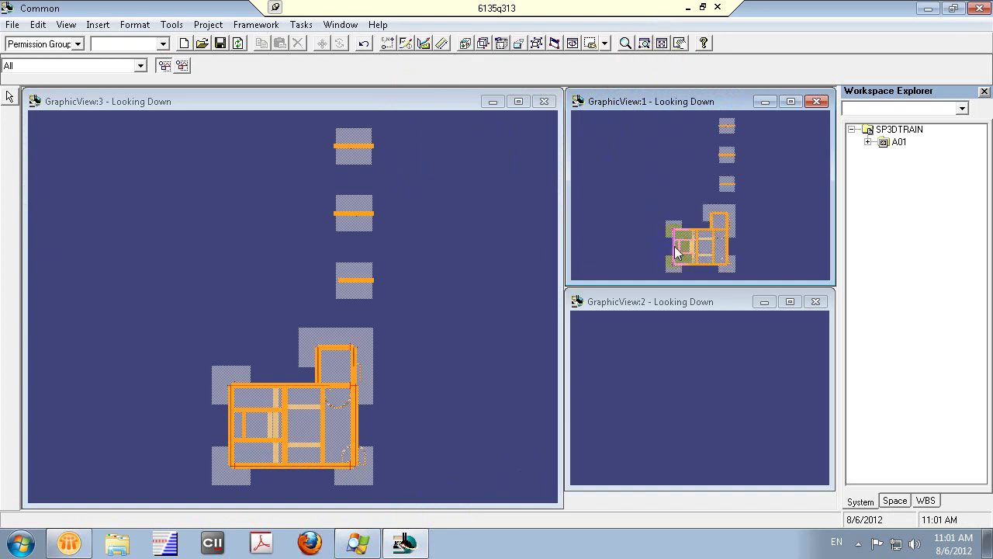
{"action": "left_click", "coordinate": [678, 305]}
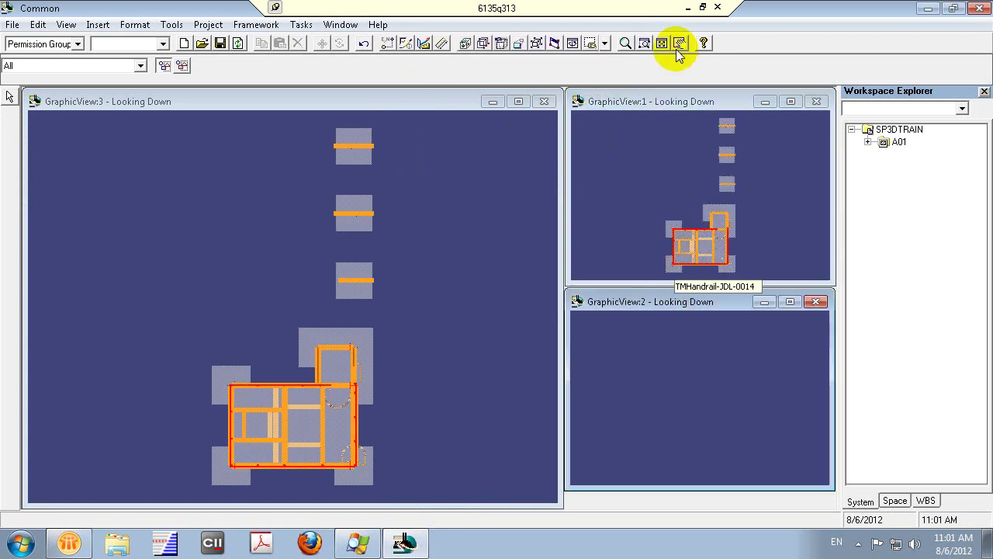
{"action": "left_click", "coordinate": [661, 42]}
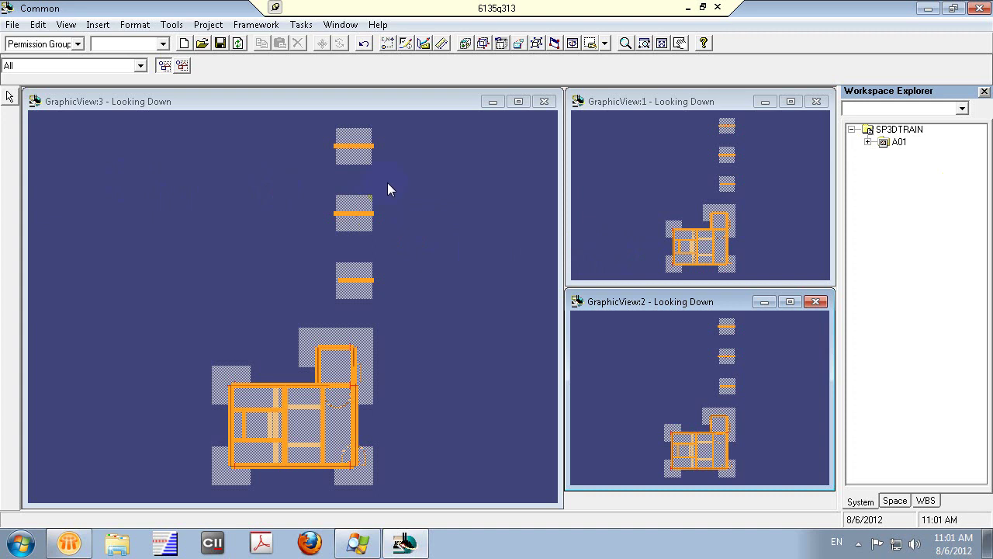
{"action": "left_click", "coordinate": [868, 143]}
{"action": "left_click", "coordinate": [883, 155]}
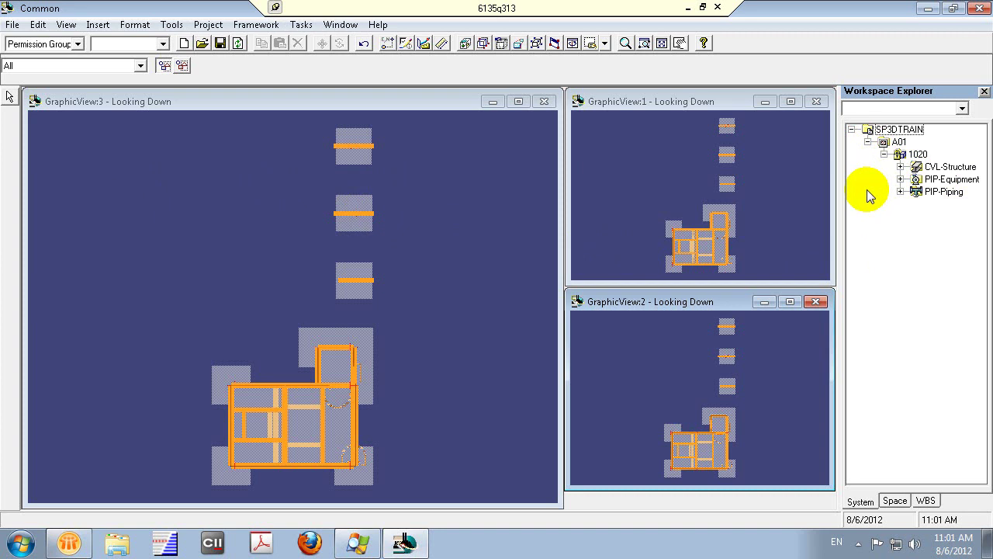
Reopen the workspace definition, examine the filters available under My Filters, and cancel the filter selection.
{"action": "left_click", "coordinate": [12, 25]}
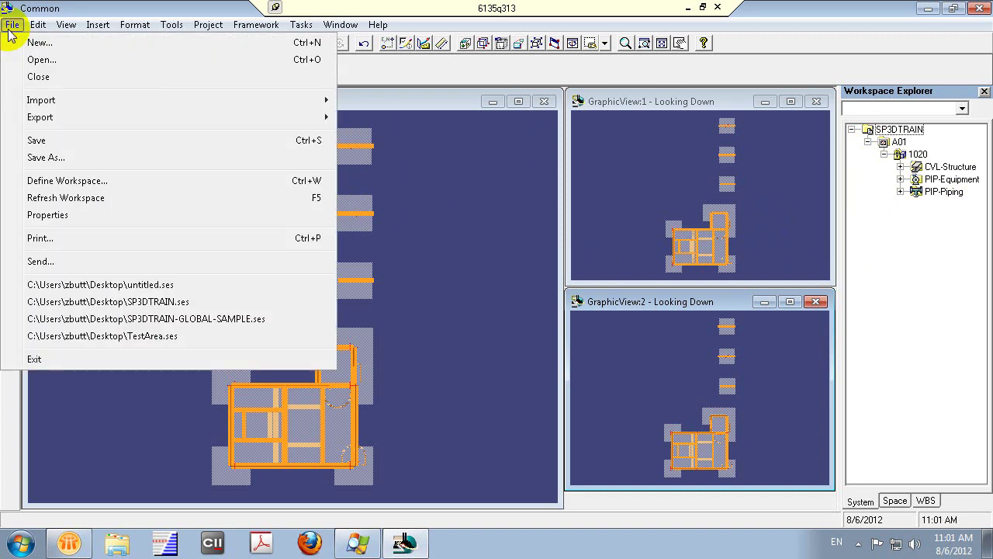
{"action": "left_click", "coordinate": [87, 181]}
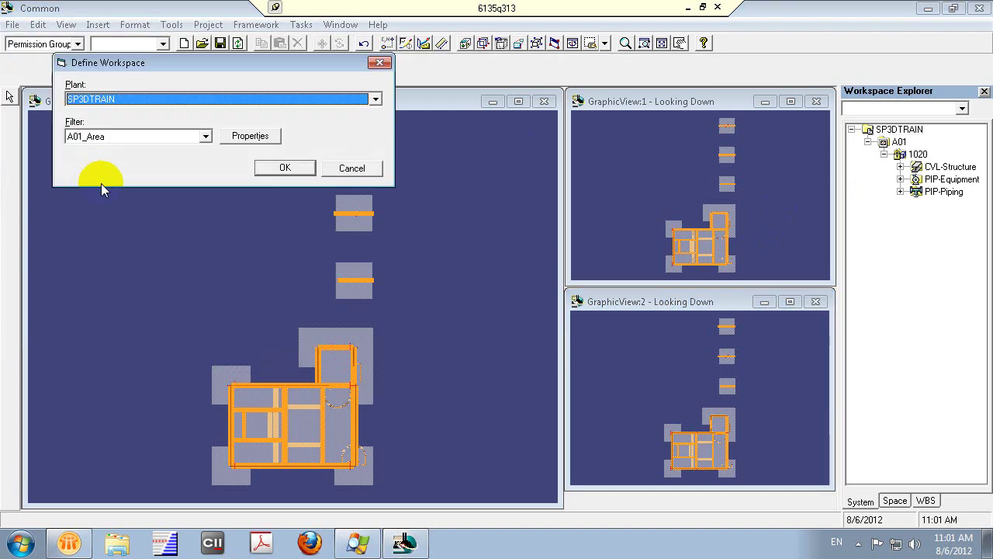
{"action": "left_click", "coordinate": [205, 140]}
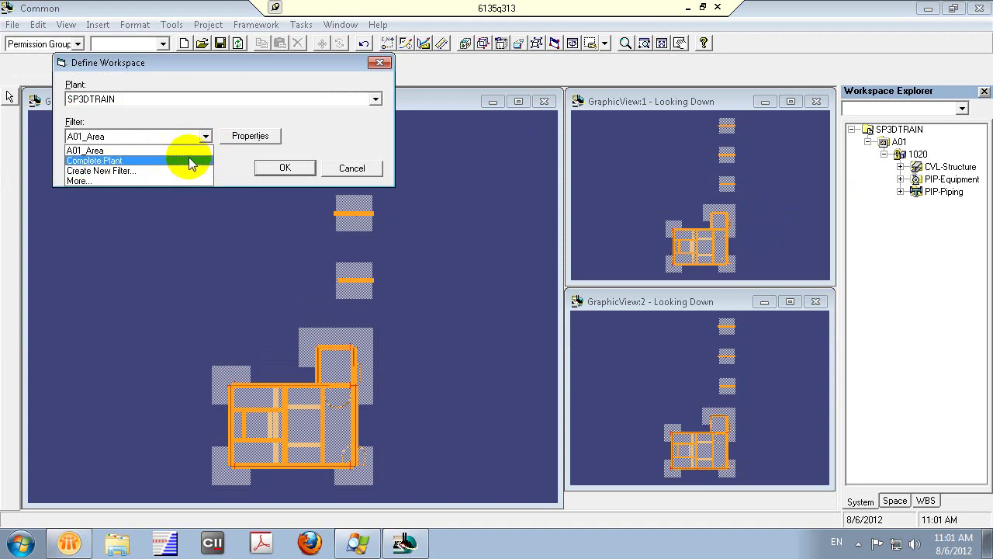
{"action": "left_click", "coordinate": [185, 182]}
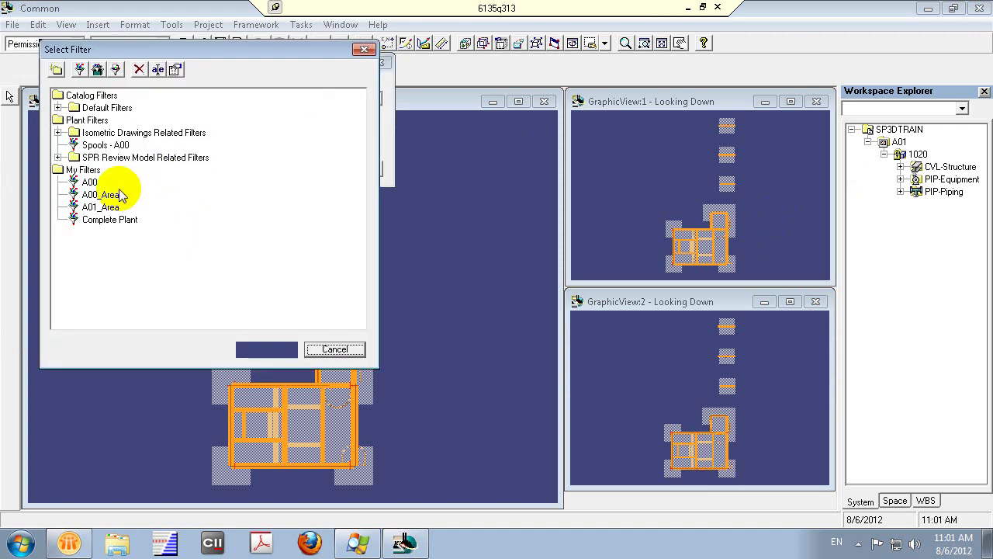
{"action": "left_click", "coordinate": [332, 349]}
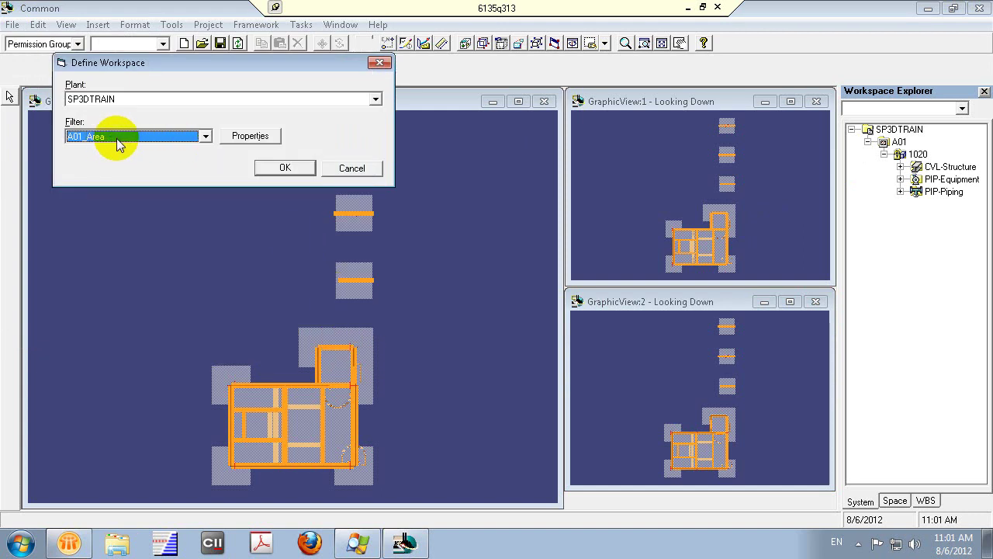
Open the A01_Area filter's properties, expand A01, unit 1020 and PIP-Piping, and select only the PIP-Piping system.
{"action": "left_click", "coordinate": [245, 137]}
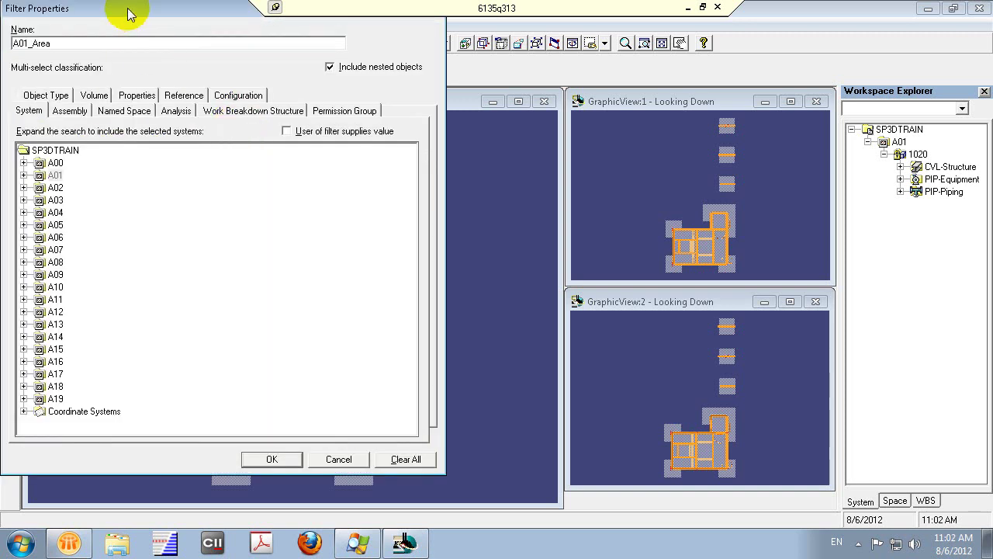
{"action": "left_click_drag", "start_coordinate": [127, 7], "coordinate": [187, 41]}
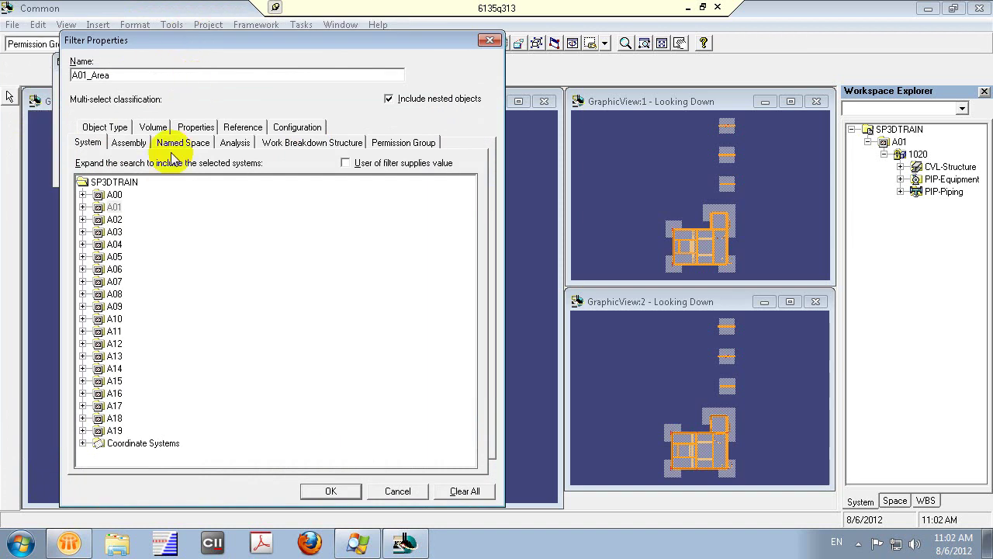
{"action": "left_click", "coordinate": [82, 206]}
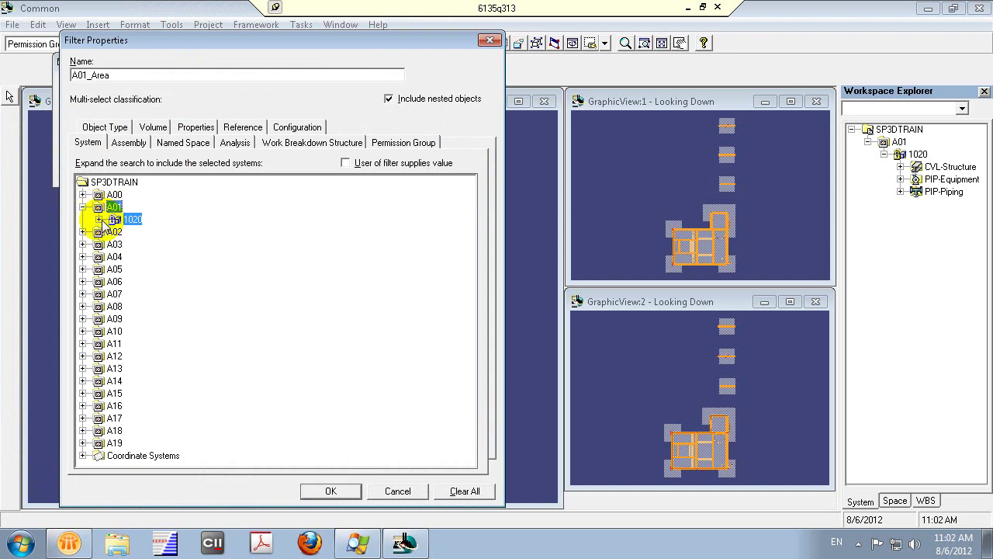
{"action": "left_click", "coordinate": [100, 219]}
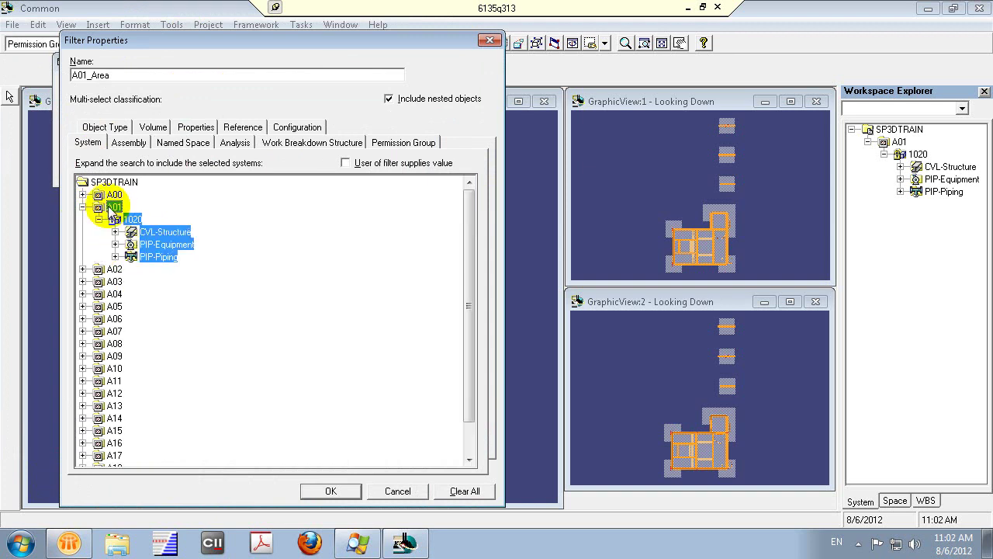
{"action": "left_click", "coordinate": [115, 256]}
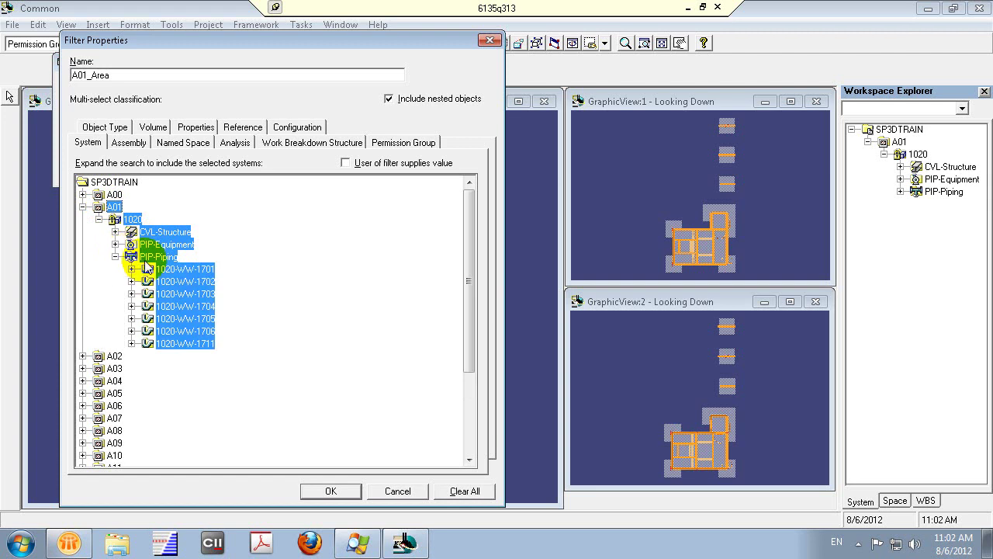
{"action": "left_click", "coordinate": [162, 260]}
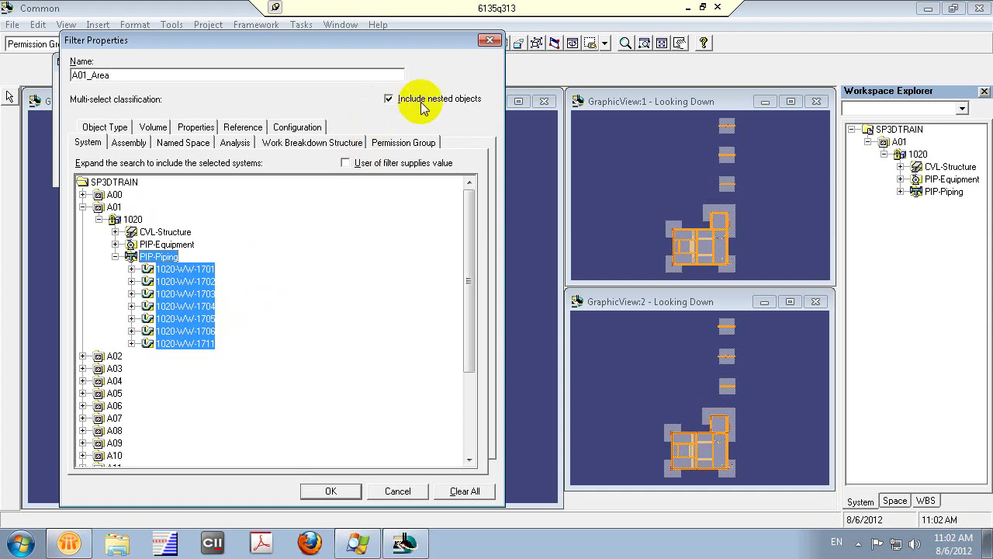
Try selecting PIP-Piping and pipeline 1020-WW-1701 individually without nested objects, and restore the inclusion of nested objects.
{"action": "left_click", "coordinate": [388, 99]}
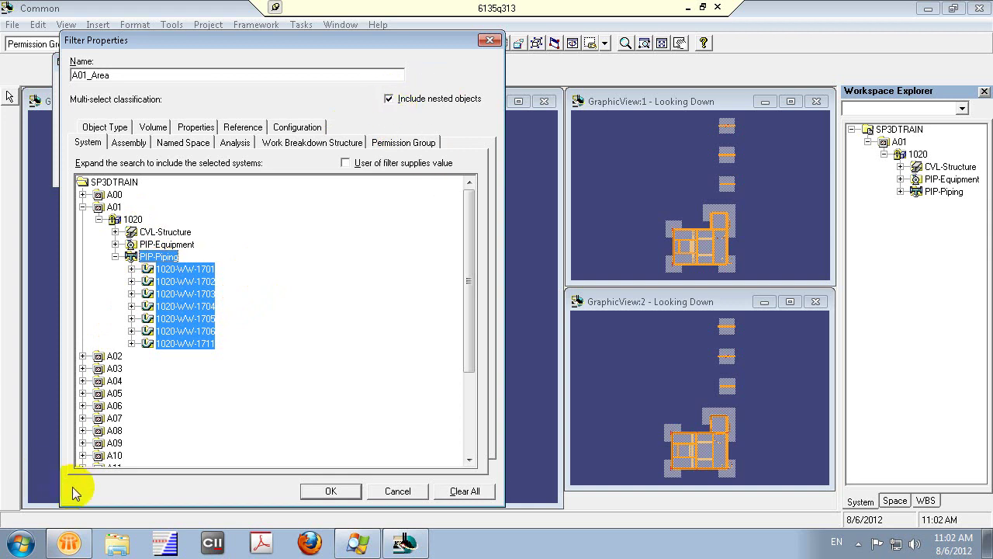
{"action": "left_click", "coordinate": [388, 100]}
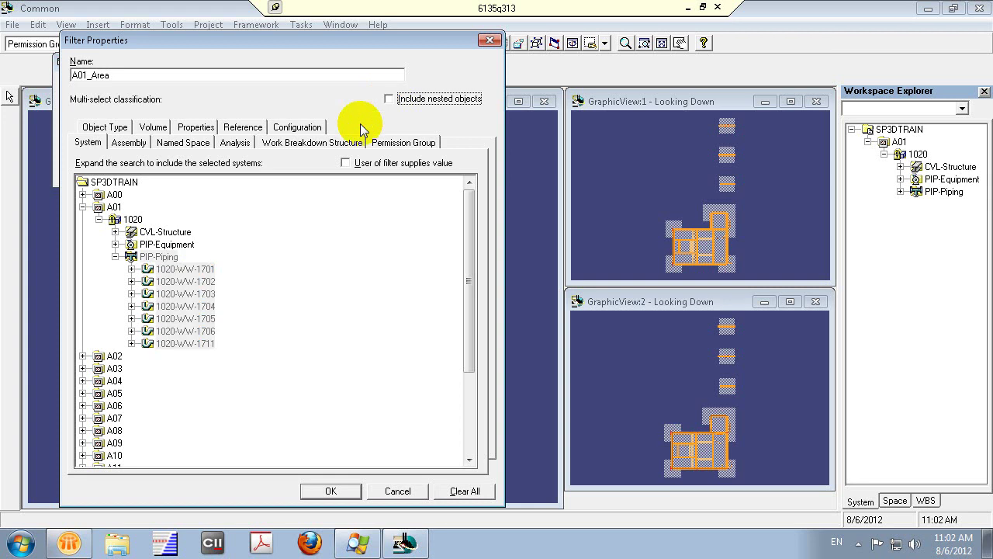
{"action": "left_click", "coordinate": [164, 258]}
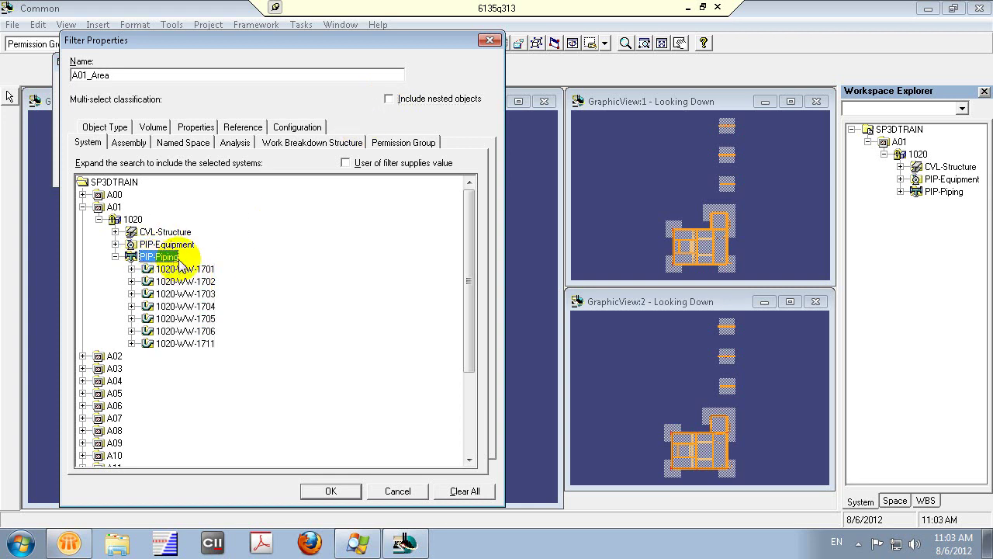
{"action": "left_click", "coordinate": [181, 270]}
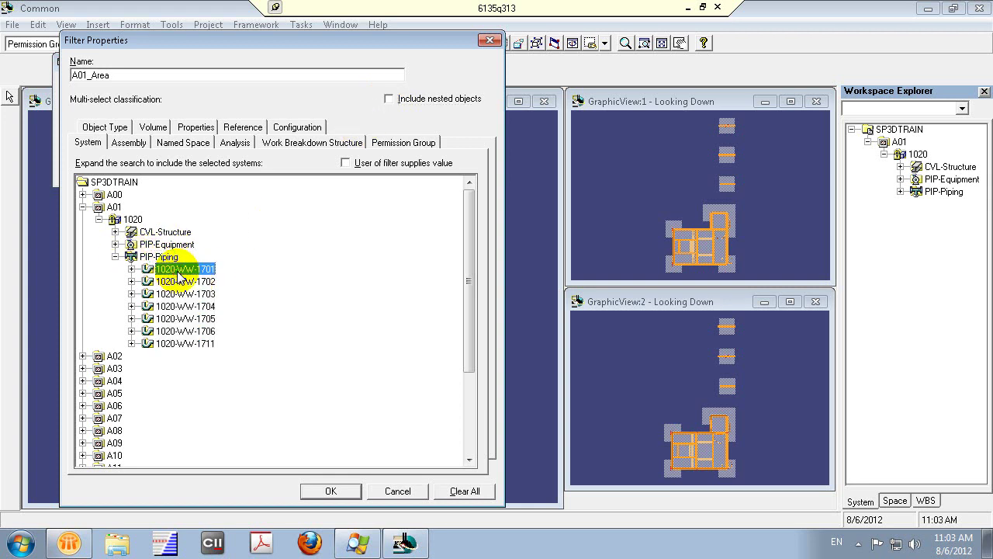
{"action": "left_click", "coordinate": [390, 100]}
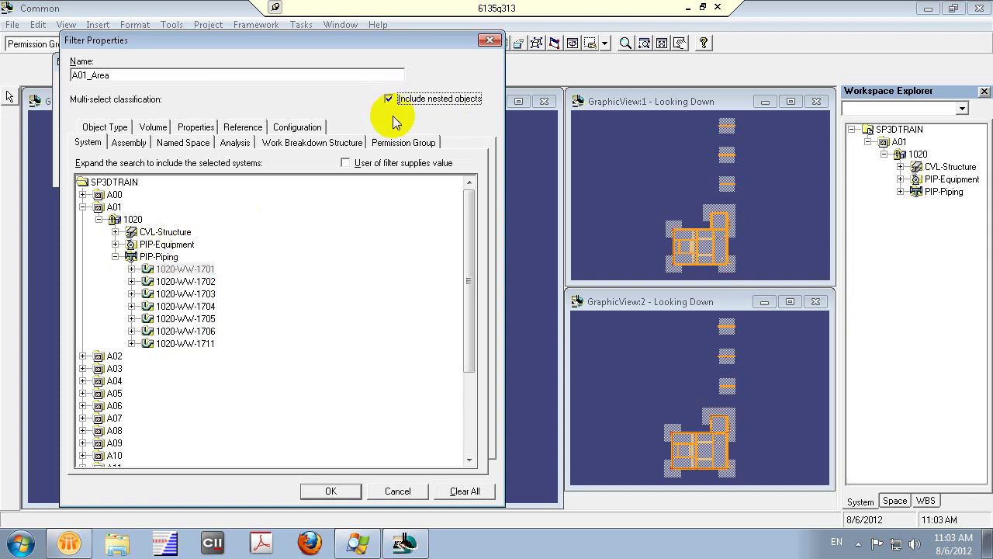
Select PIP-Piping with its nested pipelines for the A01_Area filter, save the filter, and reload the workspace with it.
{"action": "left_click", "coordinate": [163, 257]}
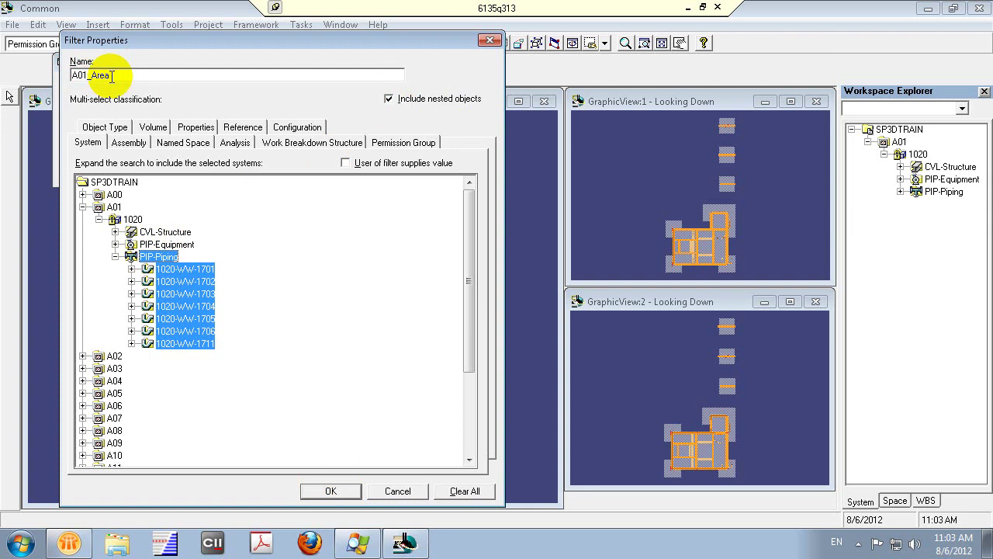
{"action": "left_click", "coordinate": [320, 489]}
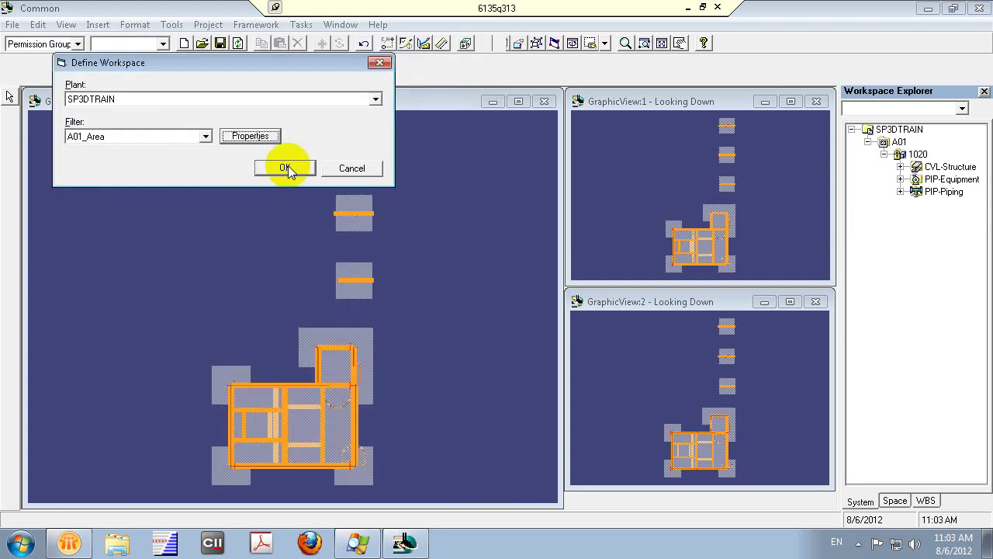
{"action": "left_click", "coordinate": [287, 170]}
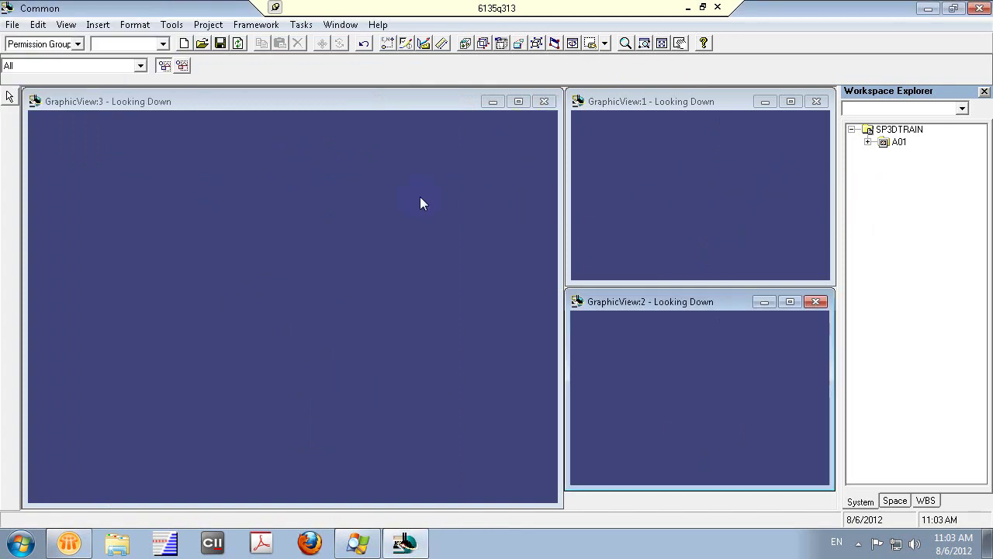
Reopen the workspace definition, display all available filters, and examine the Catalog Filters, Plant Filters and My Filters groups.
{"action": "left_click", "coordinate": [14, 25]}
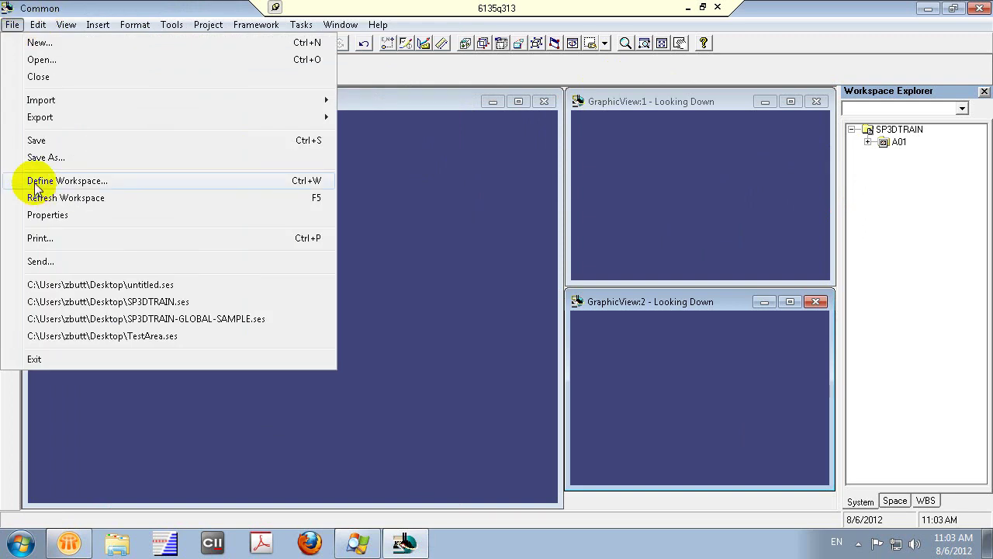
{"action": "left_click", "coordinate": [35, 183]}
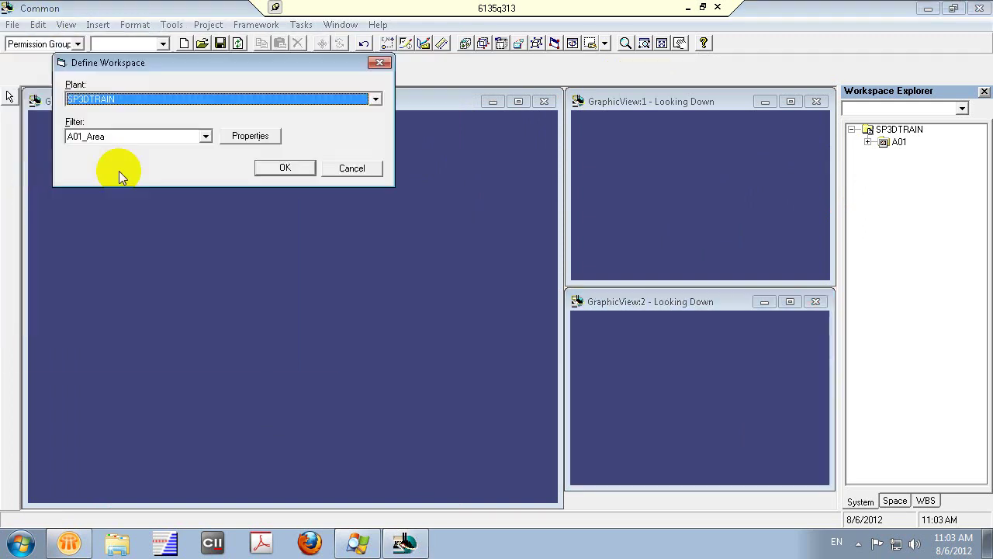
{"action": "left_click", "coordinate": [206, 137]}
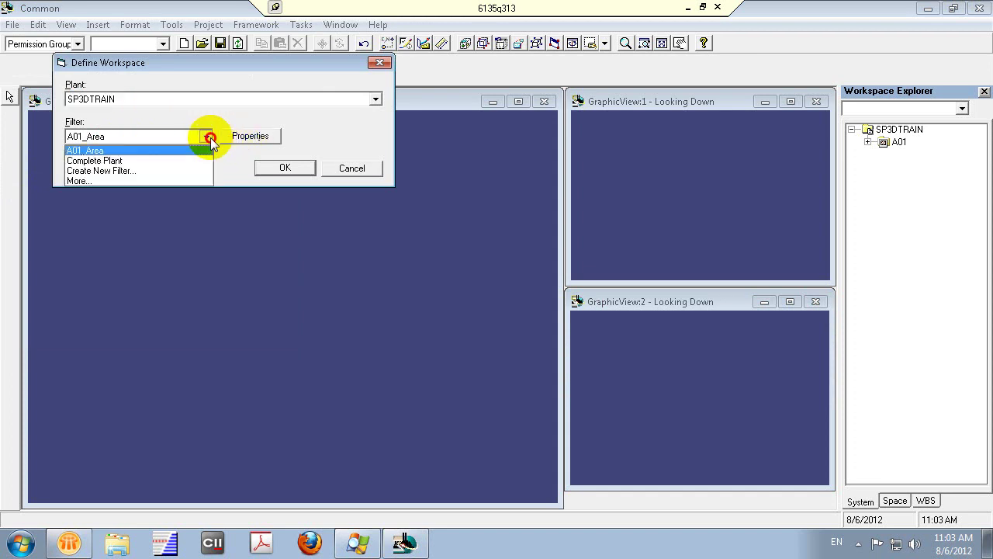
{"action": "left_click", "coordinate": [142, 183]}
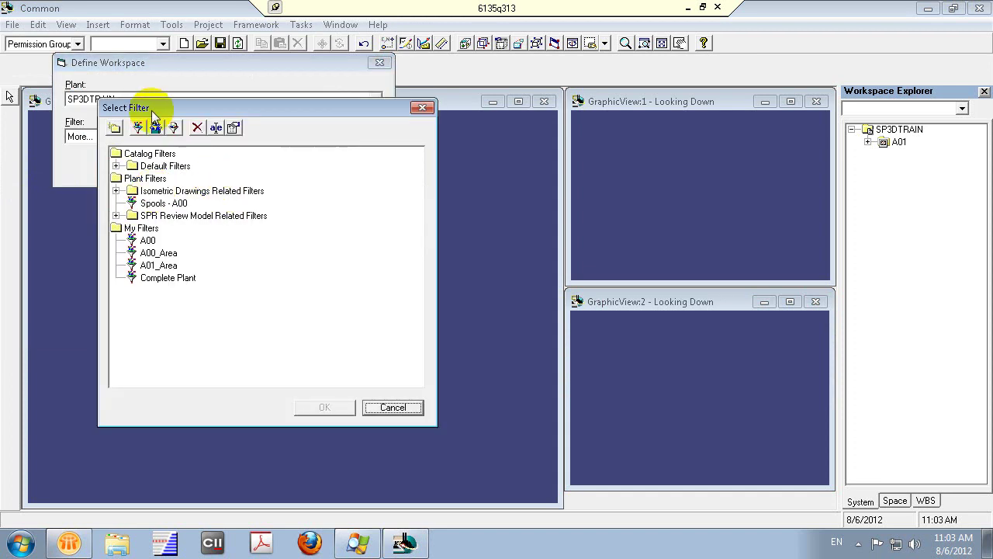
{"action": "left_click_drag", "start_coordinate": [146, 110], "coordinate": [114, 78]}
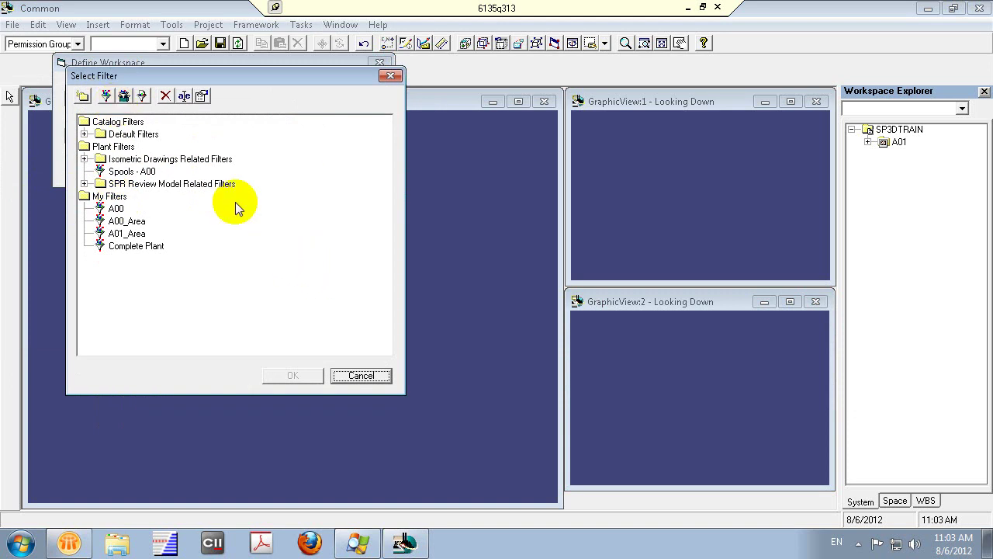
{"action": "left_click", "coordinate": [131, 124]}
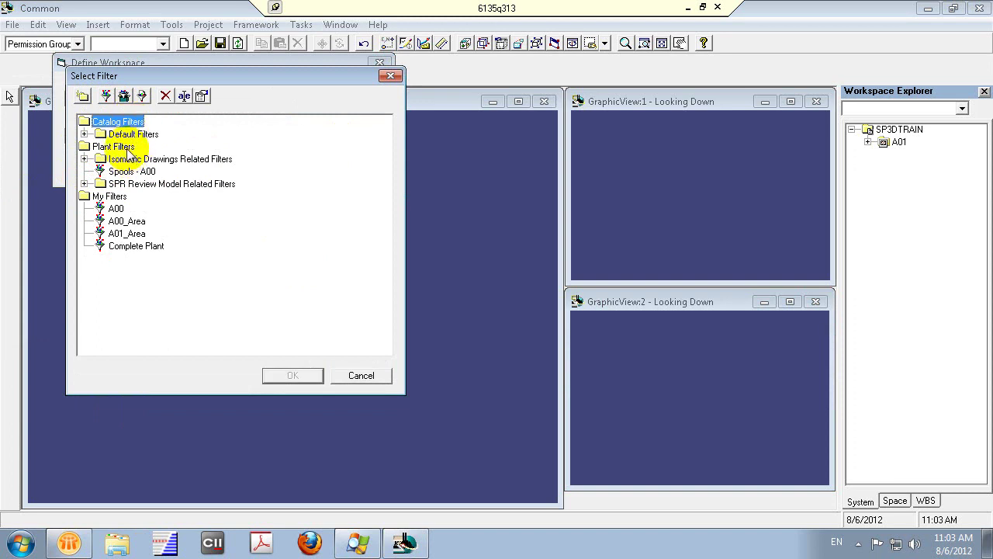
{"action": "left_click", "coordinate": [127, 149]}
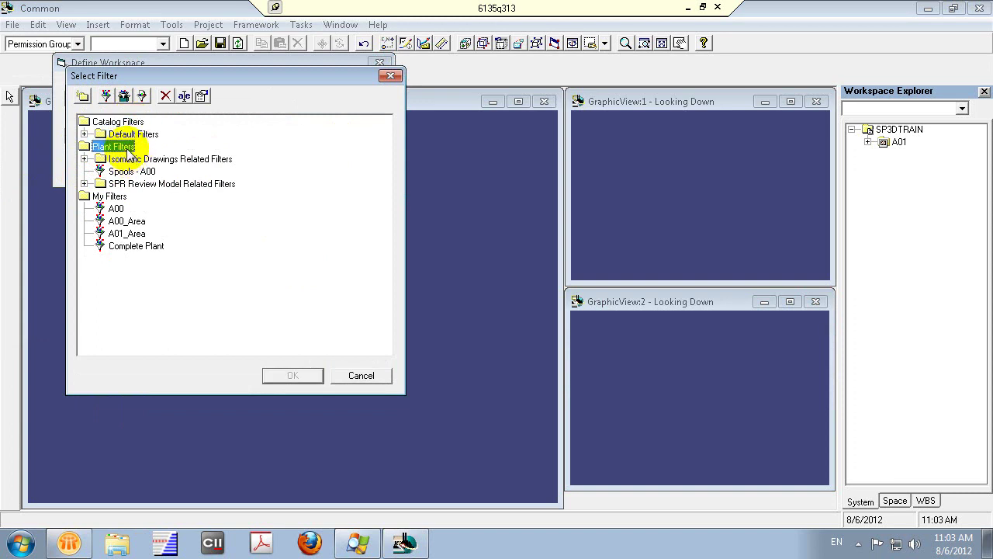
{"action": "left_click", "coordinate": [109, 197]}
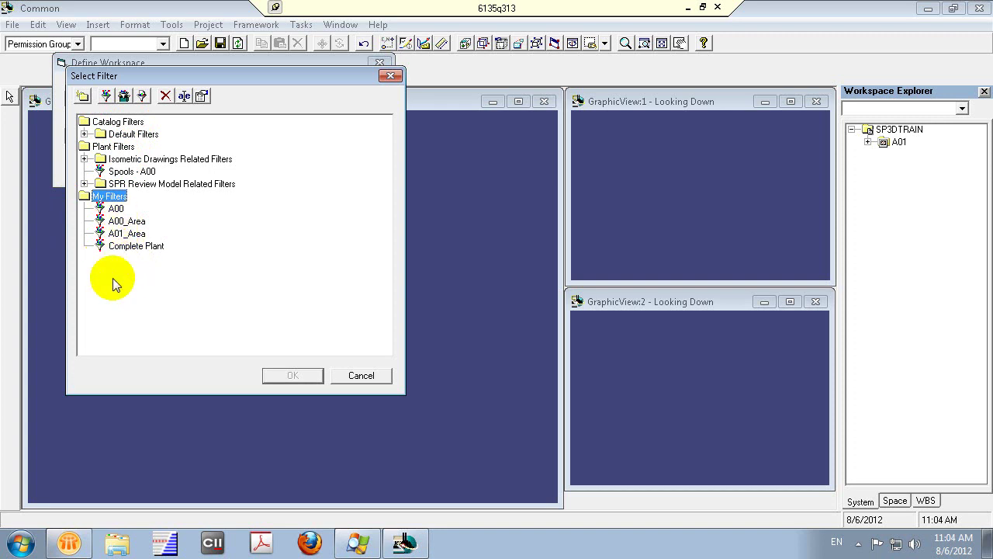
Examine the Object Types filters under the catalog's Default Filters and SP3D Object Filters, and collapse Default Filters.
{"action": "left_click", "coordinate": [105, 122]}
{"action": "left_click", "coordinate": [84, 134]}
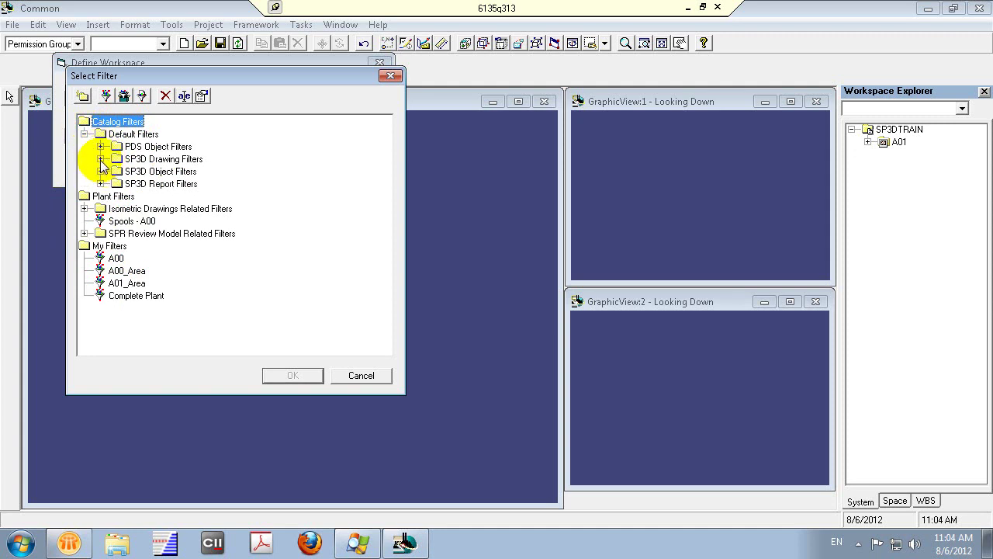
{"action": "left_click", "coordinate": [101, 171]}
{"action": "left_click", "coordinate": [117, 196]}
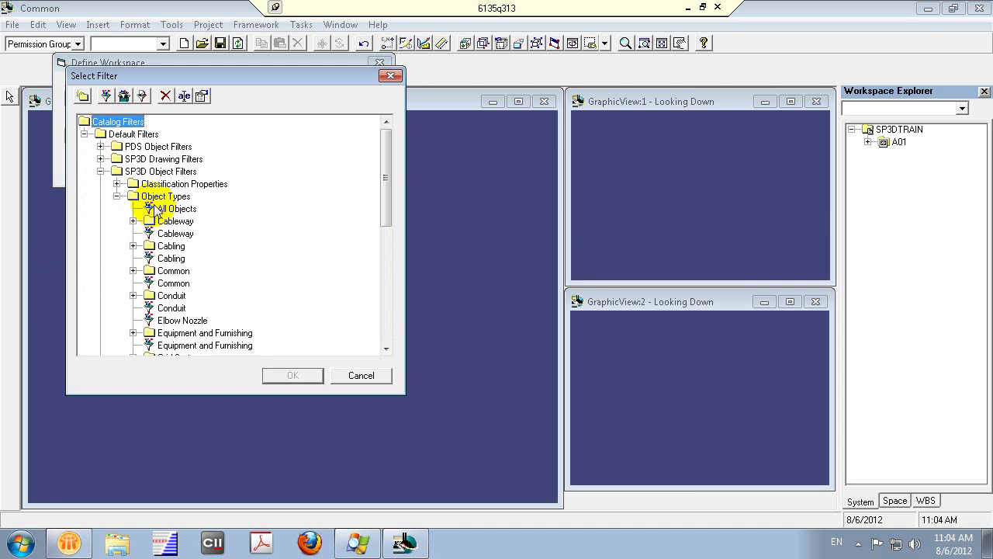
{"action": "left_click", "coordinate": [85, 133]}
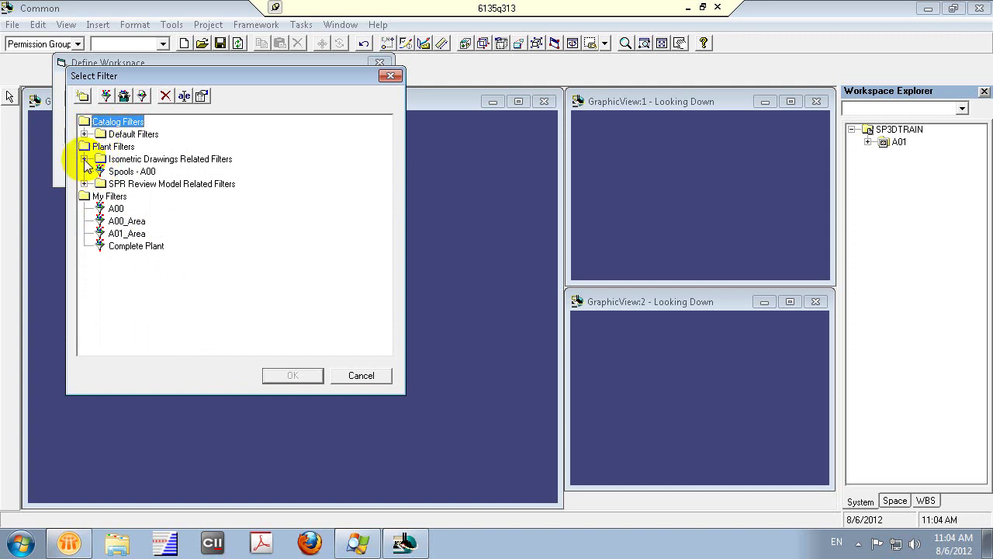
Examine the pipeline filters in the Isometric Drawings Related Filters folder under Plant Filters, including A00_Pipelines, and collapse the folder.
{"action": "left_click", "coordinate": [84, 159]}
{"action": "left_click", "coordinate": [84, 159]}
{"action": "left_click", "coordinate": [83, 159]}
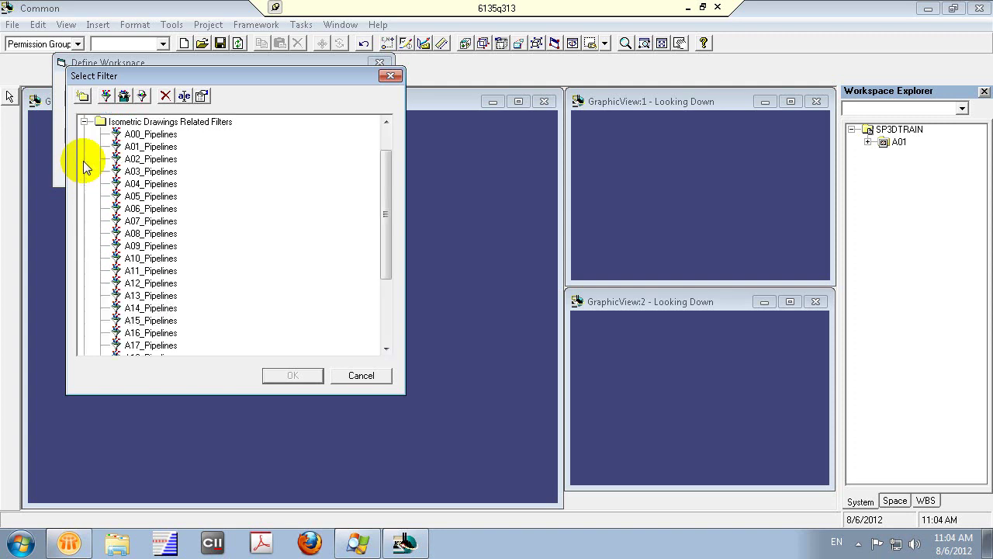
{"action": "left_click", "coordinate": [162, 137]}
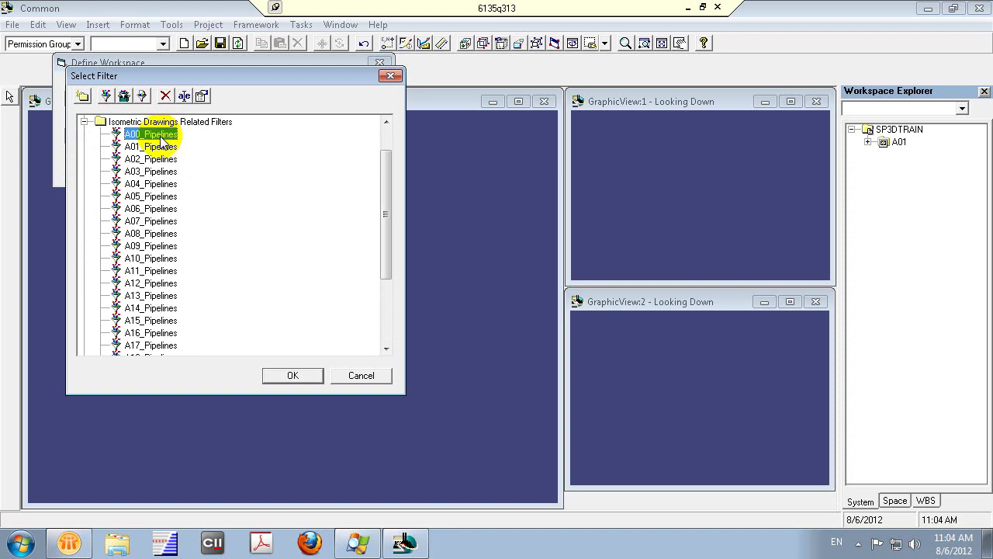
{"action": "scroll", "coordinate": [161, 147], "scroll_direction": "up", "scroll_amount": 1}
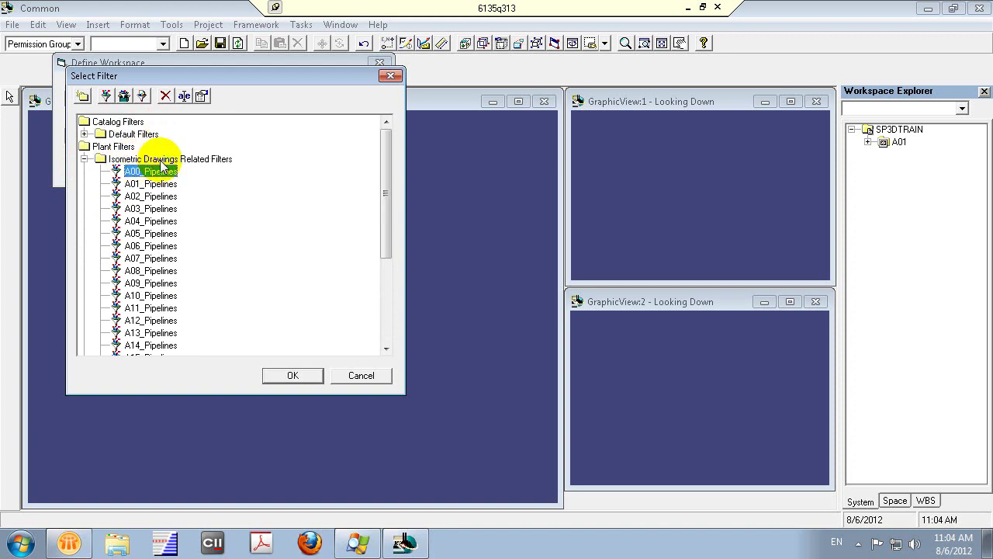
{"action": "left_click", "coordinate": [162, 159]}
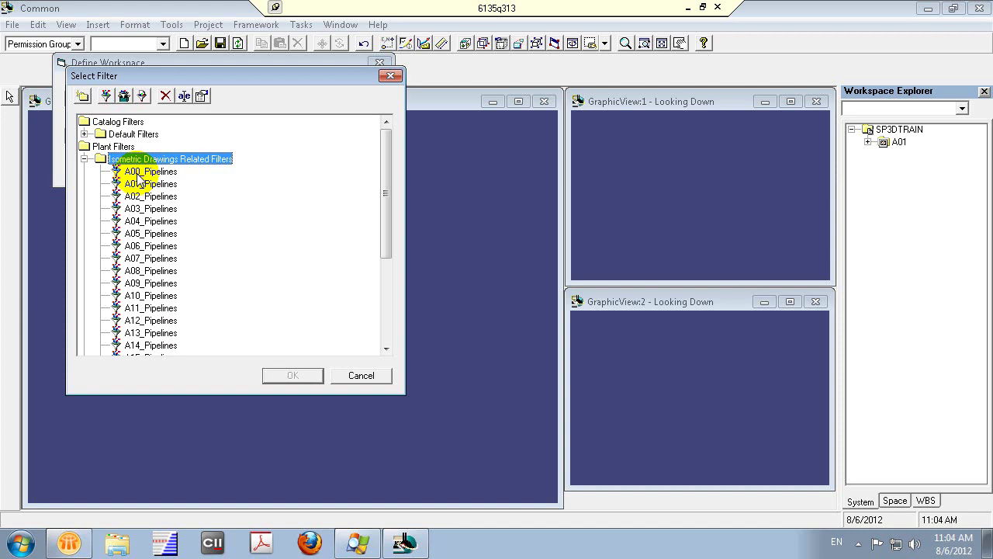
{"action": "left_click", "coordinate": [139, 174]}
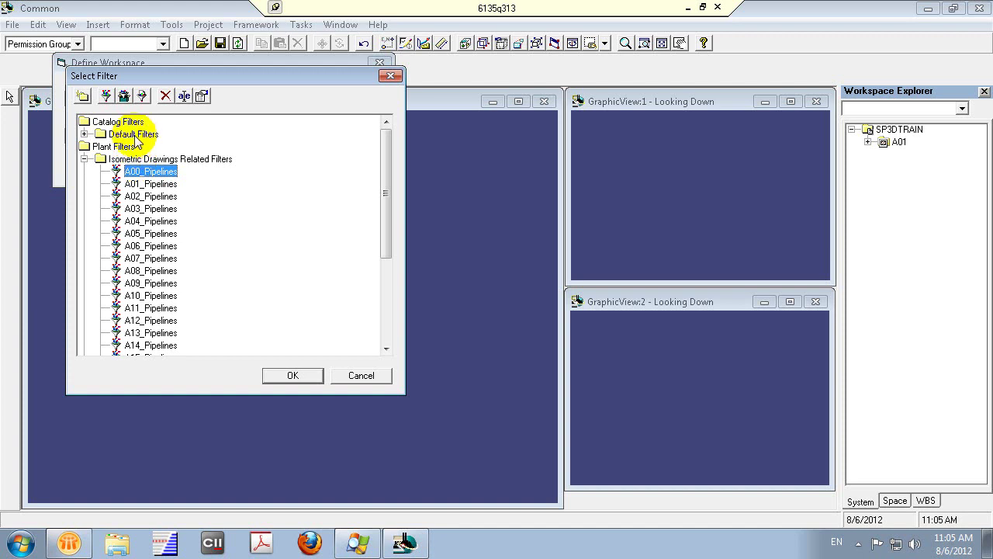
{"action": "left_click", "coordinate": [85, 159]}
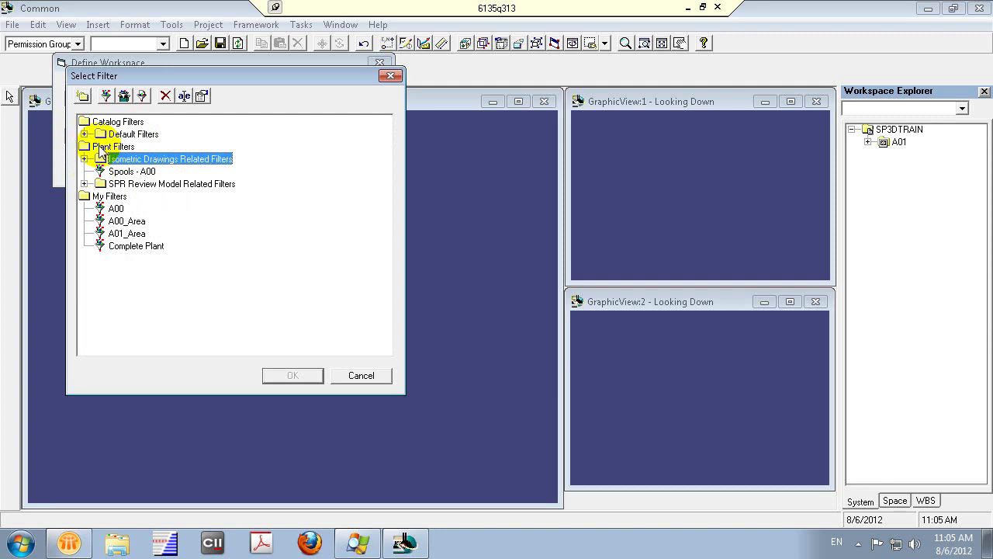
Choose A01_Area from My Filters as the workspace filter and accept the filter selection.
{"action": "left_click", "coordinate": [104, 199]}
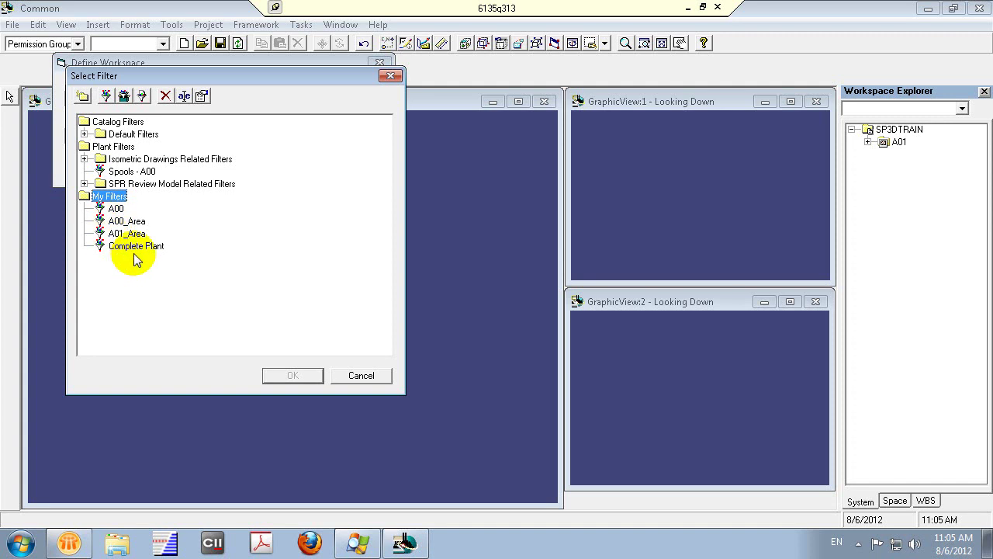
{"action": "left_click", "coordinate": [135, 246]}
{"action": "left_click", "coordinate": [127, 233]}
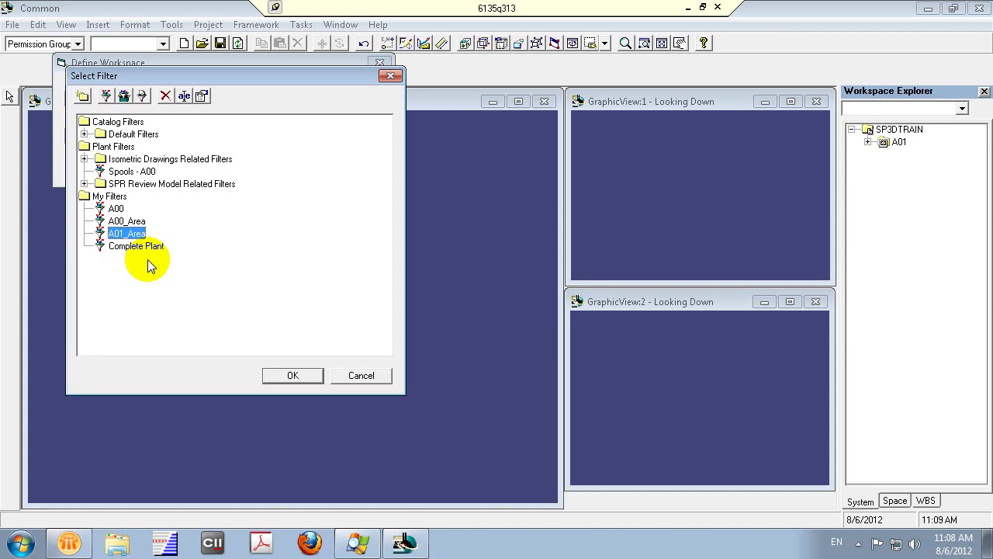
{"action": "left_click", "coordinate": [311, 374]}
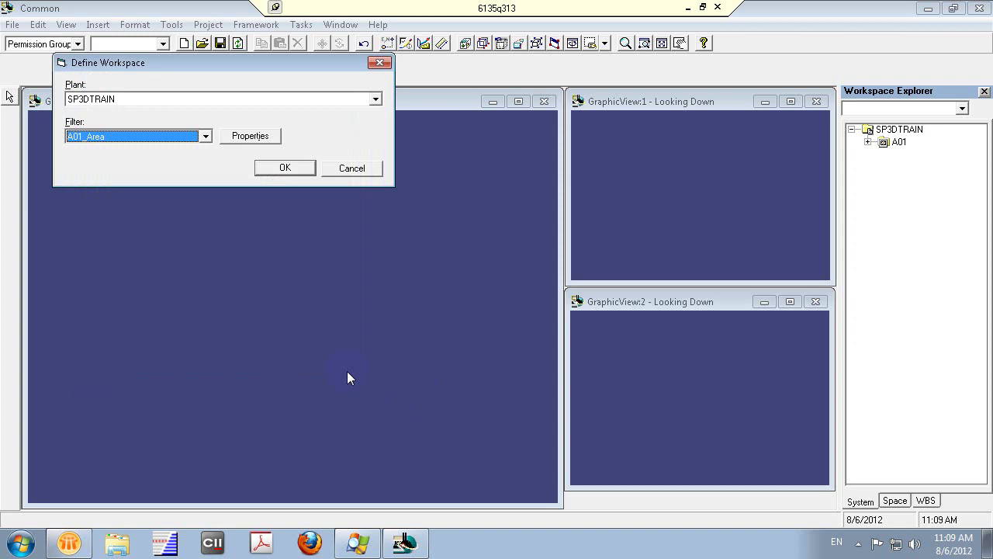
Redefine the SP3DTRAIN workspace with the A00 filter from My Filters.
{"action": "left_click", "coordinate": [204, 136]}
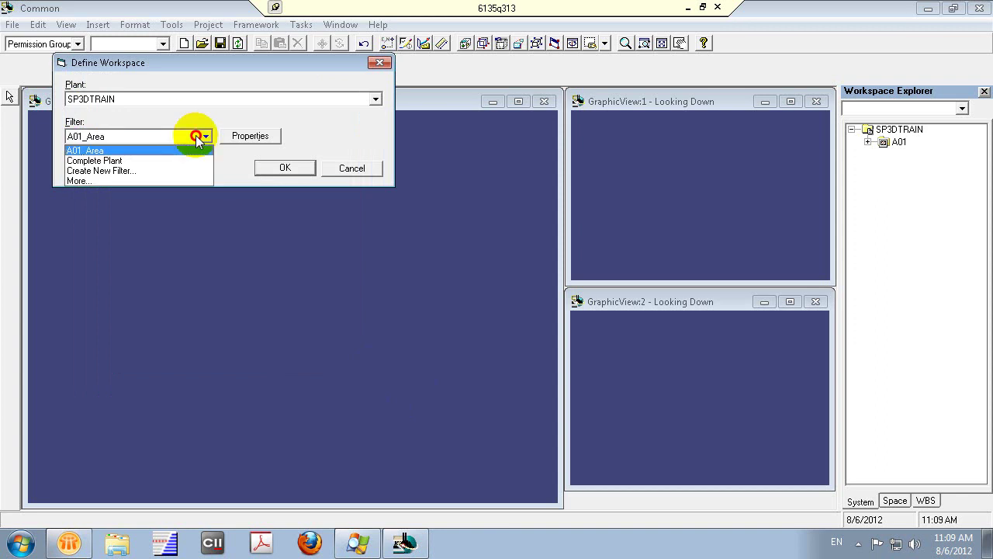
{"action": "left_click", "coordinate": [129, 182]}
{"action": "left_click", "coordinate": [70, 162]}
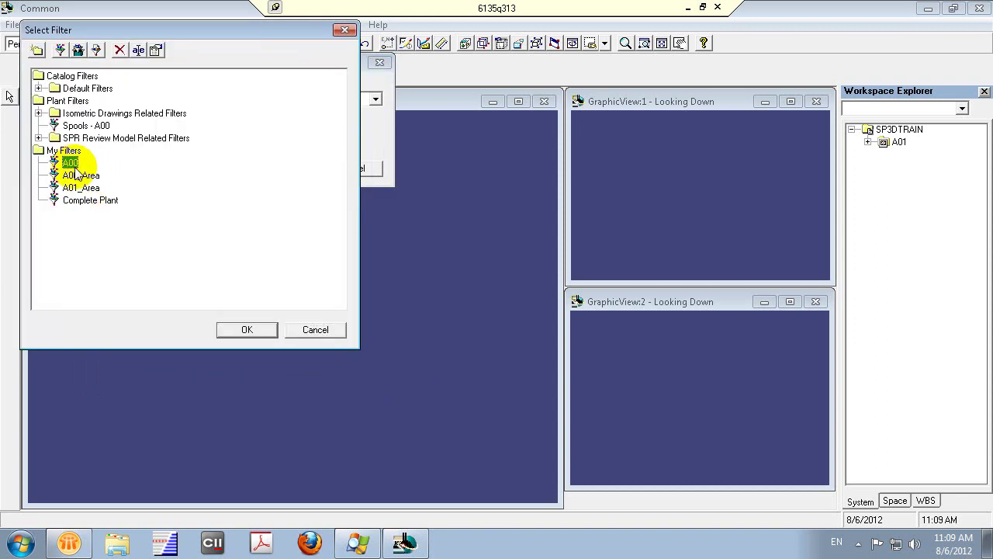
{"action": "left_click", "coordinate": [239, 333]}
{"action": "left_click", "coordinate": [284, 171]}
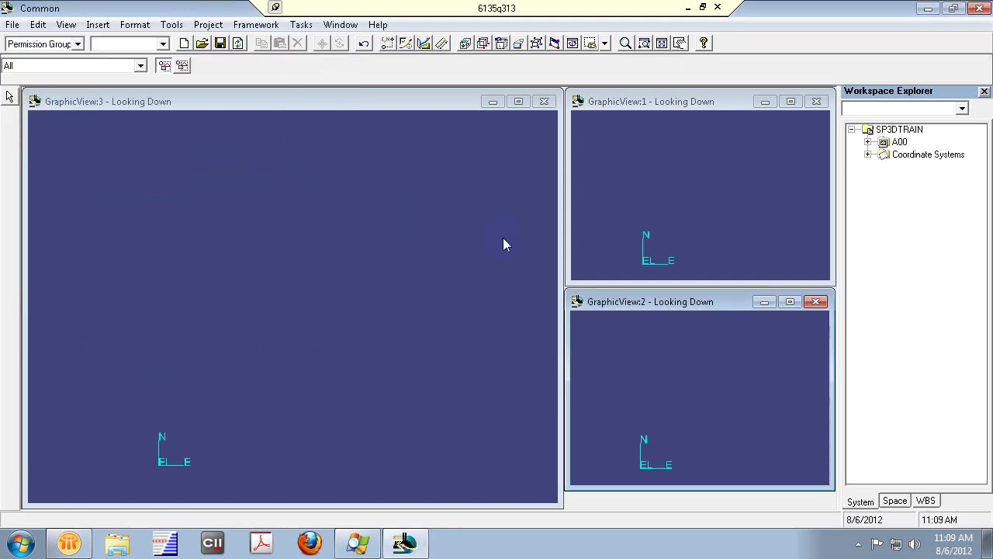
Expand A00, 1020 and PIP-Piping in the Workspace Explorer and examine pipelines such as 1020-WW-1701 and its available commands.
{"action": "left_click", "coordinate": [867, 142]}
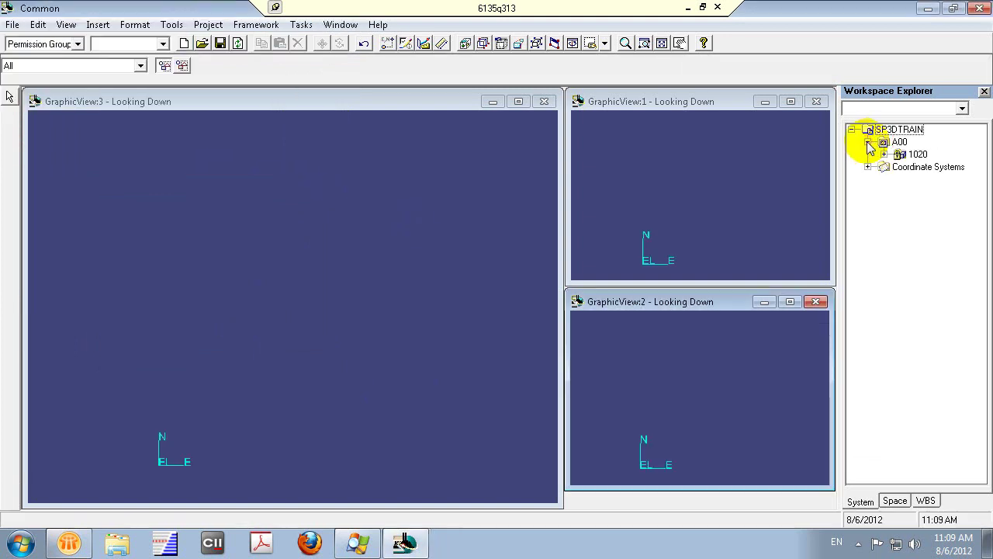
{"action": "left_click", "coordinate": [884, 154]}
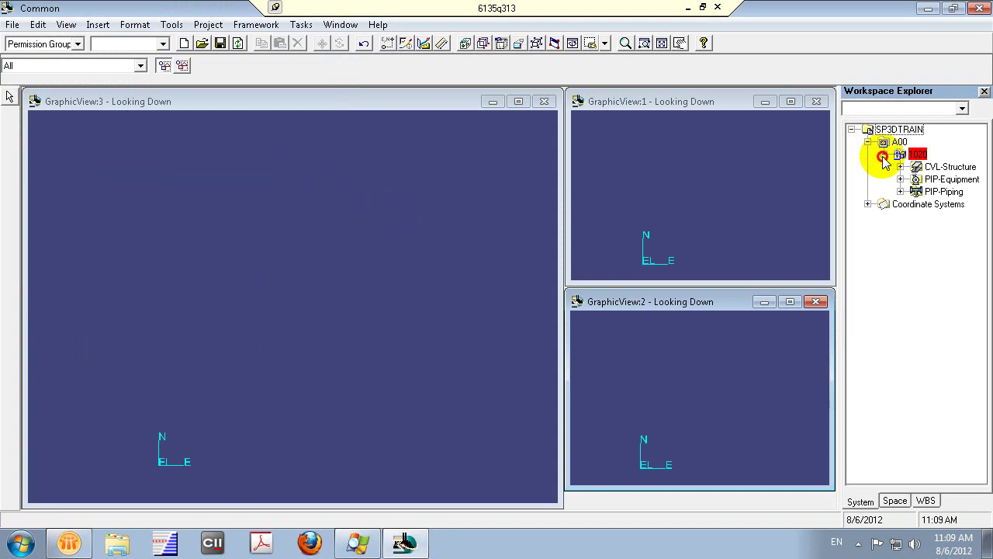
{"action": "left_click", "coordinate": [900, 191]}
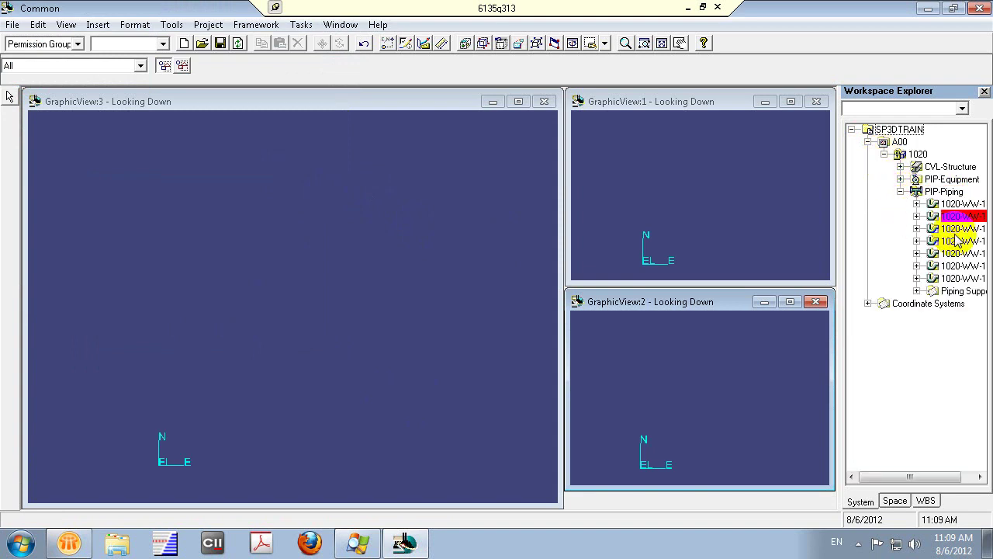
{"action": "left_click_drag", "start_coordinate": [915, 478], "coordinate": [954, 481]}
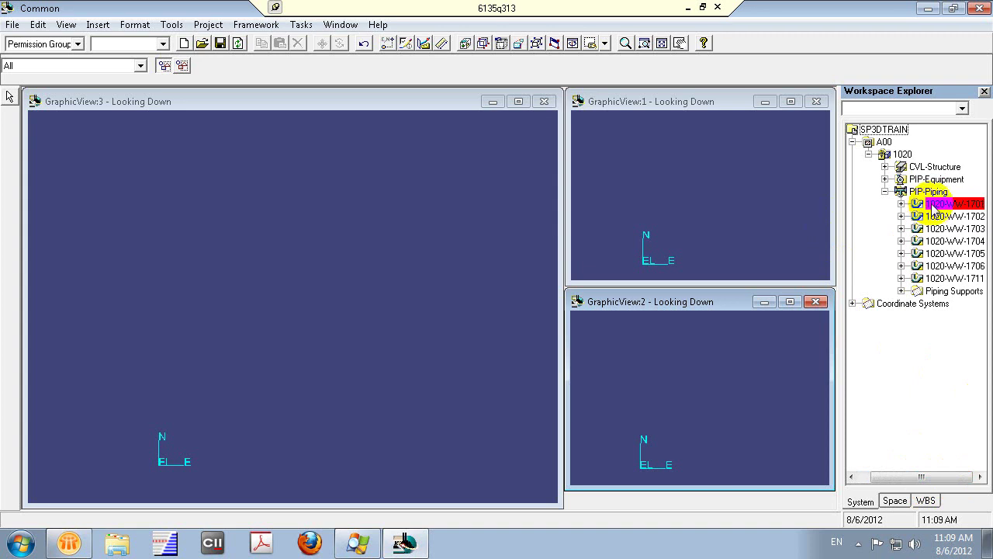
{"action": "right_click", "coordinate": [859, 196]}
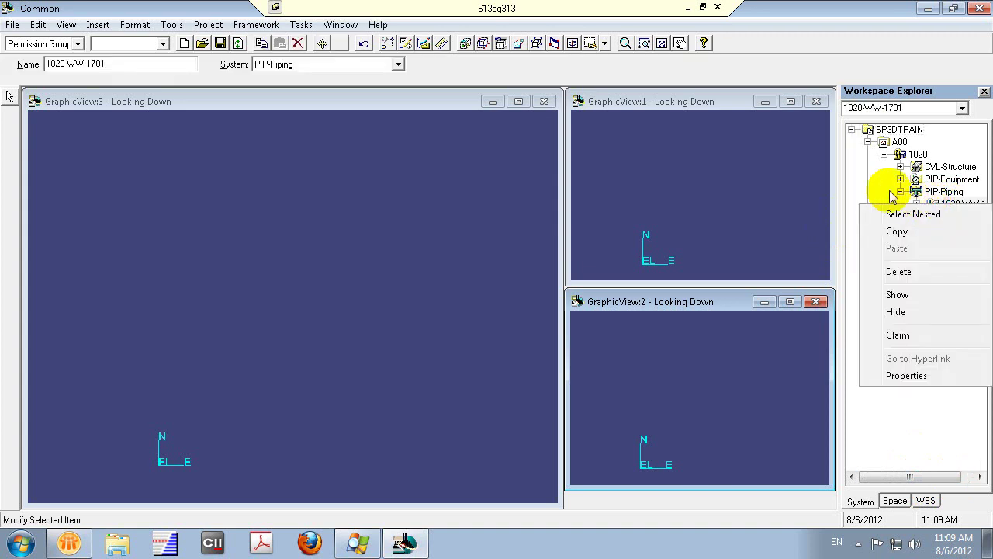
{"action": "key", "text": "Escape"}
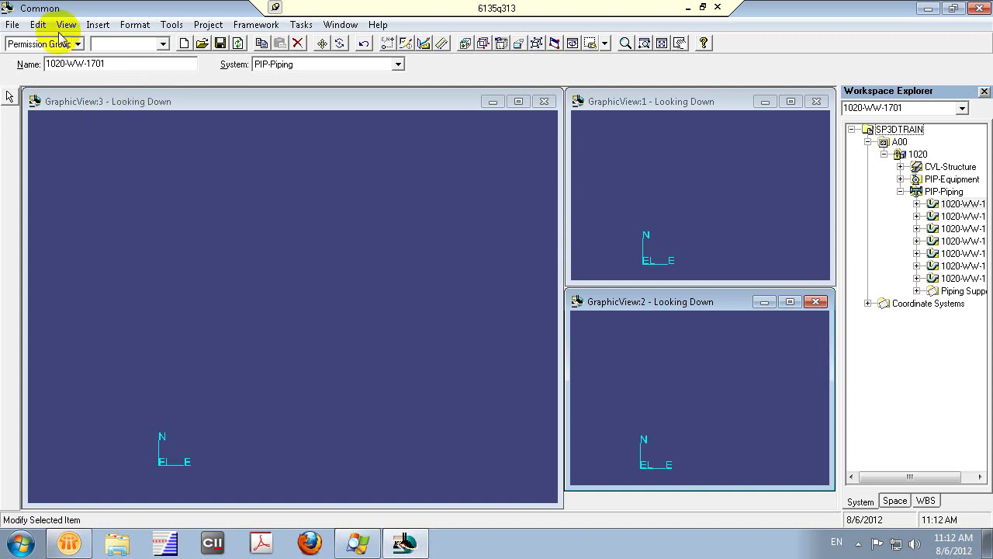
Review the plant and filter in the workspace definition, close it without changes, and activate GraphicView:3.
{"action": "left_click", "coordinate": [12, 24]}
{"action": "left_click", "coordinate": [66, 180]}
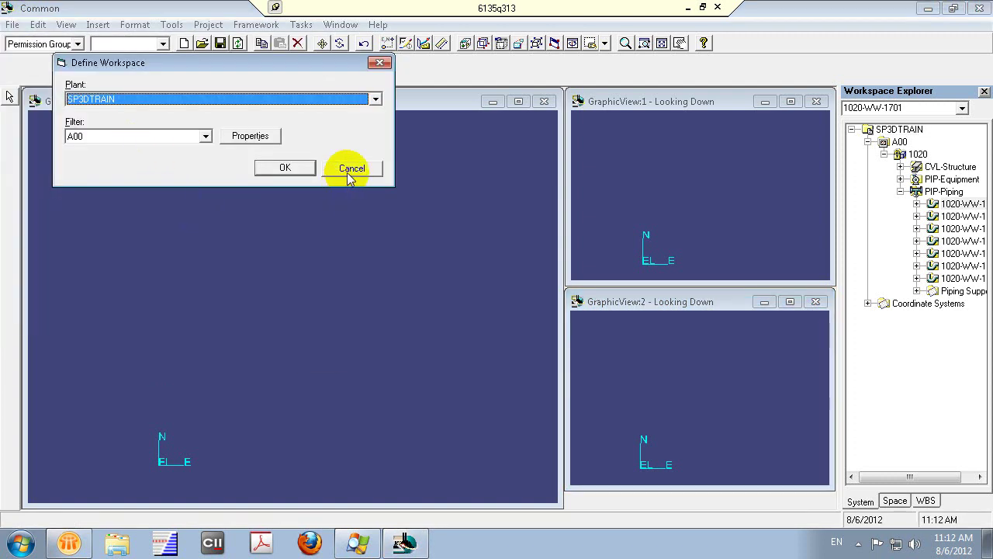
{"action": "left_click", "coordinate": [352, 169]}
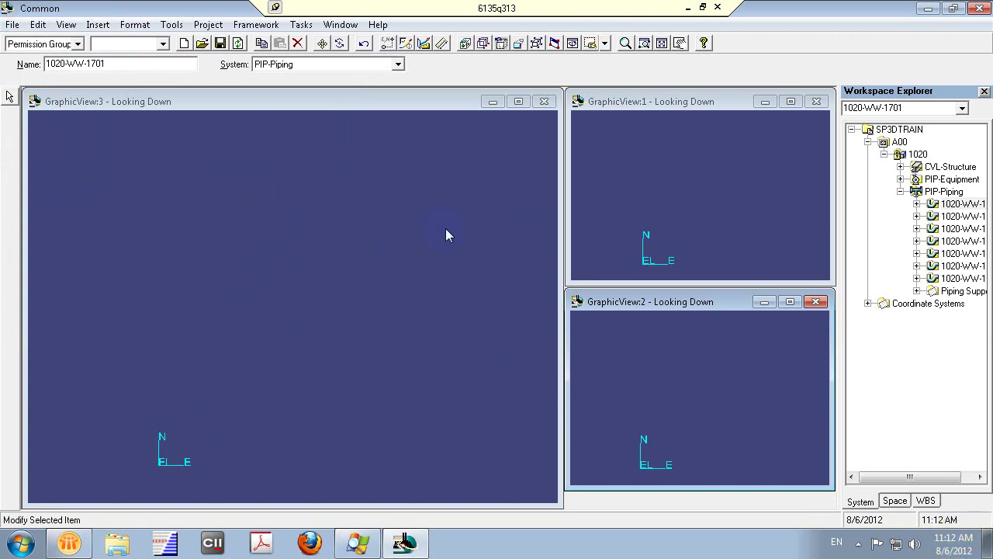
{"action": "left_click", "coordinate": [382, 104]}
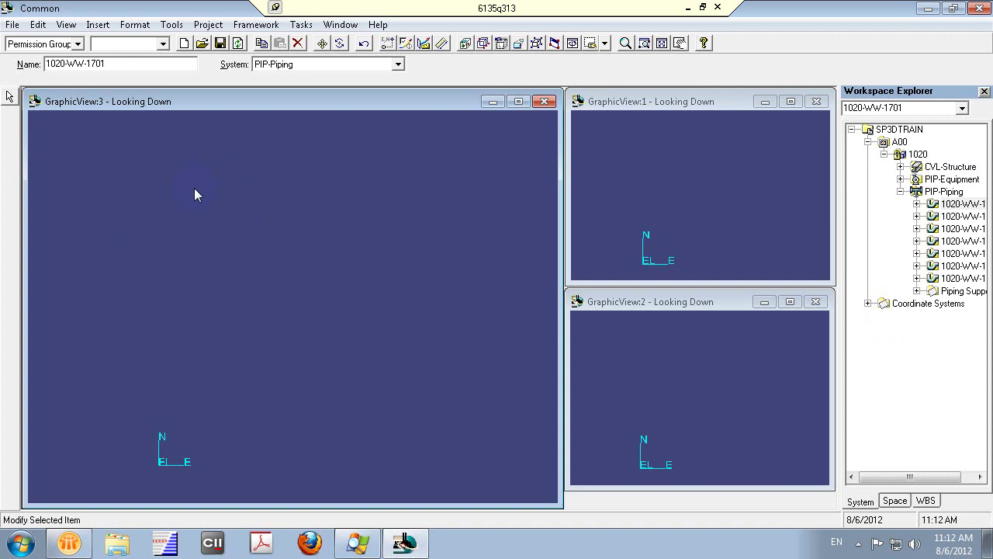
Save the session on the Desktop as untitled.ses, overwriting the existing file.
{"action": "left_click", "coordinate": [221, 44]}
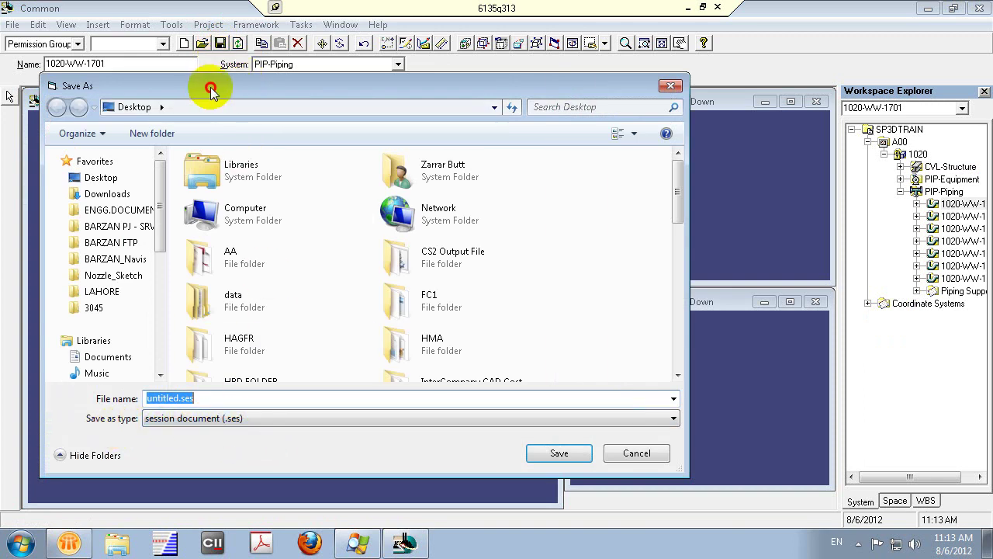
{"action": "left_click_drag", "start_coordinate": [208, 88], "coordinate": [248, 97]}
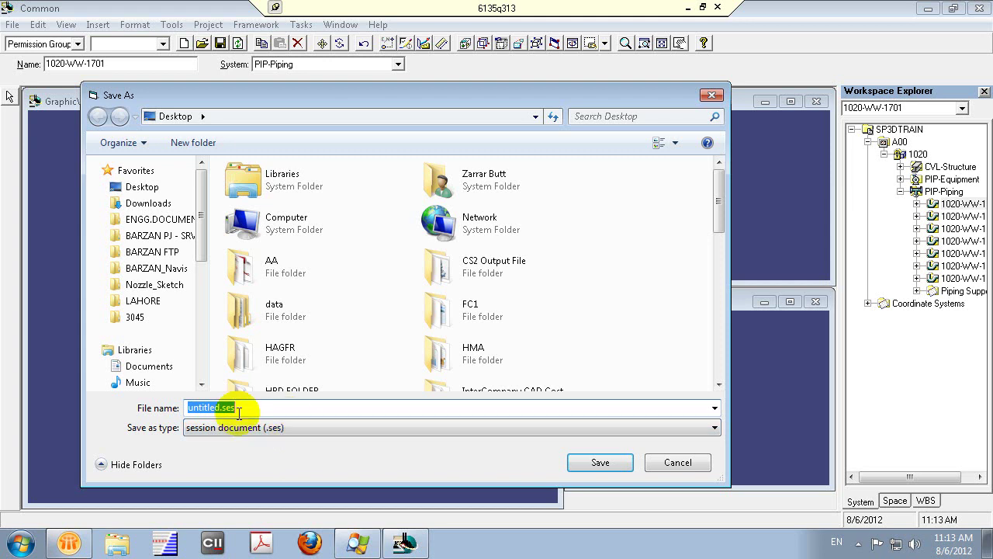
{"action": "left_click", "coordinate": [155, 193]}
{"action": "double_click", "coordinate": [256, 406]}
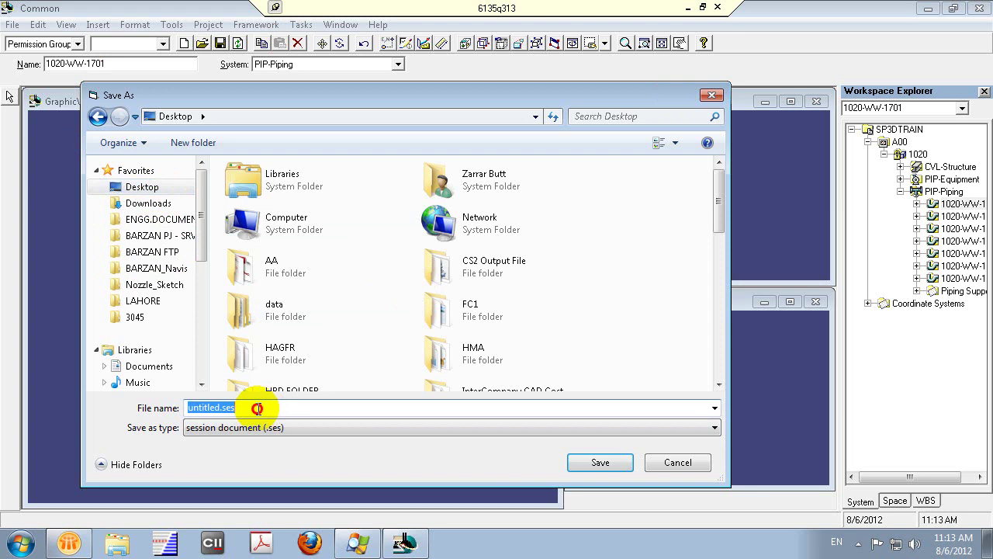
{"action": "left_click", "coordinate": [609, 462]}
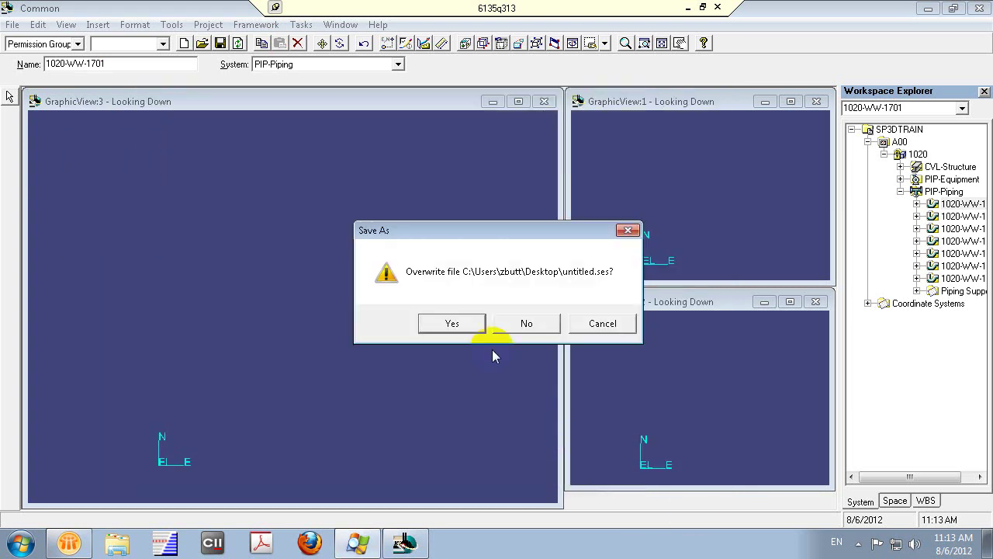
{"action": "left_click", "coordinate": [453, 325]}
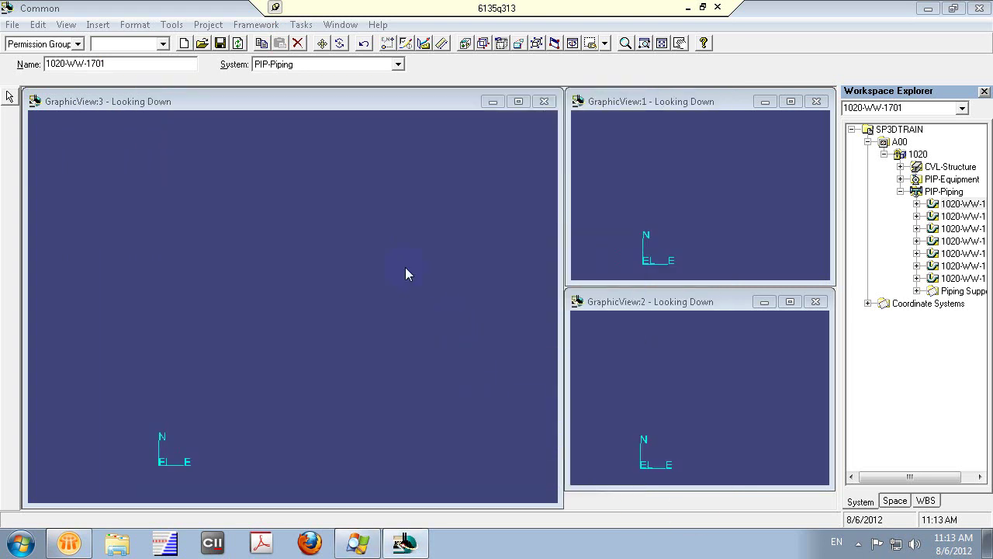
Save the session once more and exit SmartPlant 3D.
{"action": "left_click", "coordinate": [220, 44]}
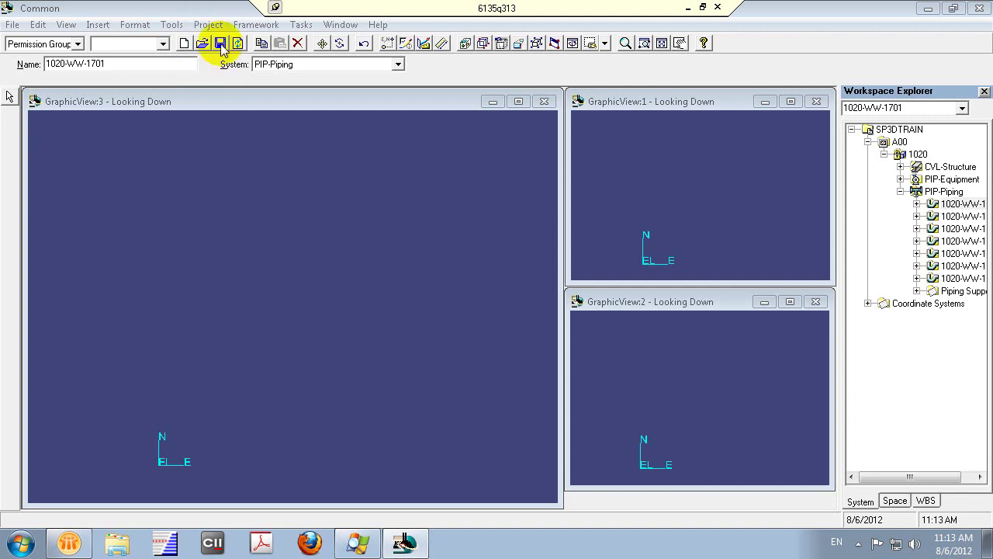
{"action": "left_click", "coordinate": [13, 25]}
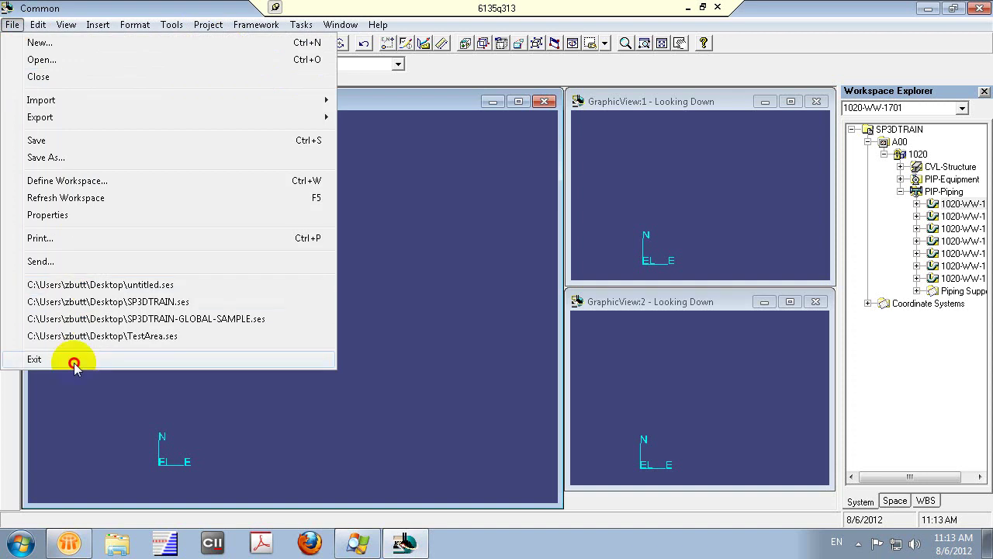
{"action": "left_click", "coordinate": [74, 362]}
{"action": "left_click", "coordinate": [511, 327]}
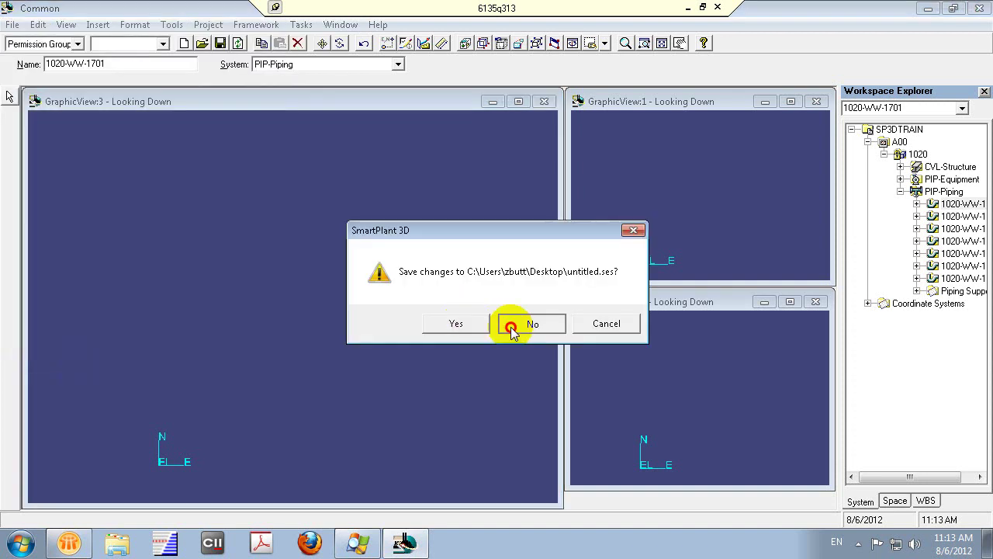
{"action": "left_click", "coordinate": [444, 322]}
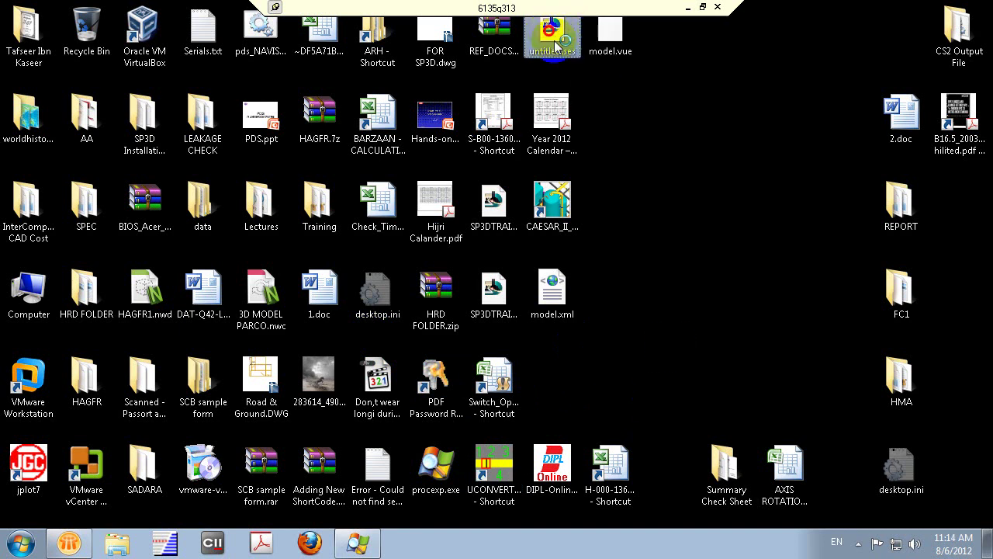
Reopen the untitled.ses session from the desktop and refresh its workspace.
{"action": "left_click", "coordinate": [567, 77]}
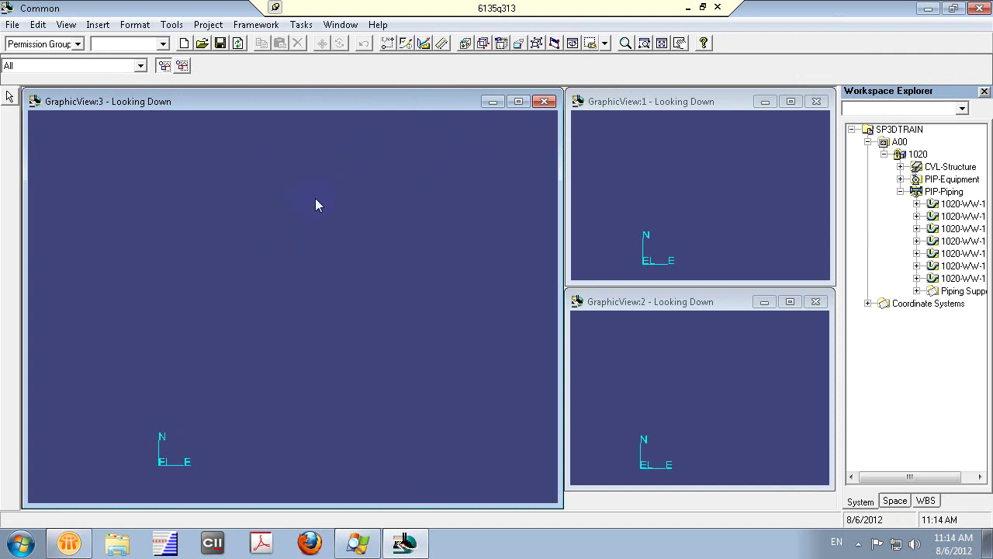
{"action": "left_click", "coordinate": [238, 43]}
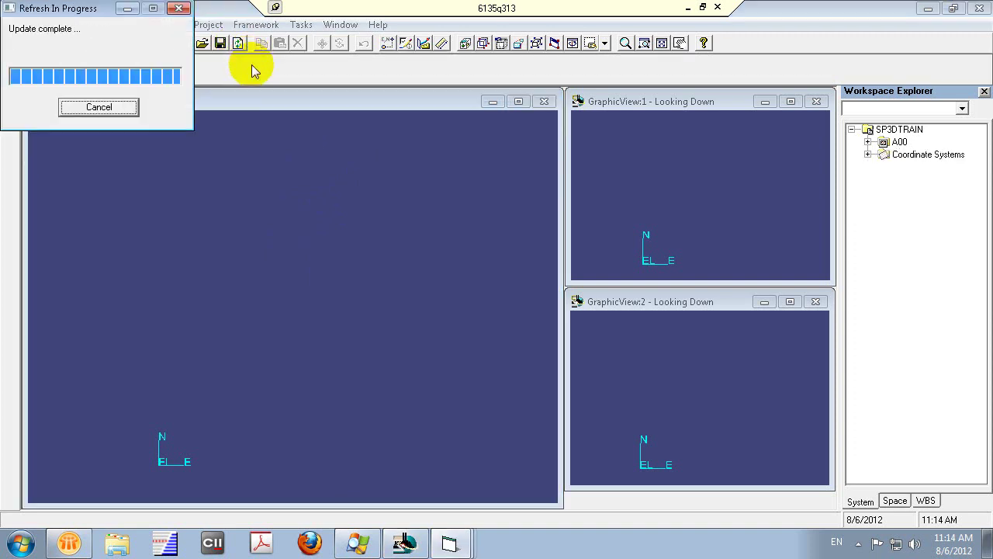
{"action": "left_click", "coordinate": [899, 142]}
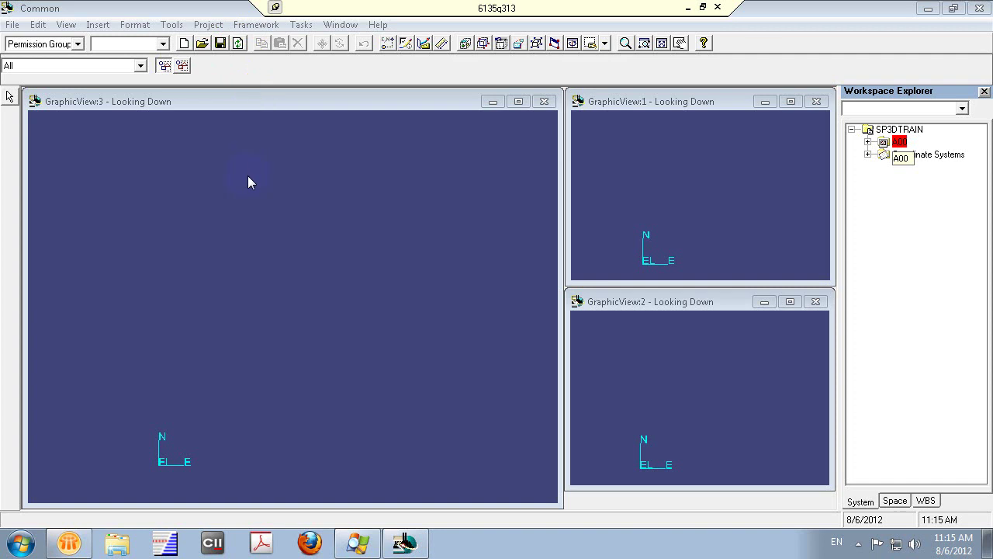
Expand A00 and its 1020 system in the Workspace Explorer to examine the refreshed hierarchy.
{"action": "left_click", "coordinate": [867, 142]}
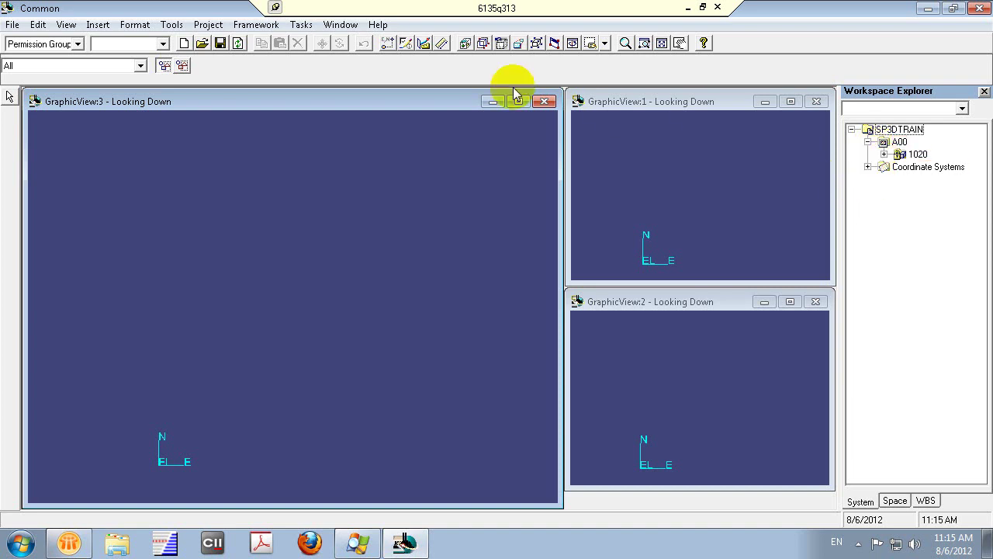
{"action": "left_click", "coordinate": [12, 24]}
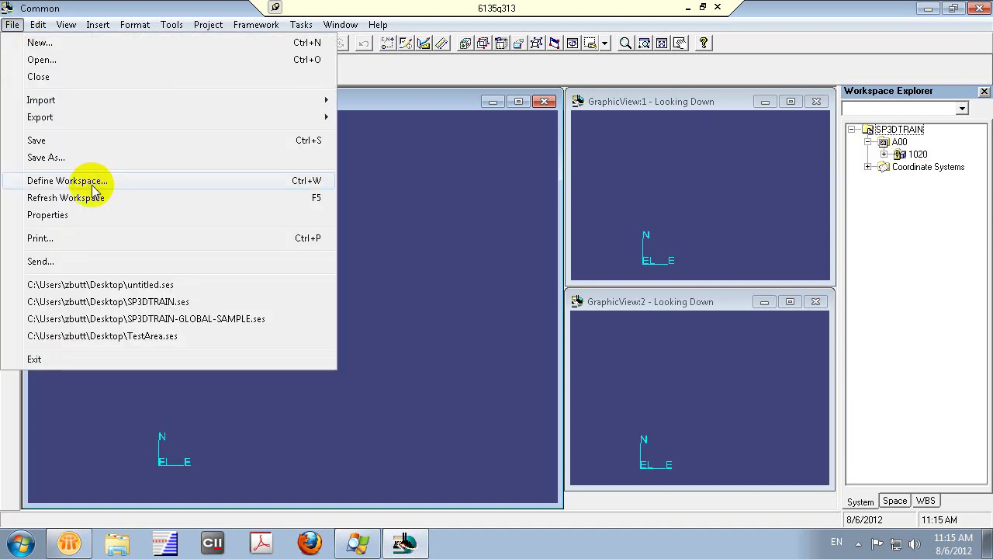
{"action": "left_click", "coordinate": [656, 192]}
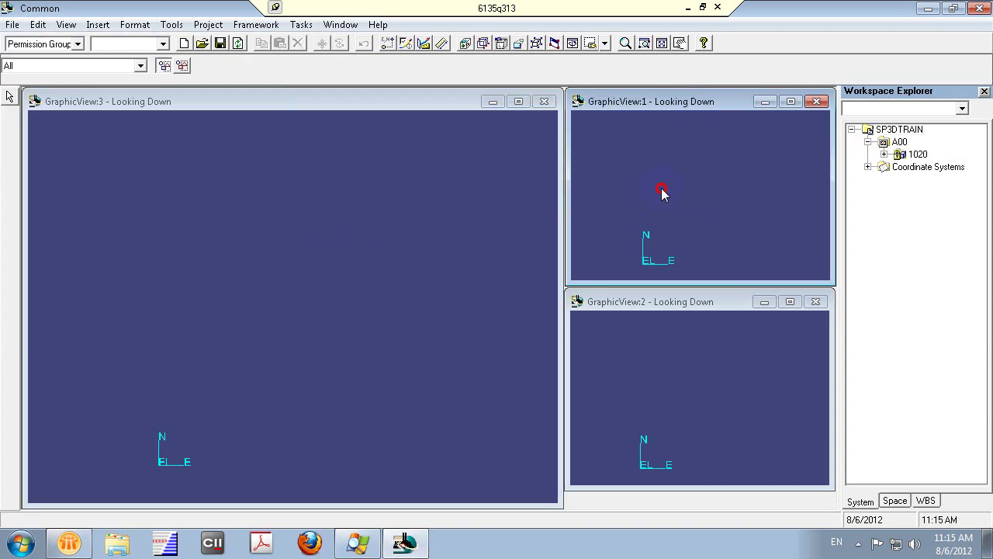
{"action": "left_click", "coordinate": [884, 155]}
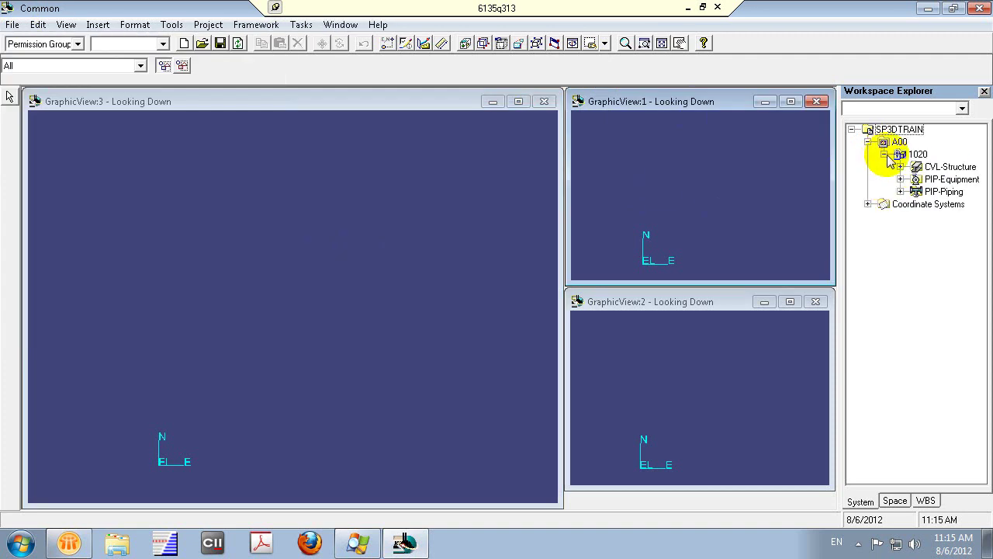
{"action": "left_click", "coordinate": [892, 155]}
{"action": "left_click", "coordinate": [880, 131]}
{"action": "left_click", "coordinate": [904, 155]}
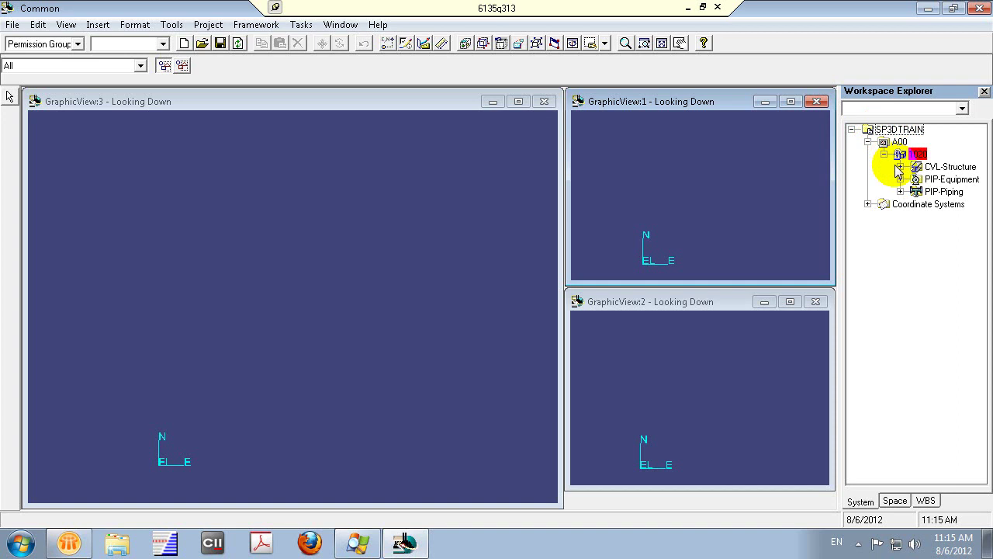
Select the CVL-Structure system under 1020 and expand it in the Workspace Explorer.
{"action": "left_click", "coordinate": [899, 167]}
{"action": "double_click", "coordinate": [939, 168]}
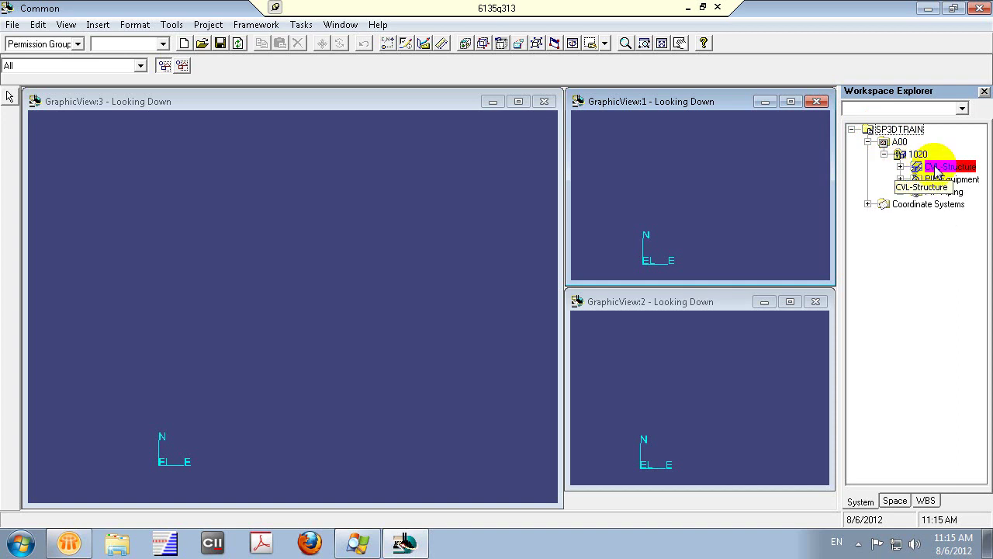
{"action": "left_click", "coordinate": [936, 167]}
{"action": "right_click", "coordinate": [936, 169]}
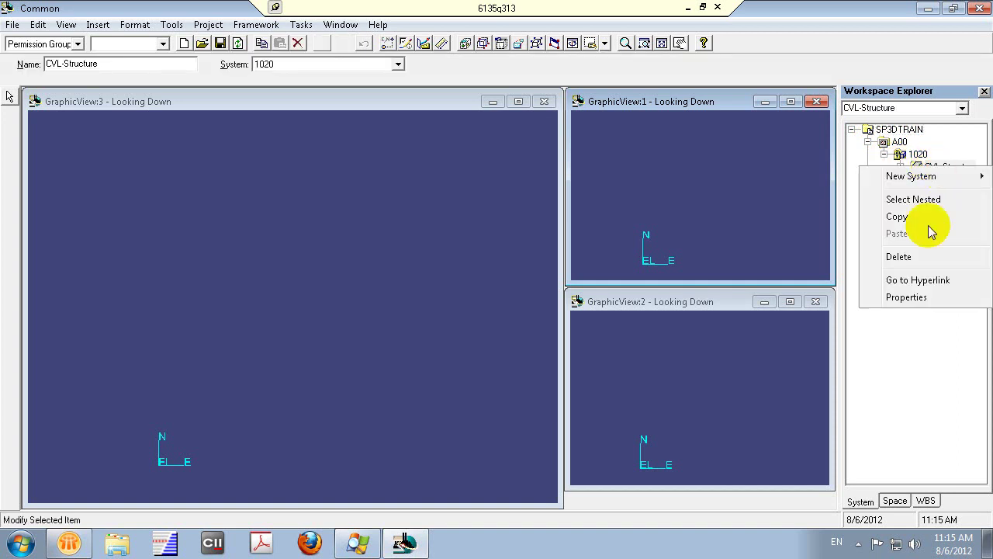
{"action": "left_click", "coordinate": [860, 172]}
{"action": "left_click", "coordinate": [899, 167]}
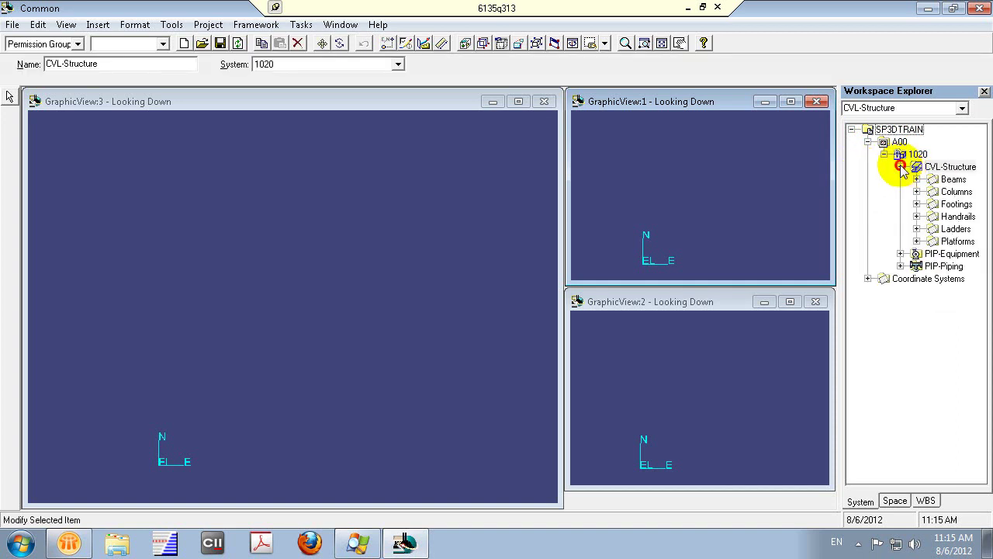
Select the objects nested in the CVL-Structure system and expand its Handrails folder.
{"action": "right_click", "coordinate": [927, 168]}
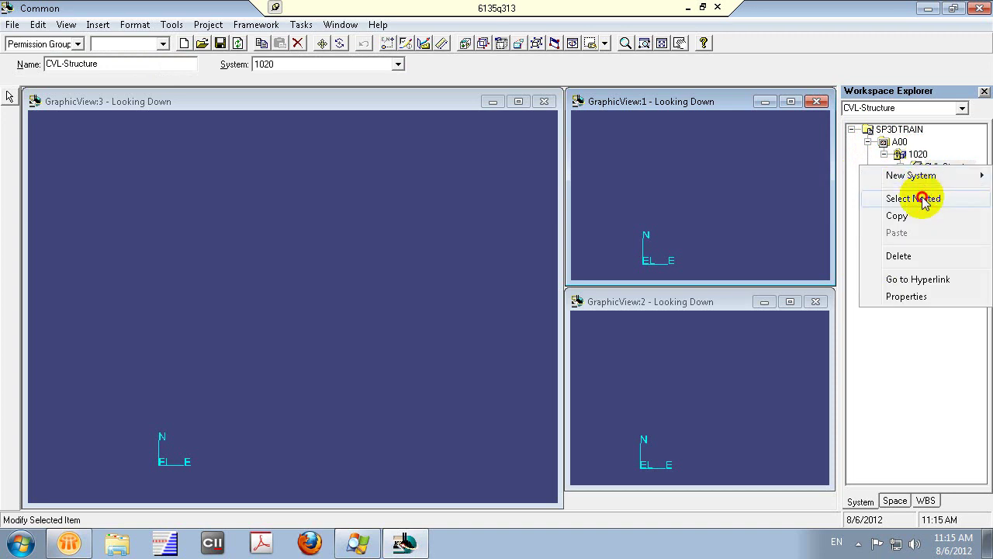
{"action": "left_click", "coordinate": [915, 198]}
{"action": "right_click", "coordinate": [943, 167]}
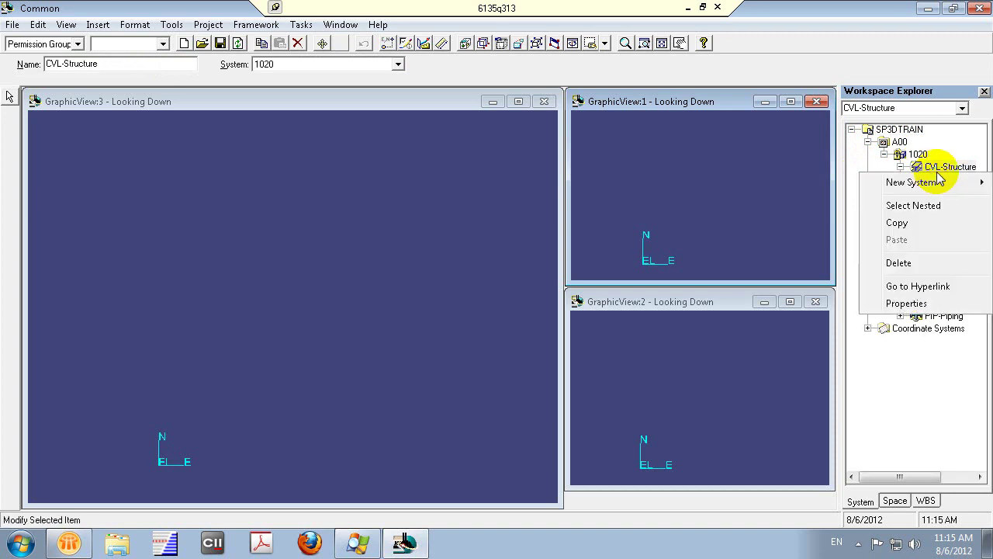
{"action": "left_click", "coordinate": [67, 25]}
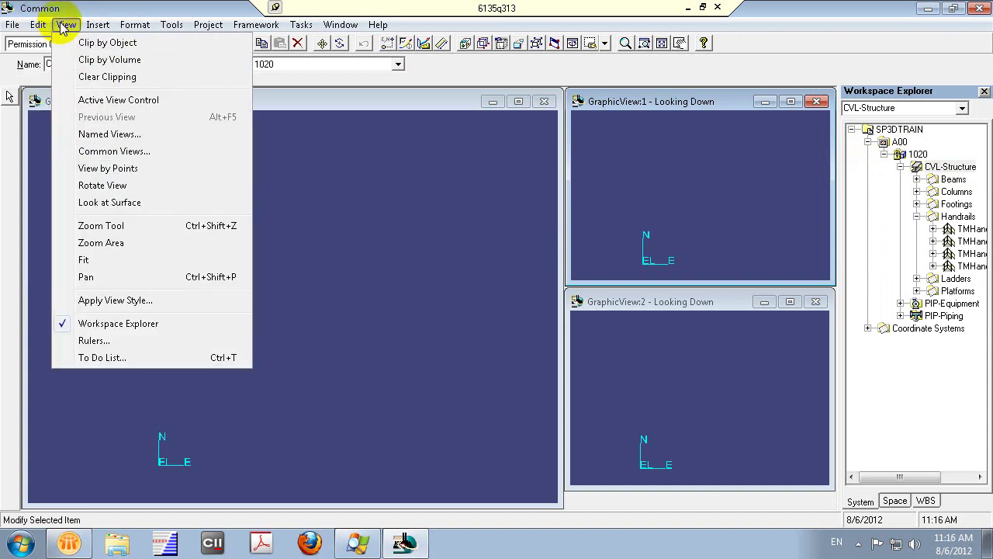
{"action": "mouse_move", "coordinate": [93, 28]}
{"action": "left_click", "coordinate": [946, 194]}
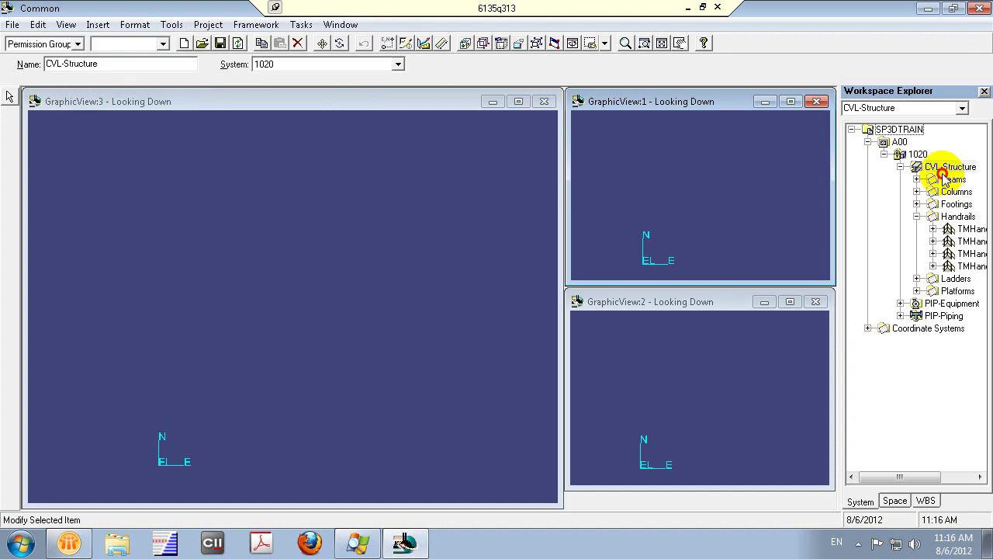
{"action": "left_click", "coordinate": [970, 228]}
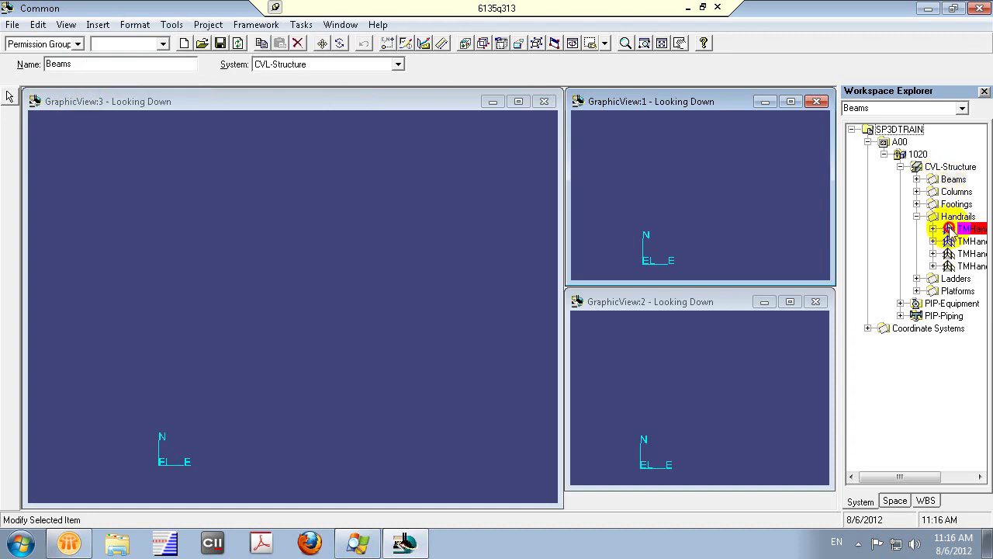
{"action": "left_click", "coordinate": [67, 26]}
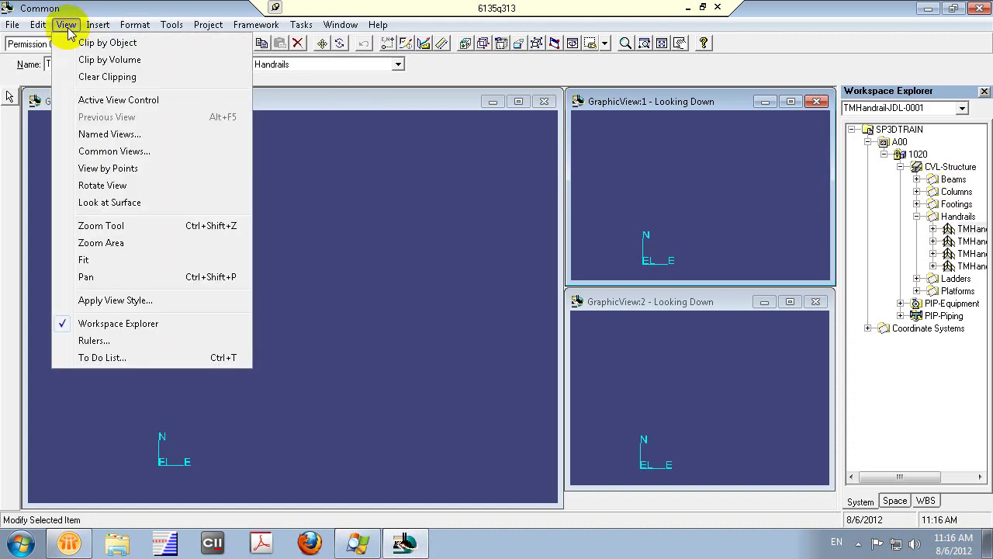
{"action": "mouse_move", "coordinate": [38, 26]}
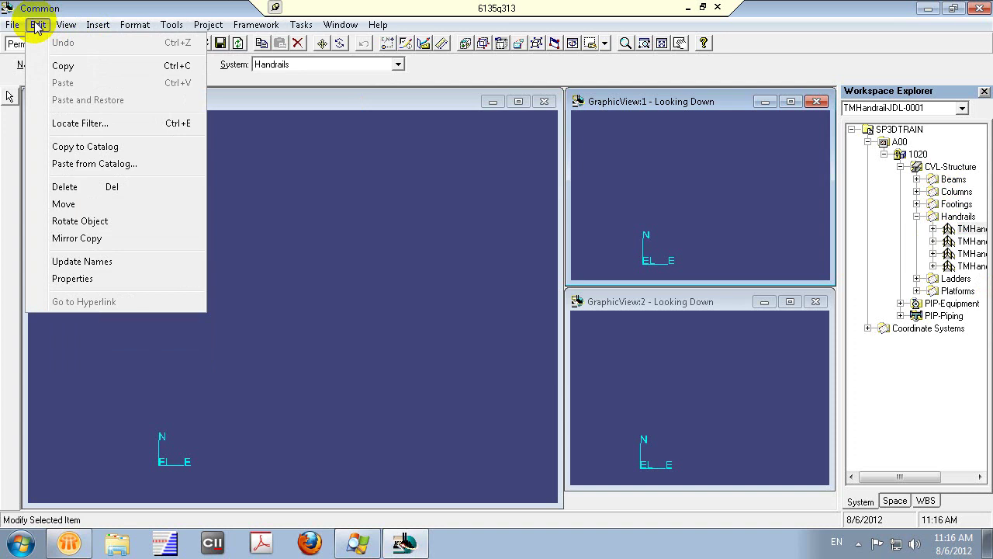
{"action": "mouse_move", "coordinate": [133, 26]}
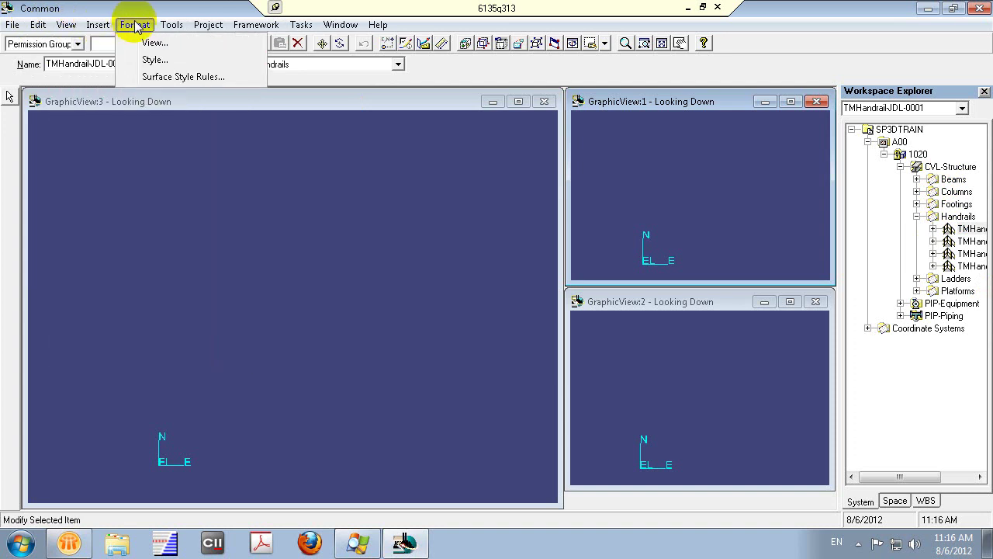
{"action": "mouse_move", "coordinate": [168, 26]}
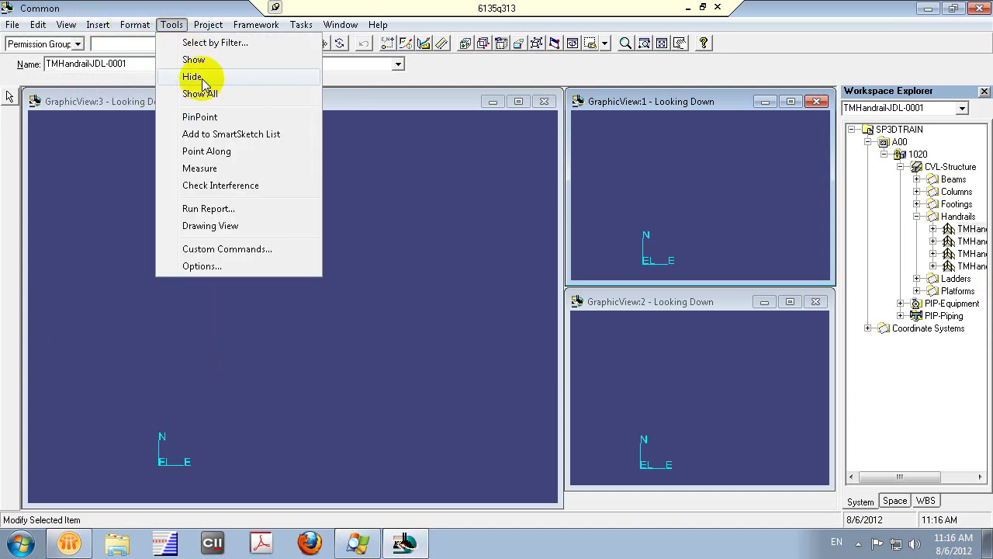
Select all objects nested in the CVL-Structure system and hide them.
{"action": "left_click", "coordinate": [946, 166]}
{"action": "right_click", "coordinate": [945, 165]}
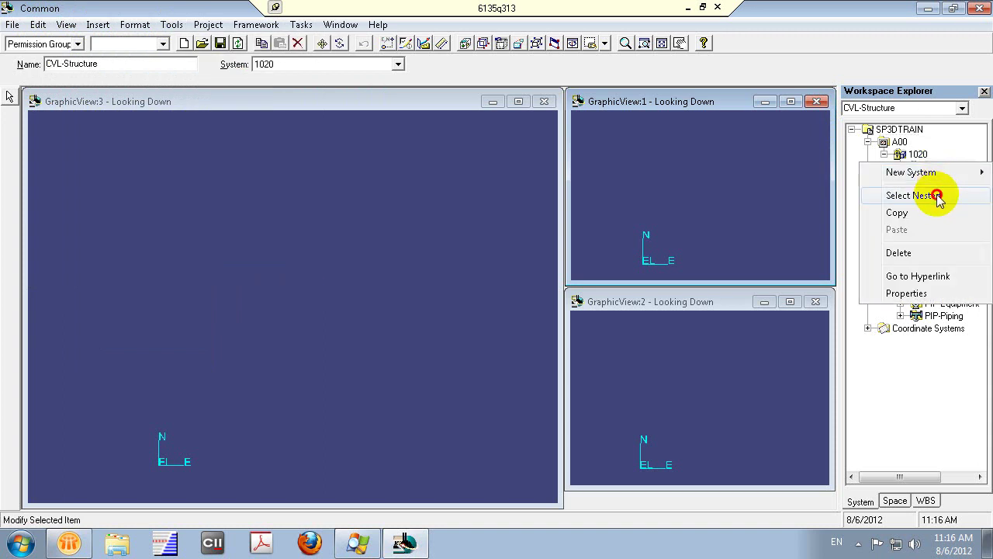
{"action": "left_click", "coordinate": [943, 195]}
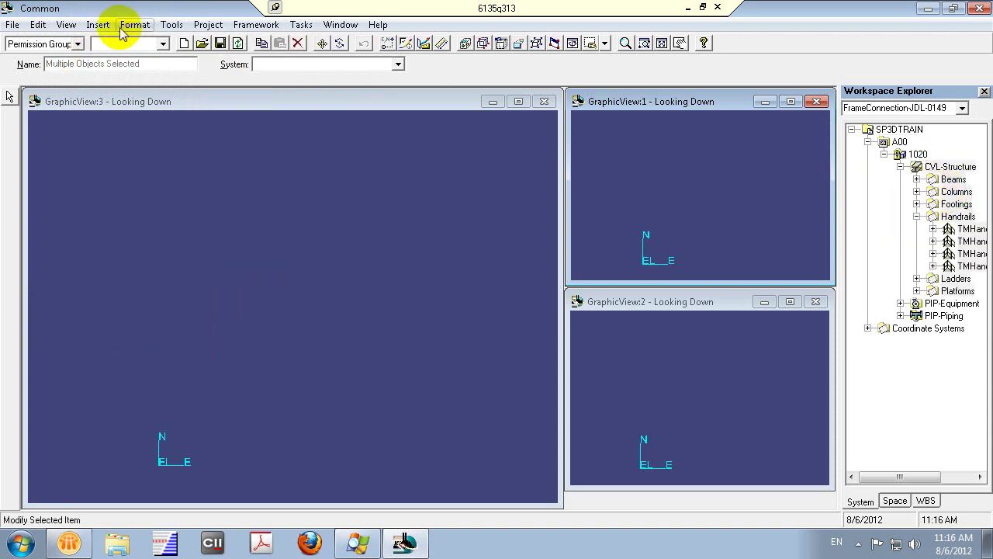
{"action": "left_click", "coordinate": [160, 26]}
{"action": "left_click", "coordinate": [211, 76]}
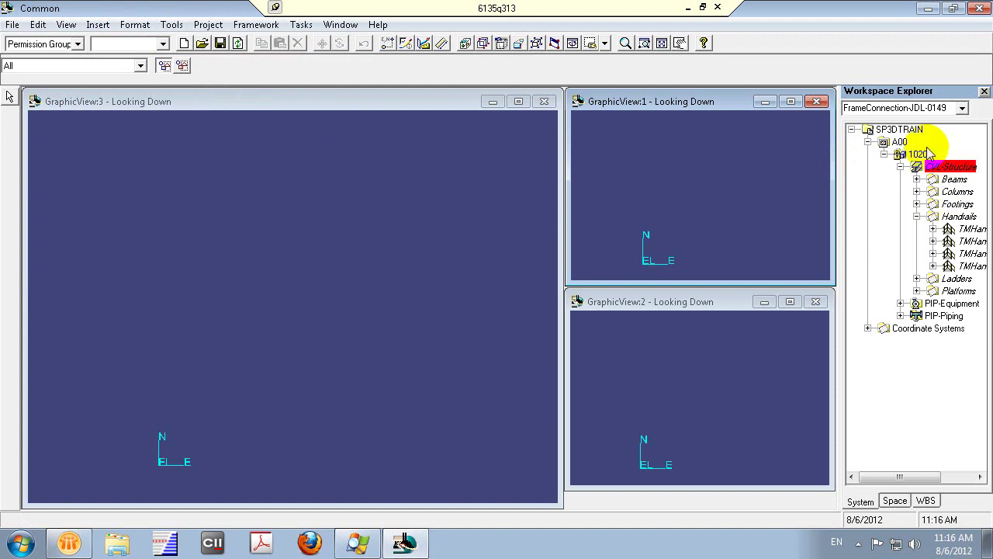
Reselect the objects nested in CVL-Structure and restore every hidden object with Show All.
{"action": "left_click", "coordinate": [954, 179]}
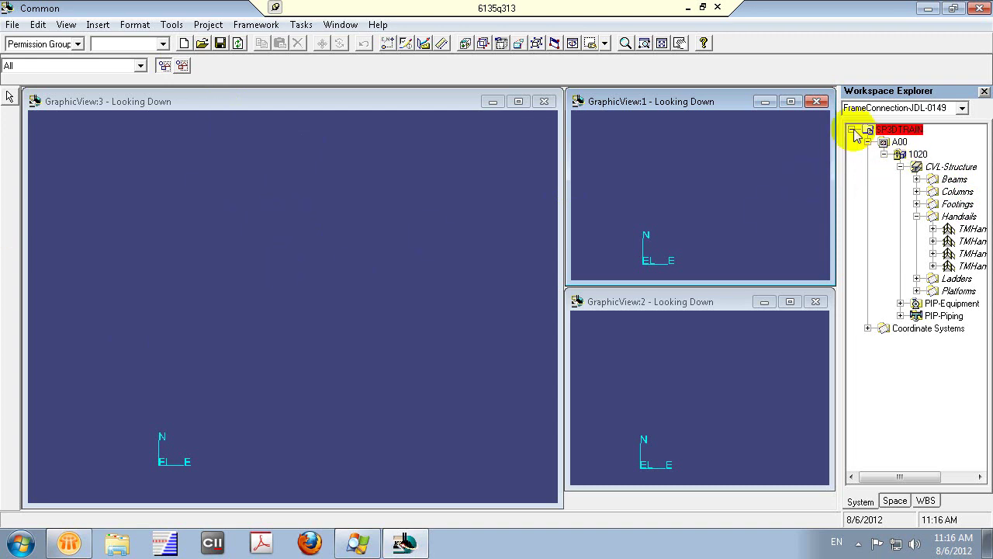
{"action": "right_click", "coordinate": [942, 166]}
{"action": "left_click", "coordinate": [914, 200]}
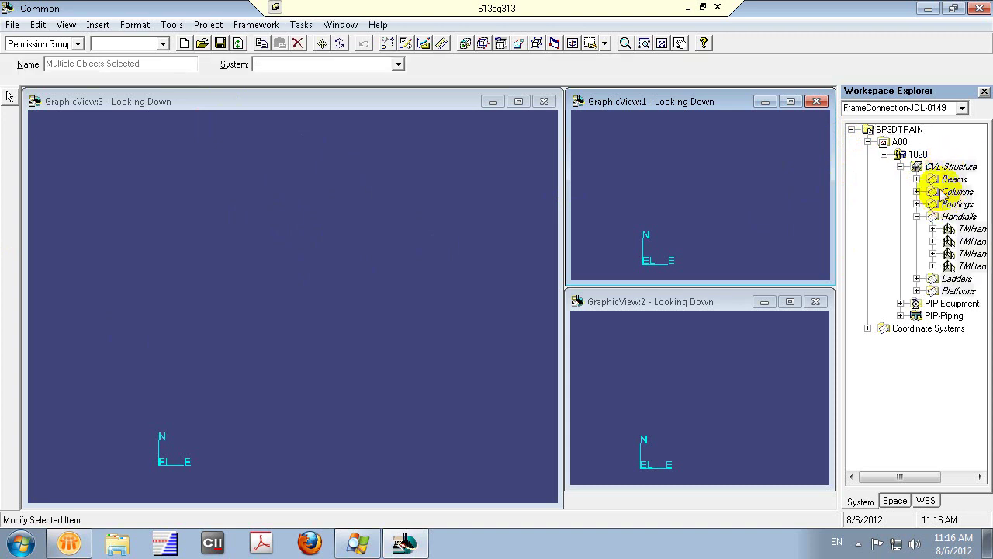
{"action": "left_click", "coordinate": [172, 25]}
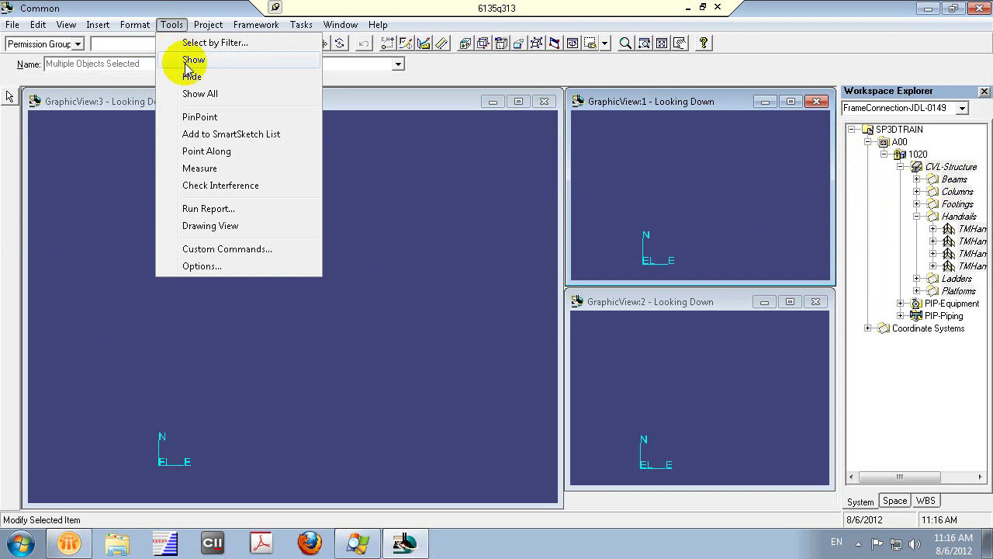
{"action": "left_click", "coordinate": [194, 93]}
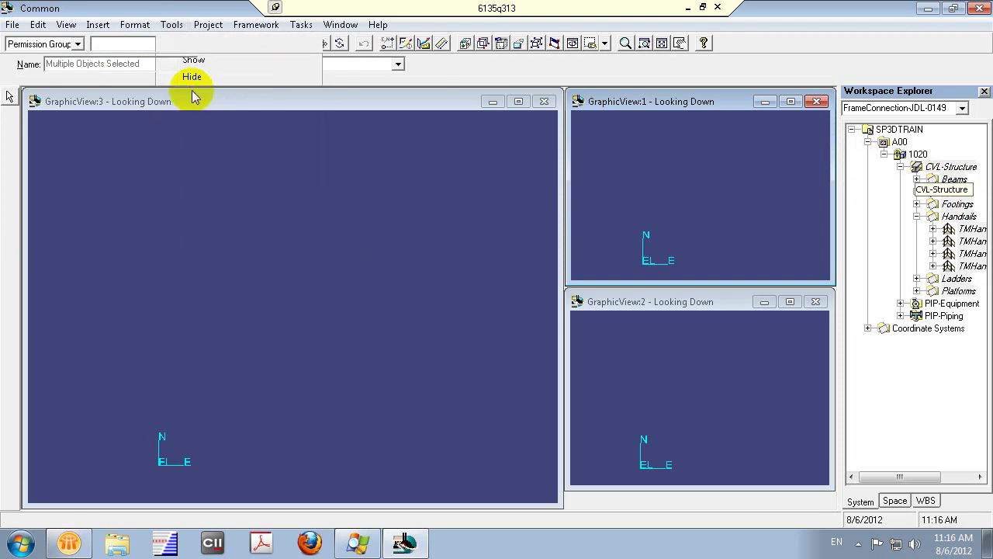
Make GraphicView:3 the active window and save the session.
{"action": "left_click", "coordinate": [171, 26]}
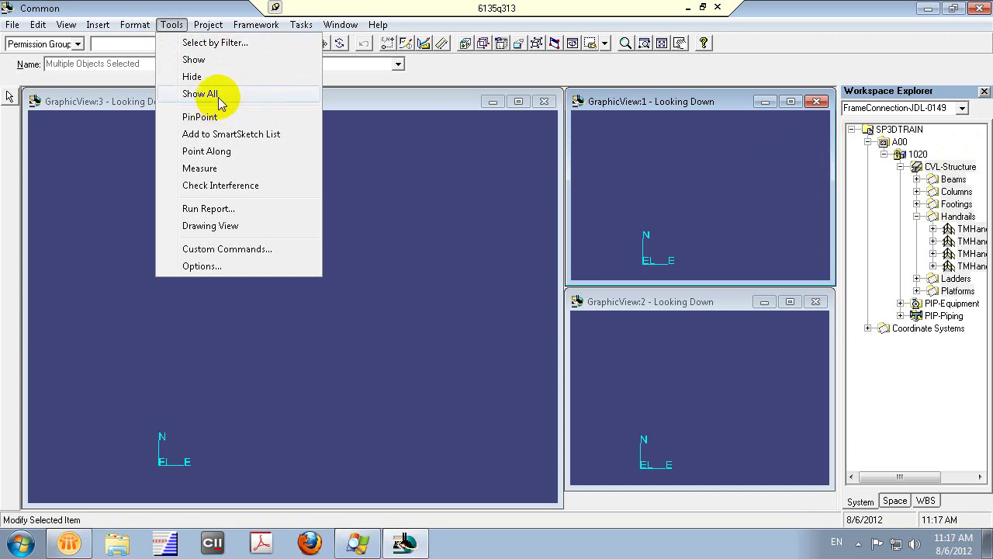
{"action": "left_click", "coordinate": [346, 100]}
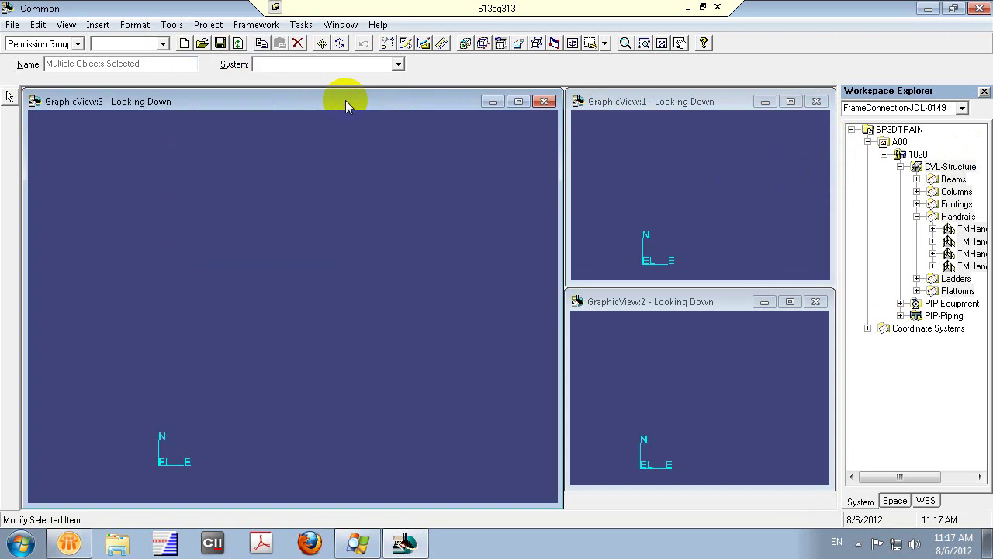
{"action": "left_click", "coordinate": [172, 25]}
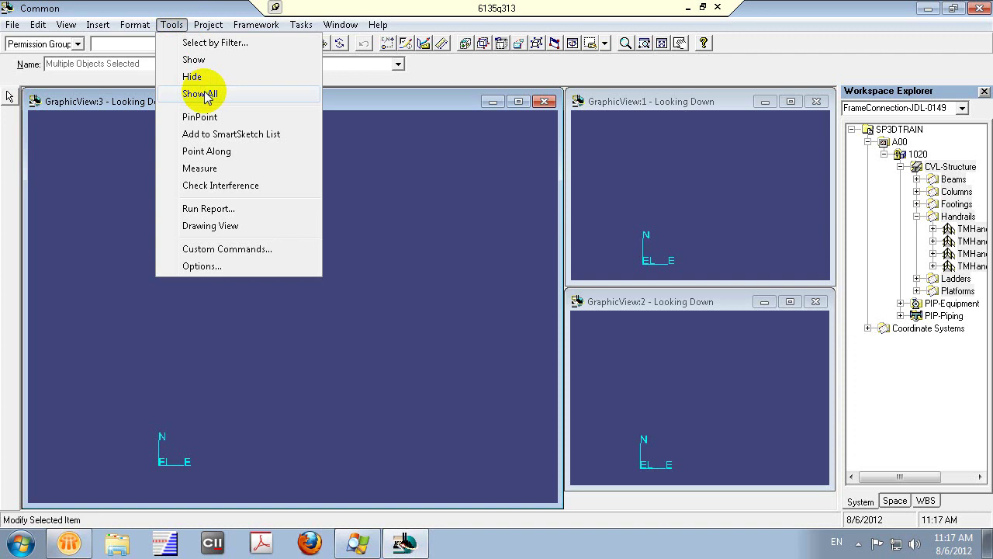
{"action": "left_click", "coordinate": [365, 103]}
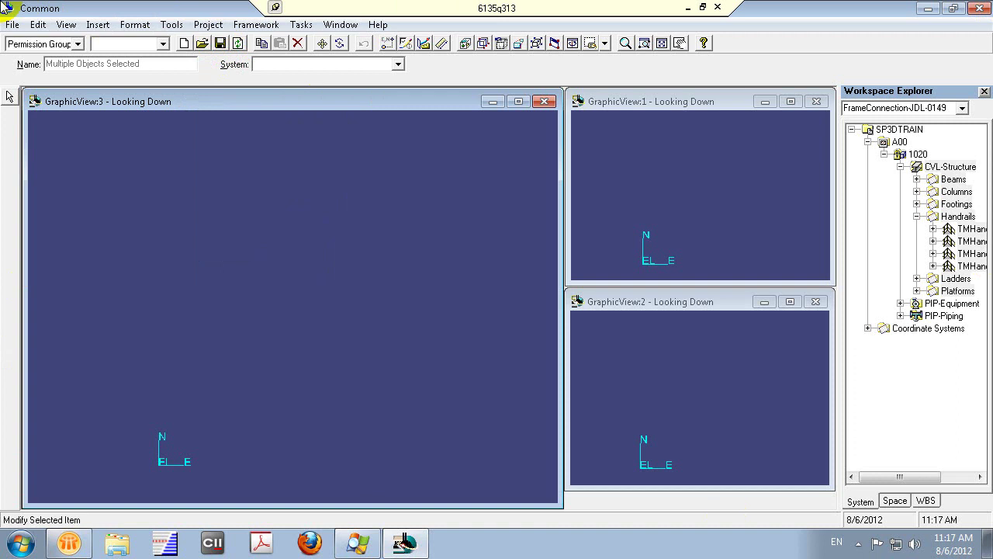
{"action": "left_click", "coordinate": [221, 45]}
Switch to the Common Task PDF in Adobe Acrobat and display its Filters page in full screen.
{"action": "left_click", "coordinate": [687, 8]}
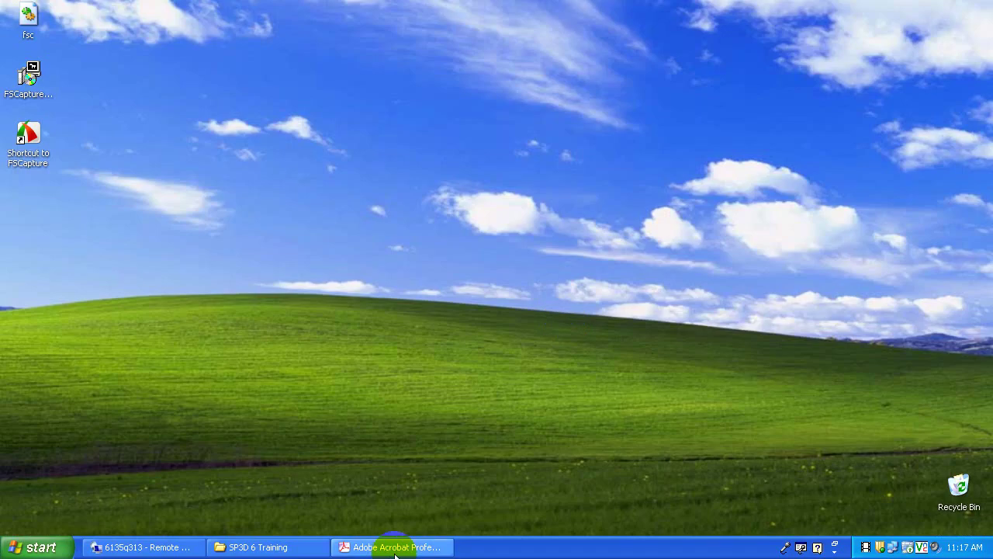
{"action": "left_click", "coordinate": [395, 547]}
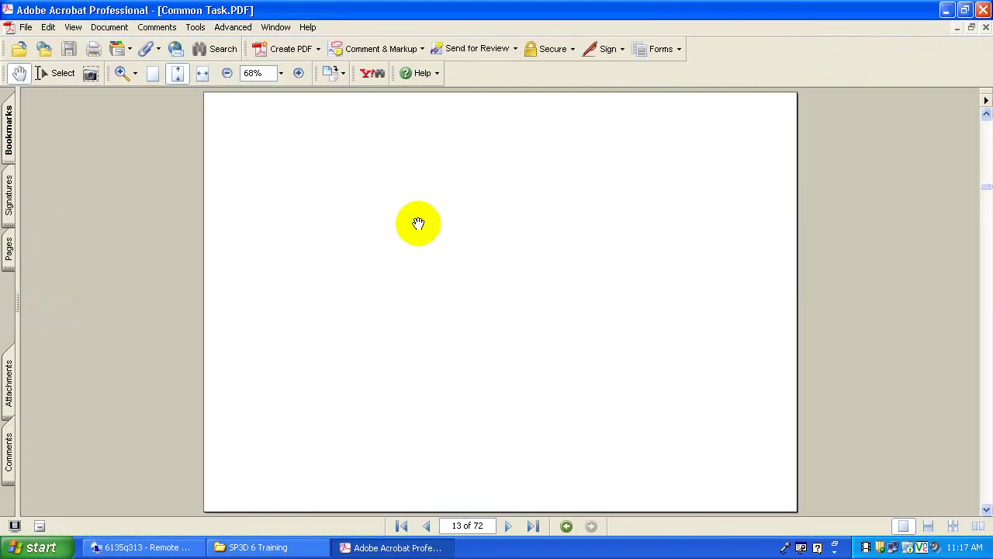
{"action": "key", "text": "F8"}
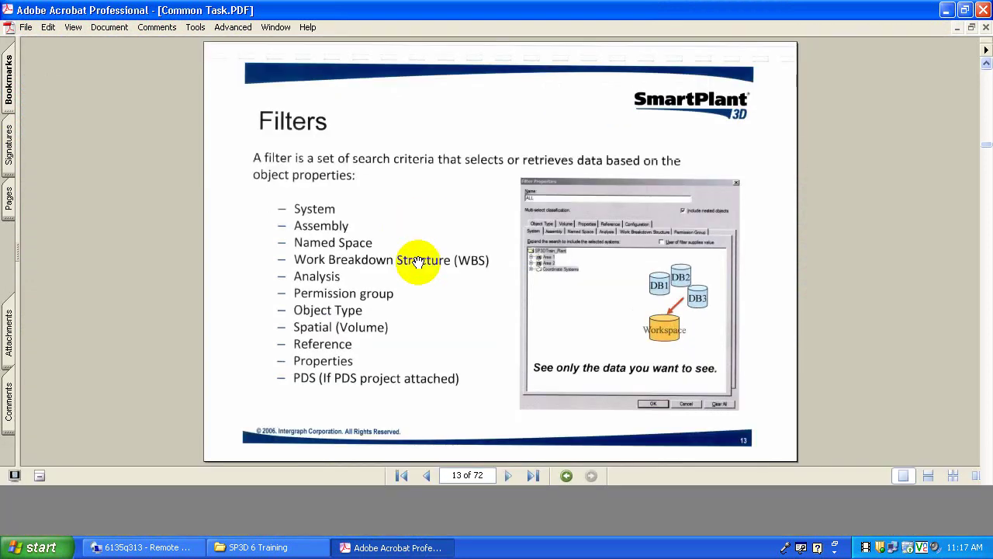
{"action": "key", "text": "ctrl+l"}
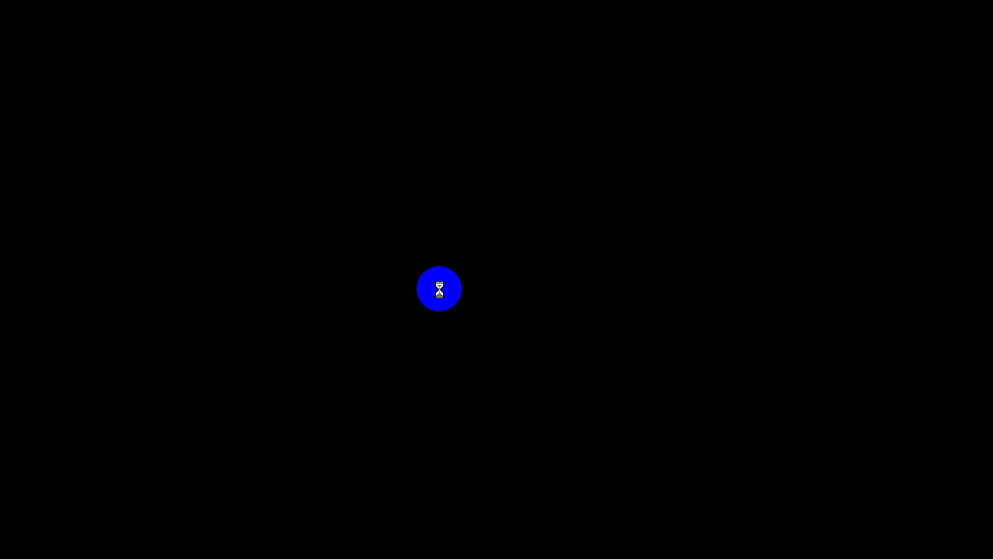
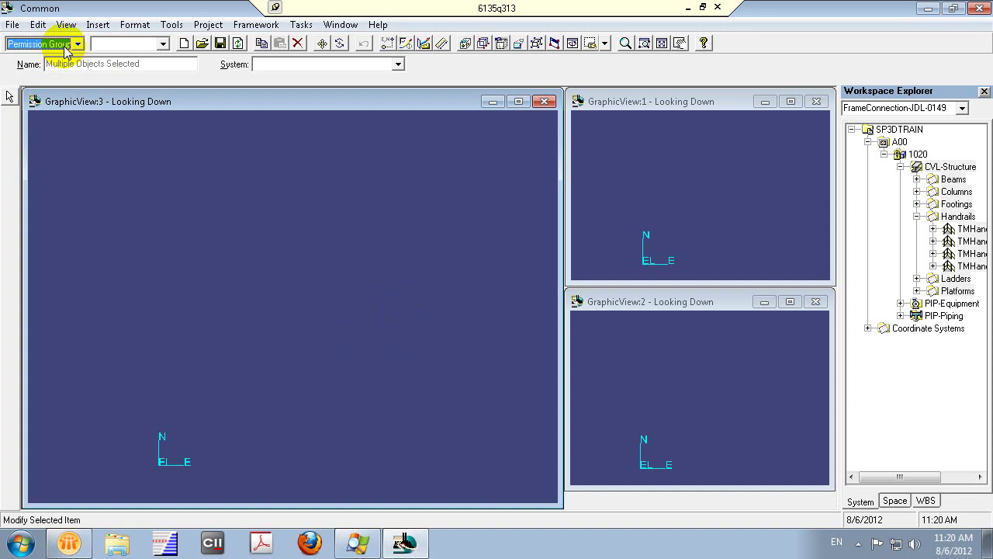
Choose Permission Group1 as the active permission group and review the available groups.
{"action": "left_click", "coordinate": [76, 44]}
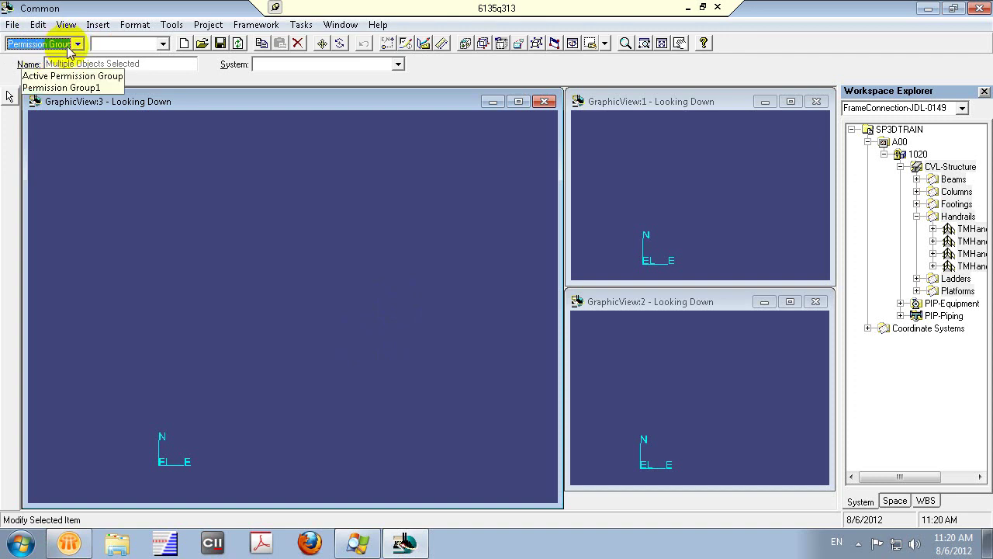
{"action": "left_click", "coordinate": [69, 47]}
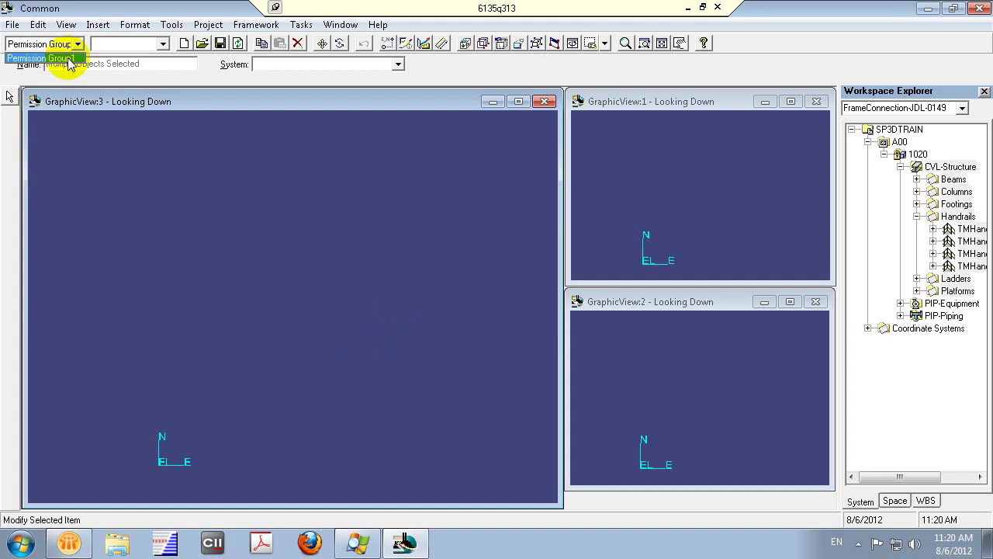
{"action": "left_click", "coordinate": [68, 58]}
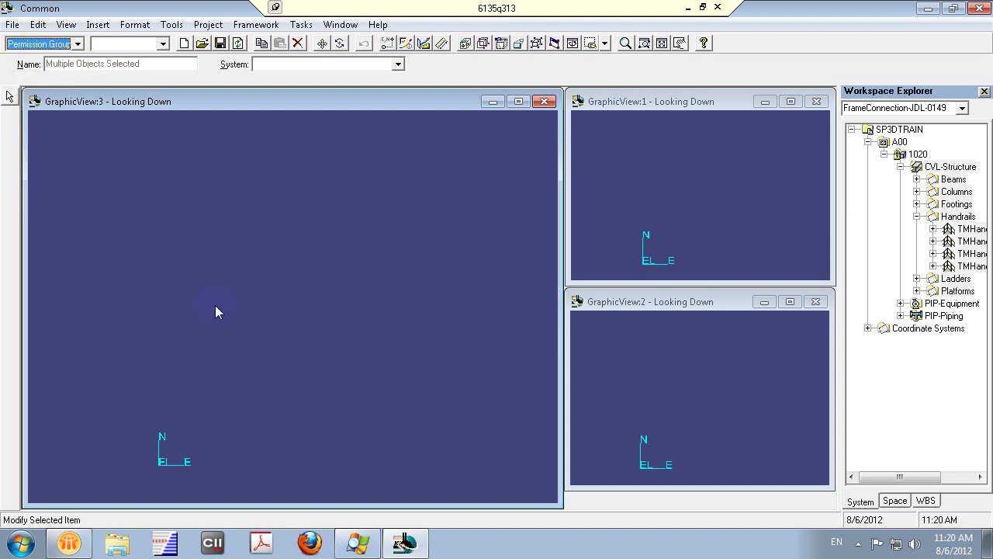
{"action": "left_click", "coordinate": [79, 44]}
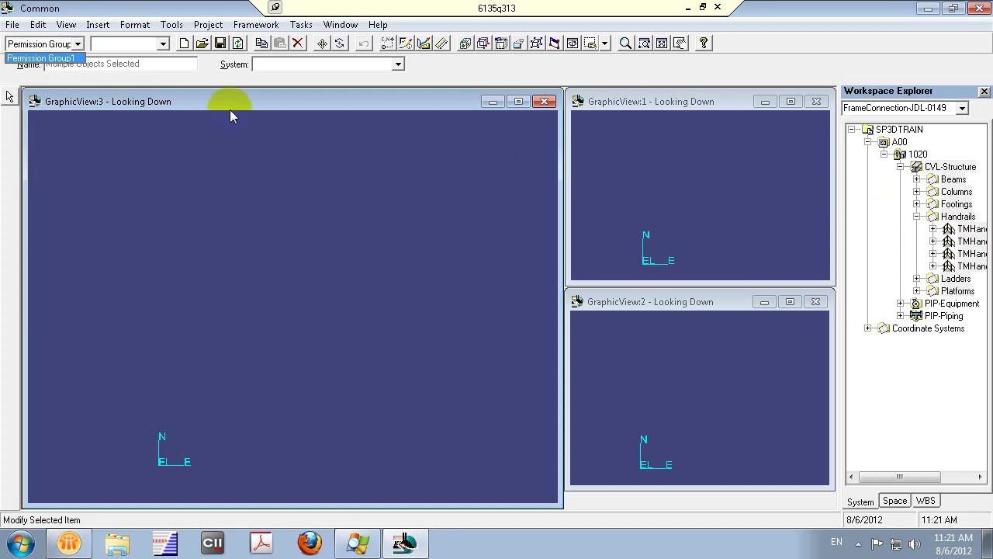
{"action": "left_click", "coordinate": [77, 44]}
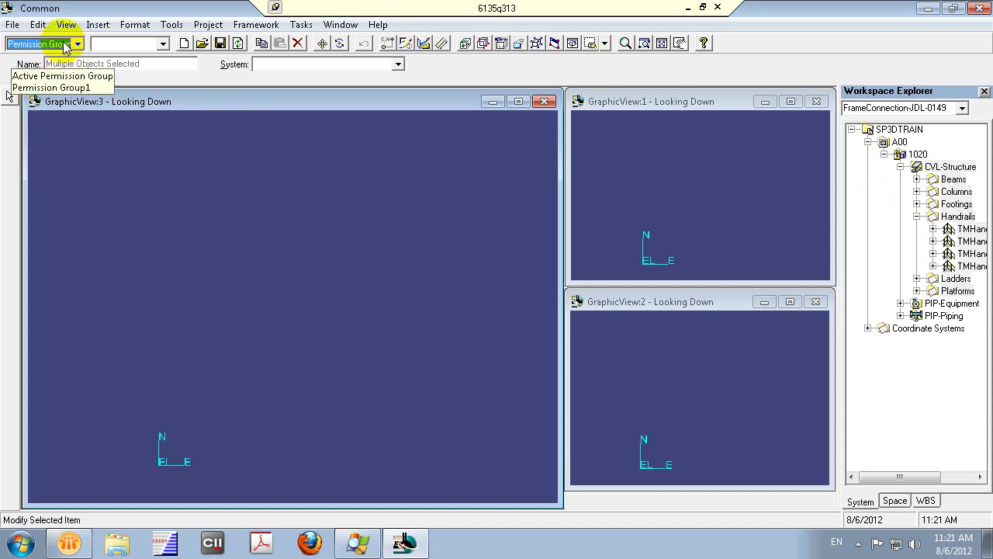
{"action": "left_click", "coordinate": [75, 44]}
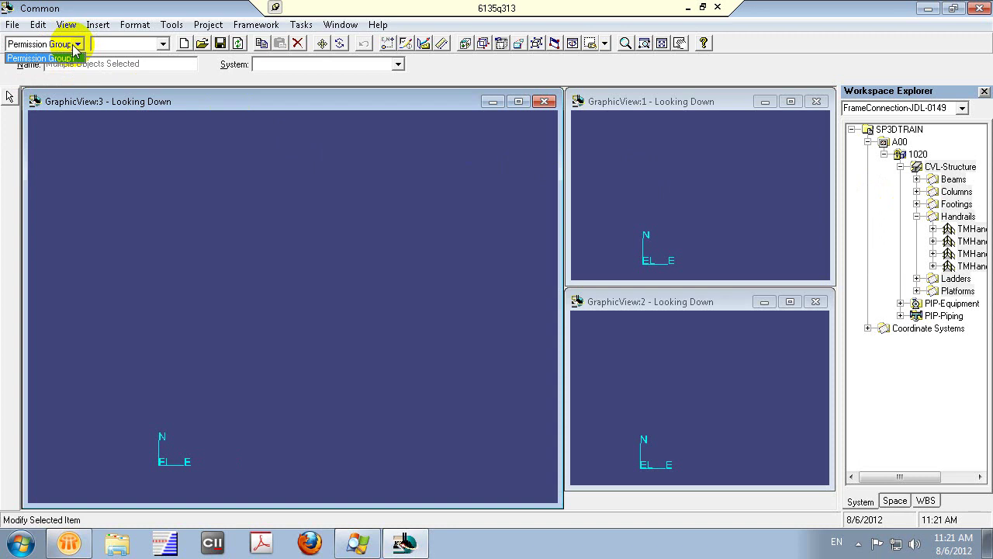
{"action": "left_click", "coordinate": [76, 45]}
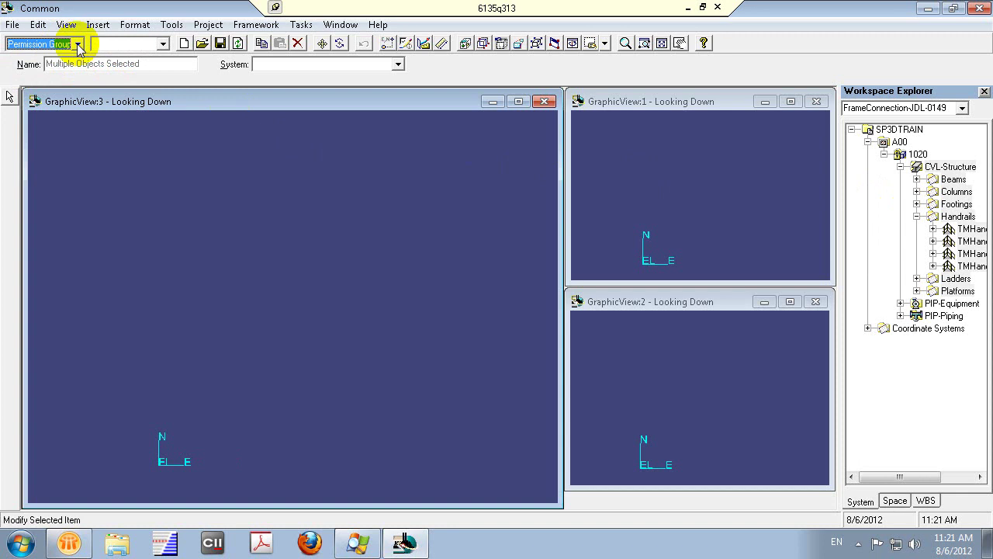
{"action": "left_click", "coordinate": [78, 47]}
{"action": "left_click", "coordinate": [93, 85]}
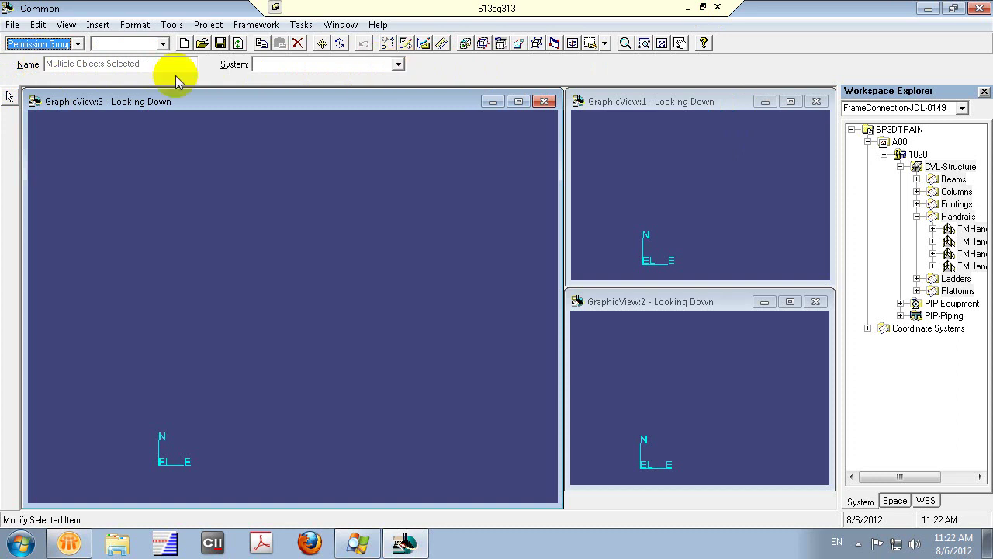
Clear the object selection and open the Common Views tool, moving its window clear of the graphic views.
{"action": "left_click", "coordinate": [11, 94]}
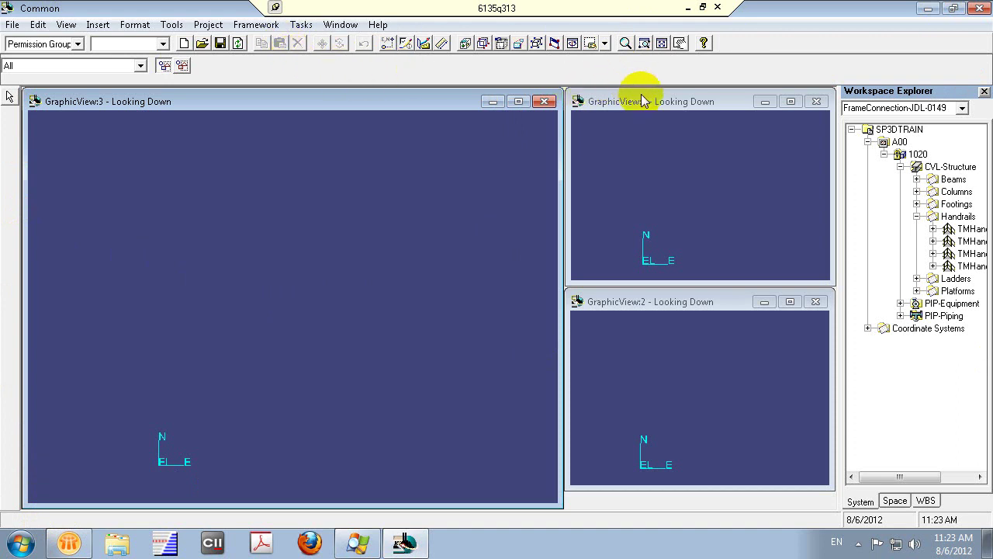
{"action": "left_click", "coordinate": [536, 44]}
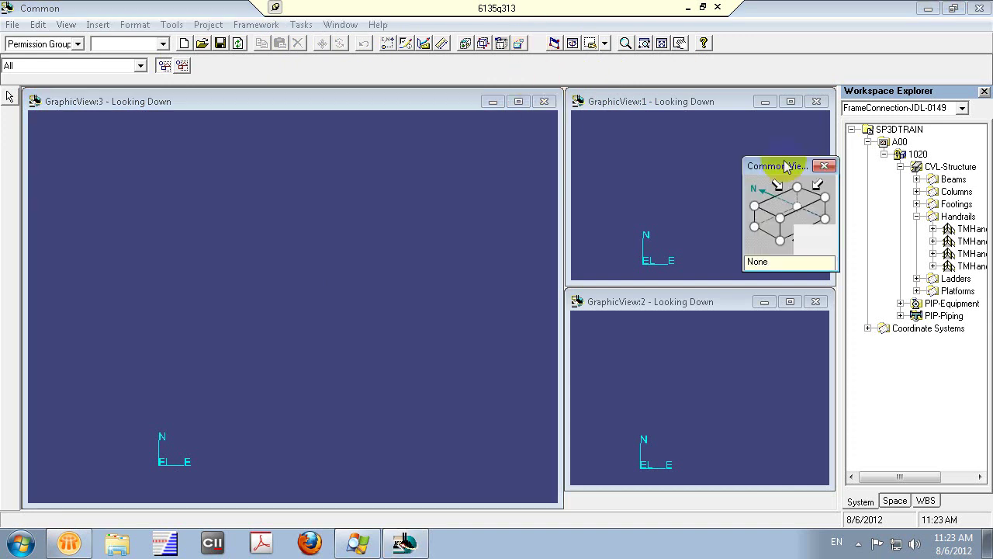
{"action": "left_click_drag", "start_coordinate": [790, 165], "coordinate": [901, 148]}
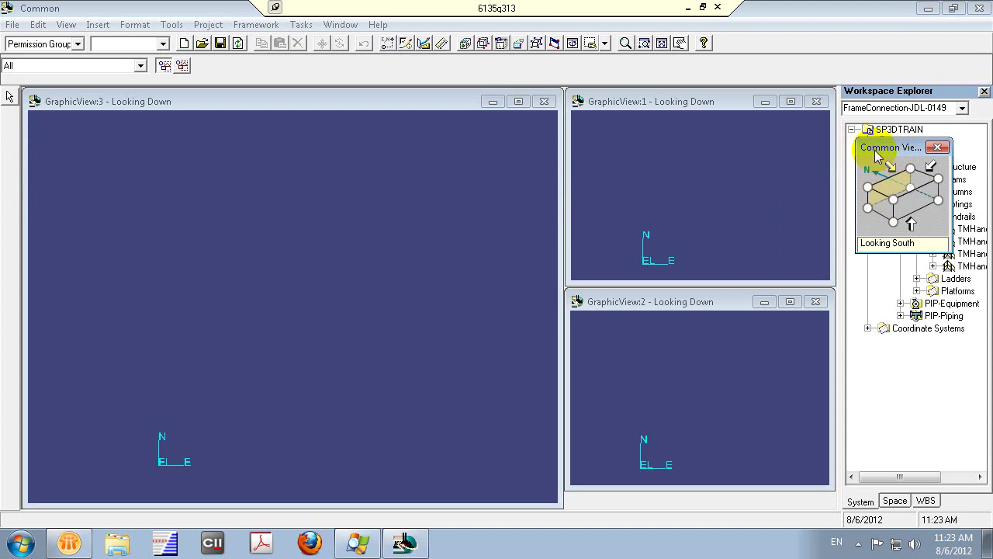
{"action": "left_click_drag", "start_coordinate": [894, 148], "coordinate": [892, 76]}
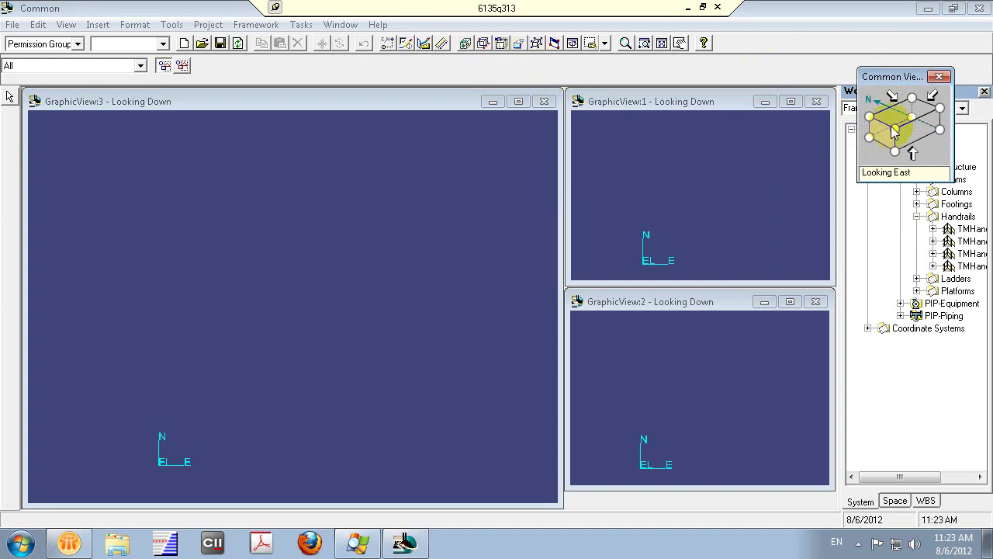
Set GraphicView:3 to the isometric view looking northeast and down, and fit all objects in it.
{"action": "left_click", "coordinate": [378, 99]}
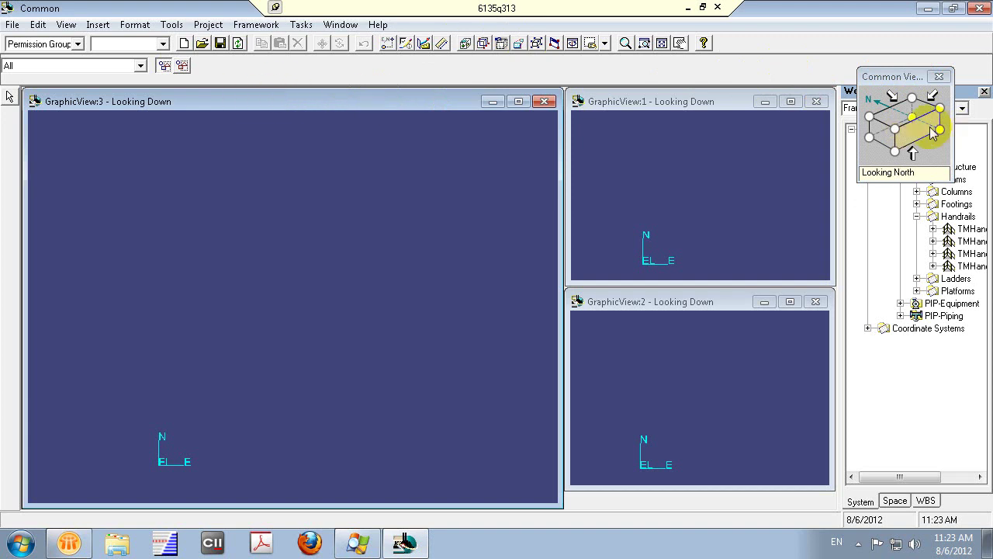
{"action": "left_click", "coordinate": [896, 136]}
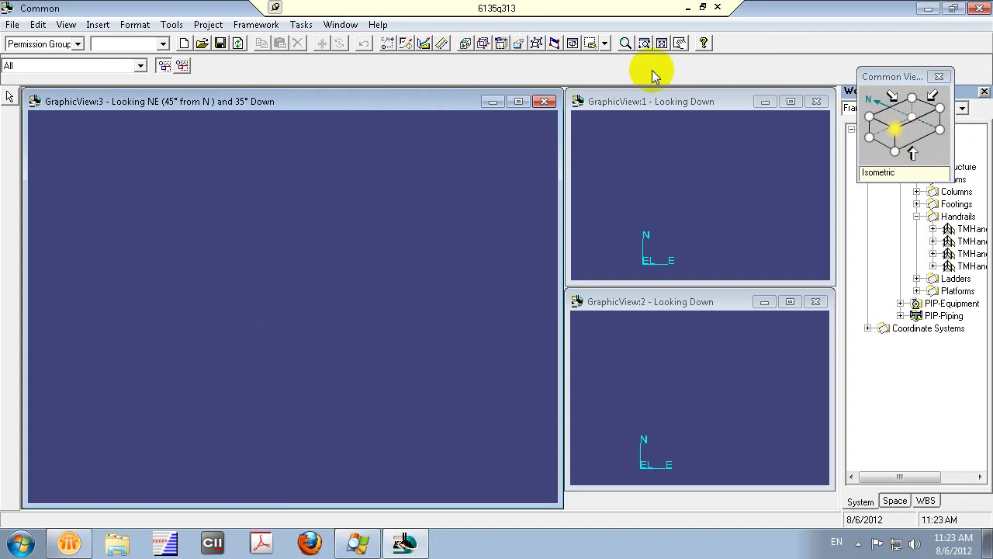
{"action": "left_click", "coordinate": [661, 44]}
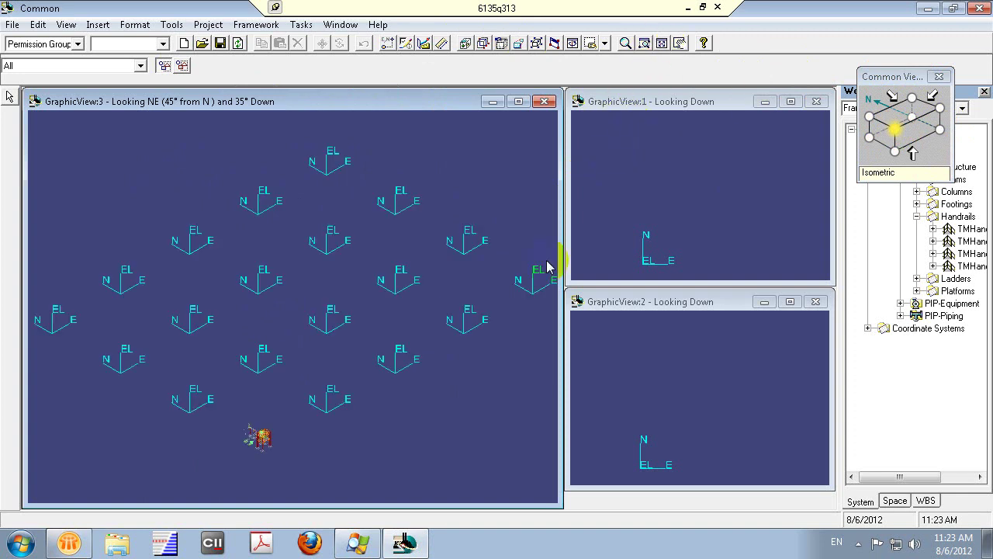
{"action": "left_click", "coordinate": [85, 102]}
{"action": "left_click", "coordinate": [647, 77]}
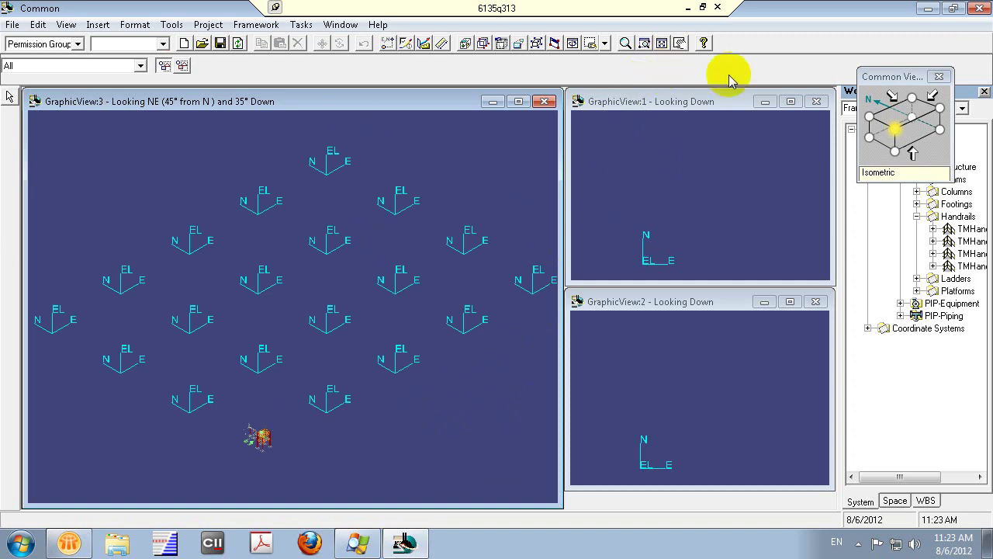
Make GraphicView:2 the active window and set its orientation to Looking North.
{"action": "left_click", "coordinate": [696, 100]}
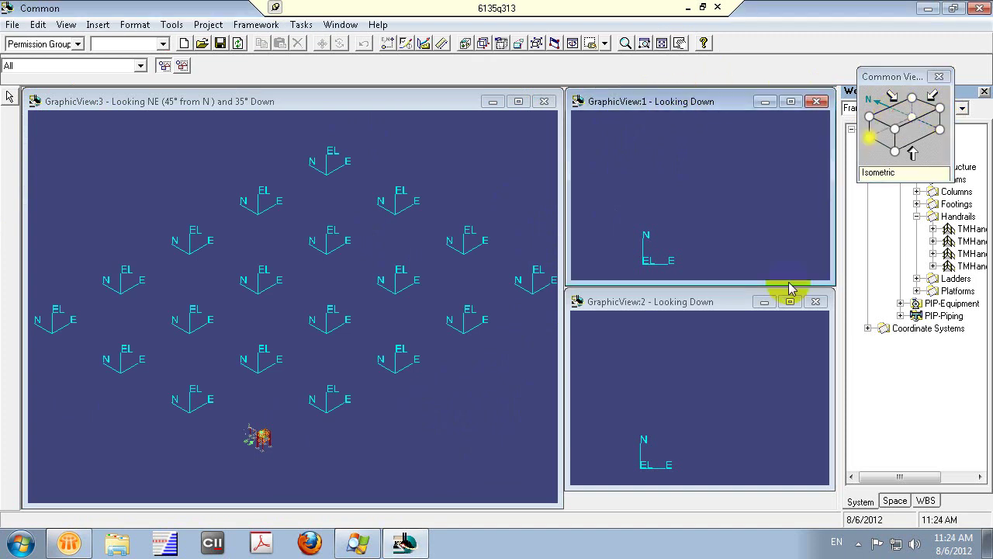
{"action": "left_click", "coordinate": [734, 302]}
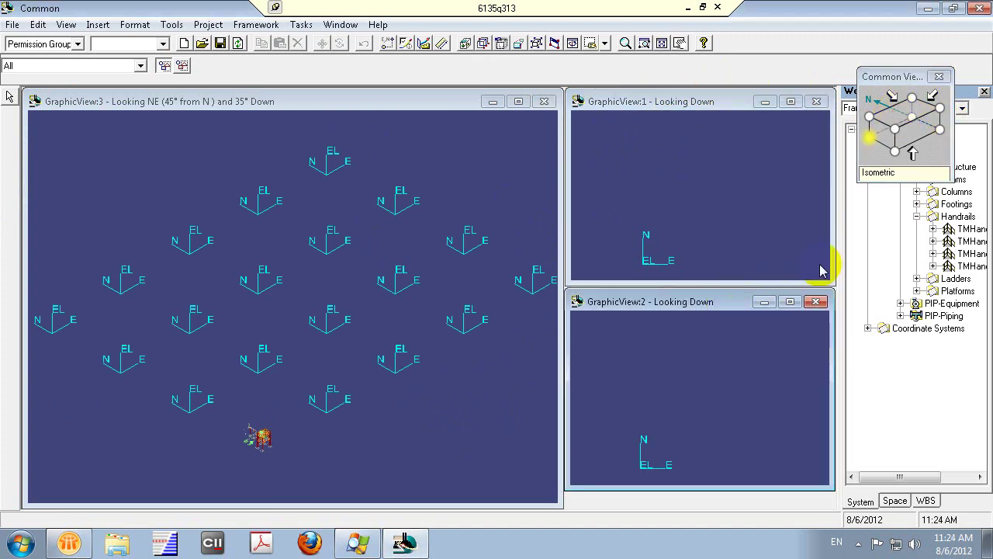
{"action": "left_click", "coordinate": [912, 144]}
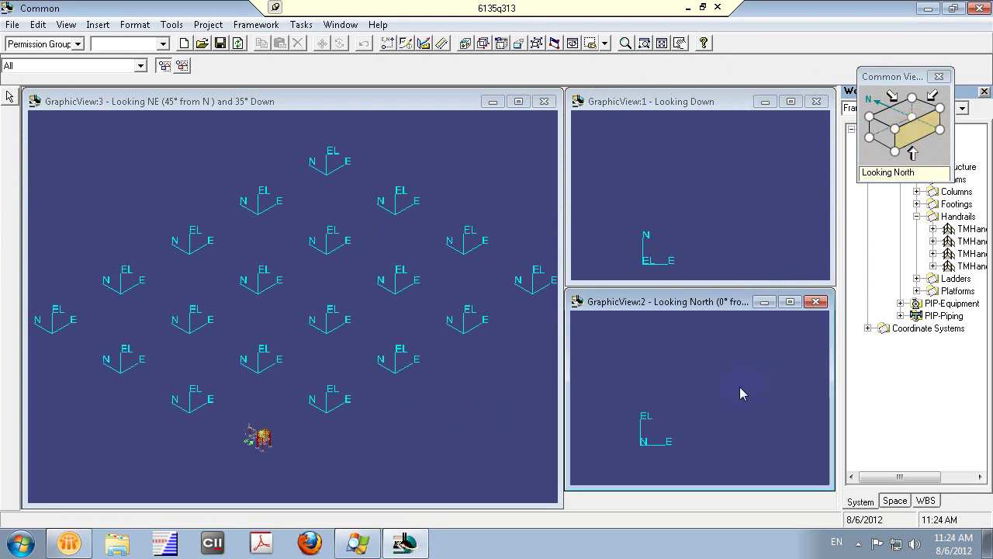
Zoom GraphicView:3 to an area around the plant structure and piping using Zoom Area.
{"action": "left_click", "coordinate": [418, 101]}
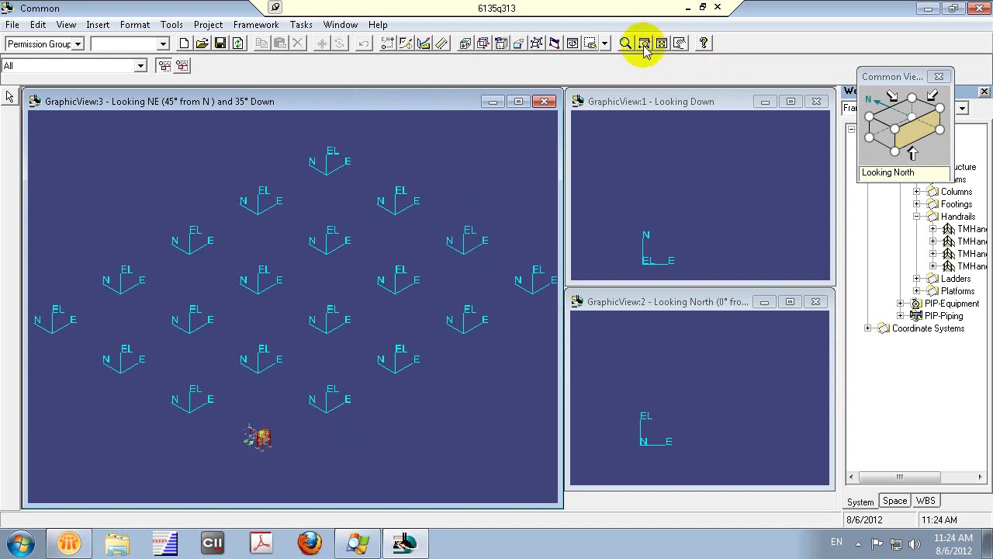
{"action": "left_click", "coordinate": [643, 44]}
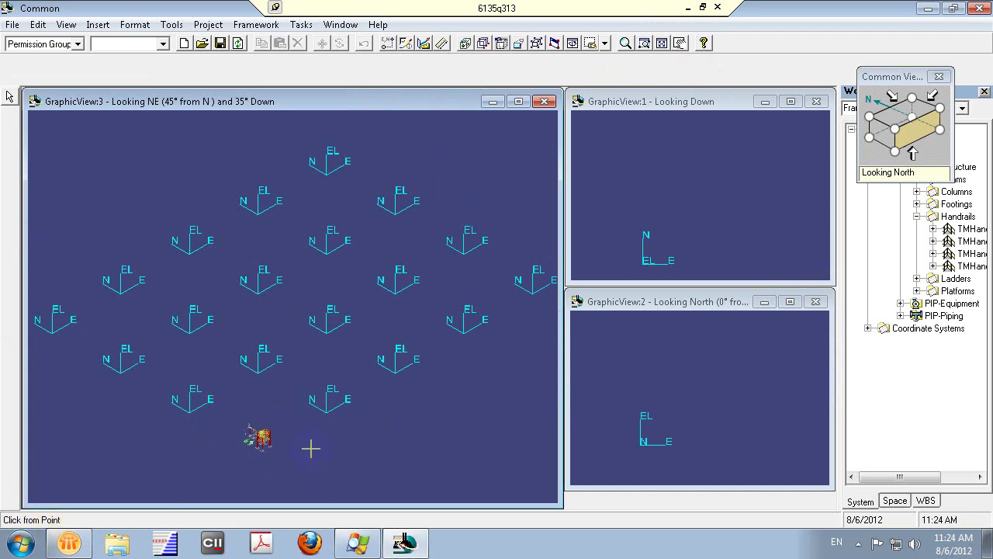
{"action": "left_click", "coordinate": [227, 413]}
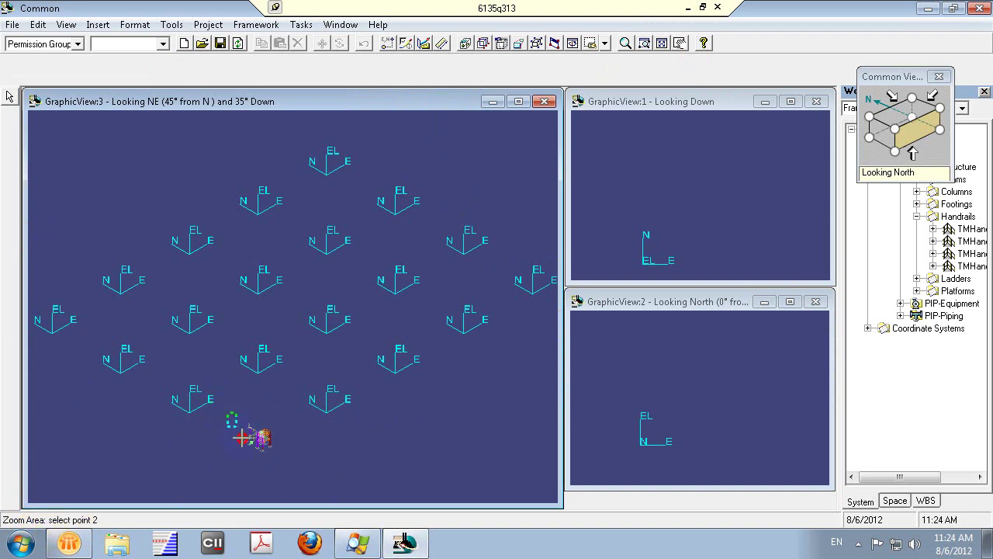
{"action": "left_click", "coordinate": [284, 465]}
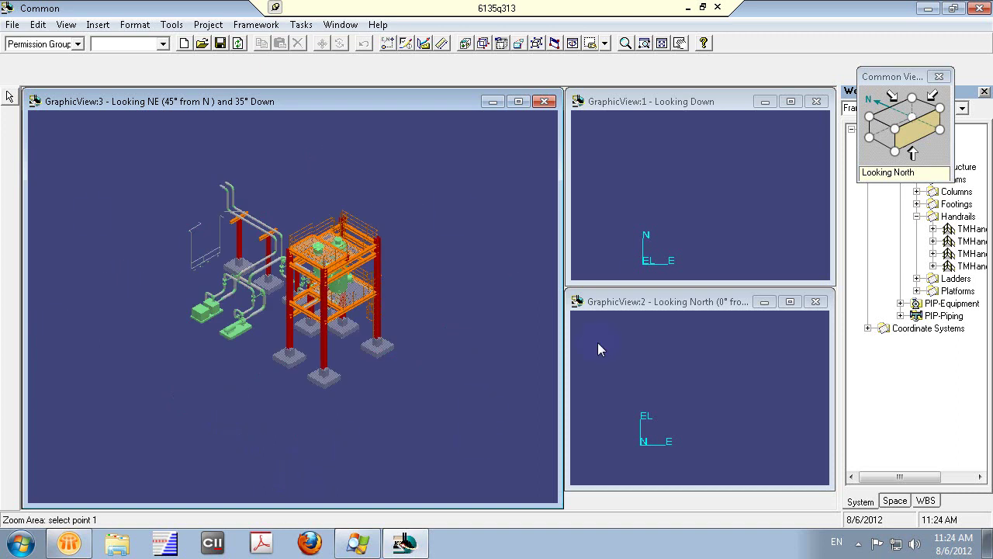
Fit all objects in GraphicView:1, and narrow its plan view to the plant model with two successive zoom areas.
{"action": "left_click", "coordinate": [646, 103]}
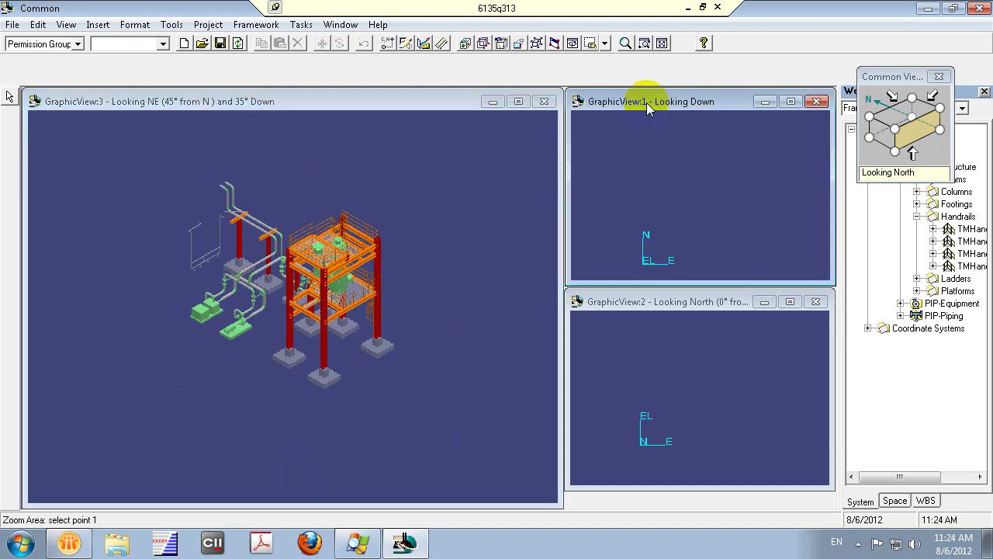
{"action": "left_click", "coordinate": [661, 44]}
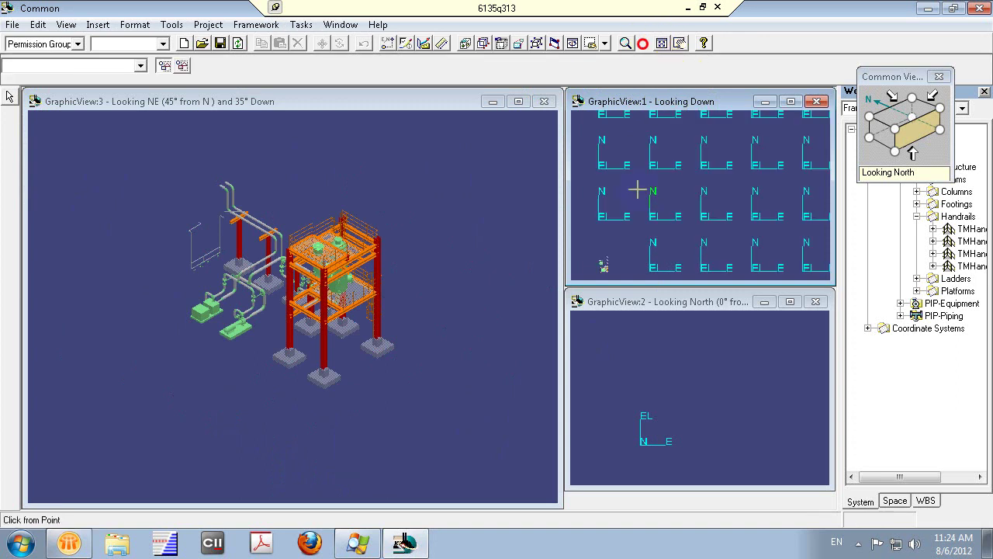
{"action": "left_click", "coordinate": [589, 244]}
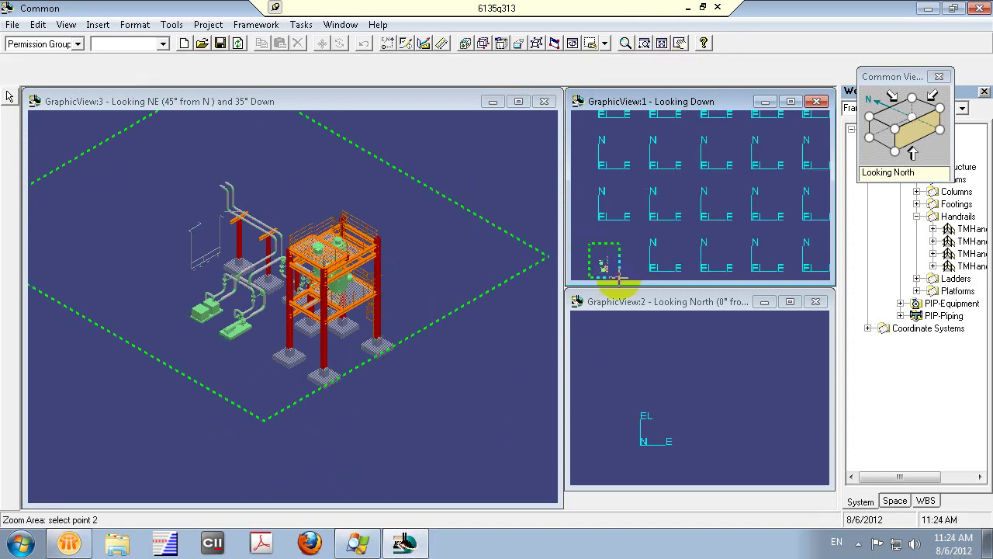
{"action": "left_click", "coordinate": [620, 281]}
{"action": "left_click", "coordinate": [664, 157]}
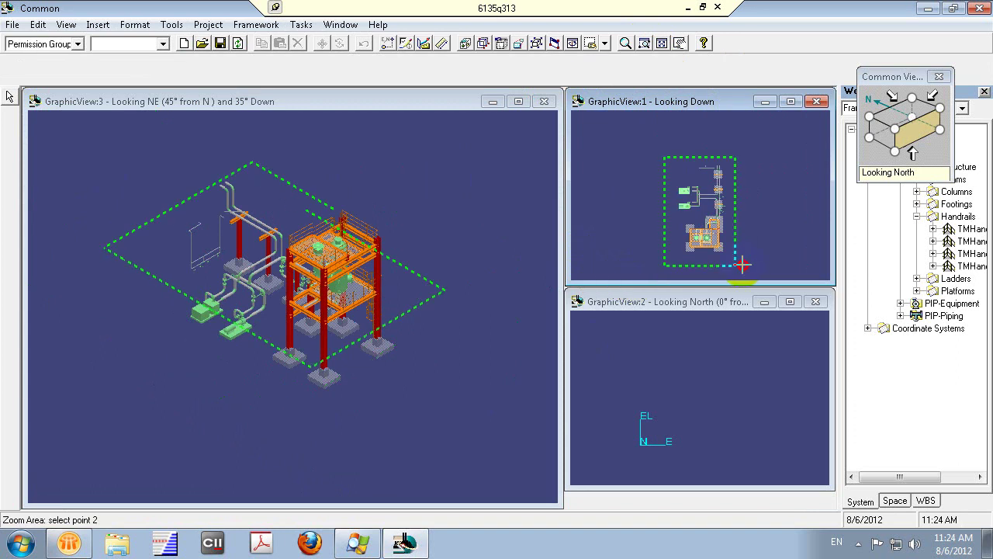
{"action": "left_click", "coordinate": [684, 265]}
Fit all objects in GraphicView:2 and zoom its Looking North elevation to the plant model.
{"action": "left_click", "coordinate": [704, 305]}
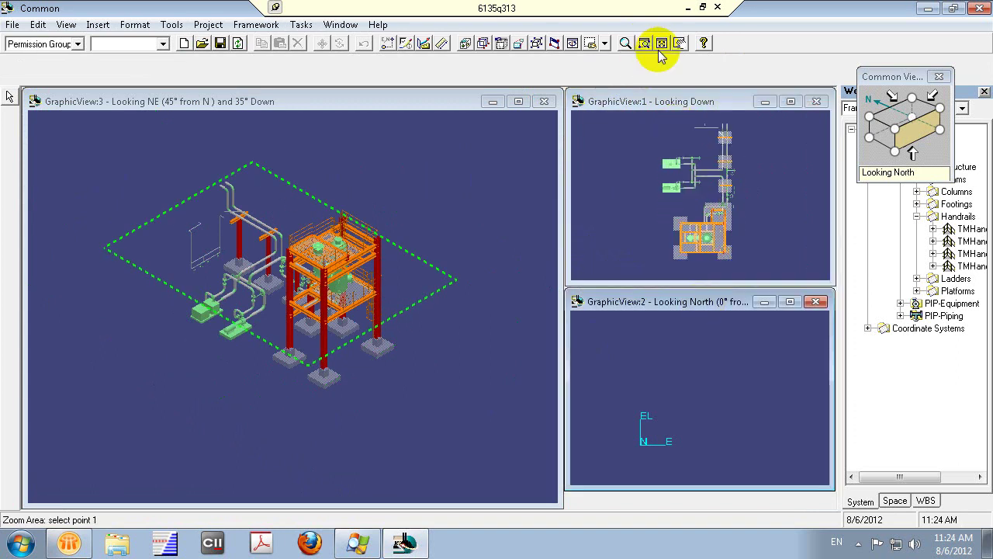
{"action": "left_click", "coordinate": [662, 44]}
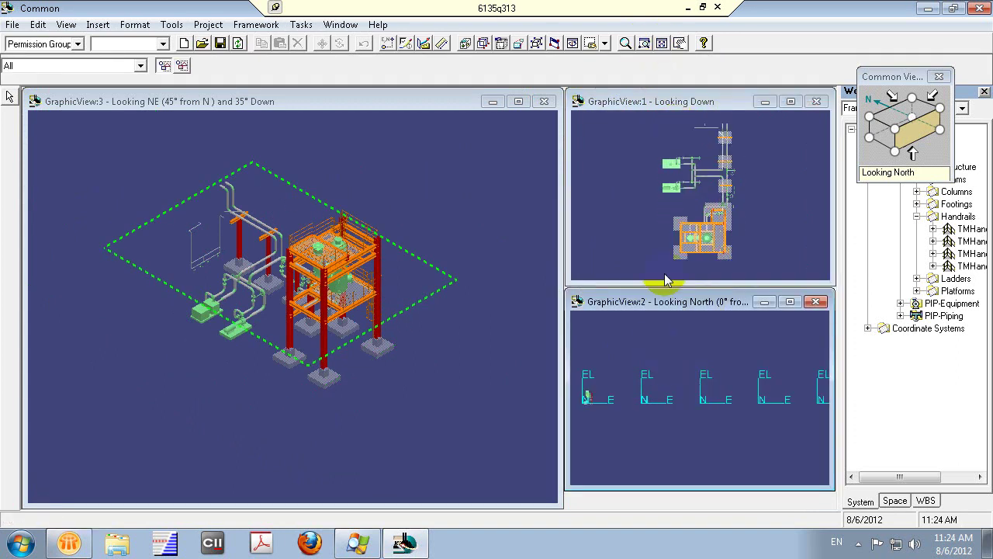
{"action": "left_click", "coordinate": [643, 44]}
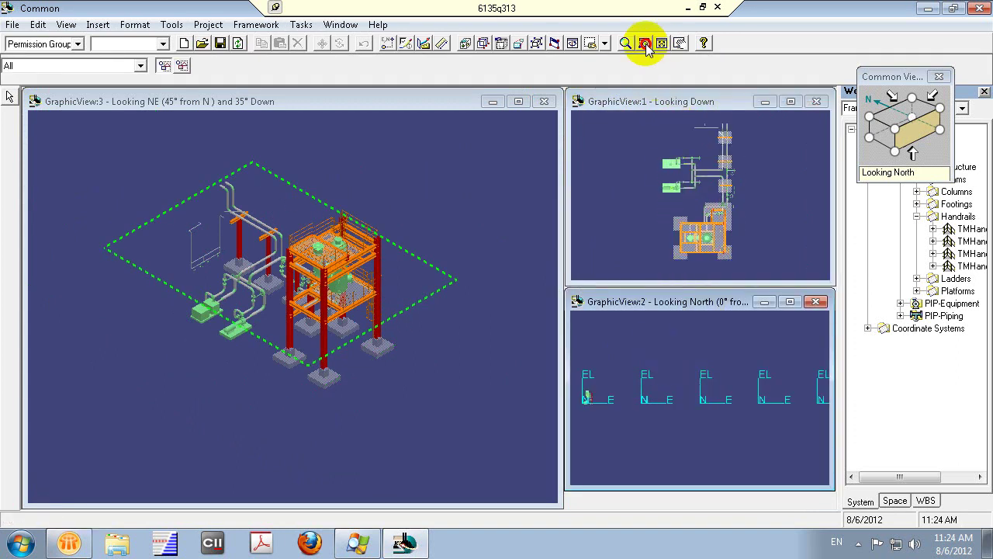
{"action": "left_click", "coordinate": [576, 386]}
{"action": "left_click", "coordinate": [609, 419]}
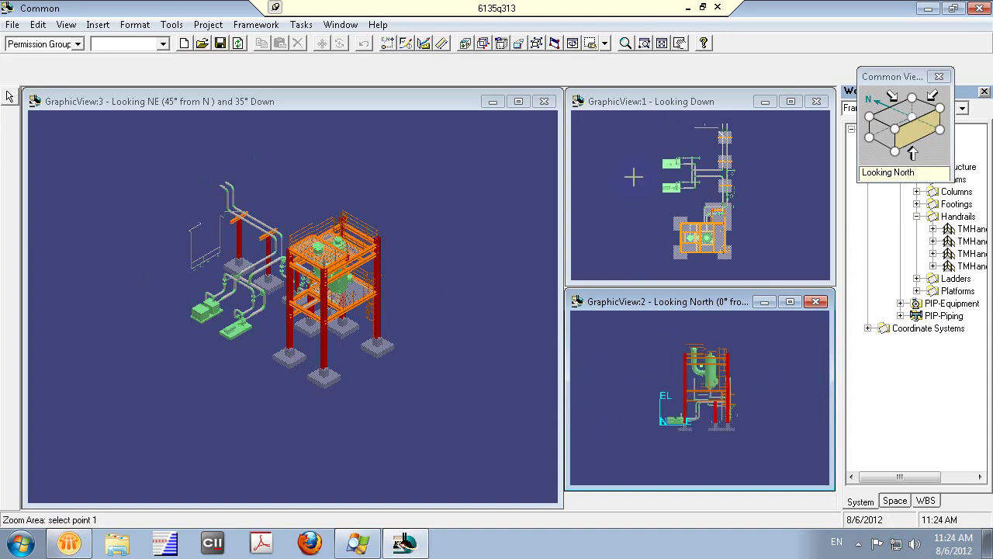
Use the Zoom Tool to dynamically zoom and pan the plant model in GraphicView:3.
{"action": "left_click", "coordinate": [644, 43]}
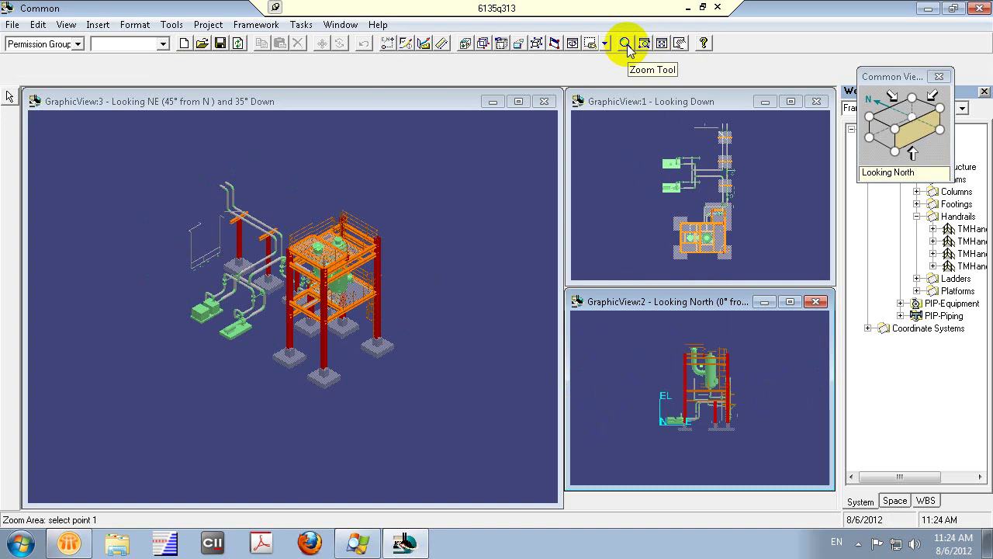
{"action": "left_click", "coordinate": [626, 43]}
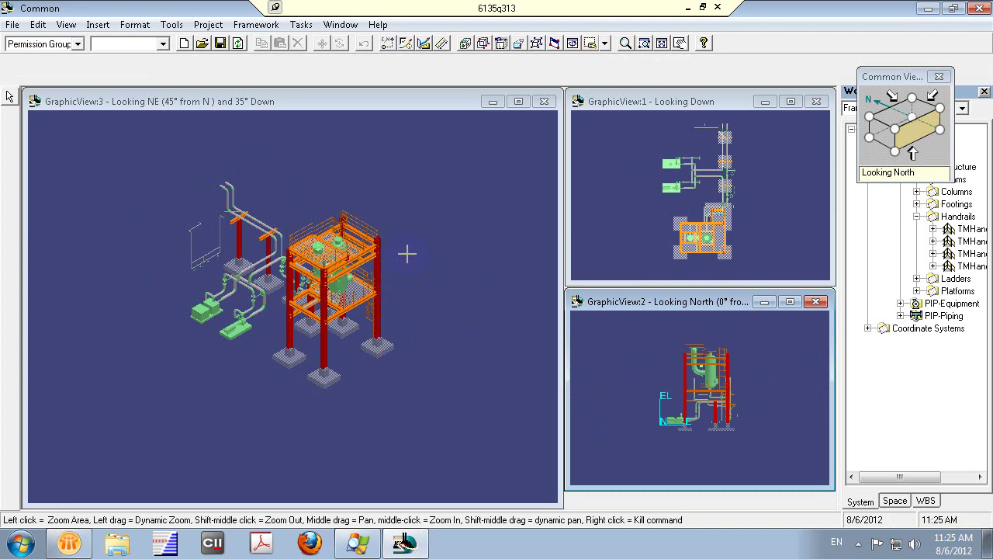
{"action": "left_click_drag", "start_coordinate": [350, 278], "coordinate": [490, 214]}
{"action": "left_click_drag", "start_coordinate": [338, 145], "coordinate": [388, 222]}
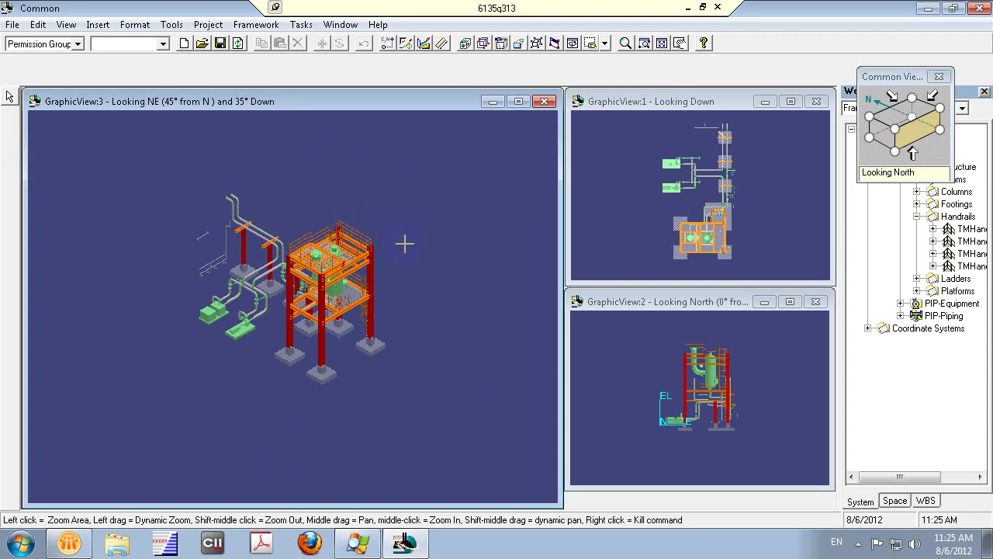
{"action": "middle_click_drag", "start_coordinate": [428, 228], "coordinate": [349, 273]}
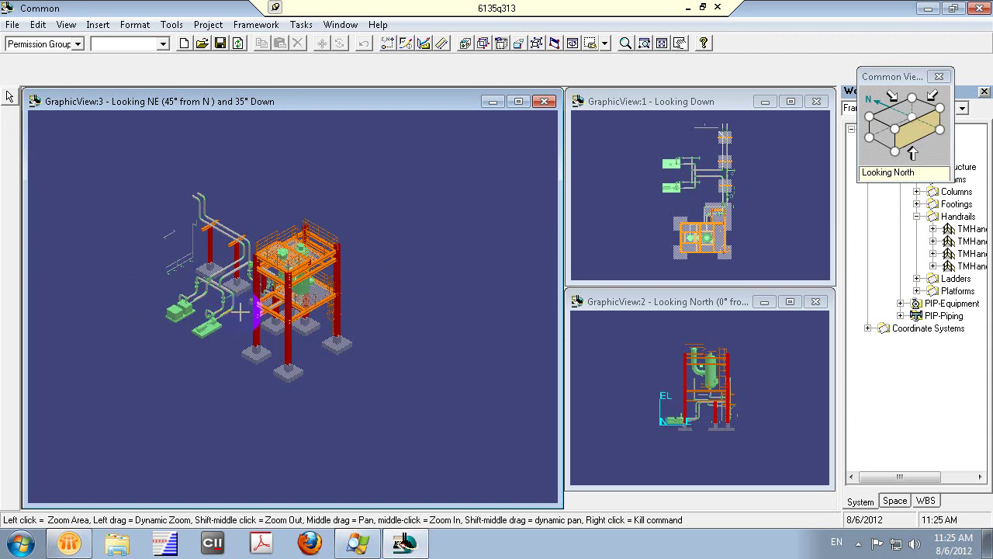
{"action": "scroll", "coordinate": [241, 312], "scroll_direction": "up", "scroll_amount": 2}
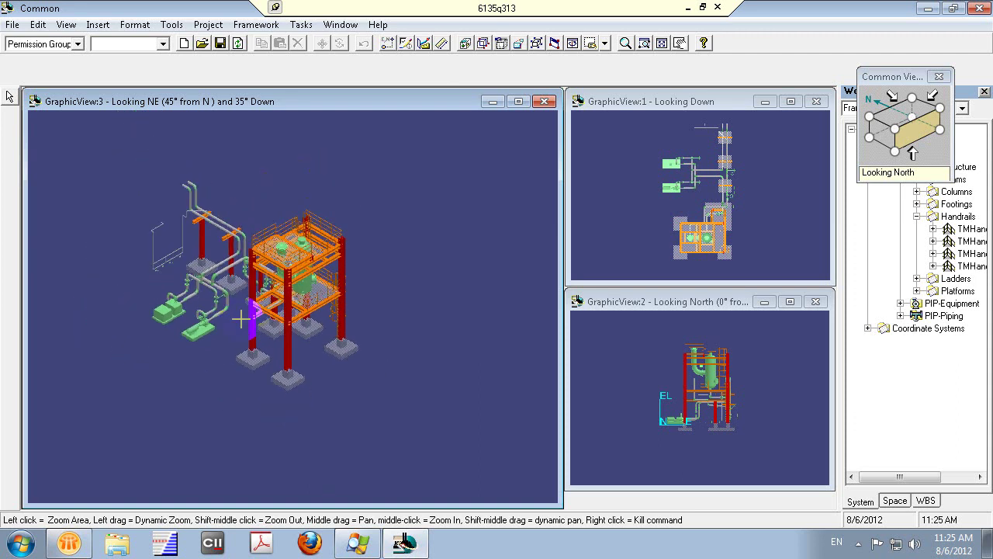
{"action": "scroll", "coordinate": [241, 318], "scroll_direction": "down", "scroll_amount": 2}
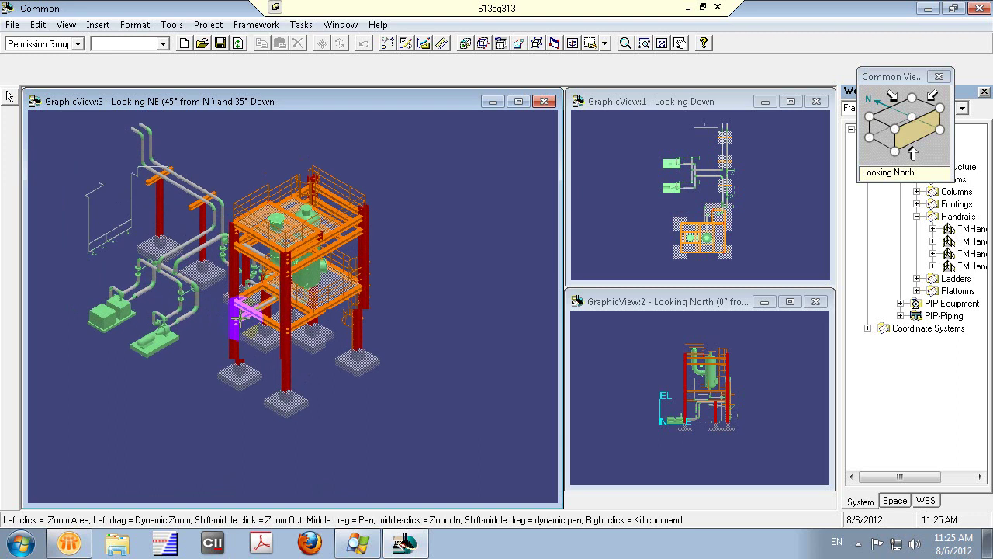
Examine the pumps and connecting piping in GraphicView:3 with the Zoom Tool, zooming in, stepping back out and panning.
{"action": "left_click", "coordinate": [635, 43]}
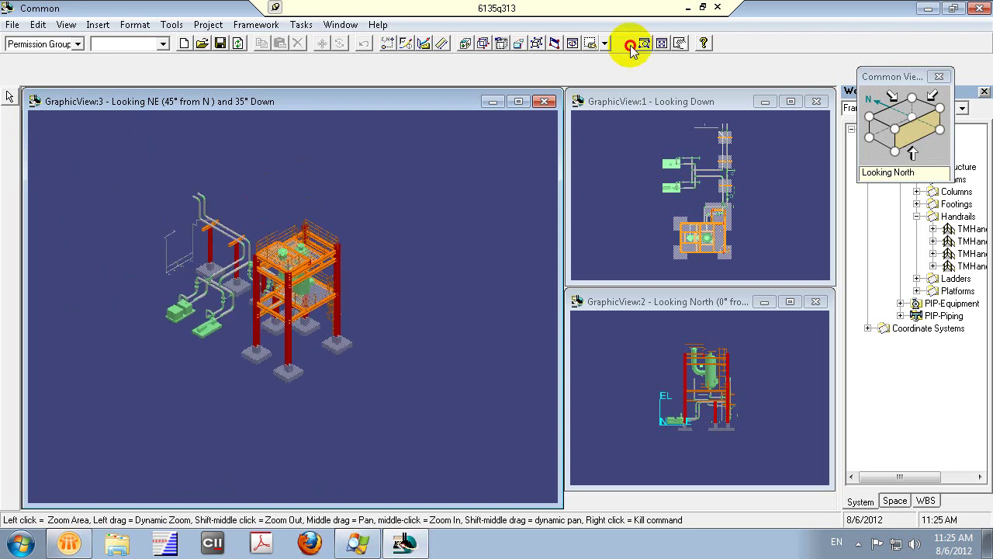
{"action": "left_click_drag", "start_coordinate": [243, 318], "coordinate": [310, 415]}
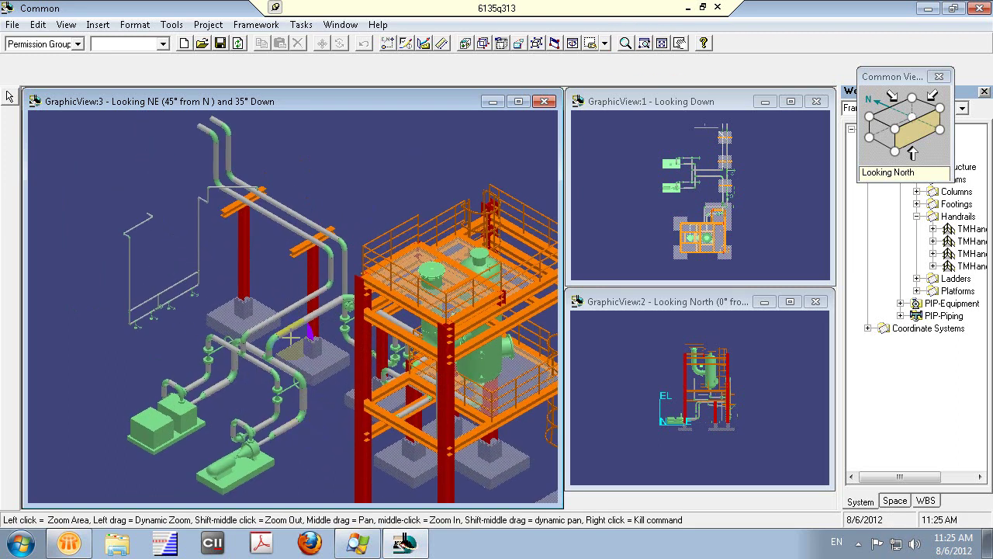
{"action": "left_click_drag", "start_coordinate": [289, 336], "coordinate": [256, 347]}
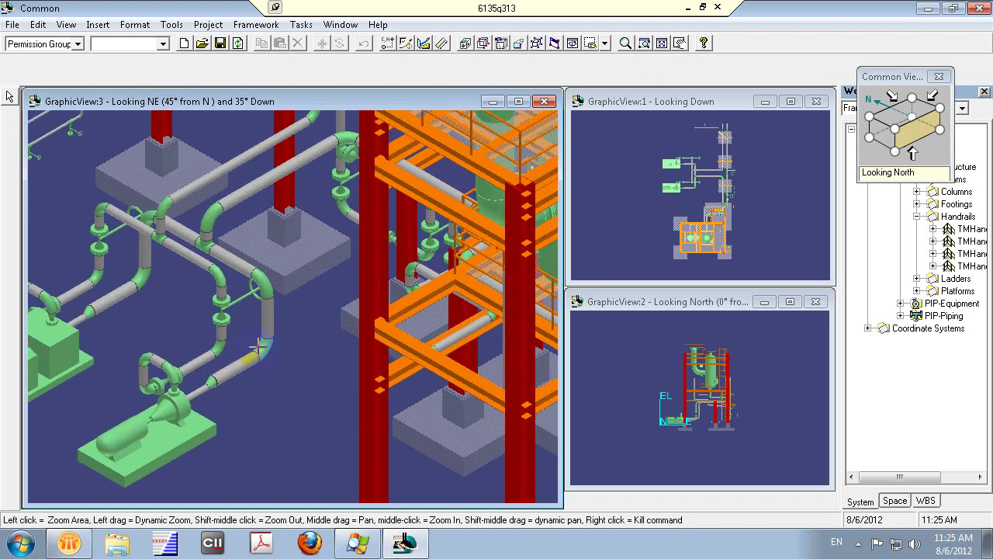
{"action": "middle_click", "coordinate": [260, 349], "text": "shift"}
{"action": "middle_click", "coordinate": [280, 350], "text": "shift"}
{"action": "middle_click", "coordinate": [281, 366], "text": "shift"}
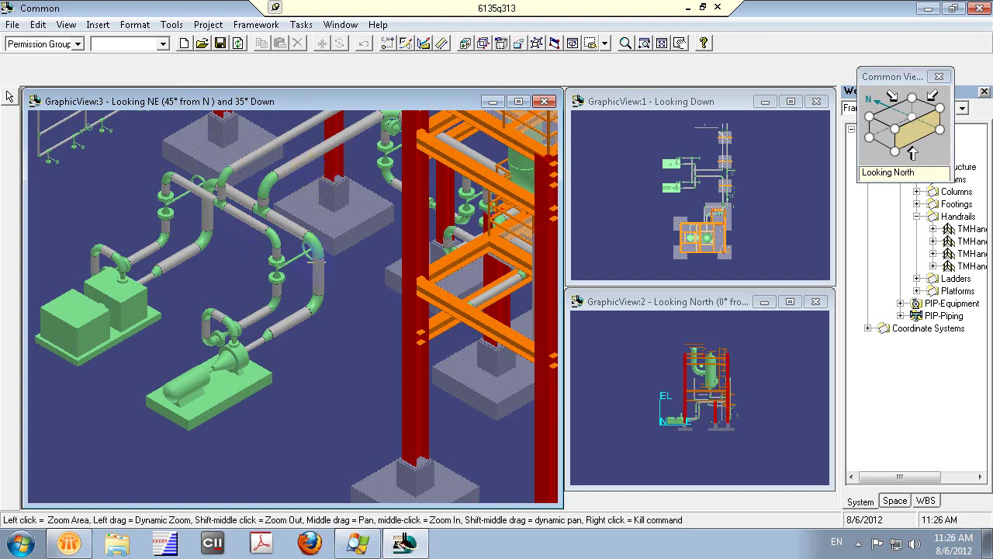
{"action": "left_click_drag", "start_coordinate": [313, 263], "coordinate": [291, 308]}
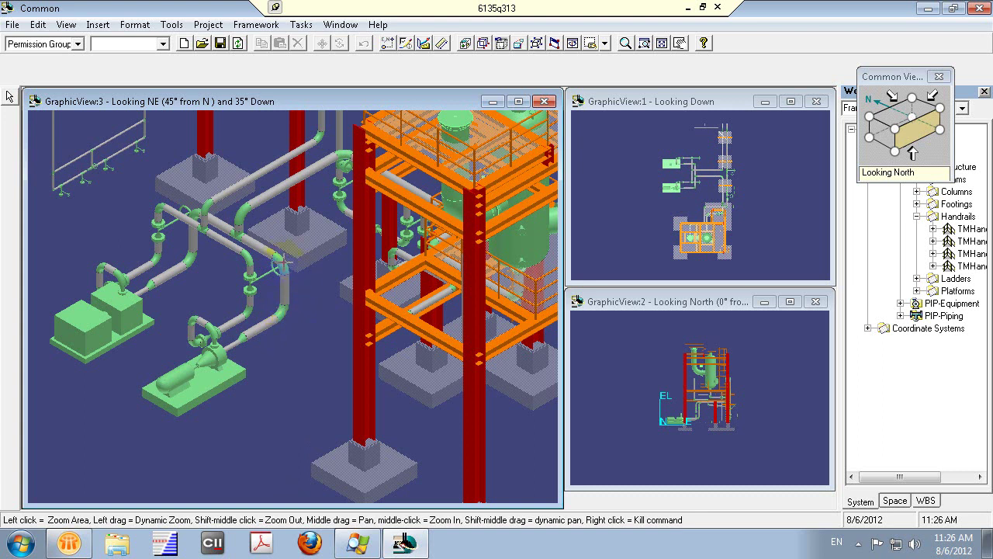
{"action": "middle_click_drag", "start_coordinate": [298, 287], "coordinate": [285, 266]}
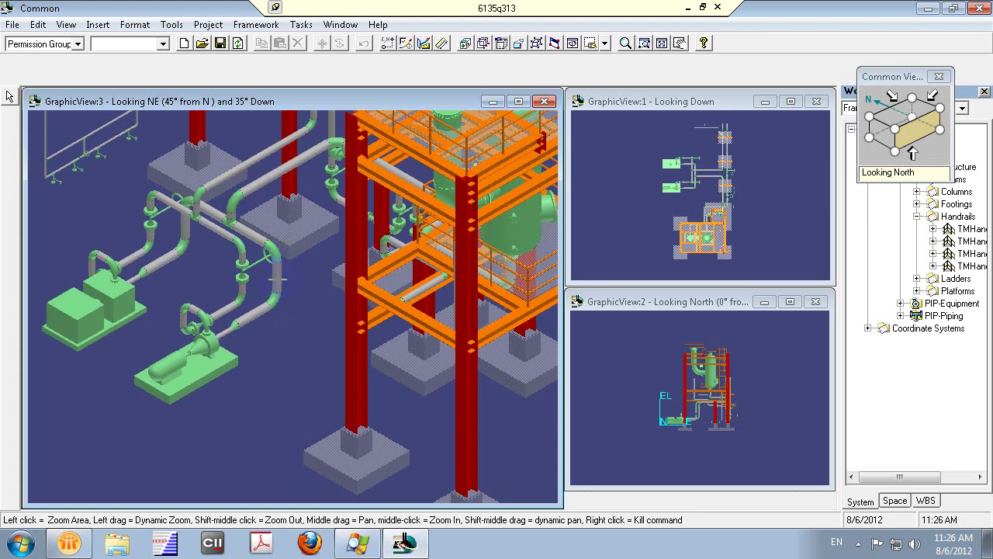
Zoom out and pan the plant model in GraphicView:3, and shift the plan view in GraphicView:1 with the Pan tool.
{"action": "scroll", "coordinate": [278, 278], "scroll_direction": "down", "scroll_amount": 5}
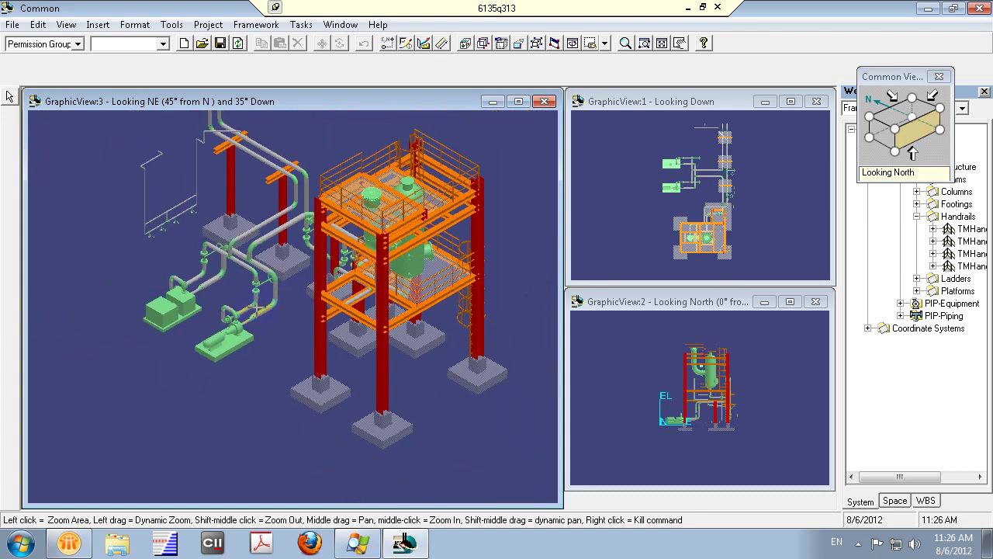
{"action": "middle_click_drag", "start_coordinate": [286, 286], "coordinate": [253, 312]}
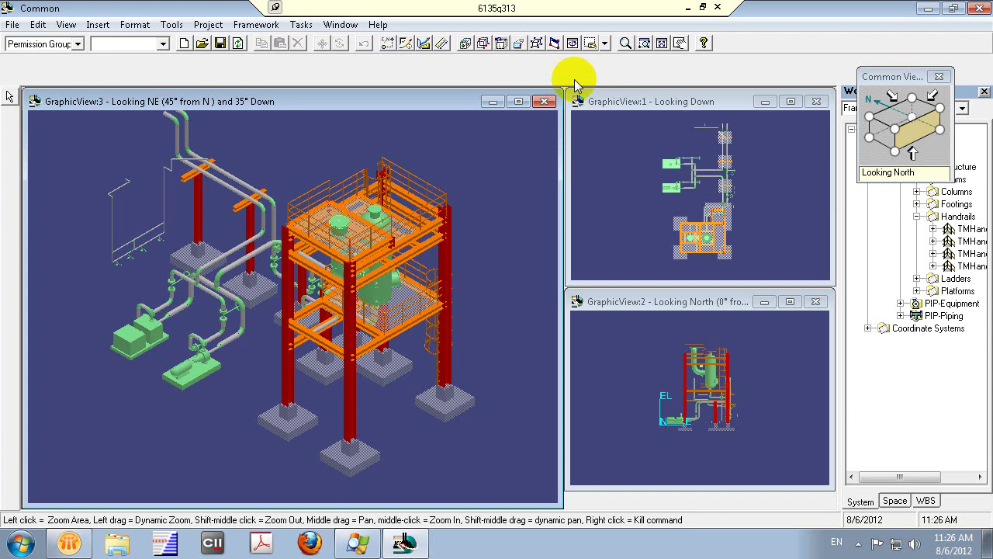
{"action": "left_click", "coordinate": [680, 43]}
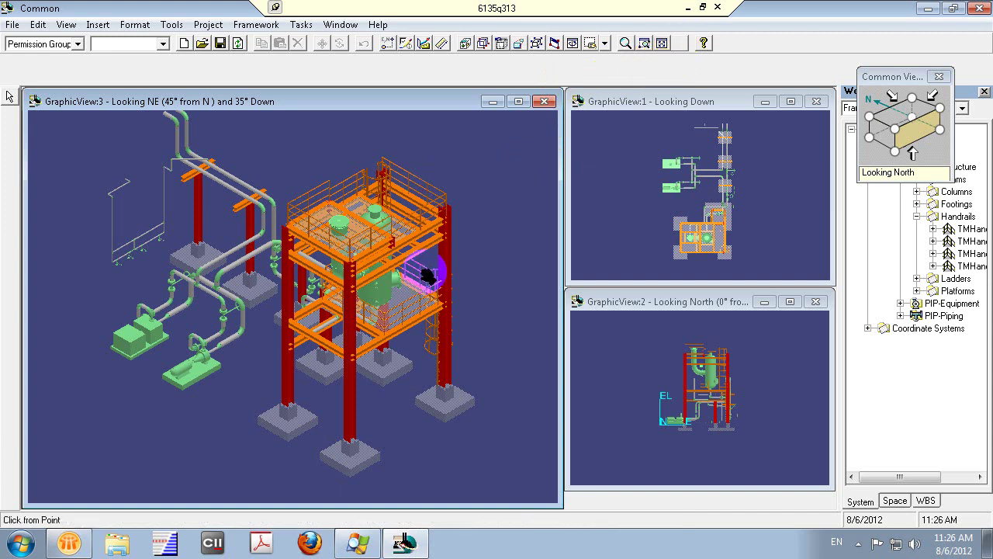
{"action": "left_click_drag", "start_coordinate": [422, 270], "coordinate": [373, 317]}
{"action": "left_click_drag", "start_coordinate": [732, 210], "coordinate": [778, 201]}
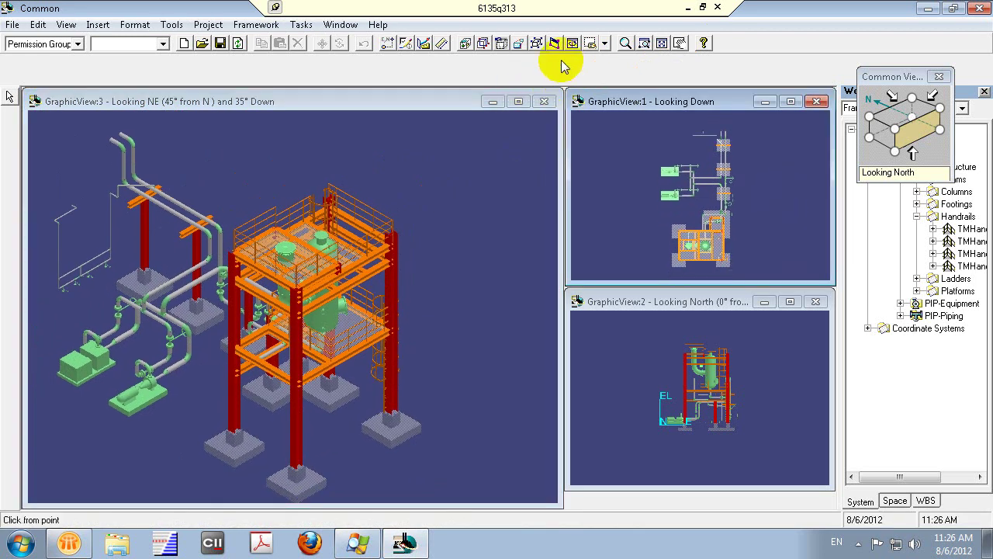
Start the Measure command, and open the SmartSketch options to examine the settings for locating points.
{"action": "left_click", "coordinate": [441, 45]}
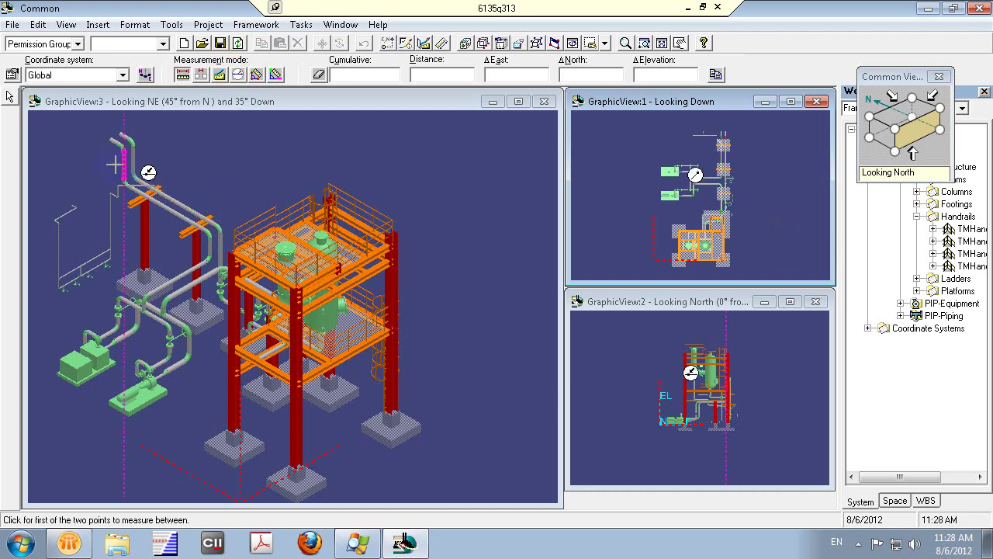
{"action": "left_click", "coordinate": [172, 25]}
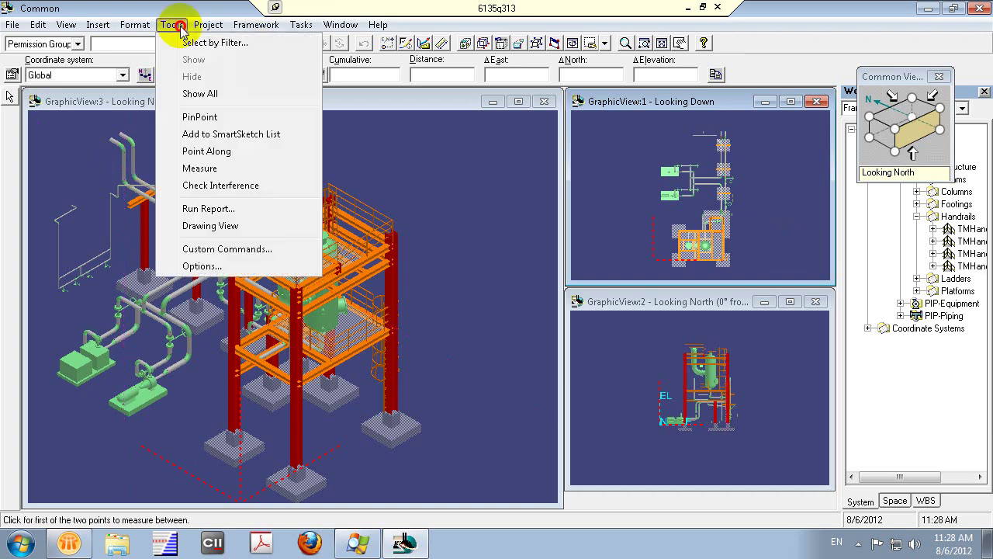
{"action": "left_click", "coordinate": [203, 266]}
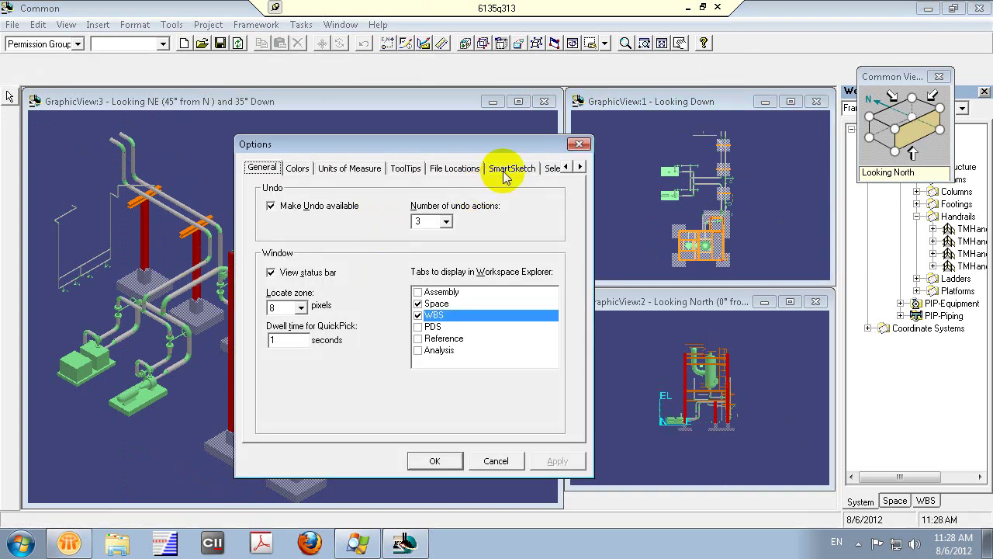
{"action": "left_click", "coordinate": [505, 170]}
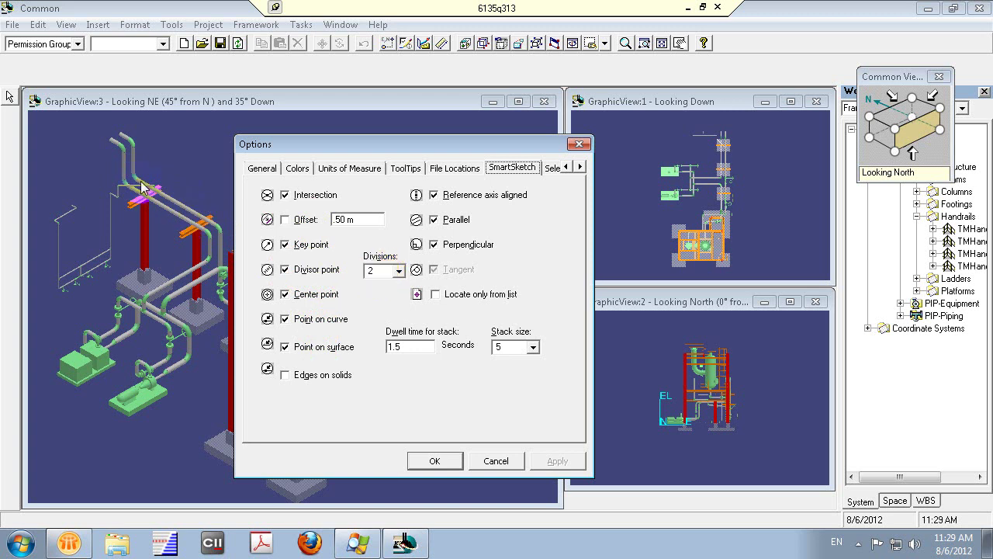
Try 3 divisions for the SmartSketch divisor point, return it to 2, and discard the option changes.
{"action": "left_click", "coordinate": [399, 271]}
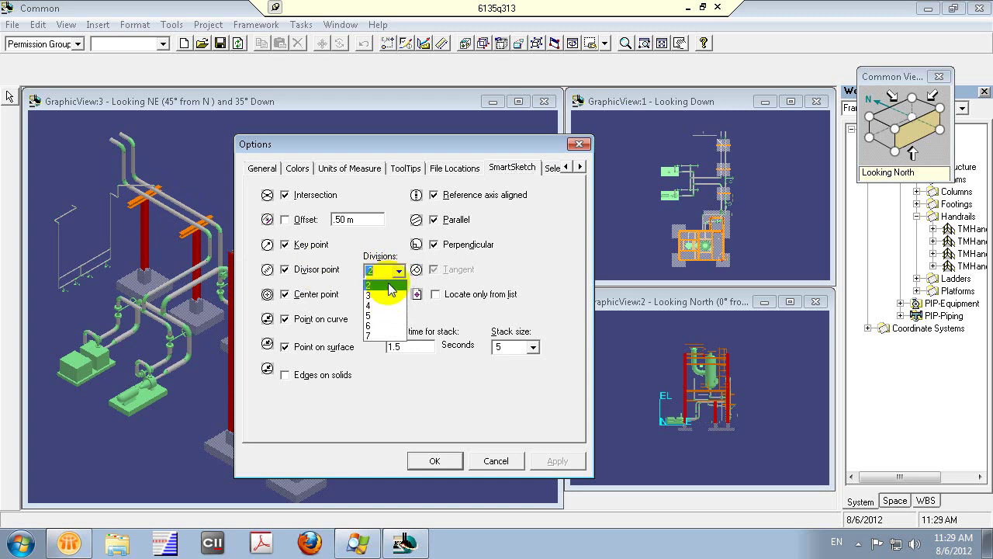
{"action": "left_click", "coordinate": [388, 294]}
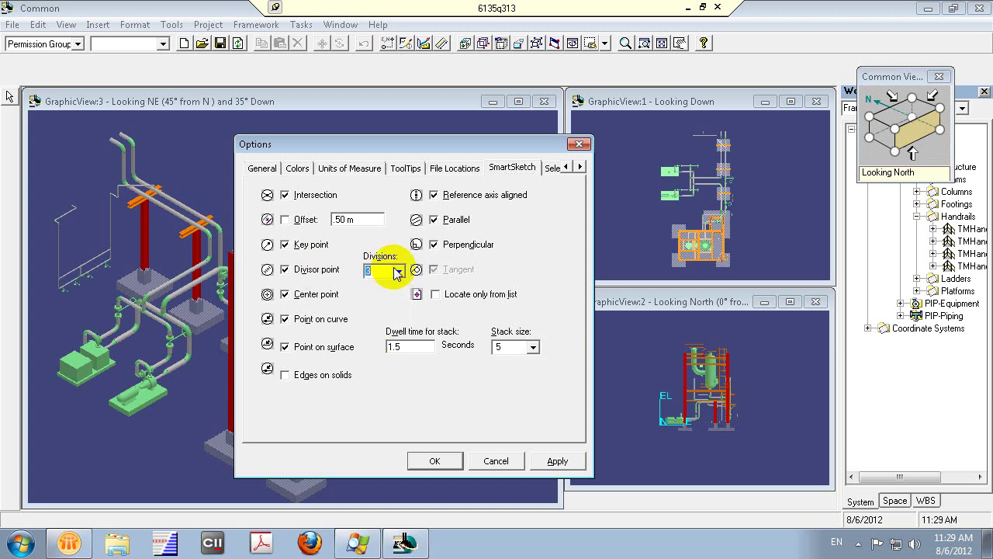
{"action": "left_click", "coordinate": [398, 271]}
{"action": "left_click", "coordinate": [384, 284]}
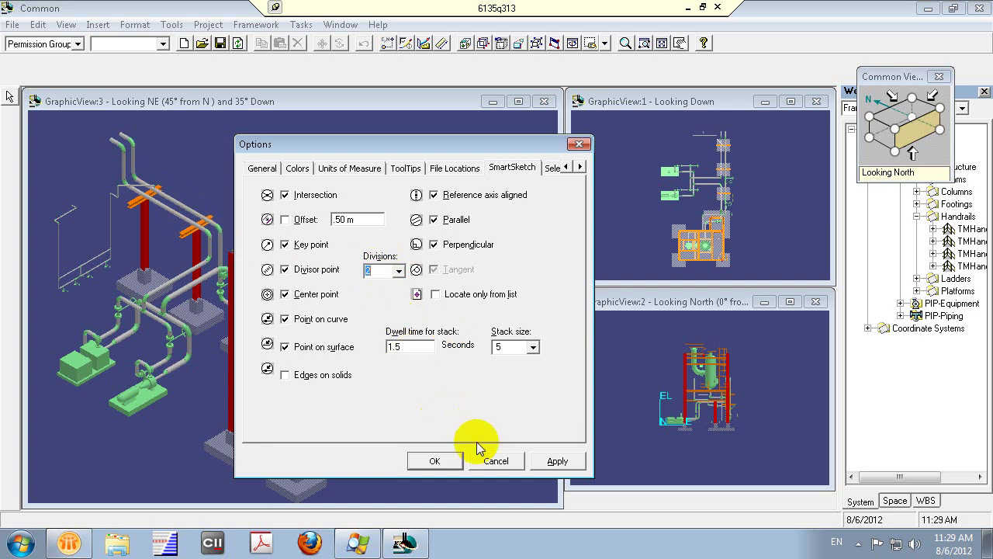
{"action": "left_click", "coordinate": [417, 347]}
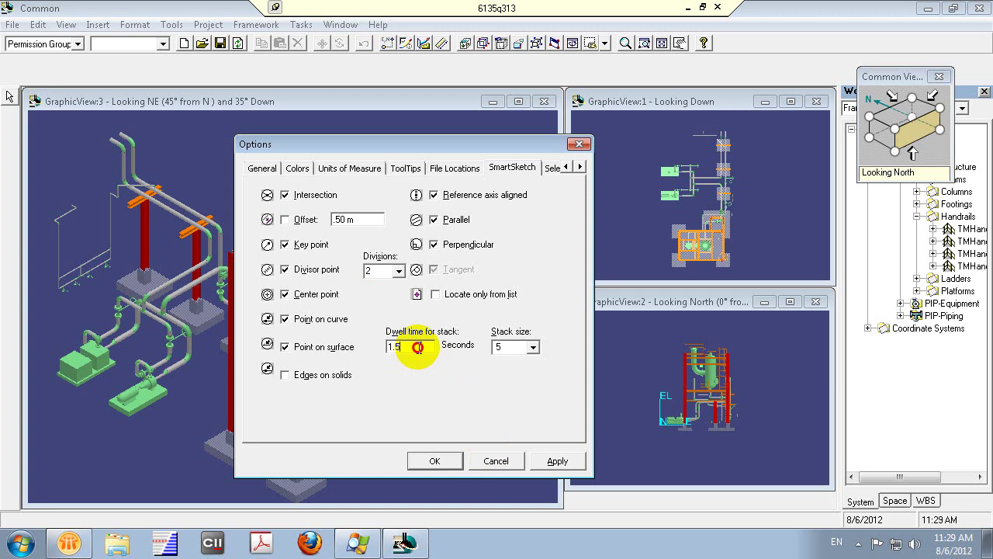
{"action": "left_click_drag", "start_coordinate": [418, 347], "coordinate": [385, 338]}
{"action": "left_click", "coordinate": [496, 460]}
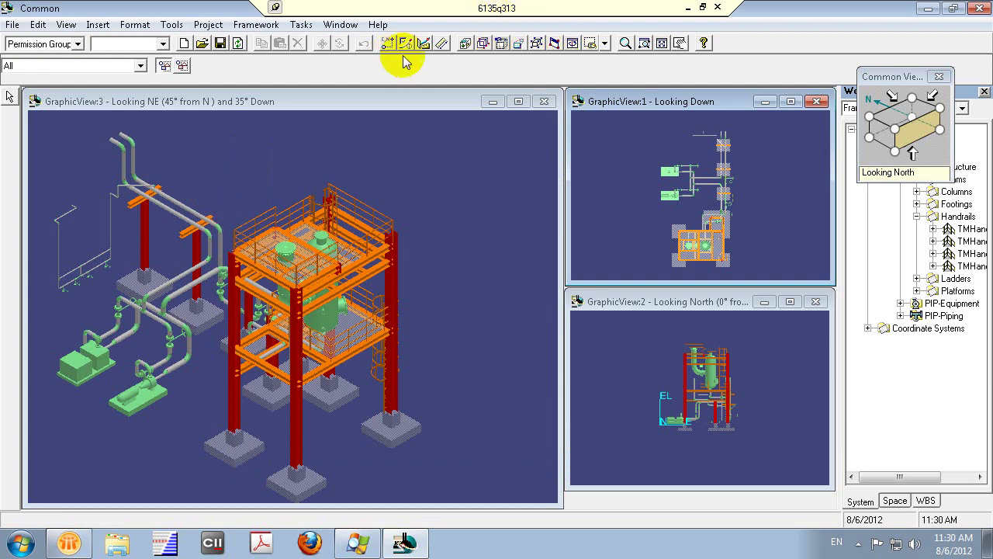
Measure the distance between the two elbows of the overhead pipe crossing the orange supports in GraphicView:3.
{"action": "left_click", "coordinate": [442, 42]}
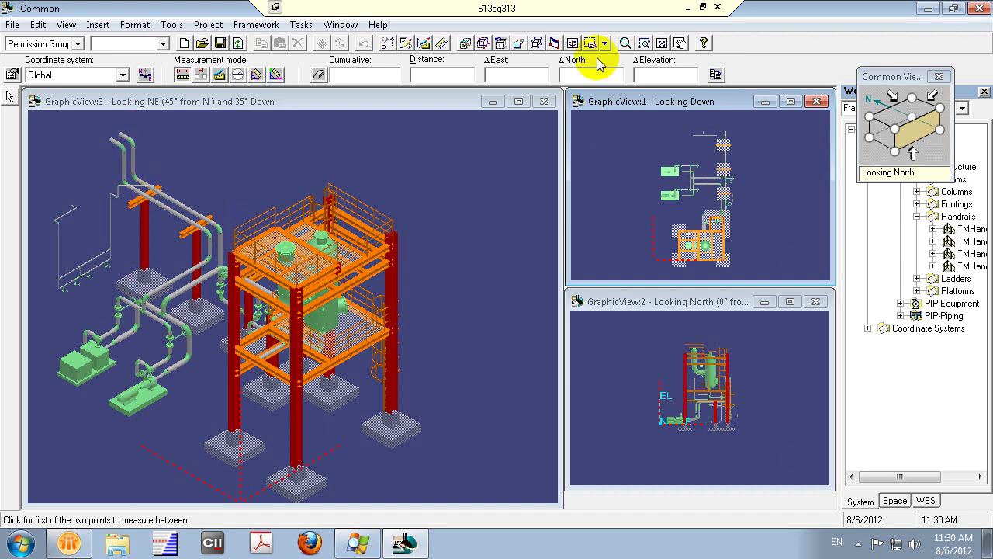
{"action": "left_click", "coordinate": [625, 43]}
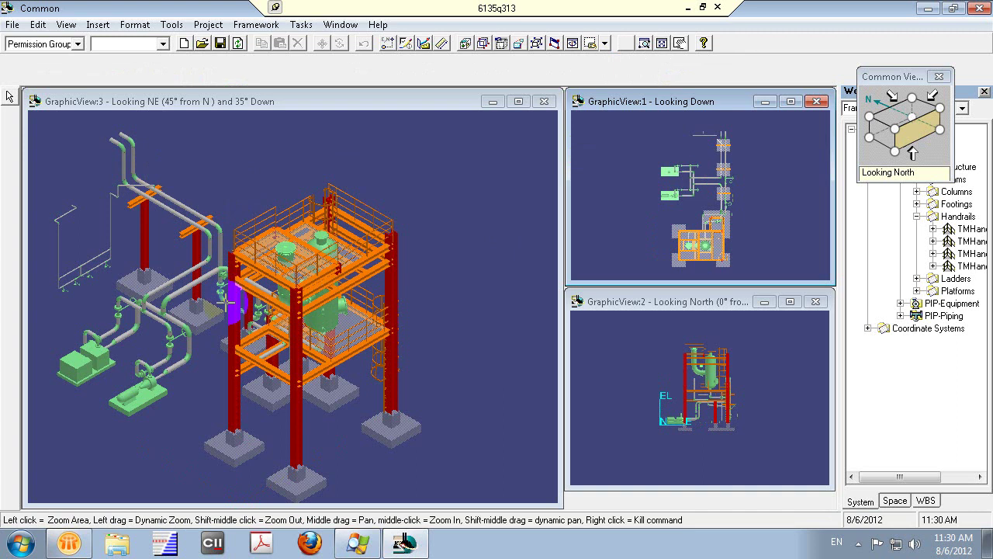
{"action": "left_click_drag", "start_coordinate": [190, 191], "coordinate": [325, 254]}
{"action": "right_click", "coordinate": [380, 151]}
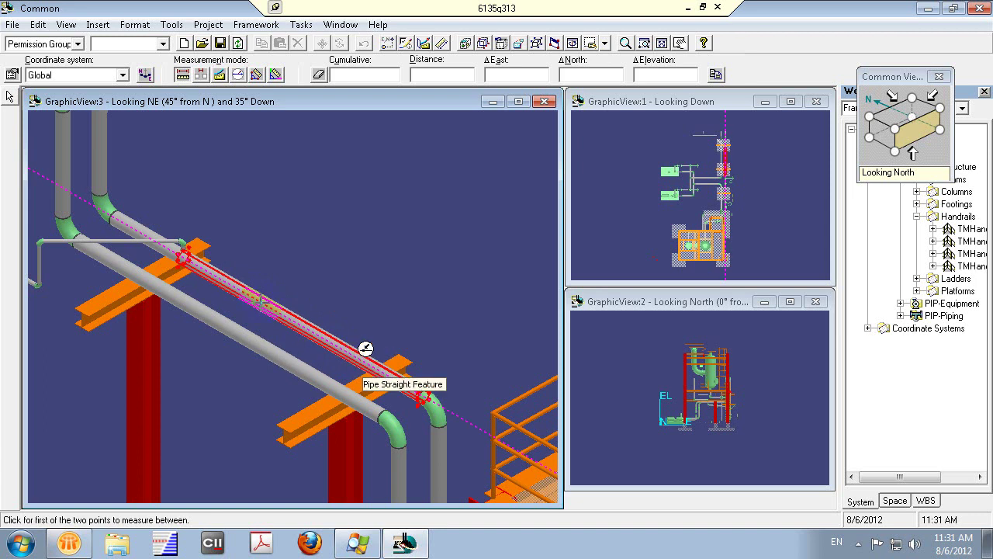
{"action": "left_click", "coordinate": [437, 403]}
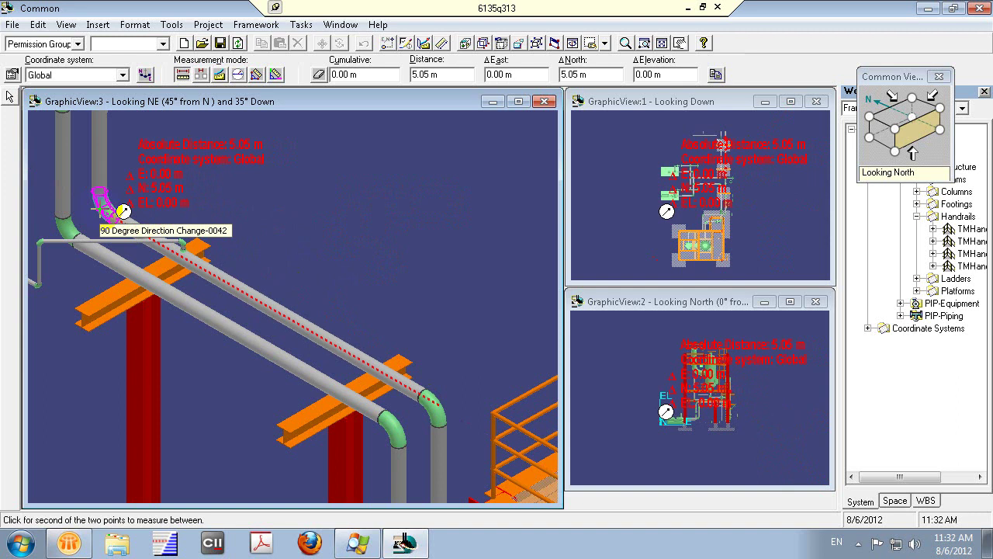
{"action": "left_click", "coordinate": [123, 210]}
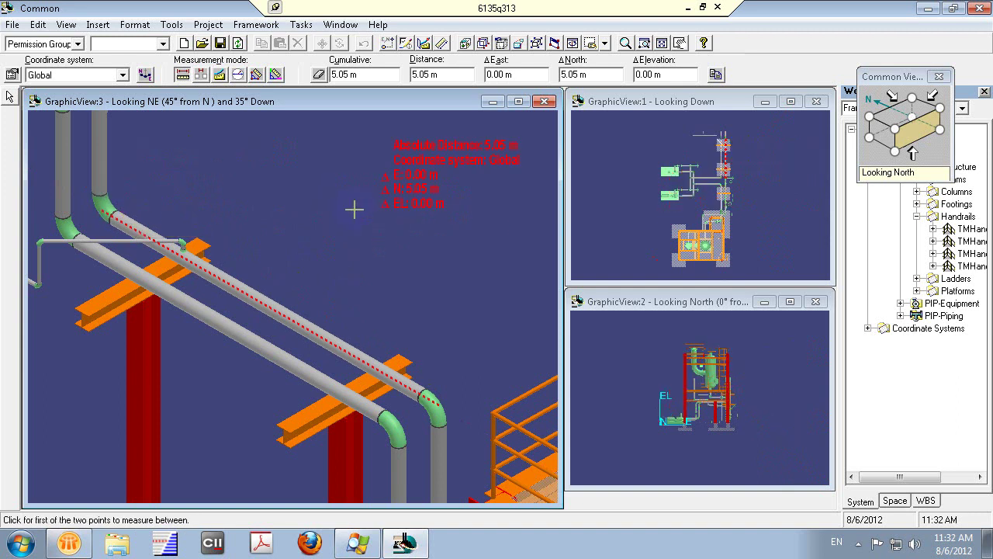
{"action": "left_click", "coordinate": [672, 72]}
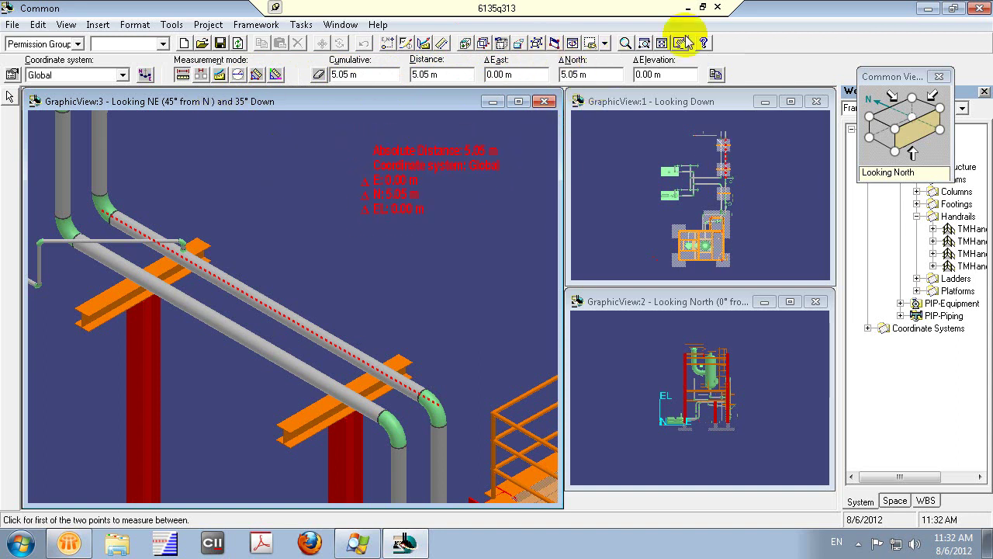
Zoom GraphicView:3 back out to the plant model and rotate it about the view origin to 88° from N and 28° down.
{"action": "left_click", "coordinate": [627, 42]}
{"action": "left_click_drag", "start_coordinate": [359, 195], "coordinate": [483, 209]}
{"action": "right_click", "coordinate": [483, 209]}
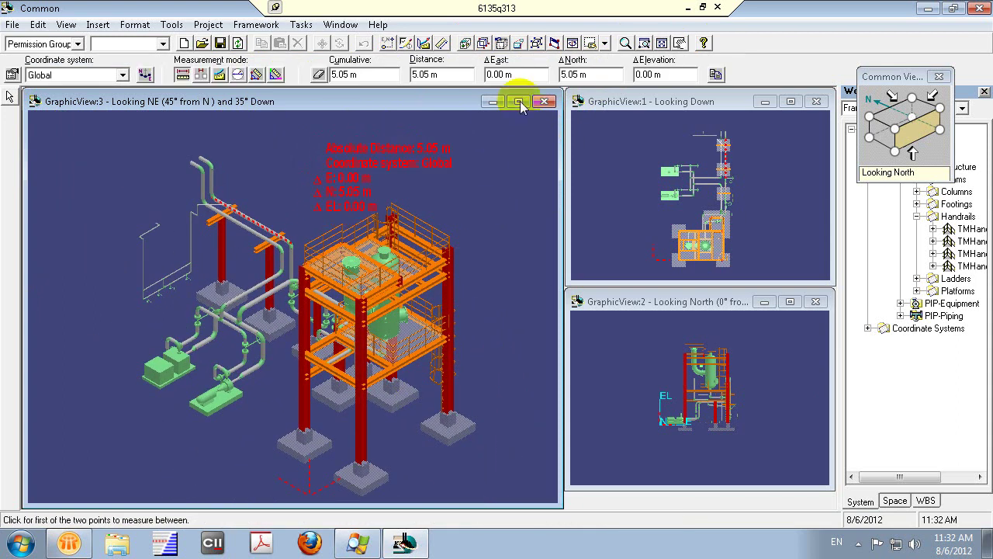
{"action": "left_click", "coordinate": [573, 44]}
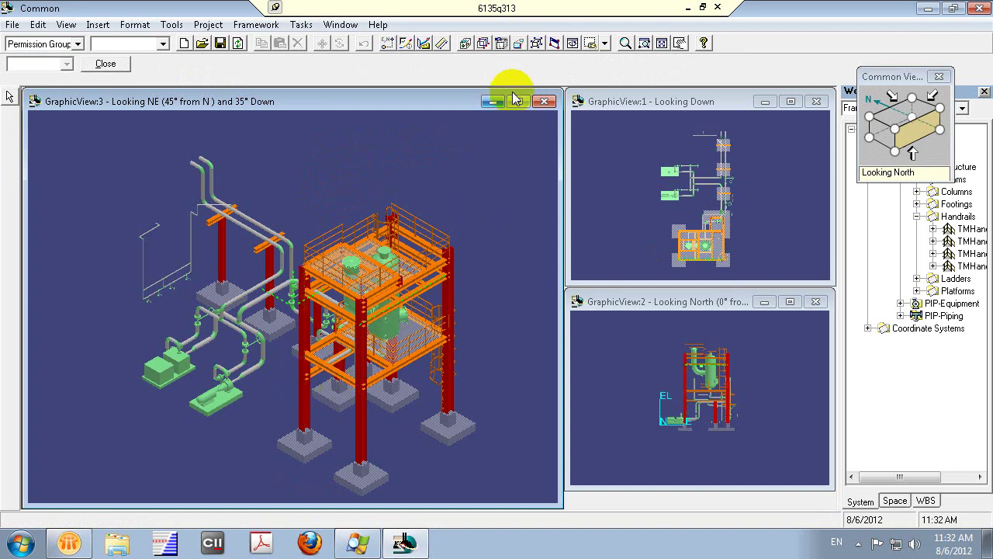
{"action": "left_click", "coordinate": [107, 68]}
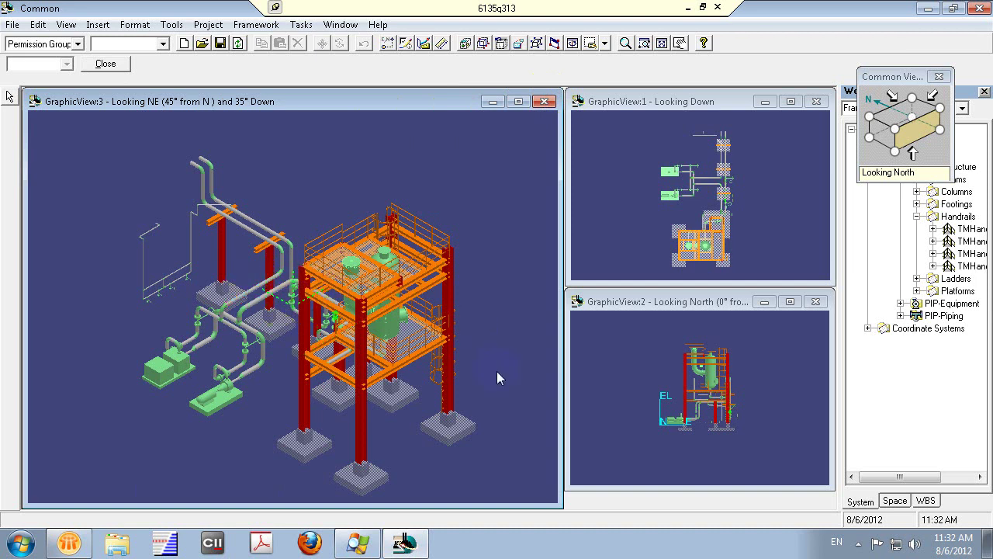
{"action": "middle_click_drag", "start_coordinate": [498, 371], "coordinate": [359, 368], "text": "shift"}
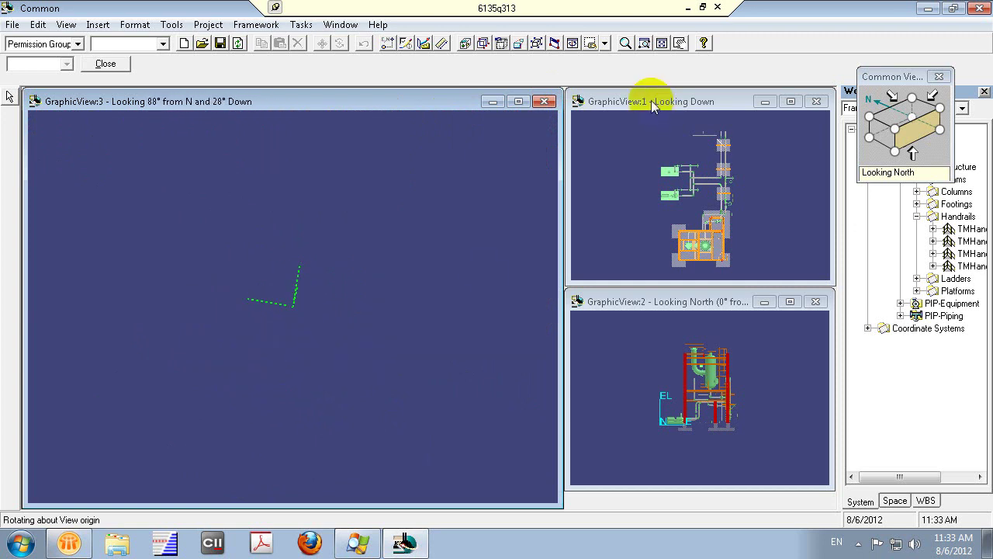
Fit all objects in GraphicView:3, and narrow the rotated view to the plant model with two successive zoom areas.
{"action": "left_click", "coordinate": [661, 43]}
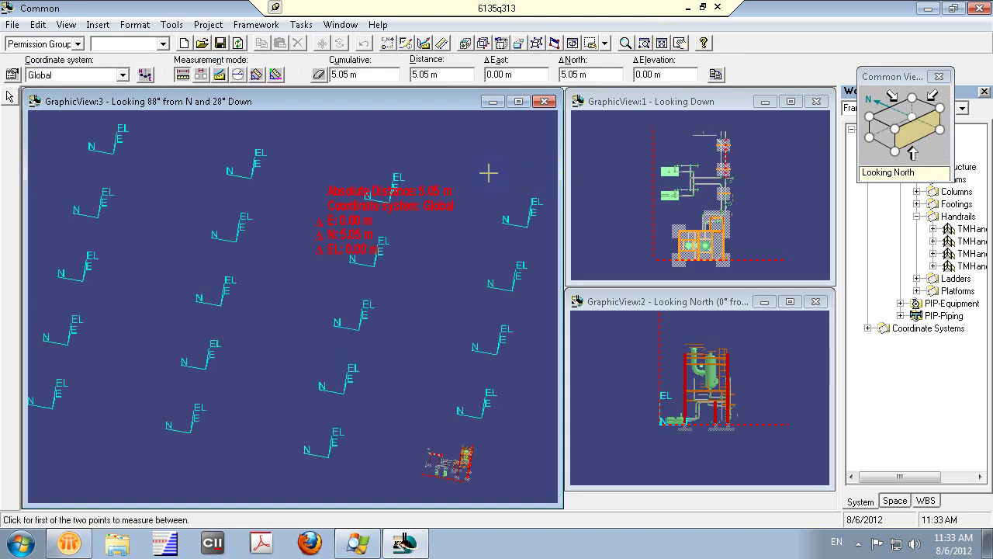
{"action": "left_click", "coordinate": [644, 43]}
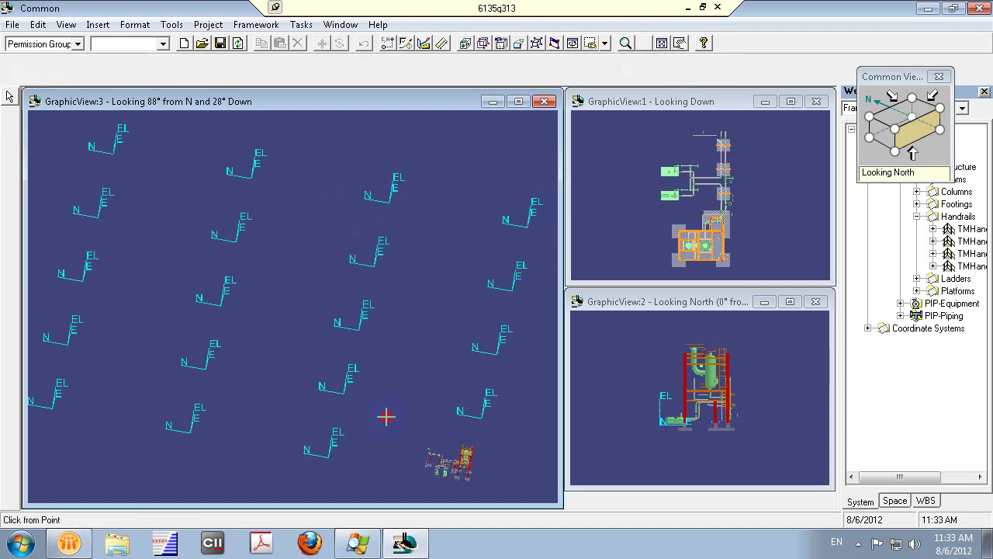
{"action": "left_click_drag", "start_coordinate": [386, 417], "coordinate": [476, 477]}
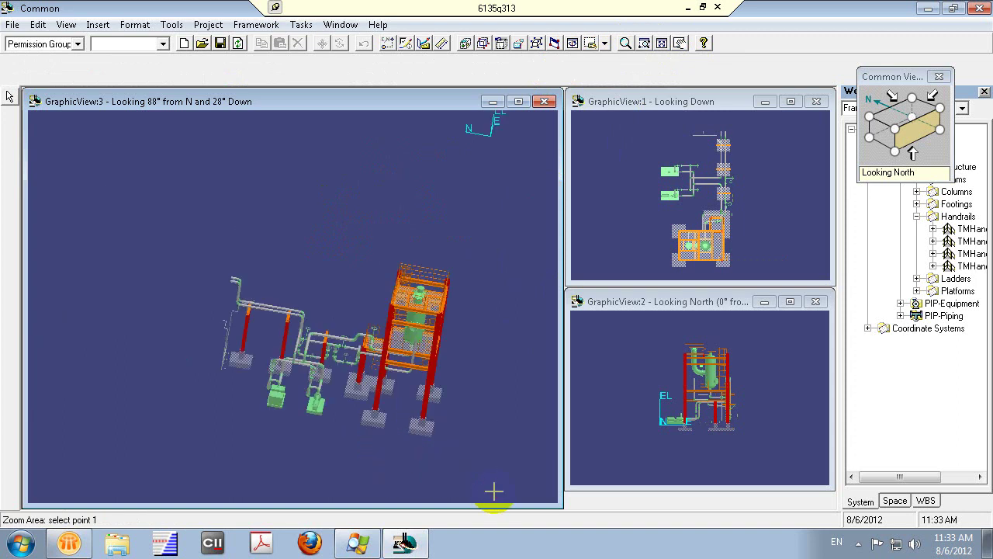
{"action": "left_click", "coordinate": [168, 237]}
{"action": "scroll", "coordinate": [464, 431], "scroll_direction": "up", "scroll_amount": 2}
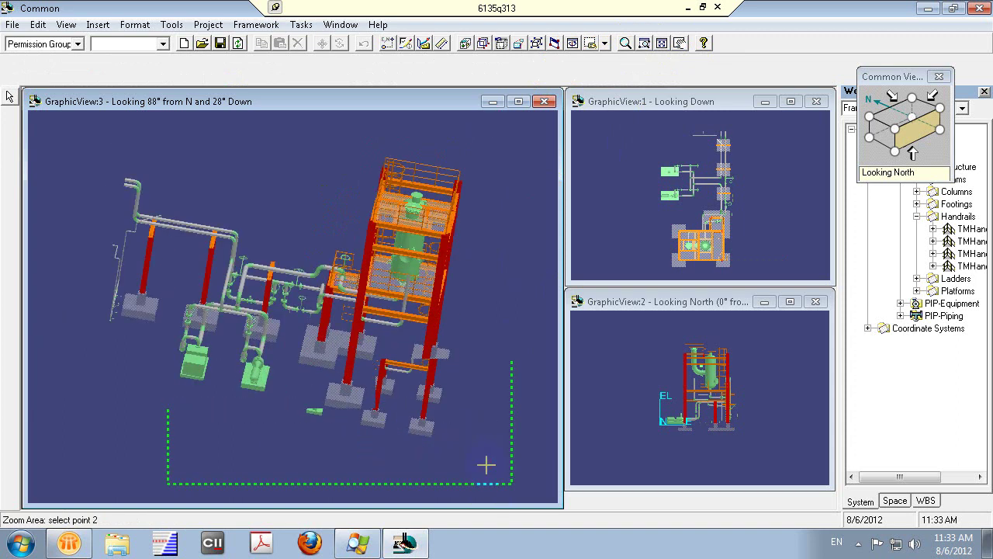
{"action": "left_click", "coordinate": [486, 465]}
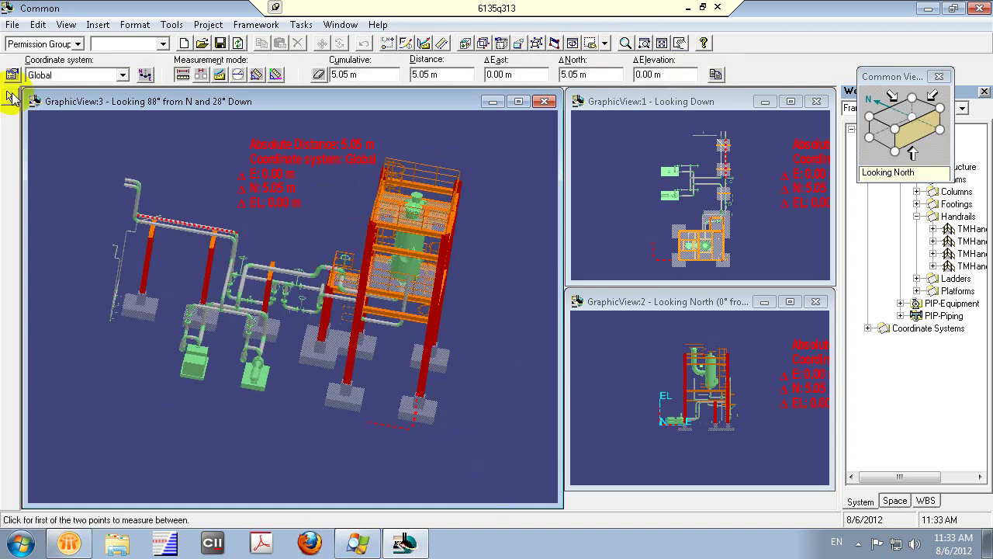
Select the vertical pipe beside the support columns, and rotate GraphicView:3 to 87° from N and 29° down.
{"action": "left_click", "coordinate": [11, 96]}
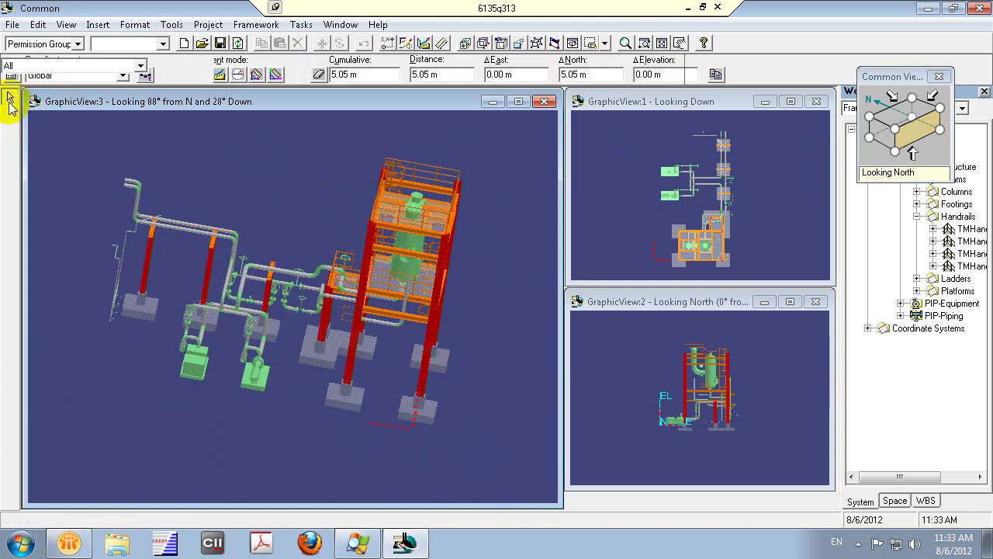
{"action": "left_click", "coordinate": [288, 313]}
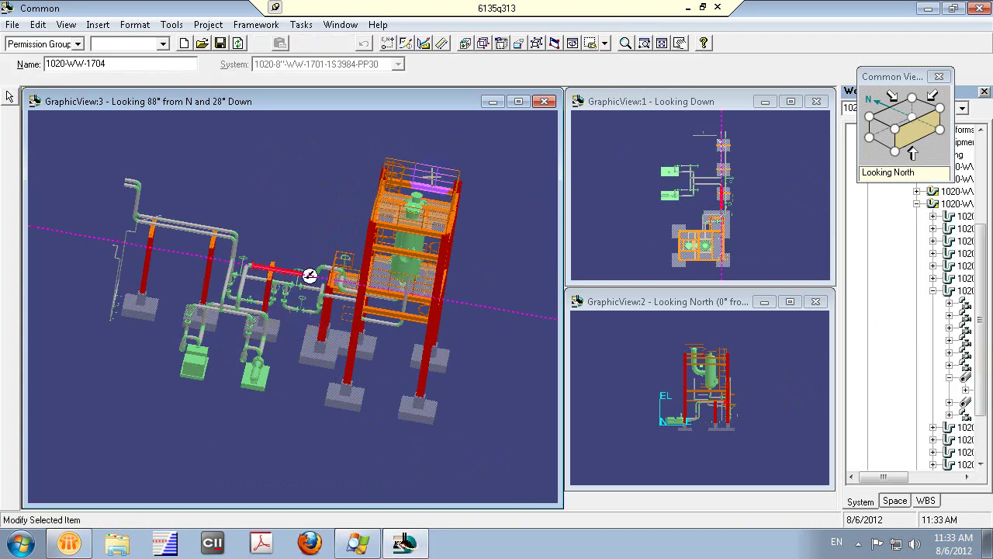
{"action": "left_click", "coordinate": [309, 276]}
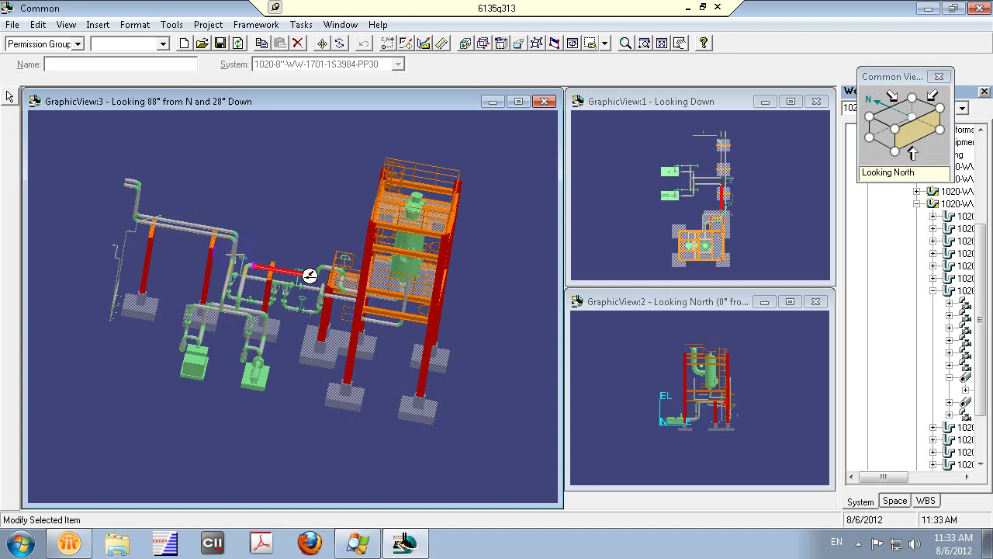
{"action": "left_click", "coordinate": [257, 255]}
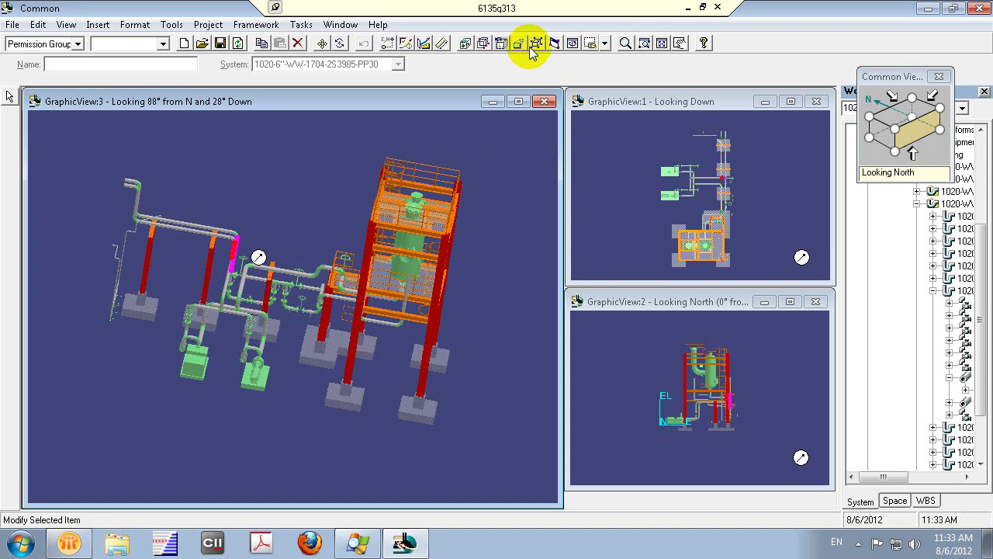
{"action": "left_click", "coordinate": [571, 42]}
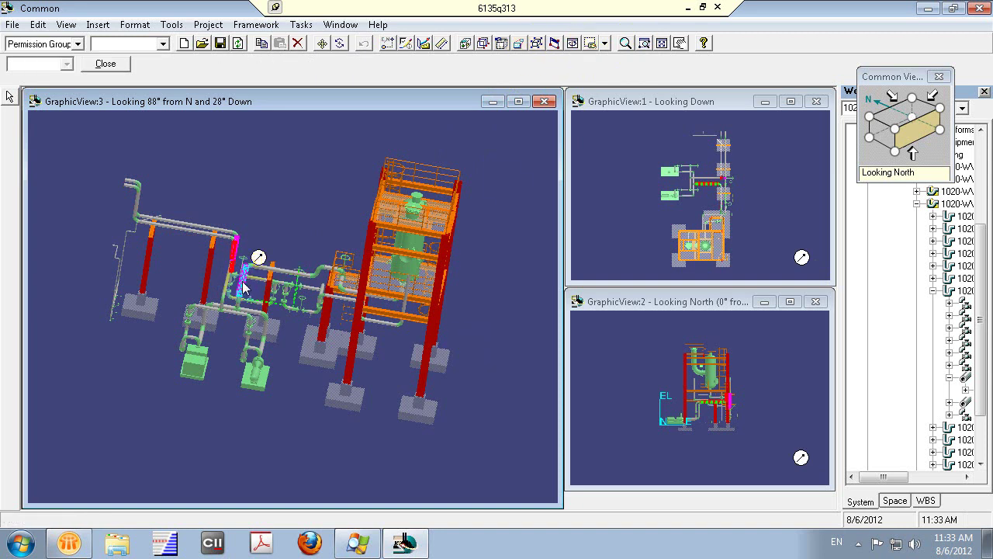
{"action": "mouse_move", "coordinate": [284, 398]}
{"action": "left_mouse_down"}
{"action": "mouse_move", "coordinate": [270, 406]}
{"action": "mouse_move", "coordinate": [293, 402]}
{"action": "mouse_move", "coordinate": [289, 408]}
{"action": "mouse_move", "coordinate": [288, 383]}
{"action": "mouse_move", "coordinate": [299, 398]}
{"action": "mouse_move", "coordinate": [290, 392]}
{"action": "left_mouse_up"}
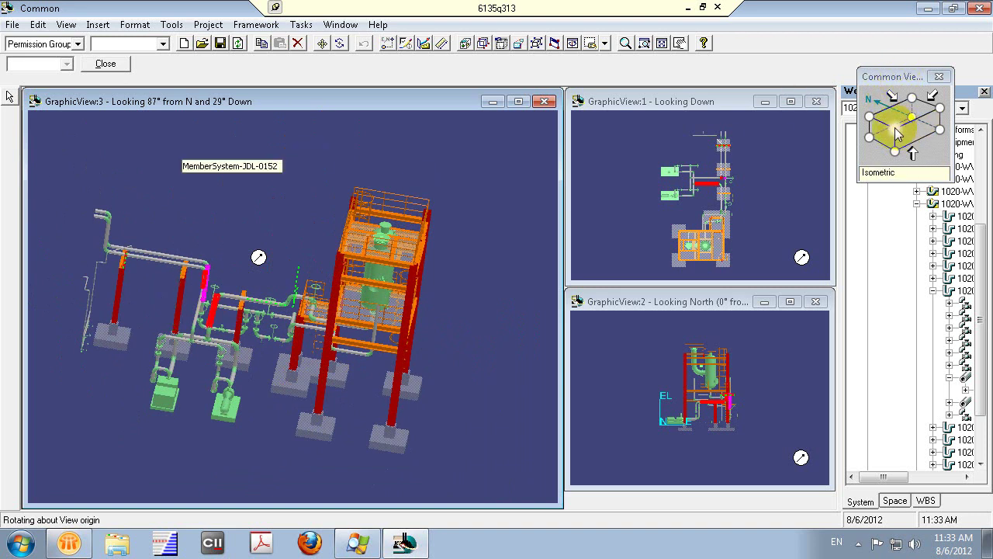
Restore the saved Isometric view in GraphicView:3, fit it to the selected pipe, and clear the selection.
{"action": "left_click", "coordinate": [605, 45]}
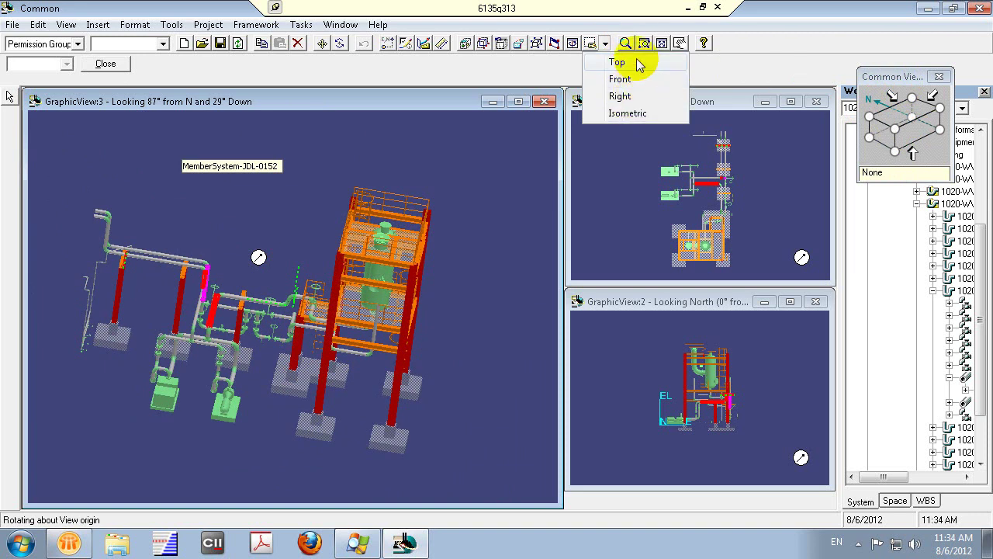
{"action": "left_click", "coordinate": [635, 114]}
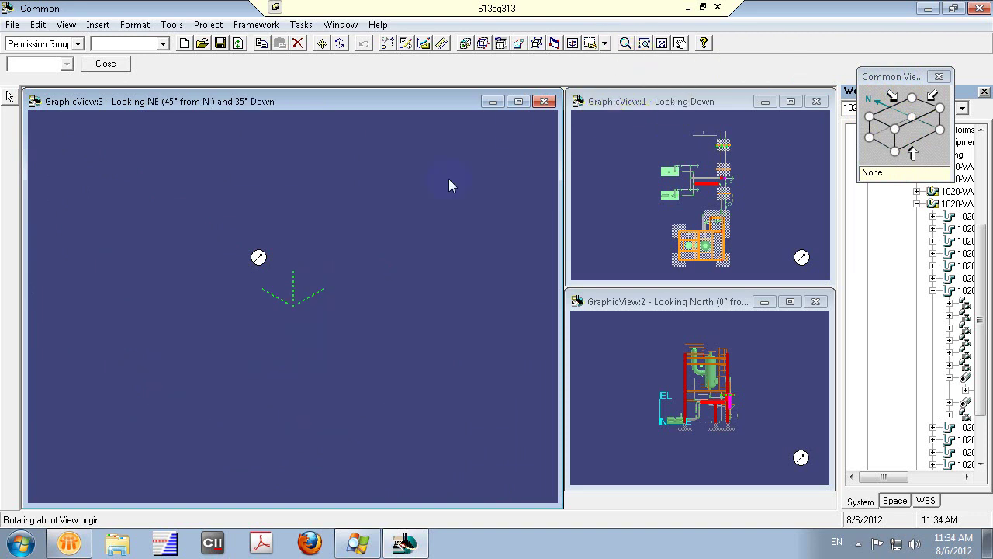
{"action": "left_click", "coordinate": [661, 42]}
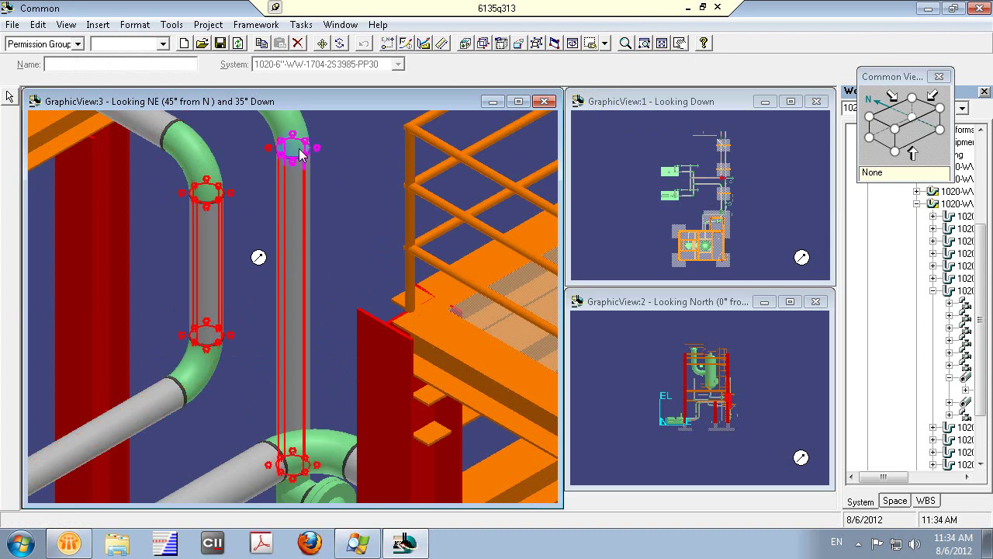
{"action": "left_click", "coordinate": [625, 44]}
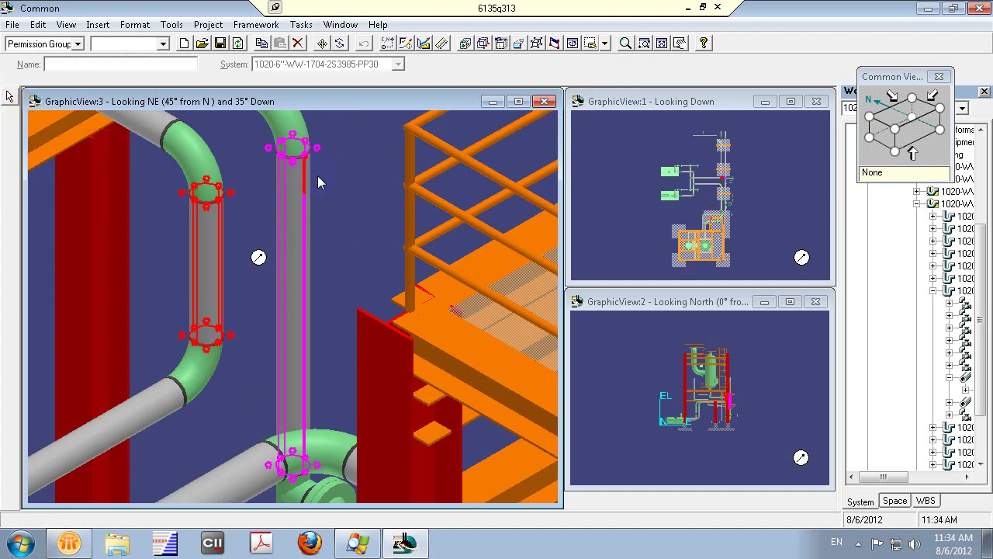
{"action": "left_click", "coordinate": [10, 97]}
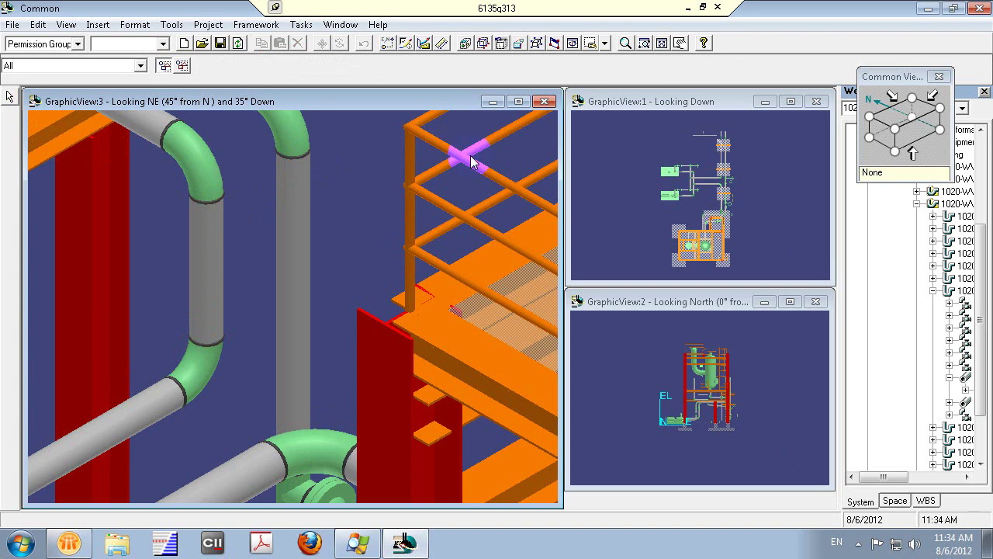
Fit all objects in GraphicView:3 and narrow the isometric view to the plant model with two successive zoom areas.
{"action": "left_click", "coordinate": [604, 42]}
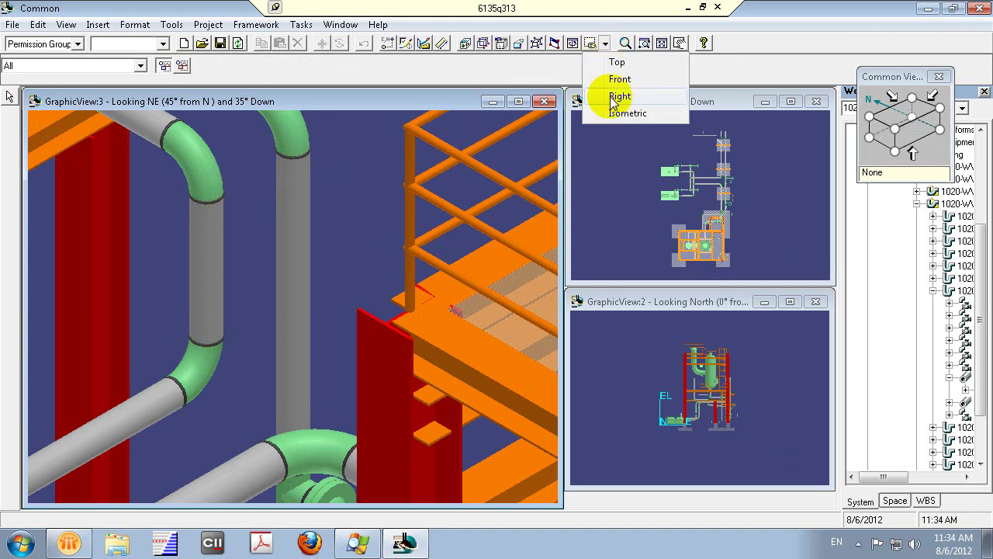
{"action": "left_click", "coordinate": [662, 42]}
{"action": "left_click", "coordinate": [662, 42]}
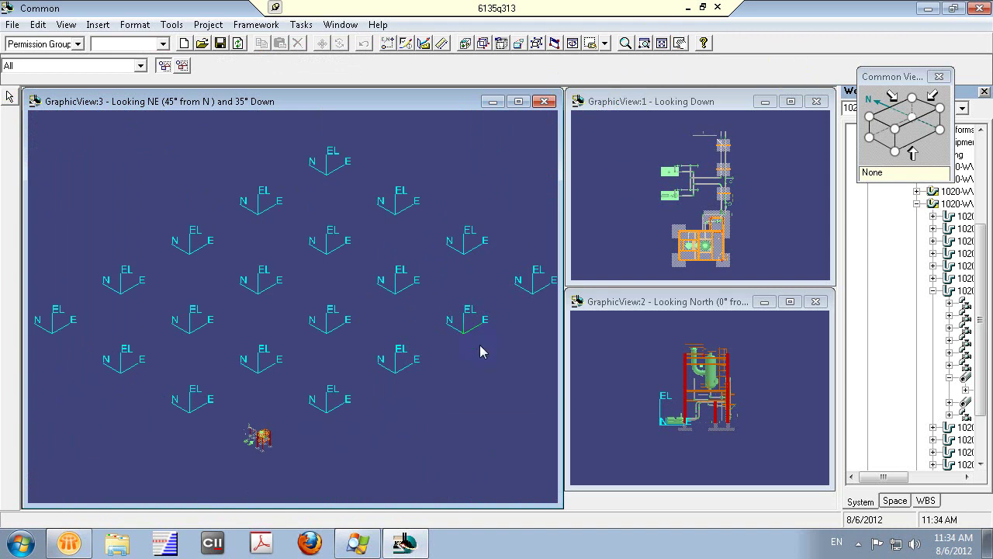
{"action": "left_click", "coordinate": [644, 43]}
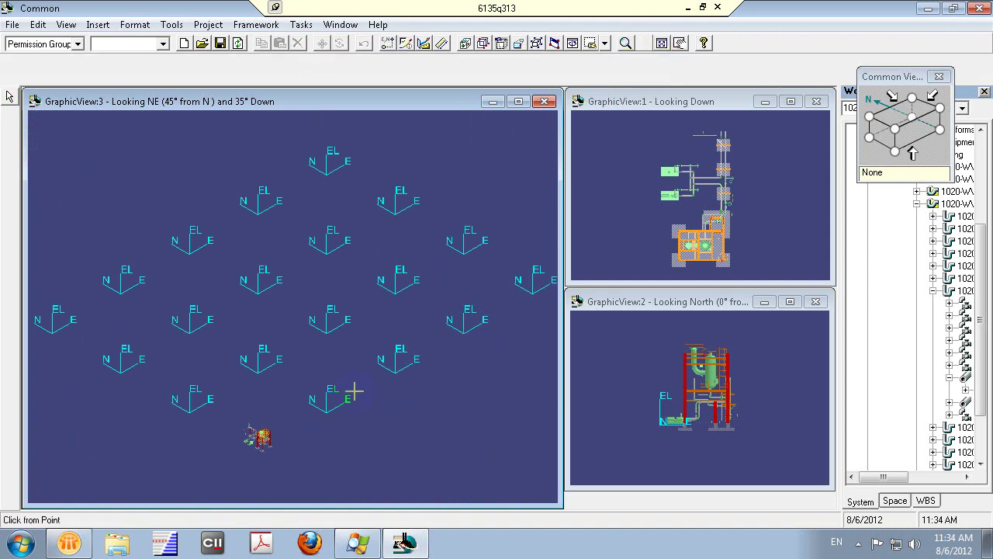
{"action": "left_click", "coordinate": [235, 409]}
{"action": "left_click", "coordinate": [291, 469]}
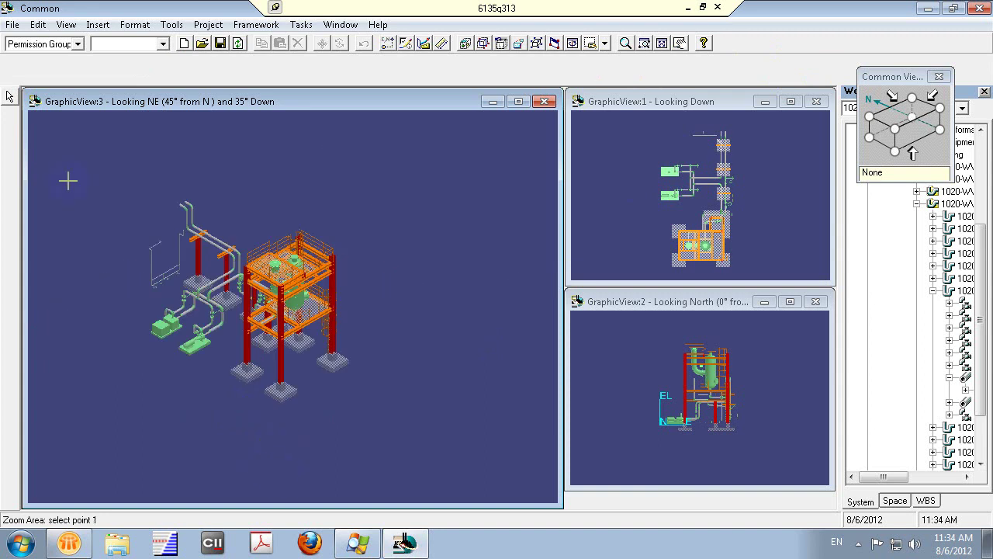
{"action": "left_click", "coordinate": [85, 181]}
{"action": "left_click", "coordinate": [408, 449]}
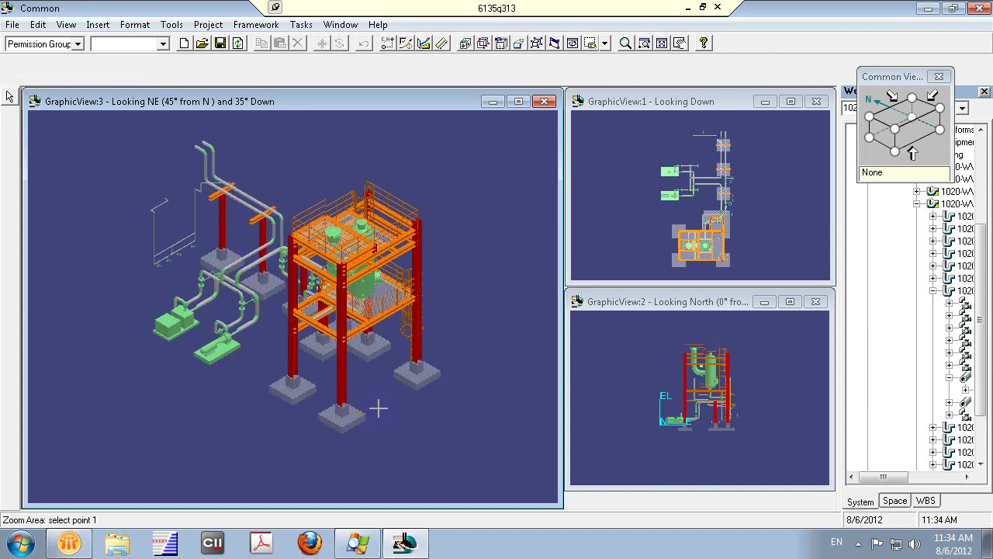
{"action": "key", "text": "Escape"}
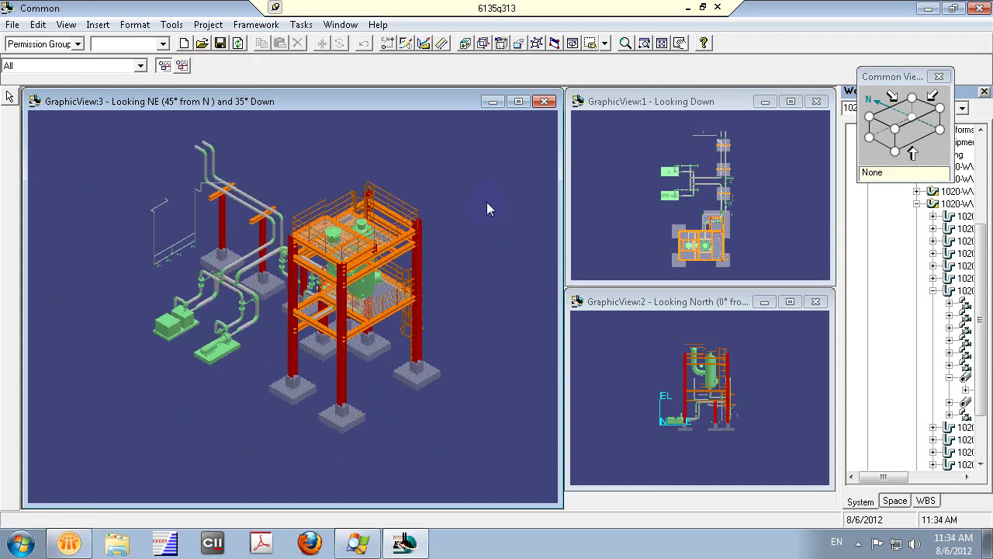
Rotate GraphicView:3 about the view origin to 48° from N and 41° down, and pan the plant model back into view.
{"action": "left_click", "coordinate": [572, 43]}
{"action": "mouse_move", "coordinate": [464, 388]}
{"action": "left_mouse_down"}
{"action": "mouse_move", "coordinate": [472, 395]}
{"action": "mouse_move", "coordinate": [460, 399]}
{"action": "mouse_move", "coordinate": [452, 382]}
{"action": "left_mouse_up"}
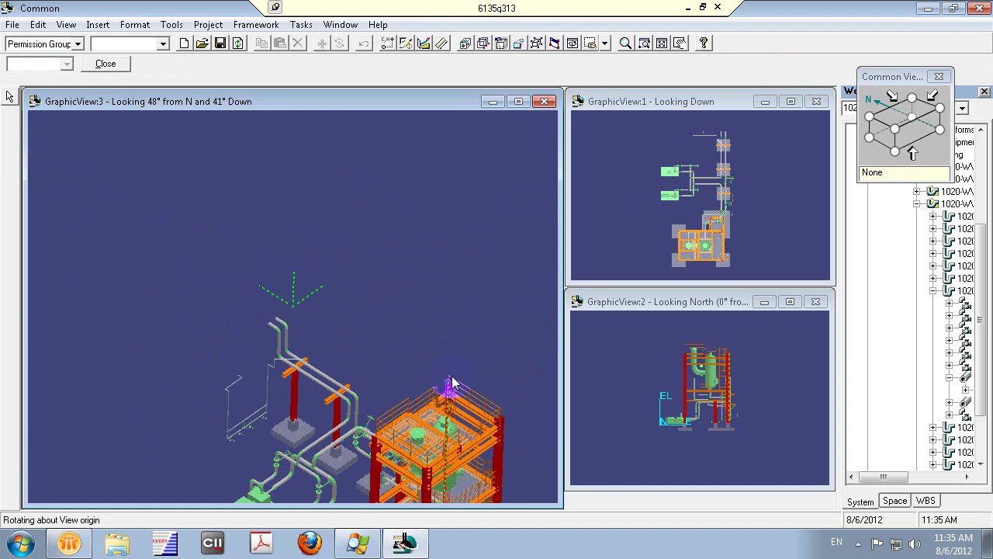
{"action": "left_click", "coordinate": [681, 42]}
{"action": "left_click_drag", "start_coordinate": [460, 364], "coordinate": [281, 322]}
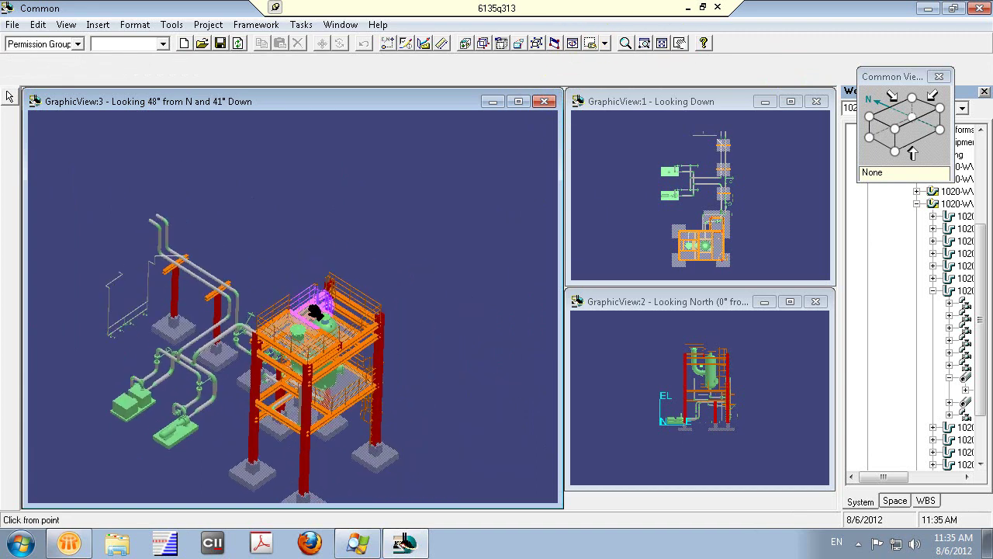
Zoom and pan GraphicView:3 to a close-up of the steel tower's upper platform and vessel nozzles.
{"action": "left_click", "coordinate": [626, 42]}
{"action": "left_click_drag", "start_coordinate": [324, 379], "coordinate": [340, 196]}
{"action": "left_click_drag", "start_coordinate": [414, 442], "coordinate": [415, 412]}
{"action": "middle_click_drag", "start_coordinate": [414, 412], "coordinate": [348, 337]}
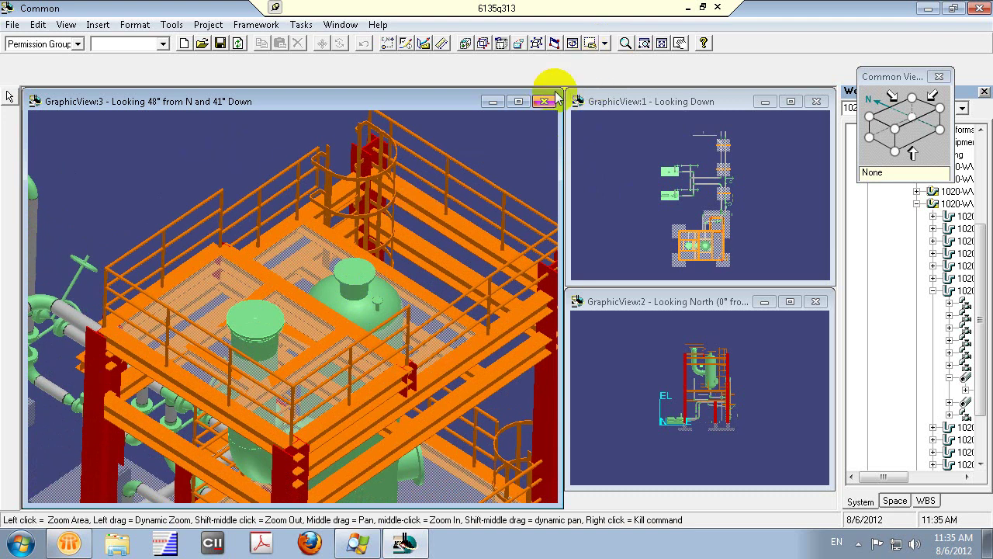
Save the current GraphicView:3 orientation and zoom as a named view called MyView, without a description.
{"action": "left_click", "coordinate": [591, 45]}
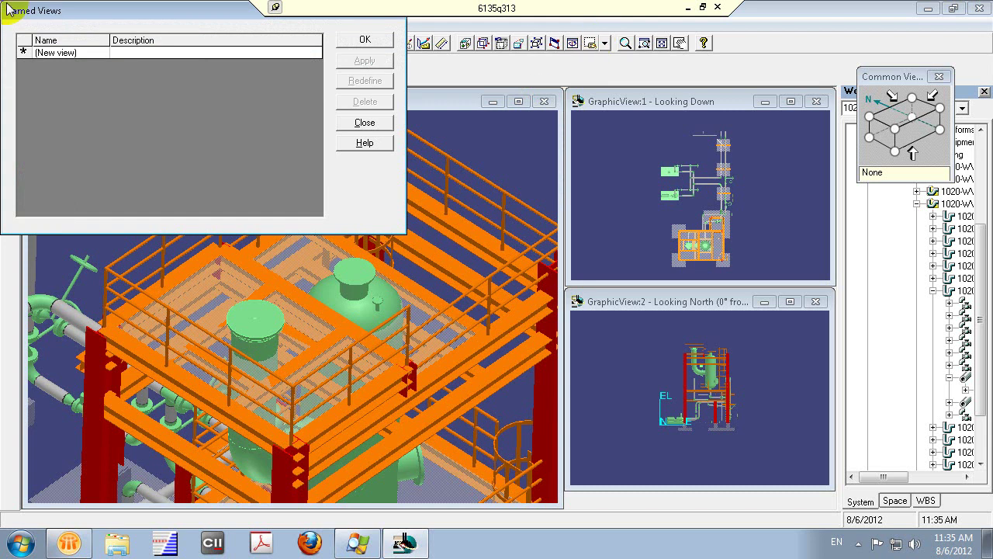
{"action": "left_click_drag", "start_coordinate": [61, 14], "coordinate": [69, 78]}
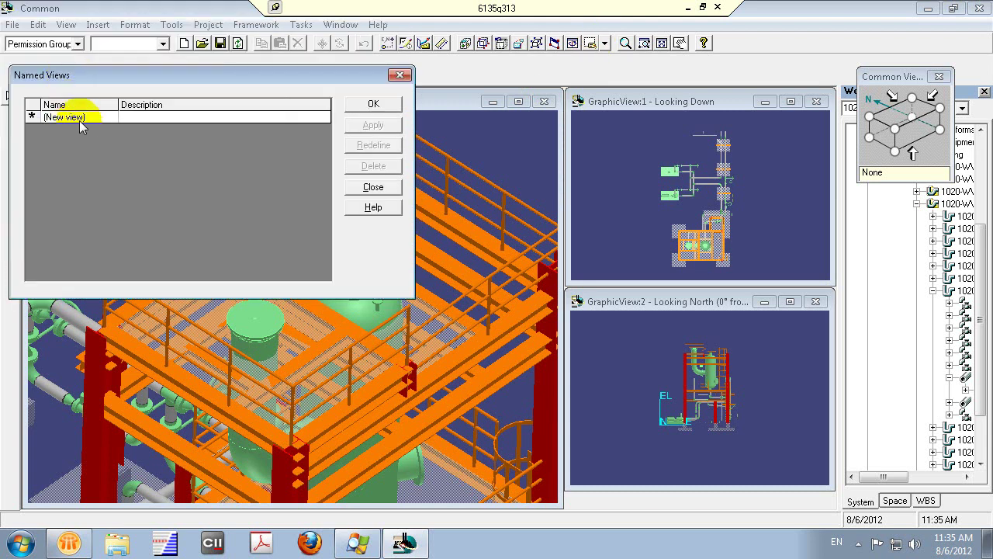
{"action": "left_click", "coordinate": [96, 122]}
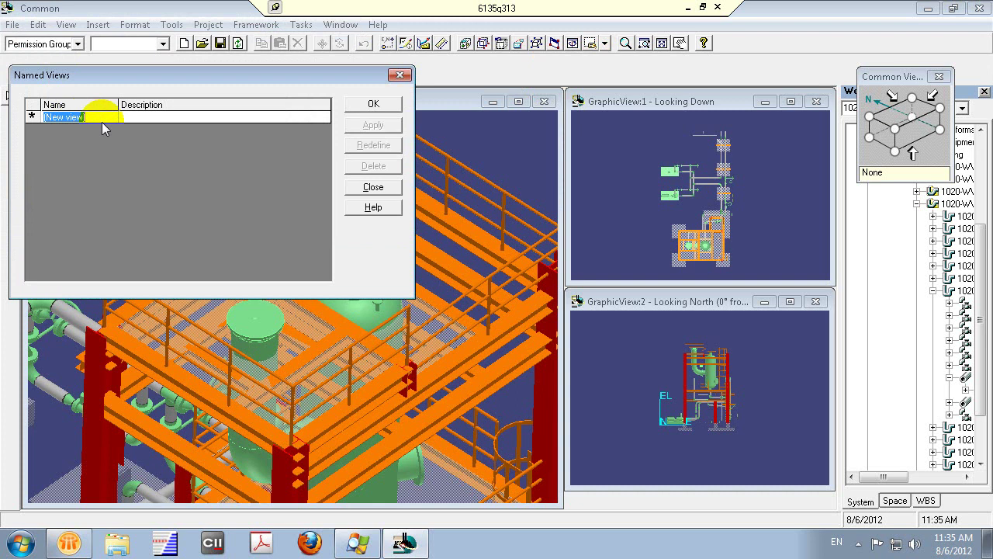
{"action": "type", "text": "MyView"}
{"action": "left_click", "coordinate": [141, 117]}
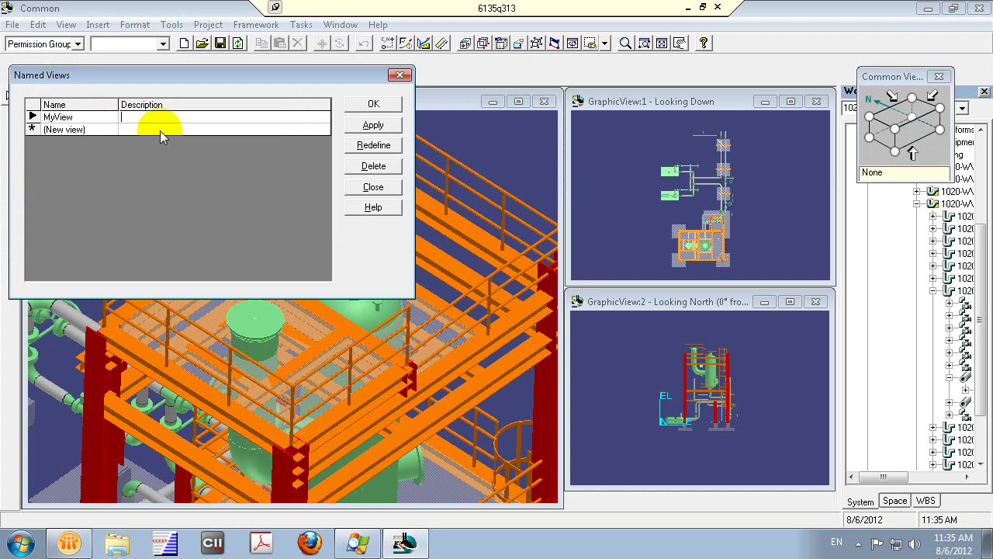
{"action": "left_click", "coordinate": [381, 107]}
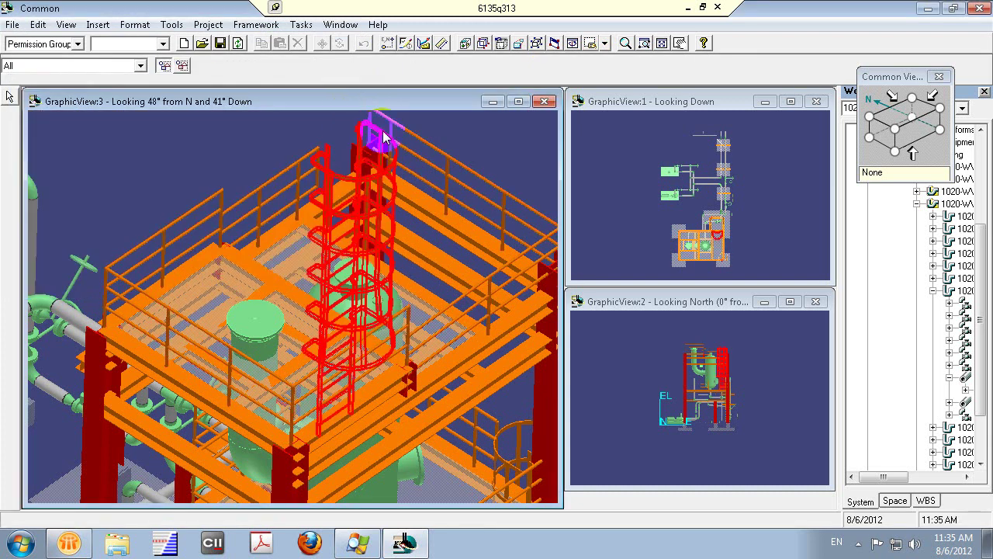
Zoom GraphicView:3 out to the whole plant, restore the Isometric view, and bring the steel tower back into frame.
{"action": "left_click", "coordinate": [625, 43]}
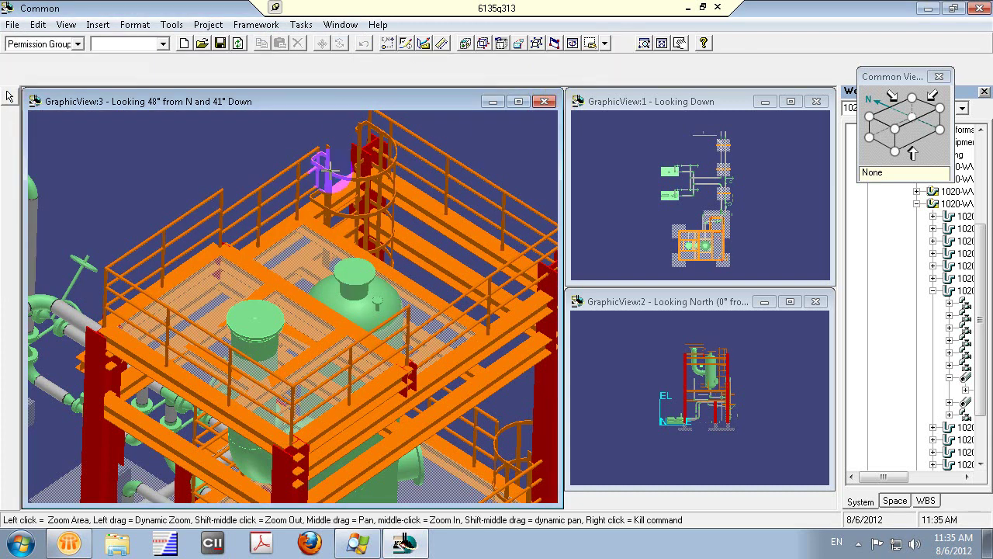
{"action": "left_click_drag", "start_coordinate": [331, 192], "coordinate": [669, 45]}
{"action": "left_click", "coordinate": [605, 43]}
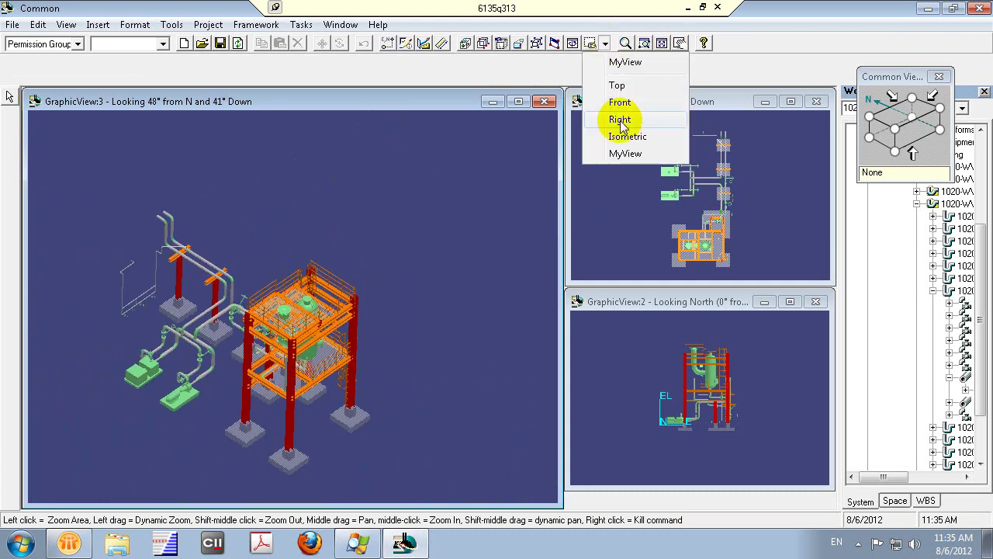
{"action": "left_click", "coordinate": [627, 136]}
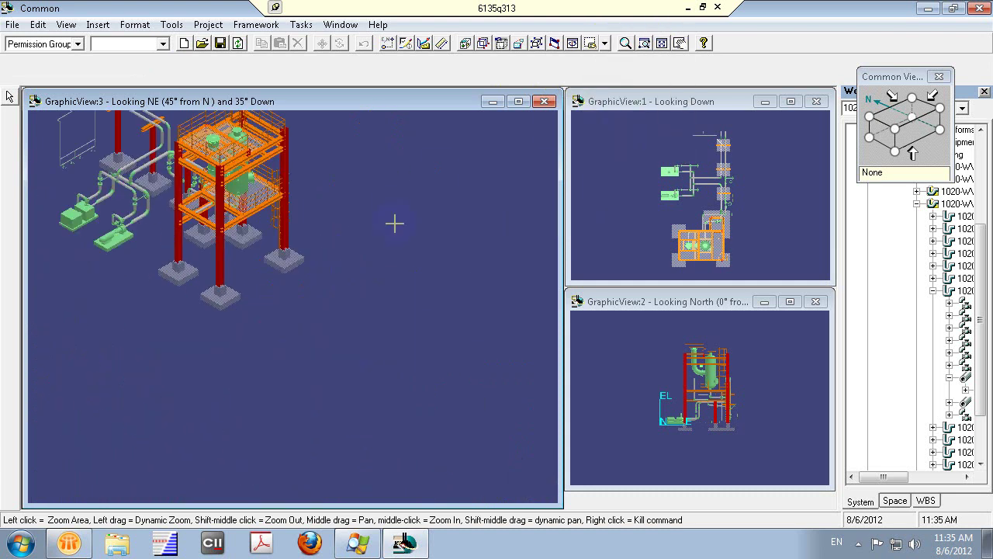
{"action": "left_click", "coordinate": [385, 201]}
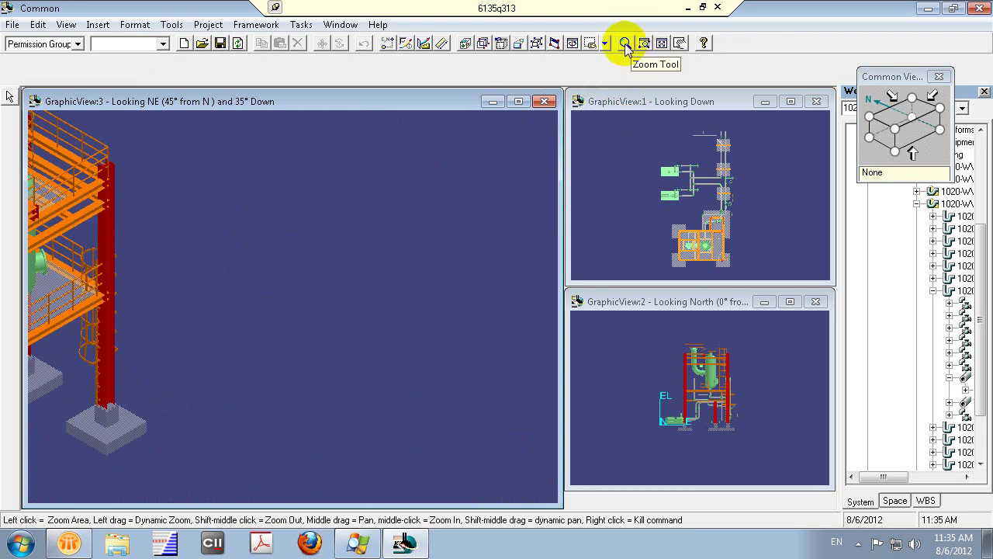
{"action": "left_click_drag", "start_coordinate": [206, 216], "coordinate": [462, 321]}
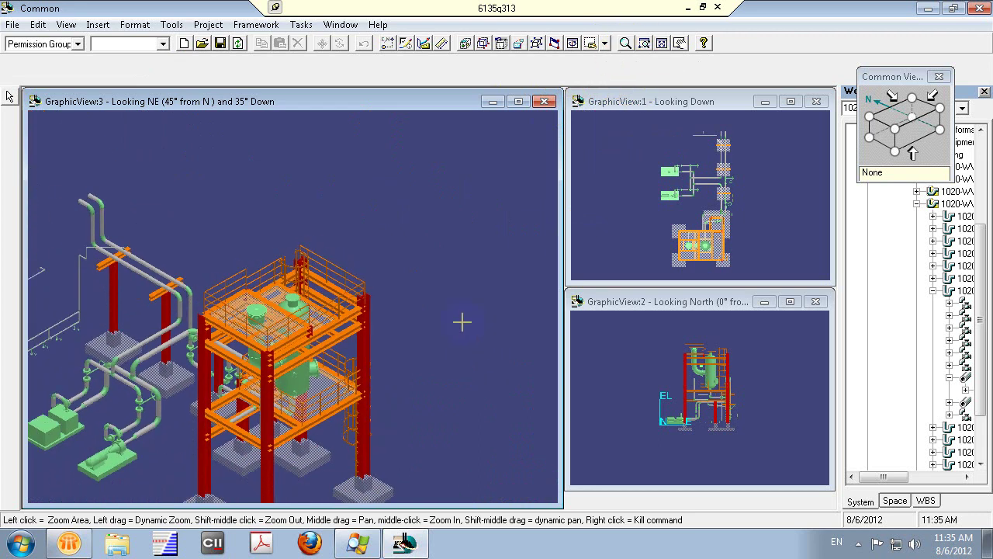
Restore the saved MyView close-up of the tower's upper platform in GraphicView:3.
{"action": "left_click", "coordinate": [606, 48]}
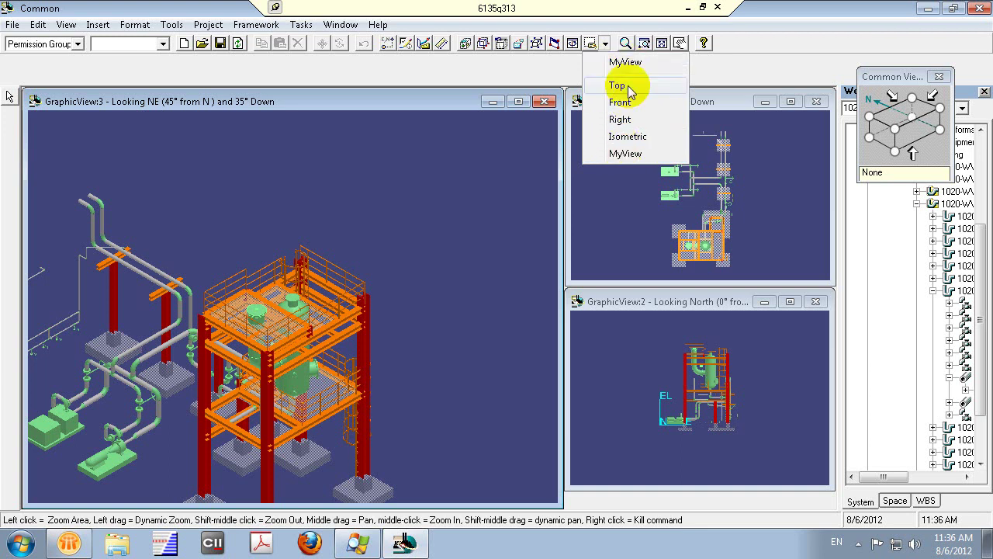
{"action": "left_click", "coordinate": [621, 153]}
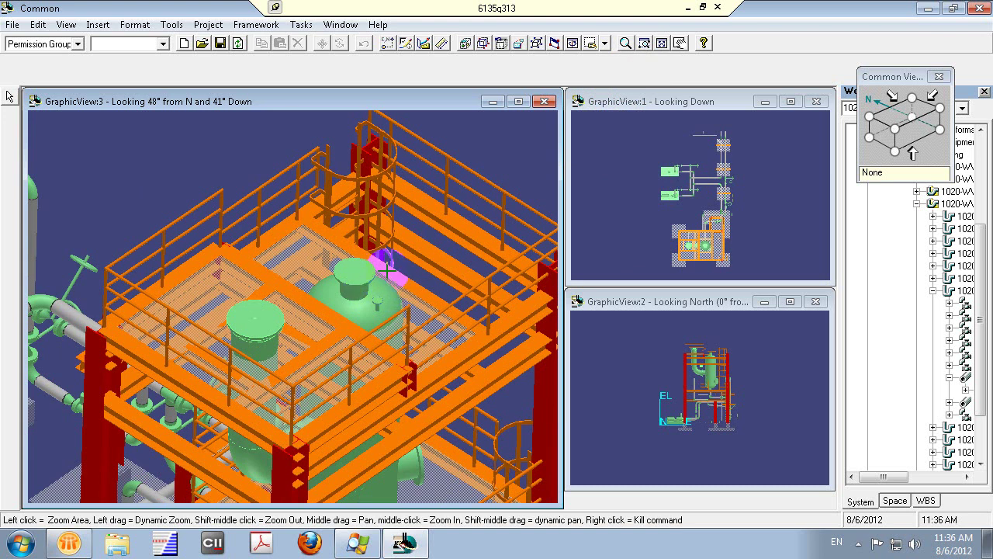
{"action": "left_click", "coordinate": [501, 82]}
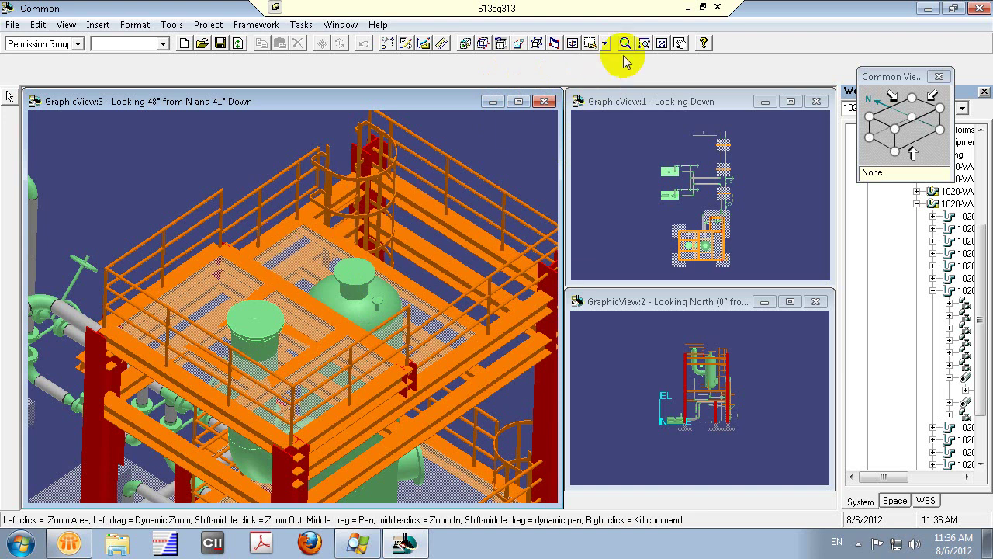
{"action": "left_click", "coordinate": [605, 42]}
{"action": "left_click", "coordinate": [621, 152]}
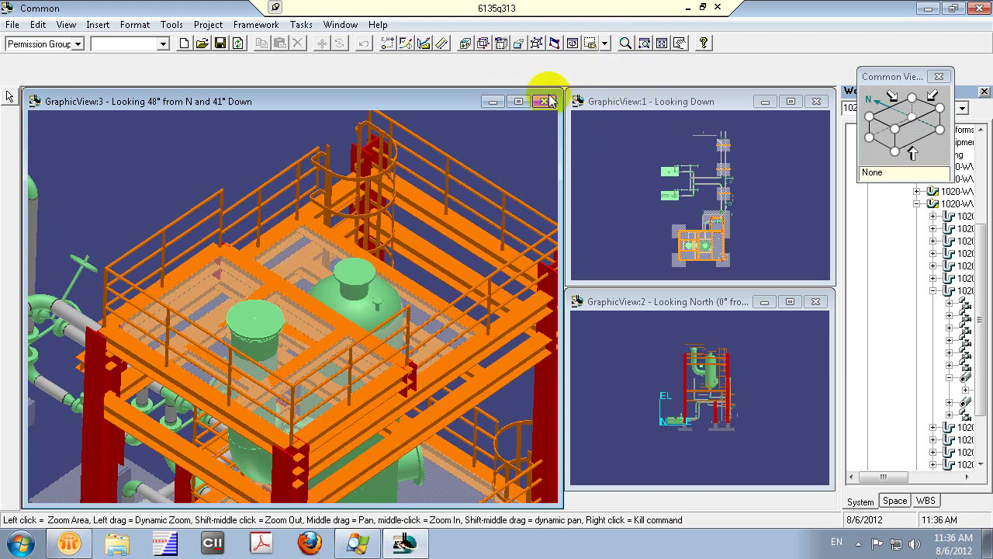
Reorient GraphicView:3 by three points, starting at the vessel's top nozzle and continuing on the tower's steelwork.
{"action": "left_click", "coordinate": [555, 45]}
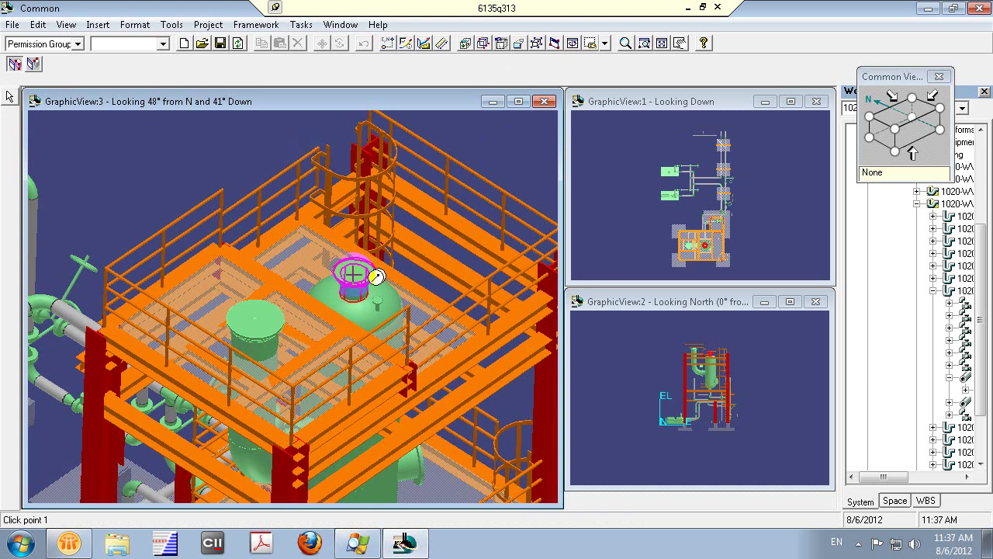
{"action": "left_click", "coordinate": [354, 274]}
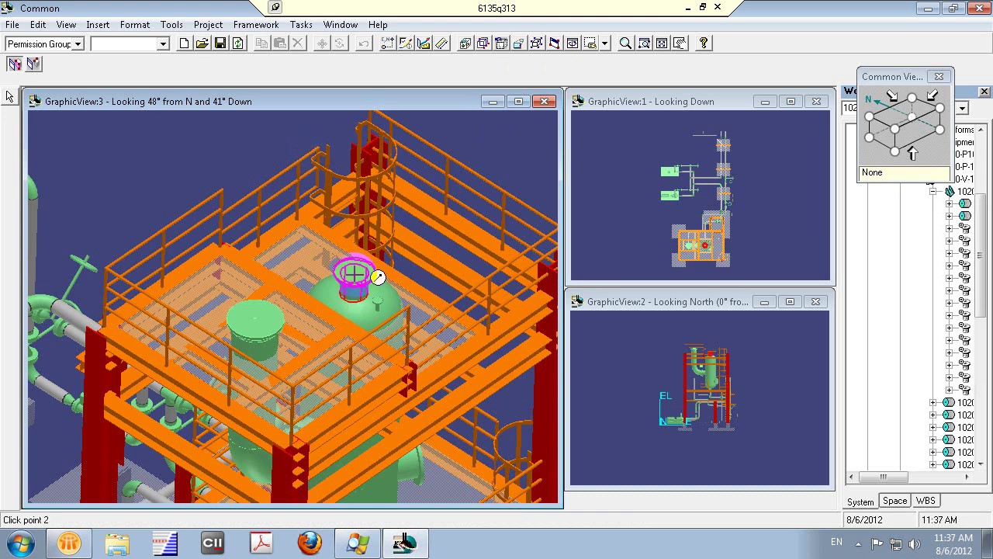
{"action": "left_click", "coordinate": [107, 336]}
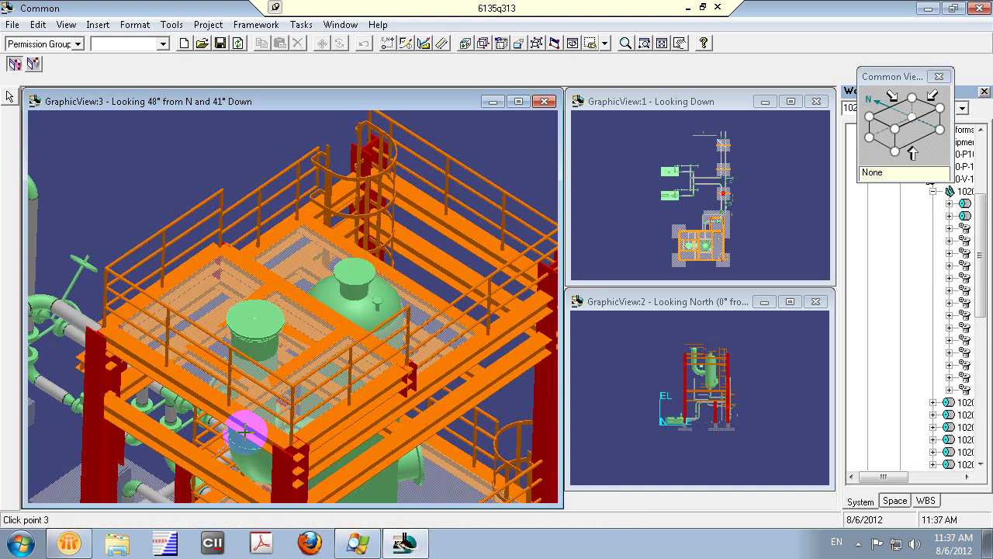
{"action": "left_click", "coordinate": [295, 450]}
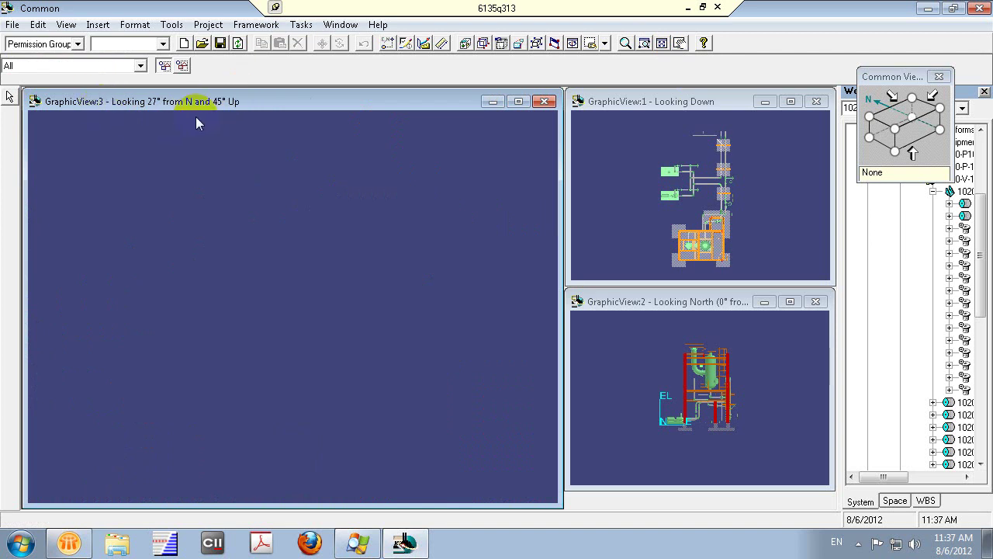
Fit all objects in the reoriented GraphicView:3 and zoom in on the steel tower.
{"action": "left_click", "coordinate": [663, 45]}
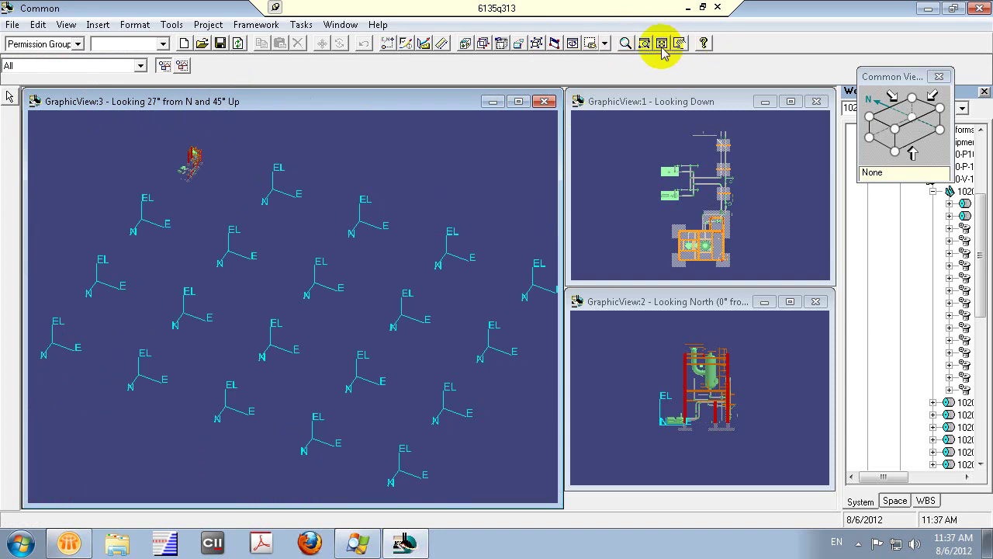
{"action": "left_click", "coordinate": [625, 43]}
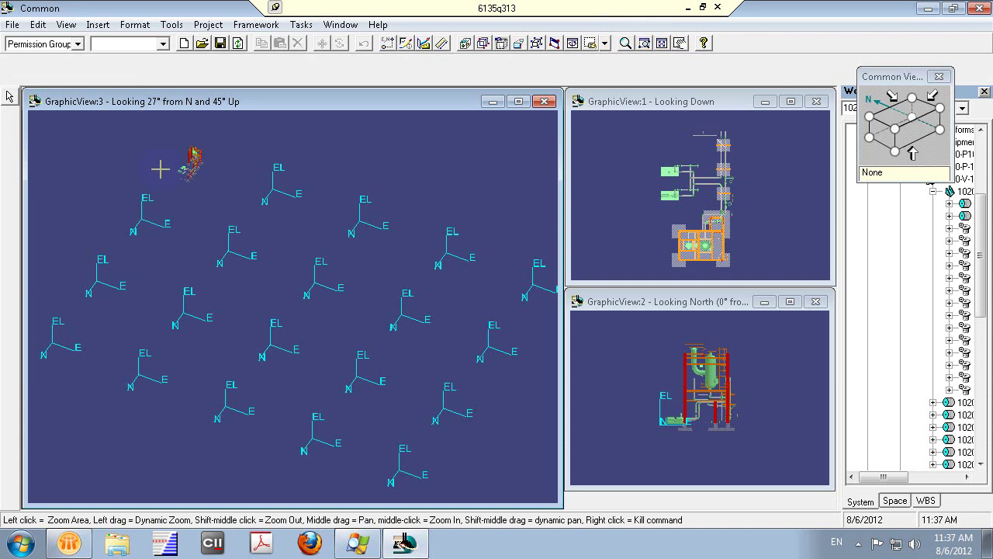
{"action": "left_click_drag", "start_coordinate": [222, 237], "coordinate": [390, 360]}
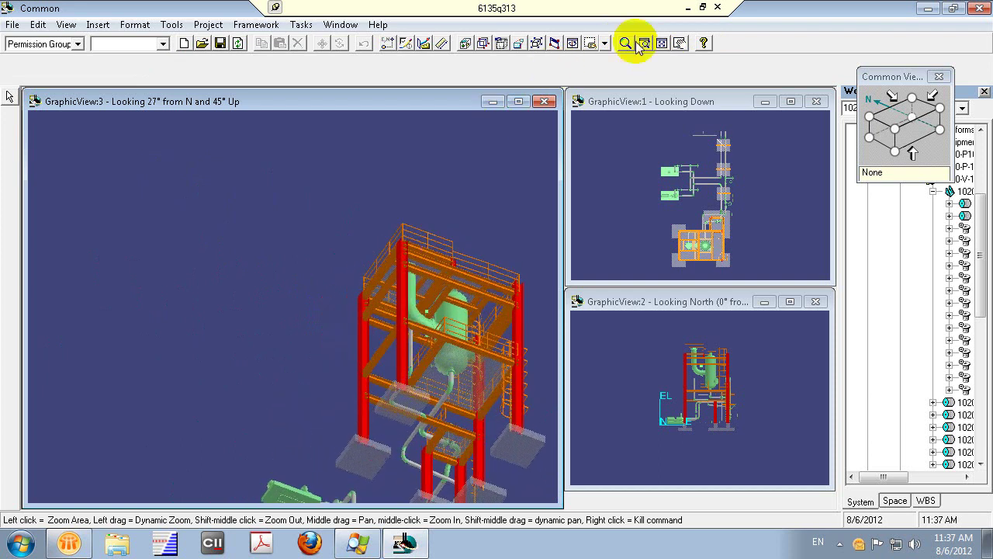
Return GraphicView:3 to the Isometric view fitted to all objects, and close the Common View dialog.
{"action": "left_click", "coordinate": [605, 43]}
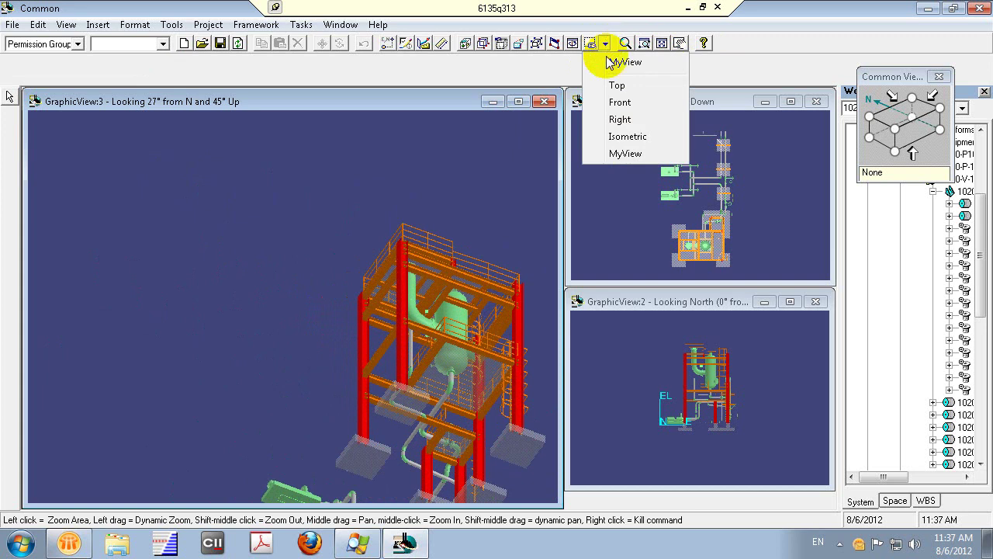
{"action": "left_click", "coordinate": [625, 154]}
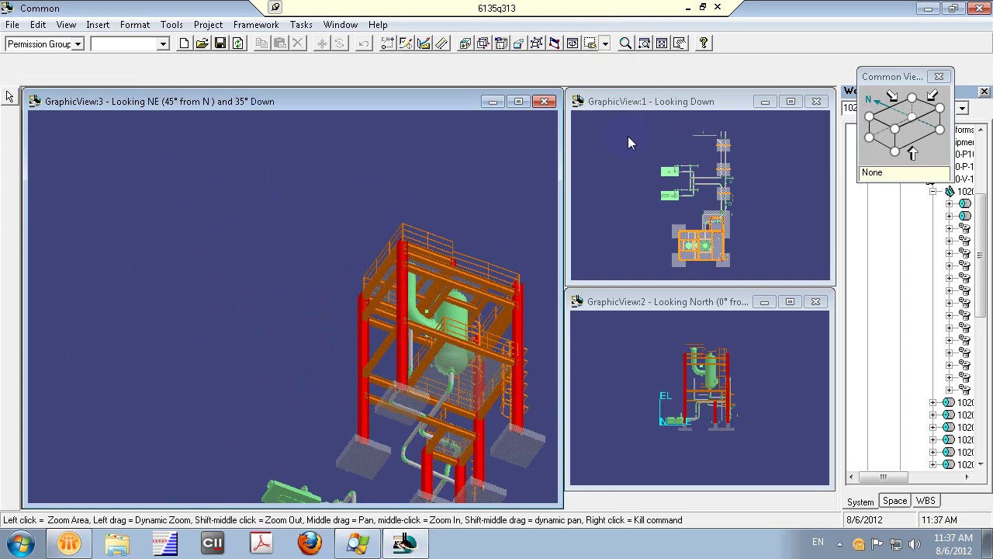
{"action": "left_click", "coordinate": [661, 44]}
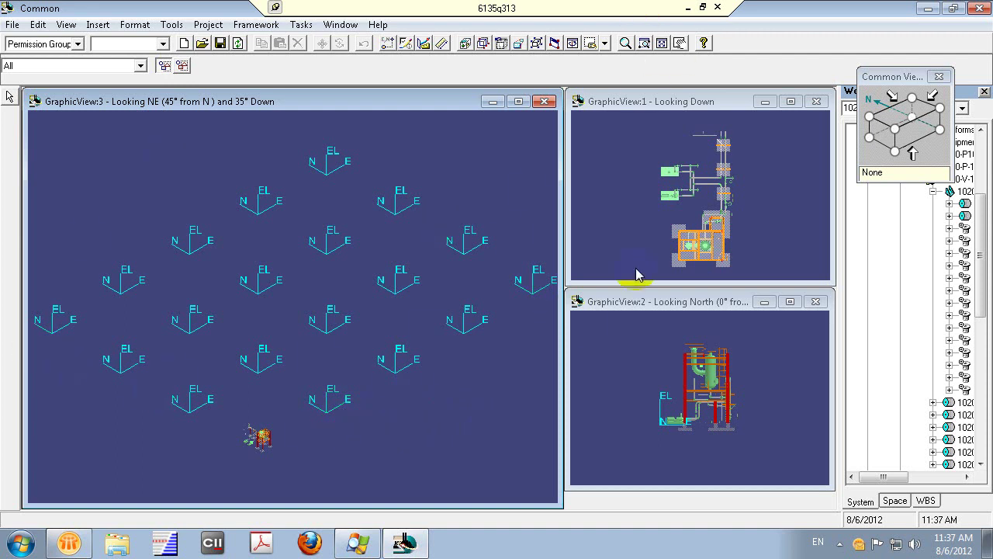
{"action": "left_click", "coordinate": [941, 76]}
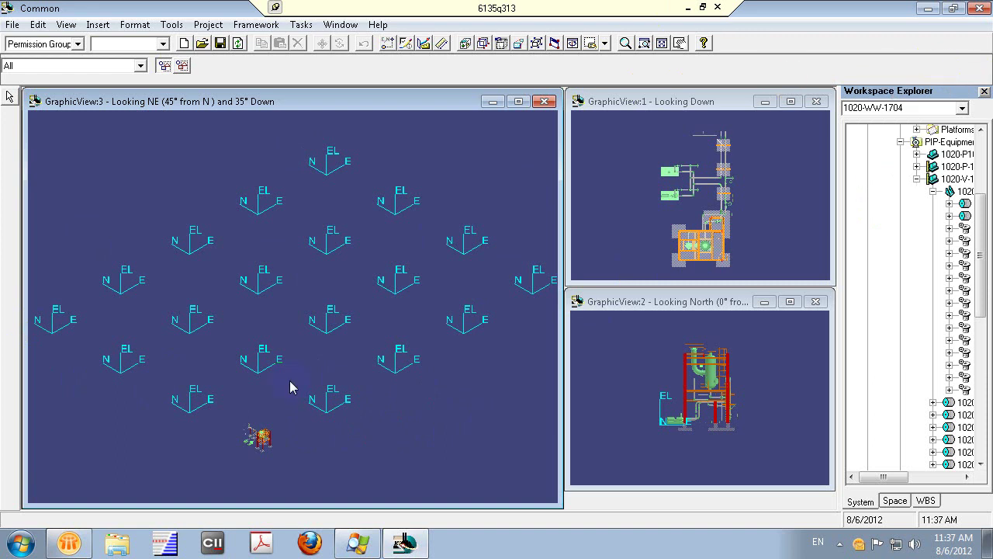
Open the workspace definition for the SP3DTRAIN plant and bring up its list of available filters.
{"action": "left_click", "coordinate": [15, 25]}
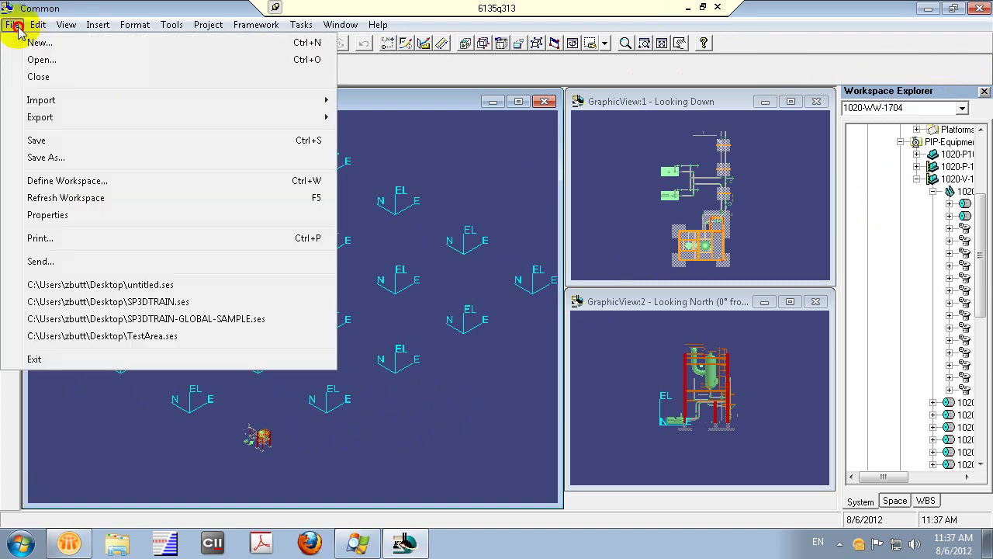
{"action": "left_click", "coordinate": [51, 182]}
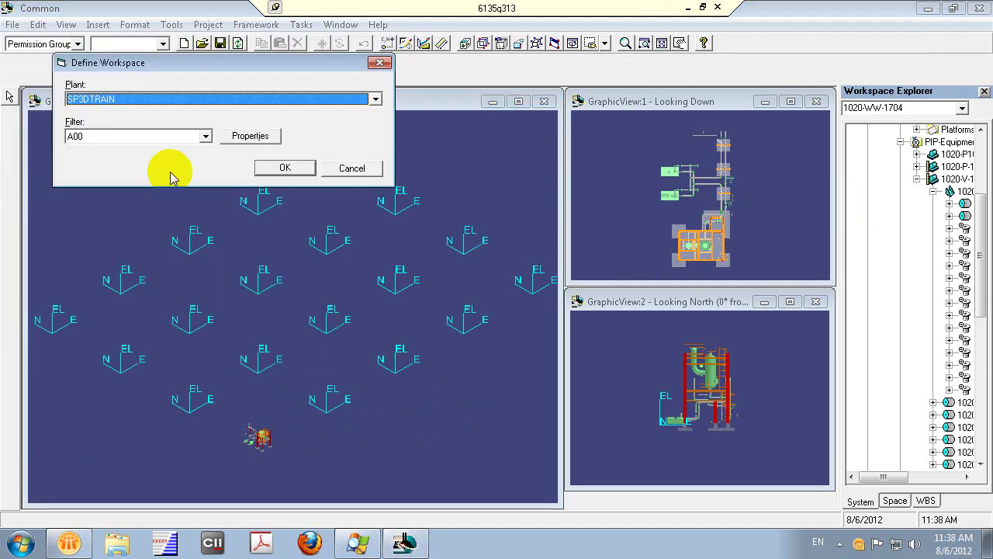
{"action": "left_click", "coordinate": [206, 138]}
{"action": "left_click", "coordinate": [206, 138]}
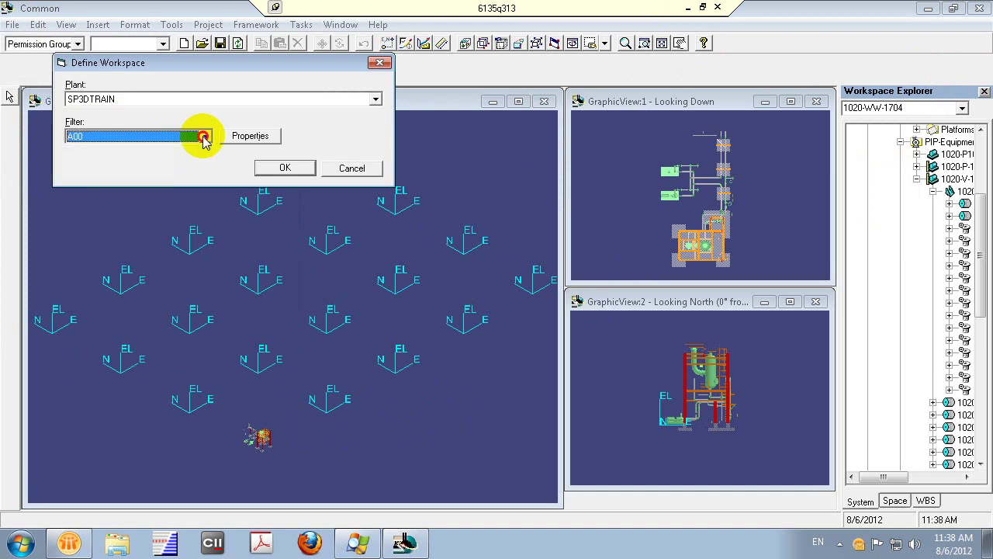
Examine which systems and coordinate systems the A00 filter includes, then close its properties and the workspace definition without changes.
{"action": "left_click", "coordinate": [256, 144]}
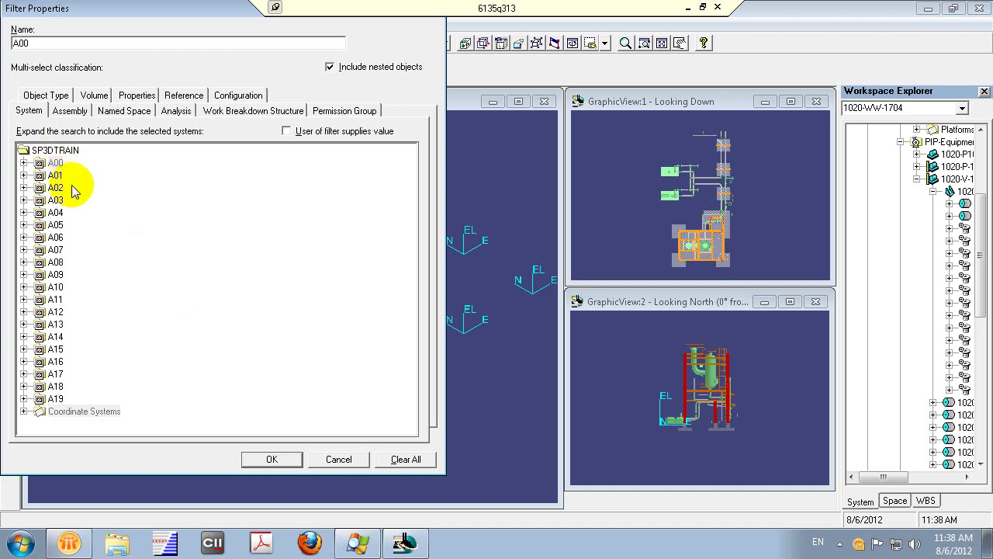
{"action": "left_click", "coordinate": [25, 413]}
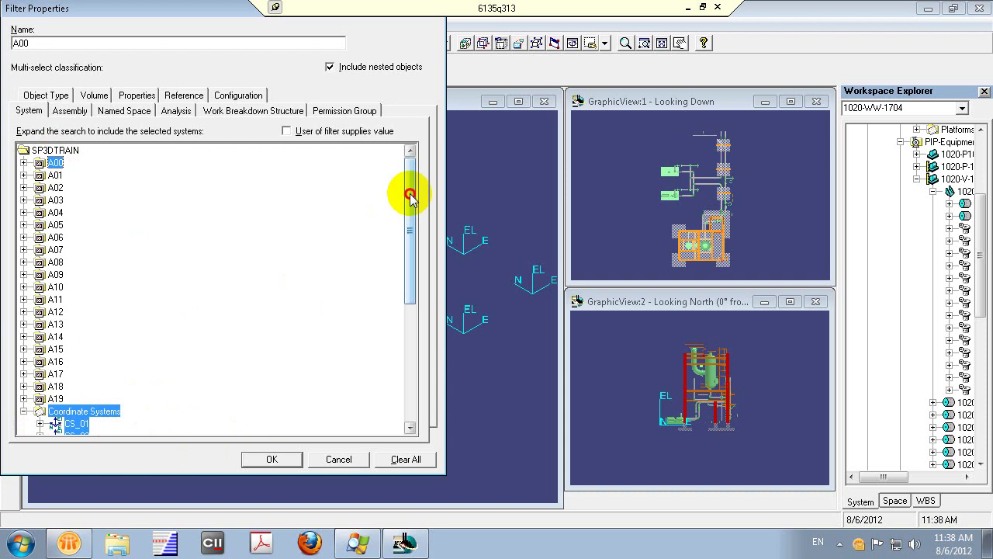
{"action": "left_click_drag", "start_coordinate": [408, 189], "coordinate": [413, 266]}
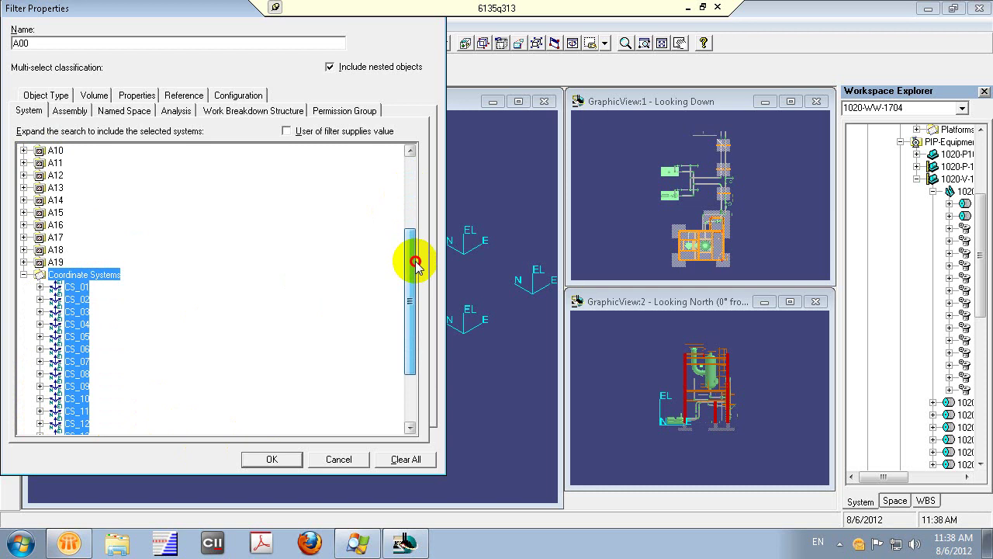
{"action": "left_click_drag", "start_coordinate": [415, 263], "coordinate": [424, 277]}
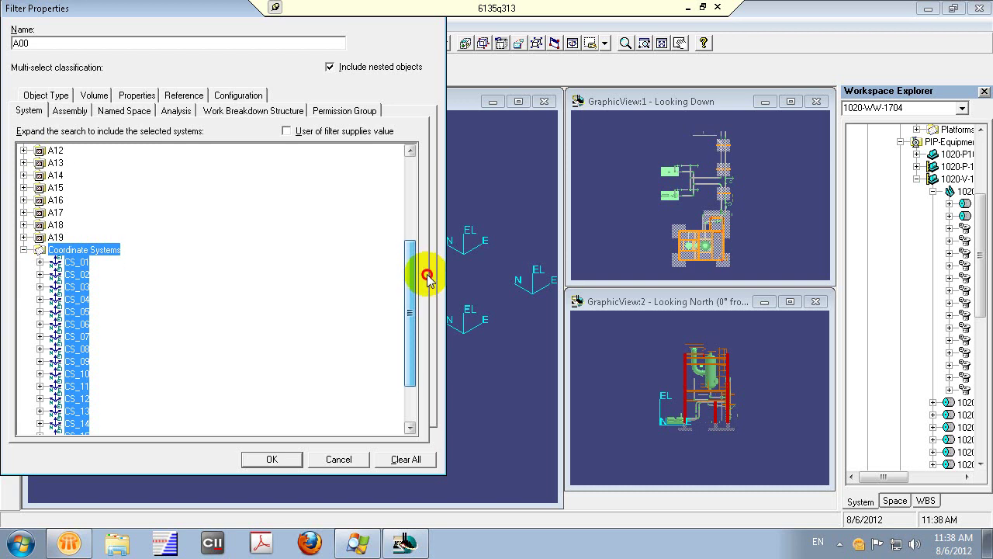
{"action": "left_click_drag", "start_coordinate": [426, 277], "coordinate": [429, 311]}
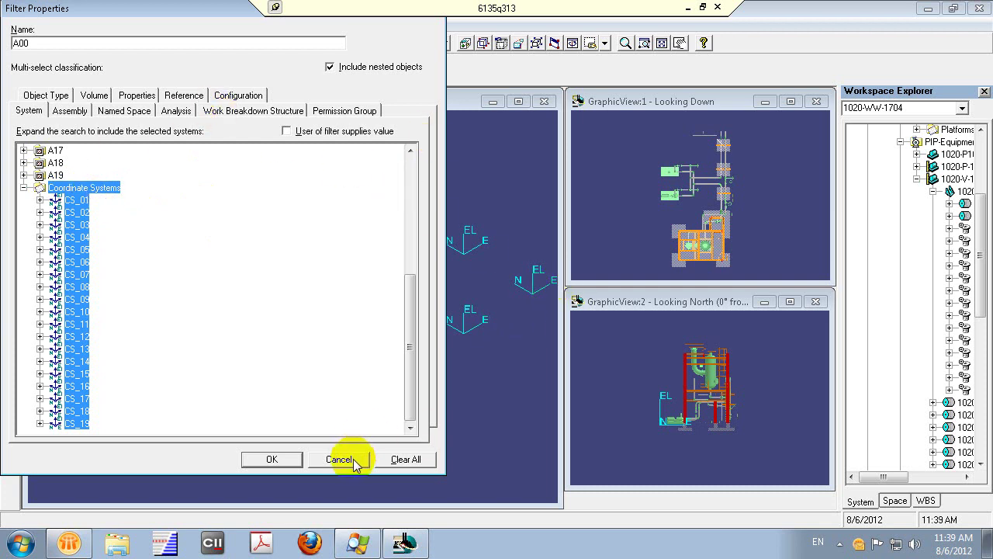
{"action": "left_click_drag", "start_coordinate": [407, 360], "coordinate": [409, 216]}
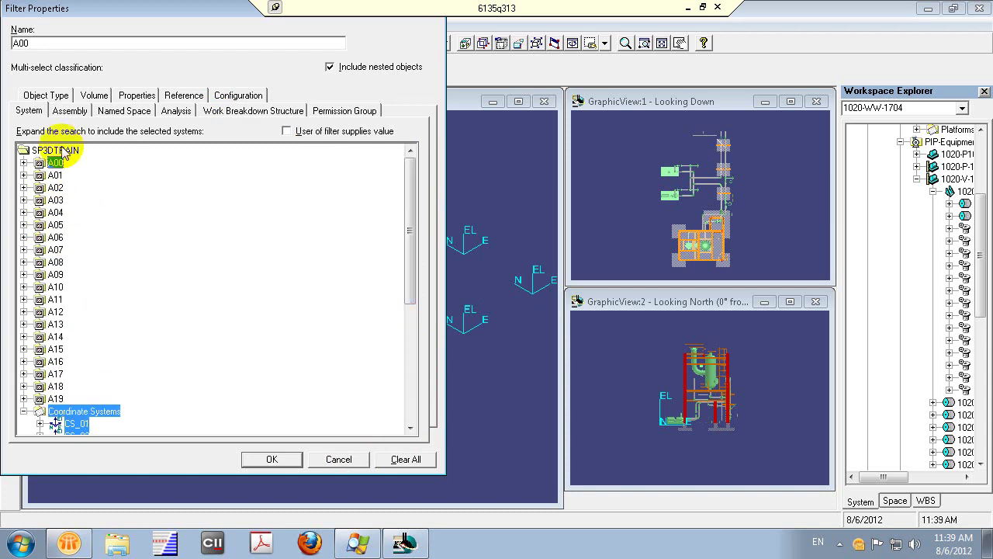
{"action": "left_click", "coordinate": [336, 461]}
{"action": "left_click", "coordinate": [334, 170]}
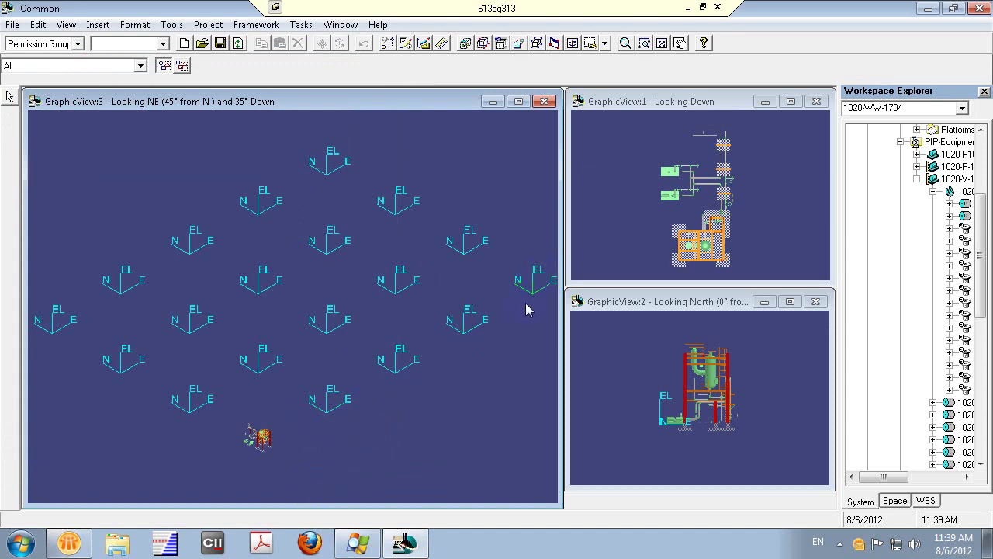
Fence-select the A00 plant model in the Looking NE view and collapse system 1020 in the Workspace Explorer.
{"action": "left_click", "coordinate": [380, 113]}
{"action": "mouse_move", "coordinate": [290, 430]}
{"action": "left_mouse_down"}
{"action": "mouse_move", "coordinate": [256, 416]}
{"action": "mouse_move", "coordinate": [233, 455]}
{"action": "left_mouse_up"}
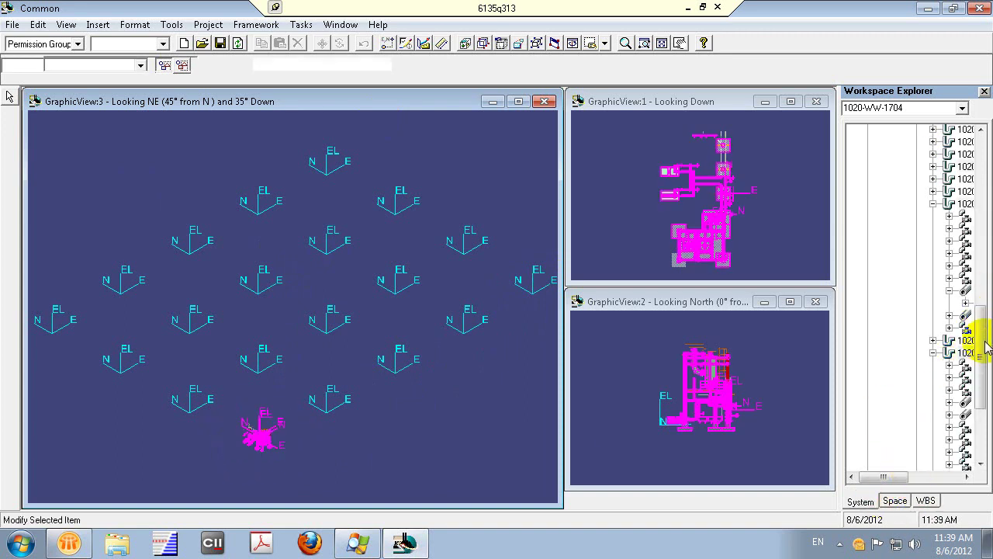
{"action": "left_click_drag", "start_coordinate": [987, 361], "coordinate": [925, 132]}
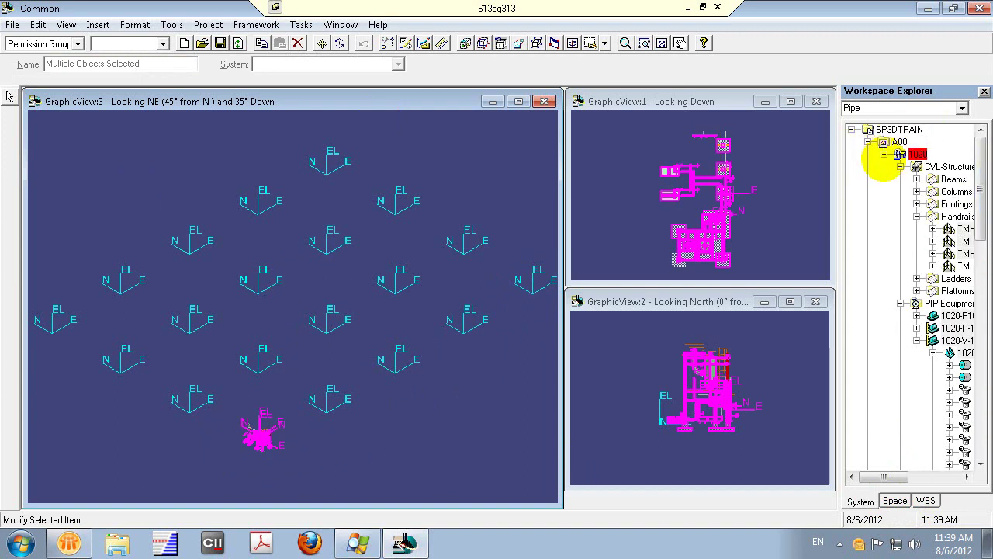
{"action": "left_click", "coordinate": [884, 154]}
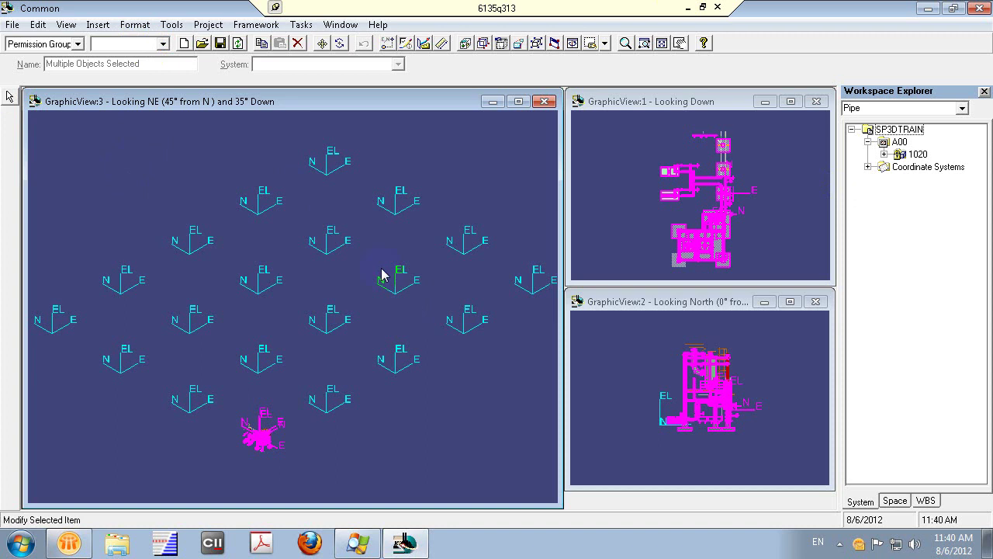
Expand the Coordinate Systems folder in the Workspace Explorer to review its contents and clear the model selection.
{"action": "left_click", "coordinate": [869, 168]}
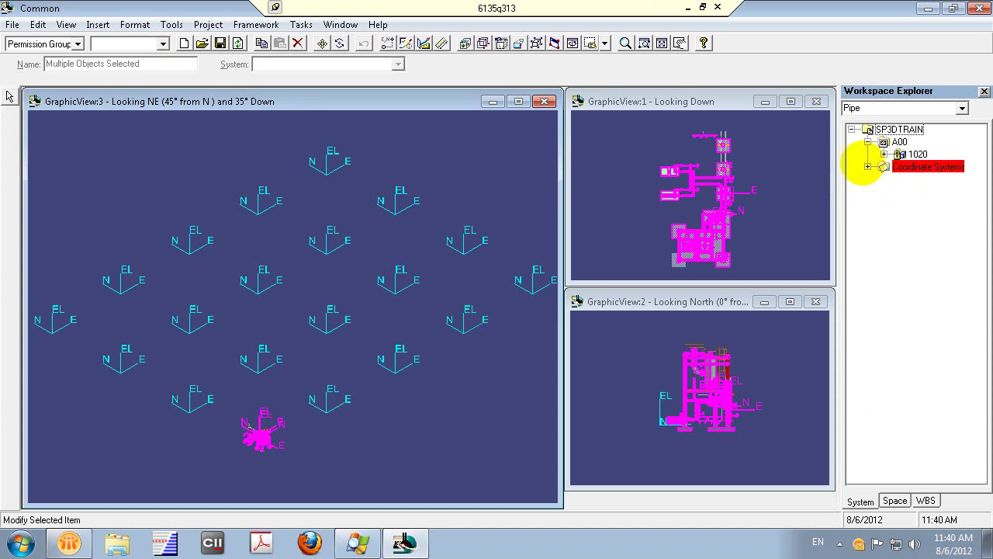
{"action": "left_click", "coordinate": [867, 167]}
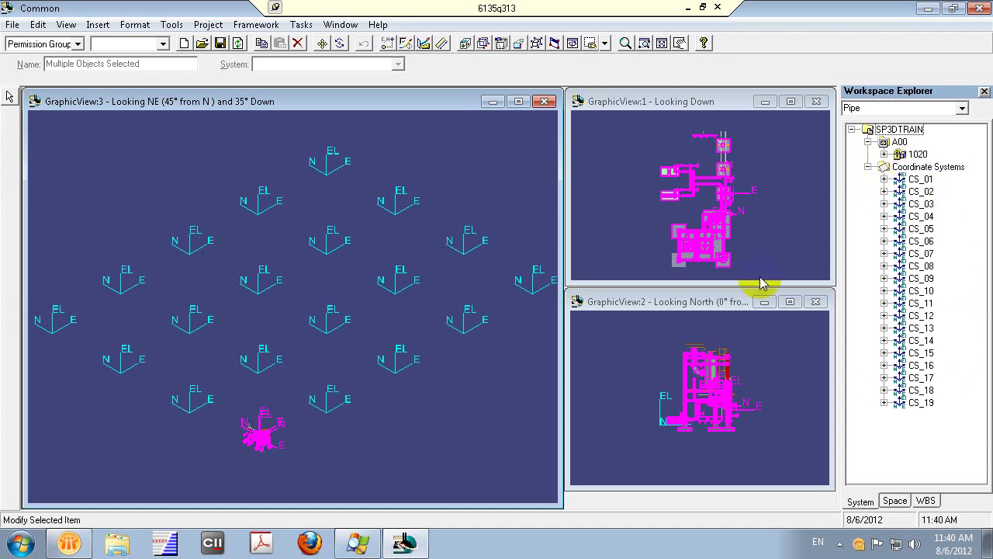
{"action": "left_click", "coordinate": [468, 404]}
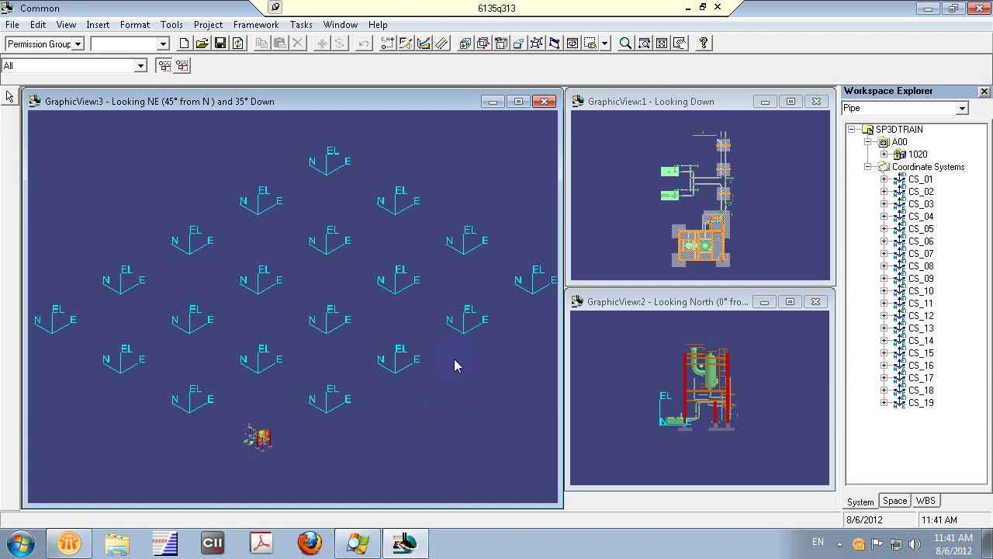
Redefine the SP3DTRAIN workspace using the Complete Plant filter.
{"action": "left_click", "coordinate": [12, 24]}
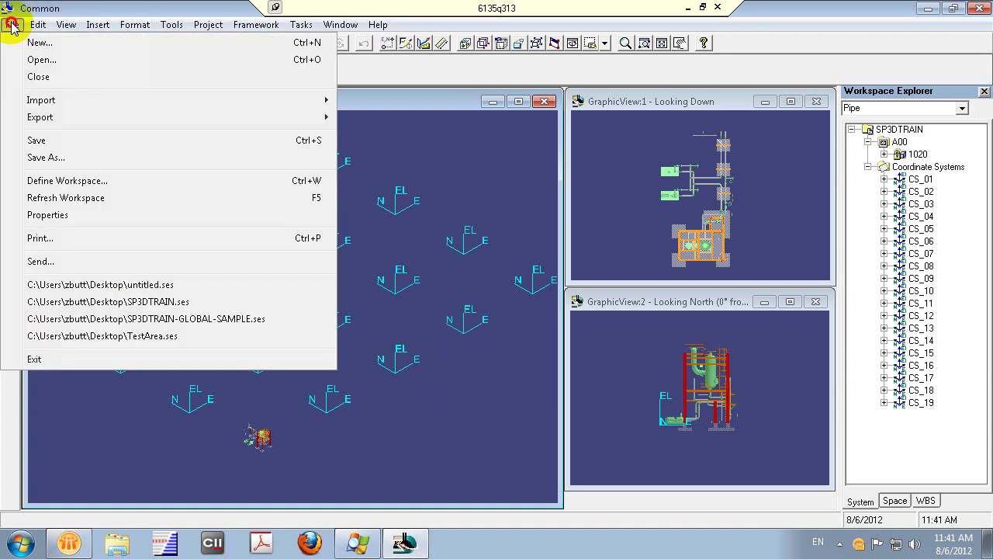
{"action": "left_click", "coordinate": [48, 181]}
{"action": "left_click", "coordinate": [189, 135]}
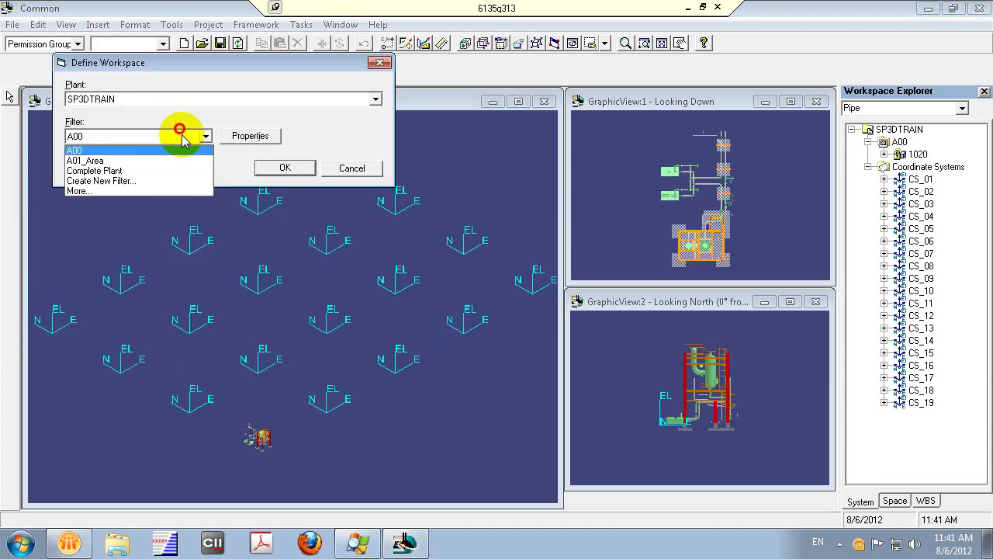
{"action": "left_click", "coordinate": [166, 171]}
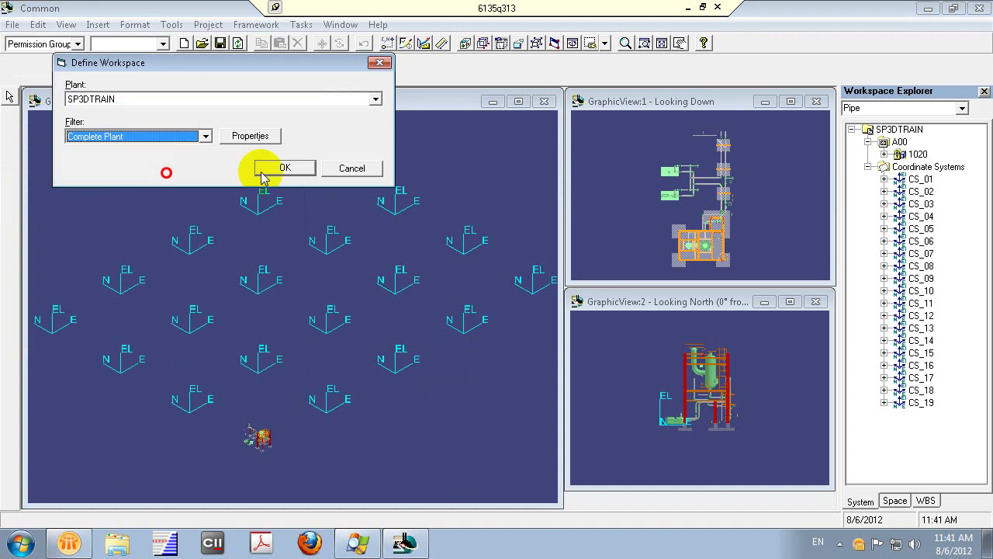
{"action": "left_click", "coordinate": [291, 170]}
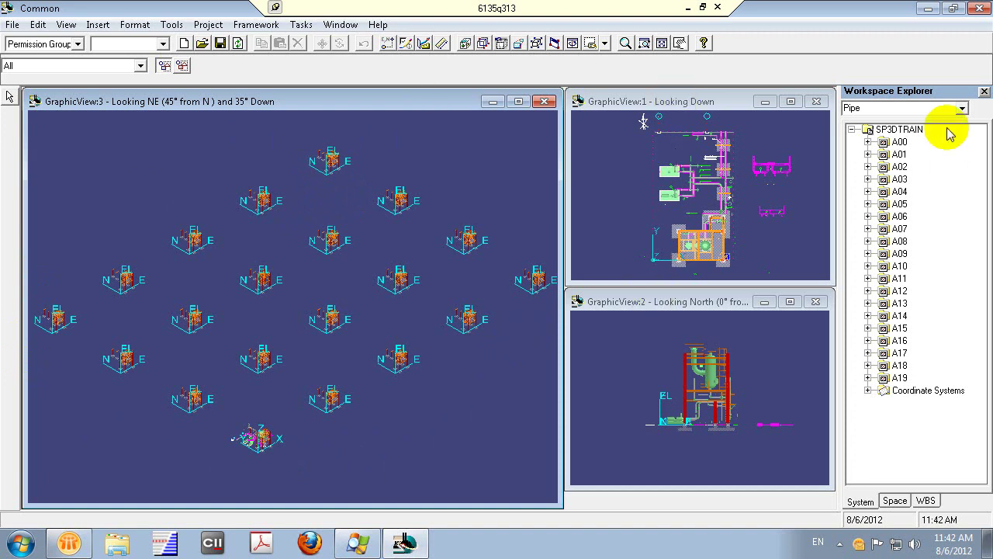
Review the area systems A00 to A19 and the expanded Coordinate Systems folder in the Workspace Explorer hierarchy.
{"action": "left_click", "coordinate": [907, 130]}
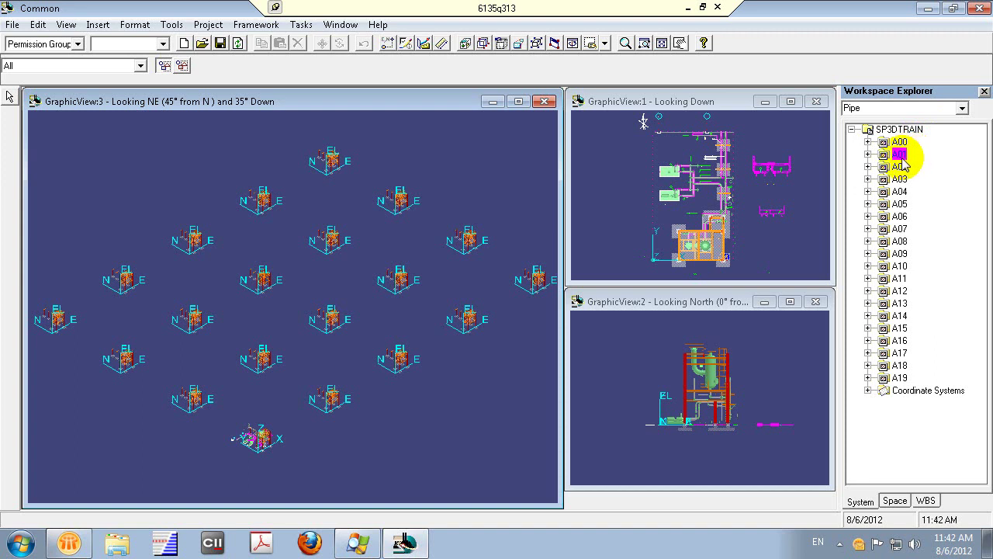
{"action": "left_click", "coordinate": [899, 378]}
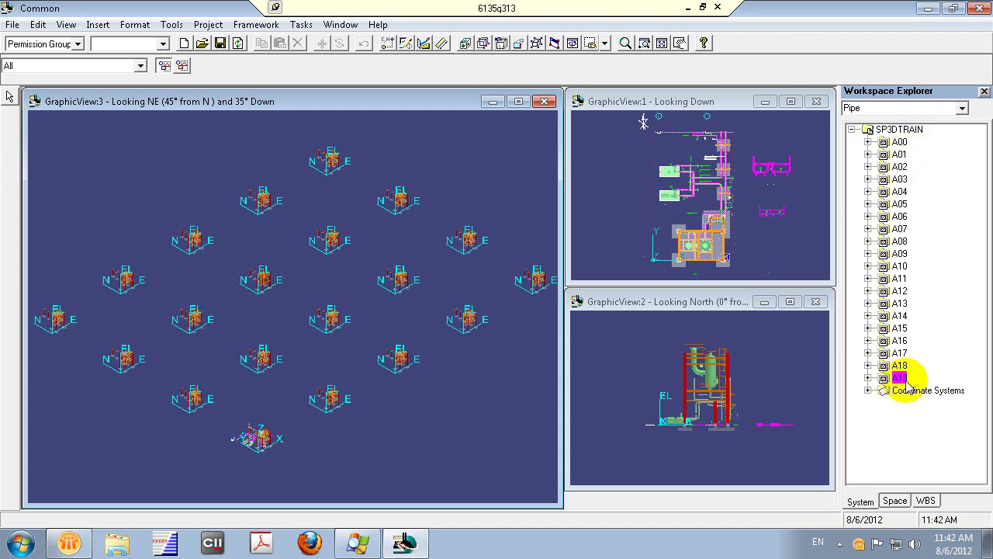
{"action": "left_click", "coordinate": [888, 171]}
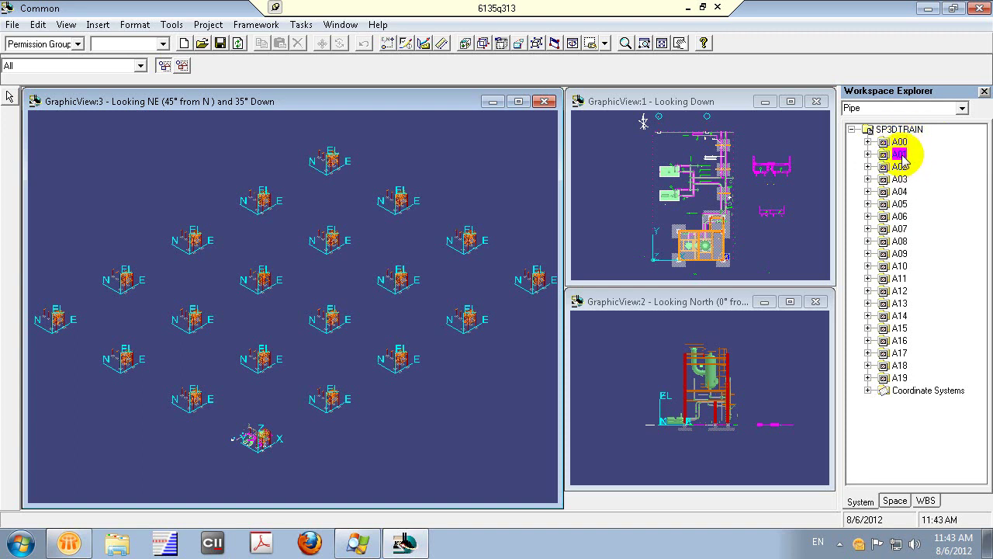
{"action": "left_click", "coordinate": [872, 392]}
{"action": "left_click", "coordinate": [868, 391]}
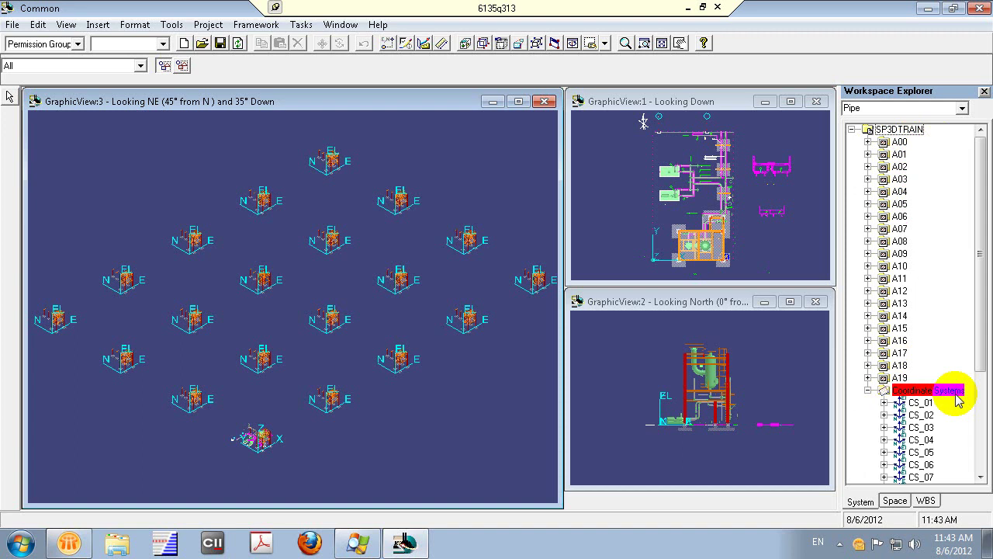
{"action": "left_click_drag", "start_coordinate": [981, 318], "coordinate": [969, 349]}
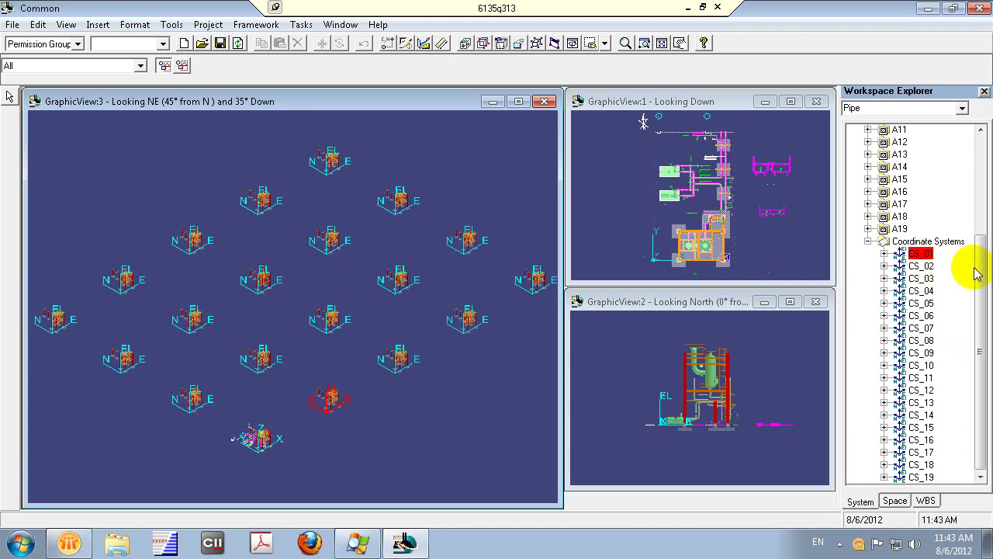
{"action": "left_click_drag", "start_coordinate": [981, 267], "coordinate": [981, 139]}
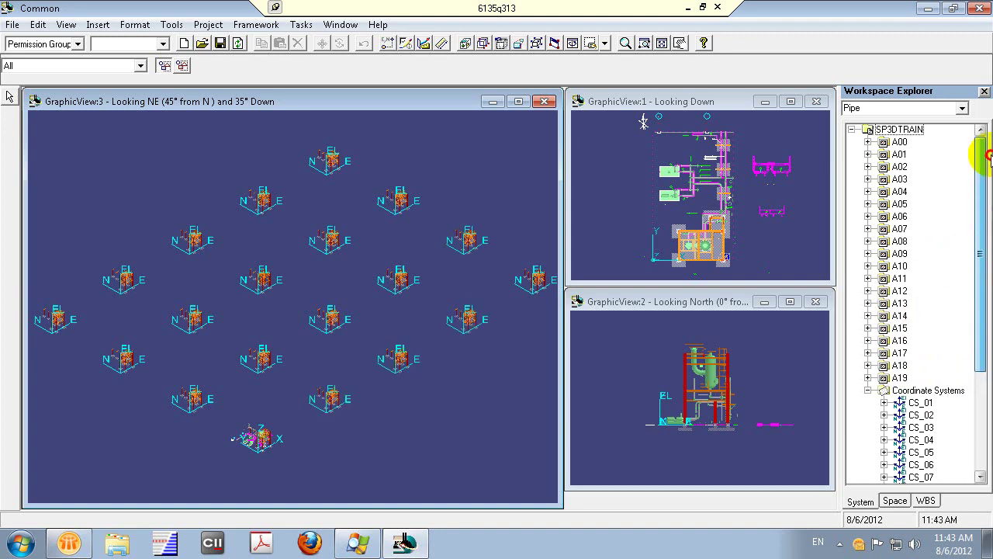
{"action": "left_click", "coordinate": [899, 142]}
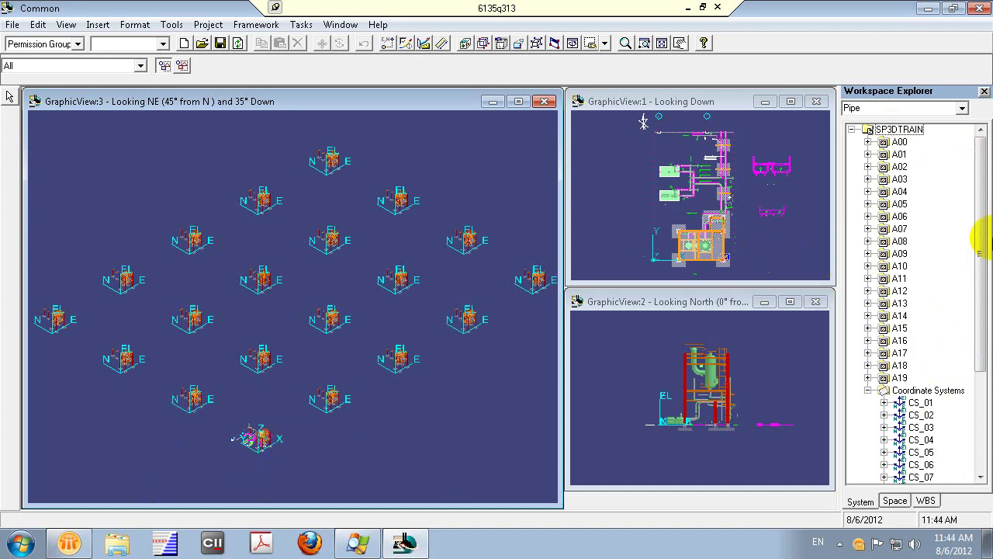
Zoom in on one of the repeated area structures in the Looking NE view to examine its steelwork.
{"action": "left_click", "coordinate": [643, 44]}
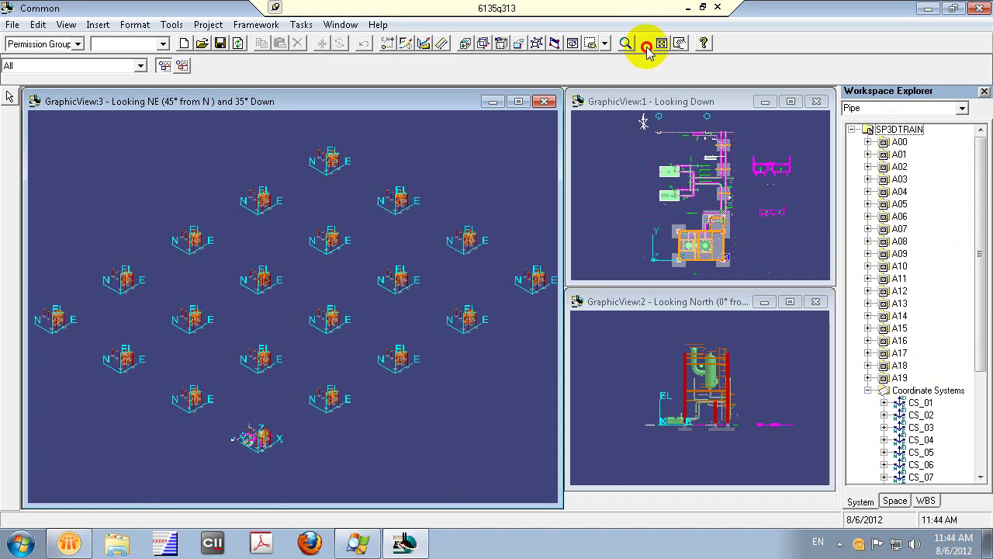
{"action": "left_click", "coordinate": [291, 374]}
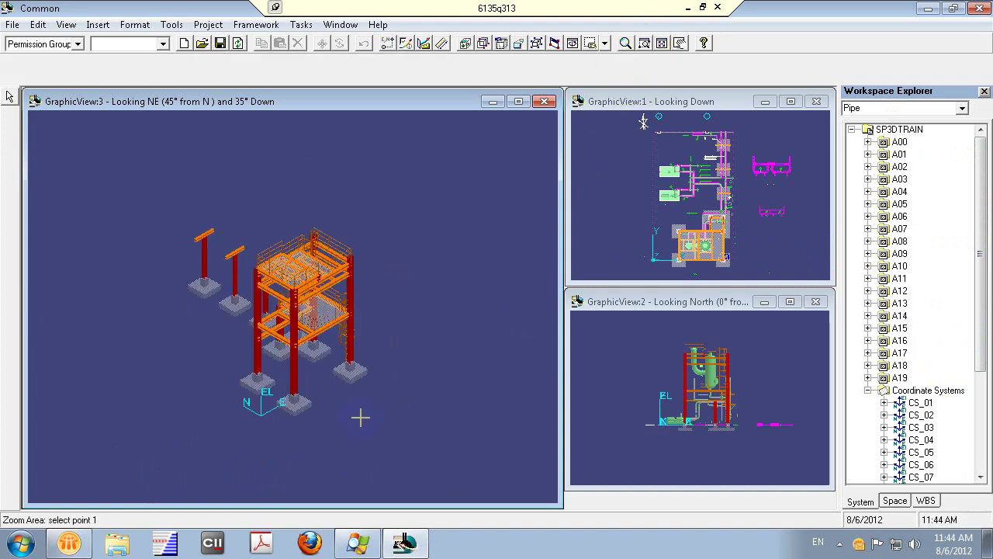
{"action": "left_click", "coordinate": [110, 163]}
{"action": "left_click", "coordinate": [379, 450]}
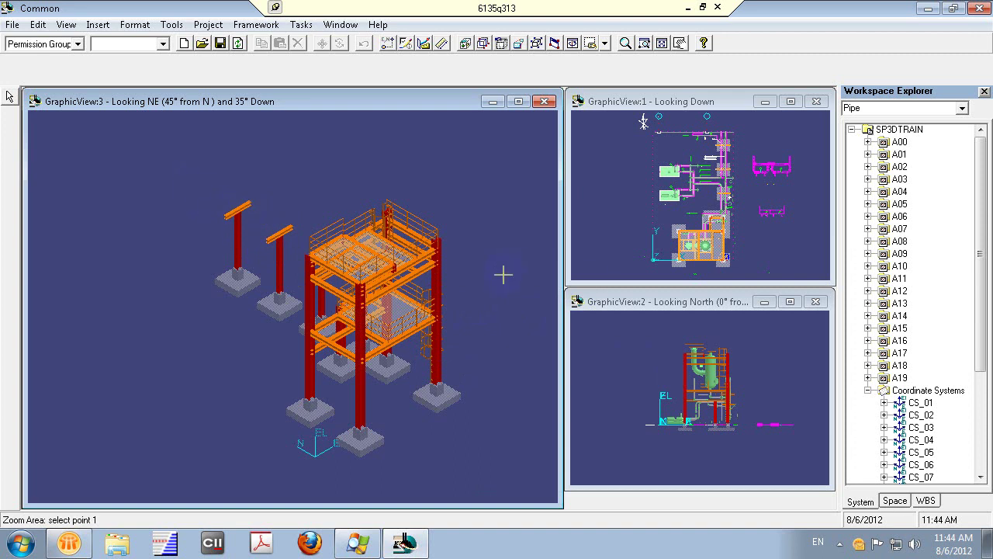
Zoom back out over the areas and frame the A00 model with its piping and equipment in the Looking NE view.
{"action": "left_click", "coordinate": [625, 44]}
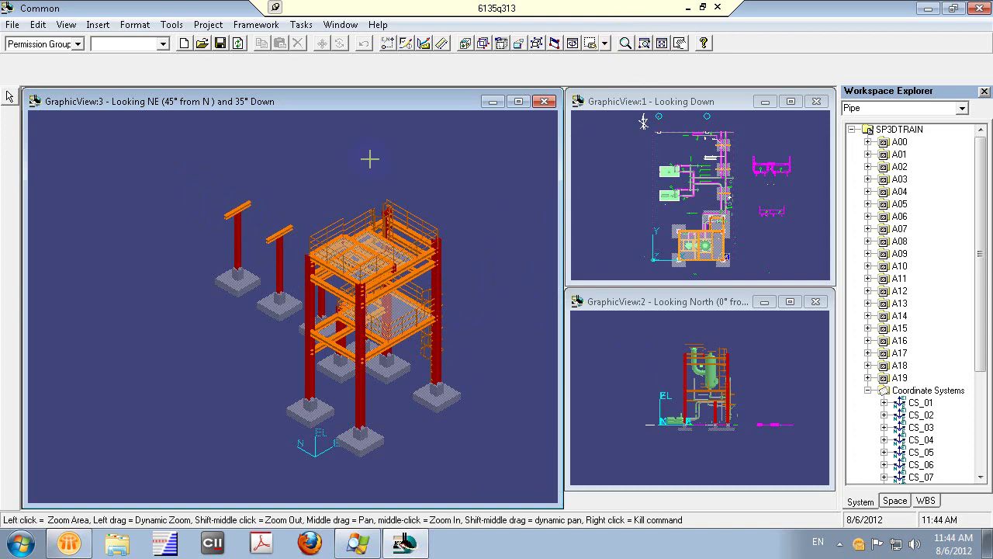
{"action": "left_click_drag", "start_coordinate": [369, 159], "coordinate": [467, 424]}
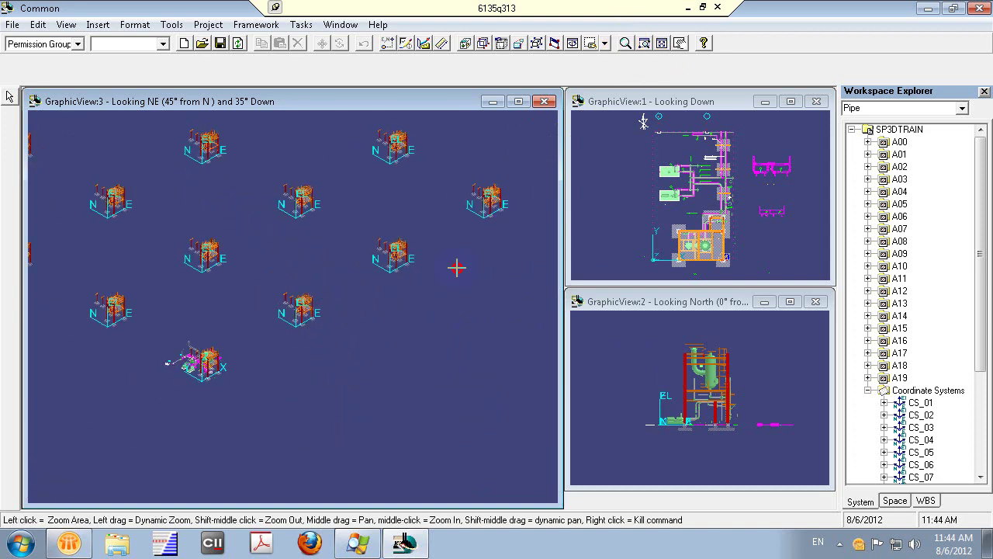
{"action": "right_click", "coordinate": [336, 307]}
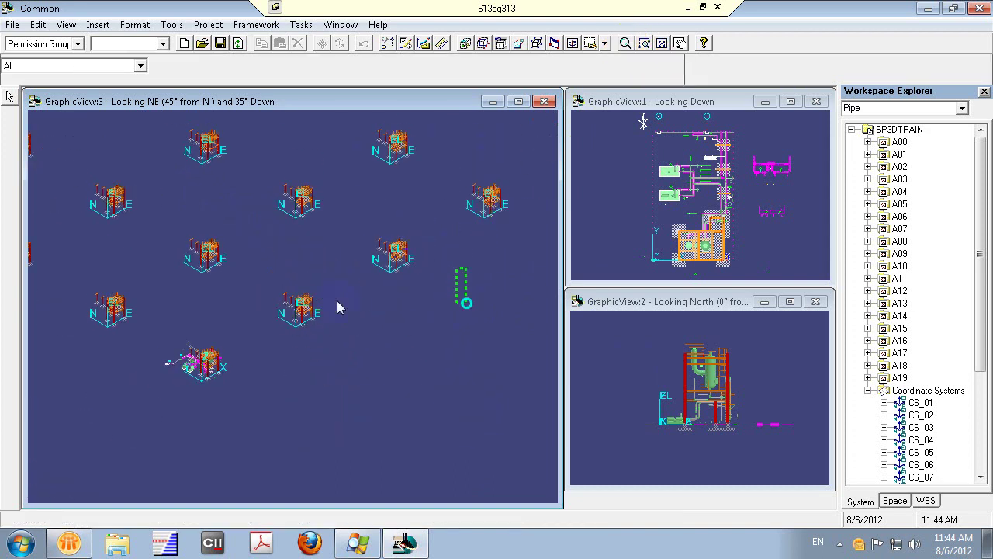
{"action": "left_click", "coordinate": [642, 44]}
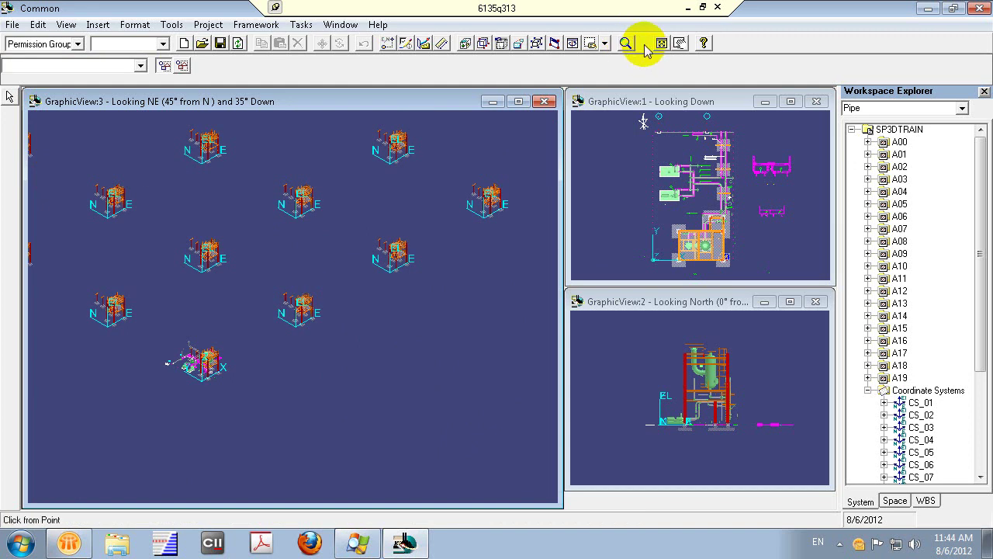
{"action": "left_click", "coordinate": [140, 332]}
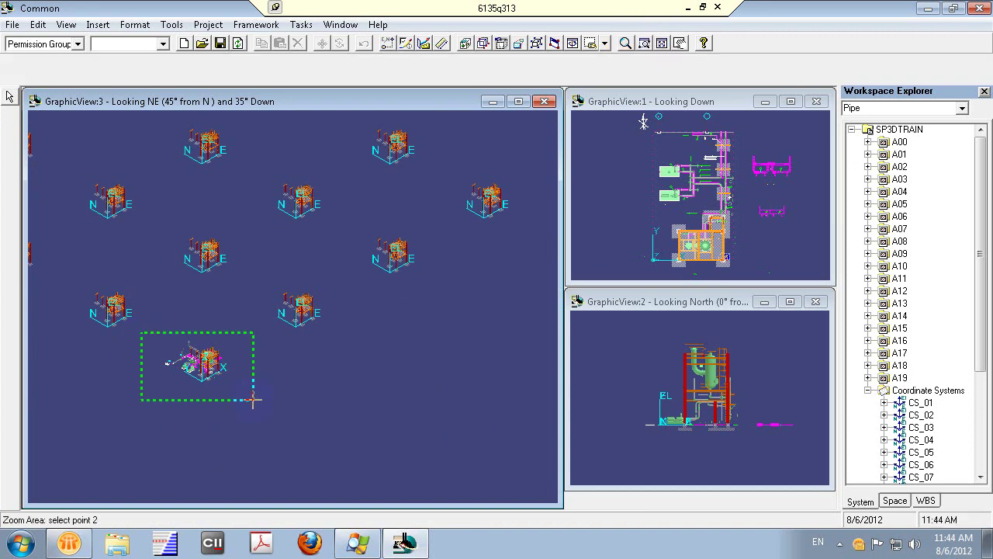
{"action": "left_click", "coordinate": [252, 399]}
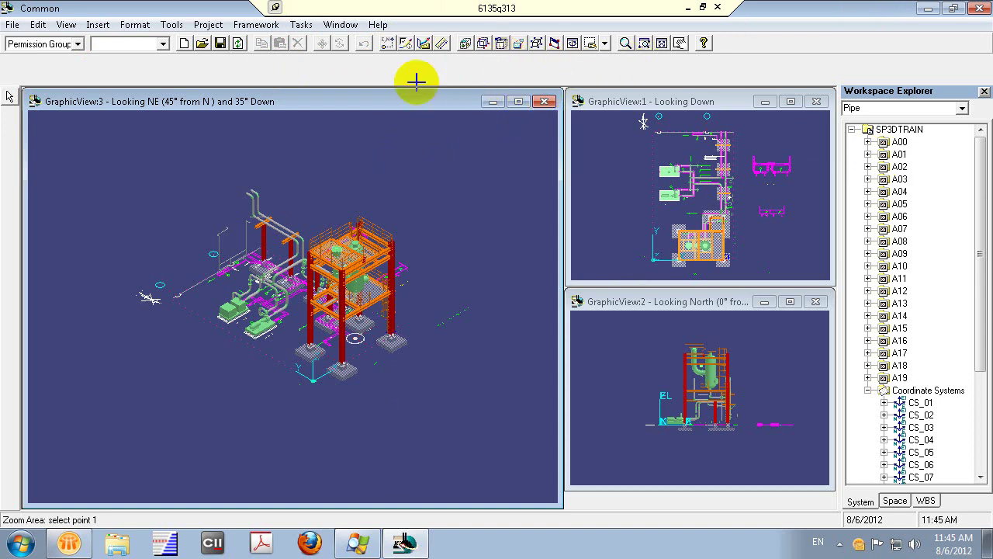
Activate the PinPoint tool for coordinate input.
{"action": "left_click", "coordinate": [386, 48]}
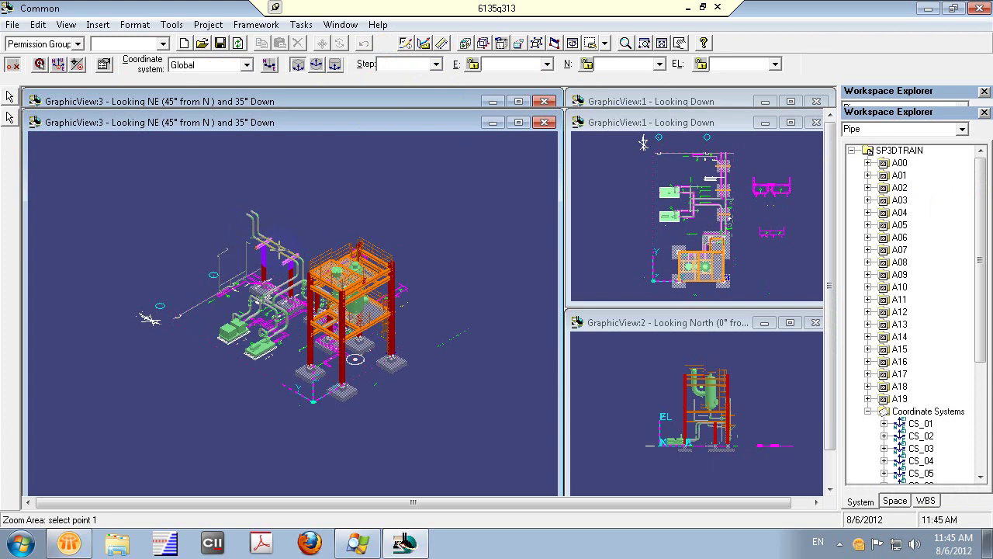
{"action": "left_click", "coordinate": [541, 45]}
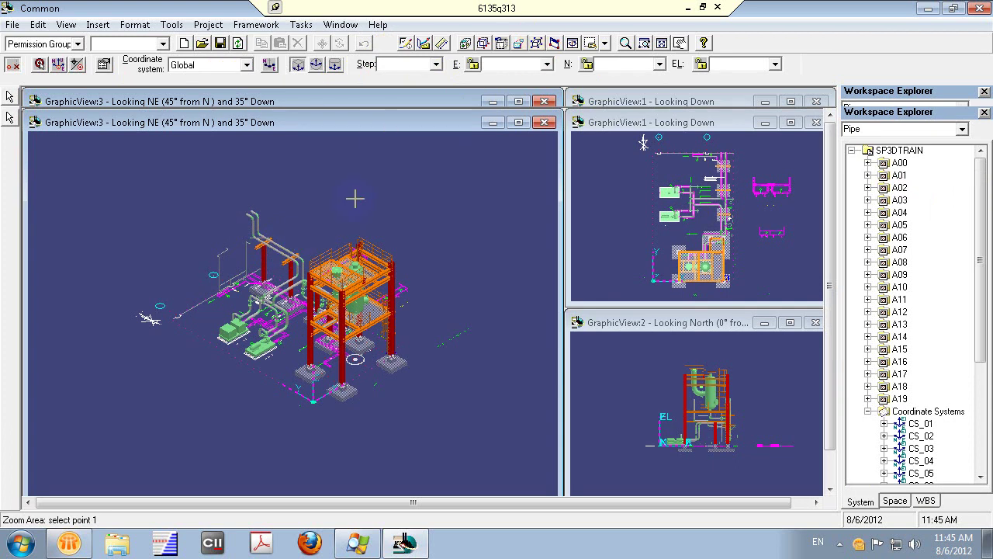
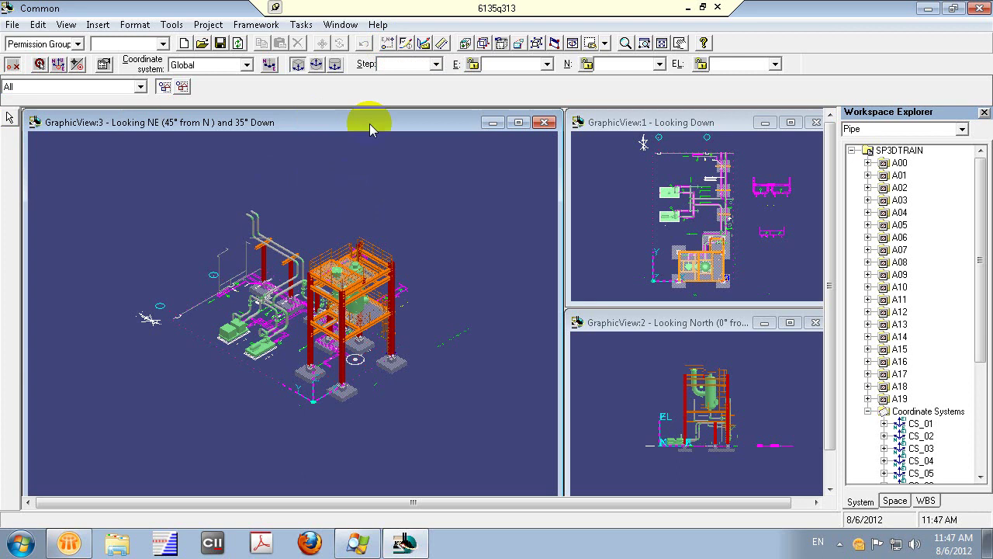
Start the Measure tool and zoom in on the two parallel pipe elbows beside the steel support in the Looking NE view.
{"action": "left_click", "coordinate": [441, 44]}
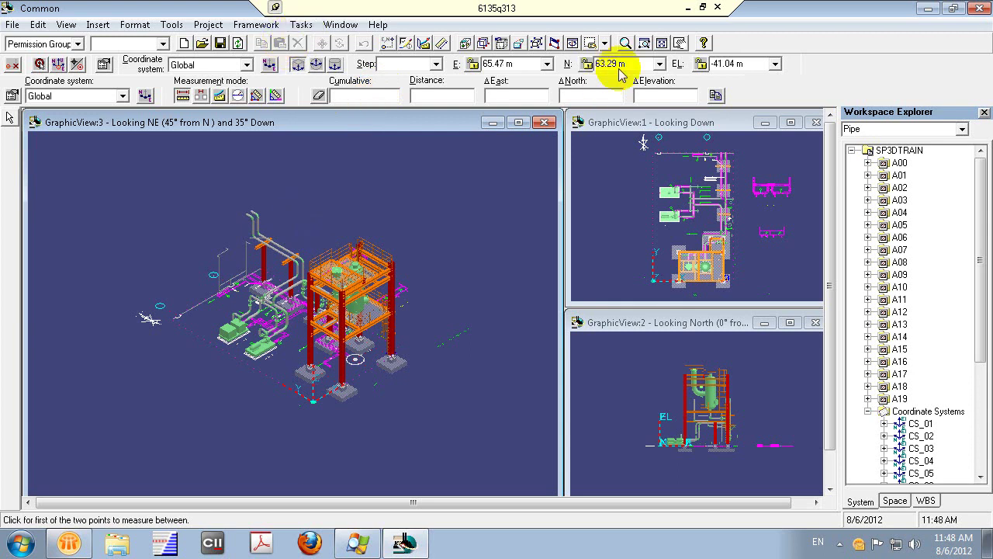
{"action": "left_click", "coordinate": [643, 43]}
{"action": "left_click", "coordinate": [223, 220]}
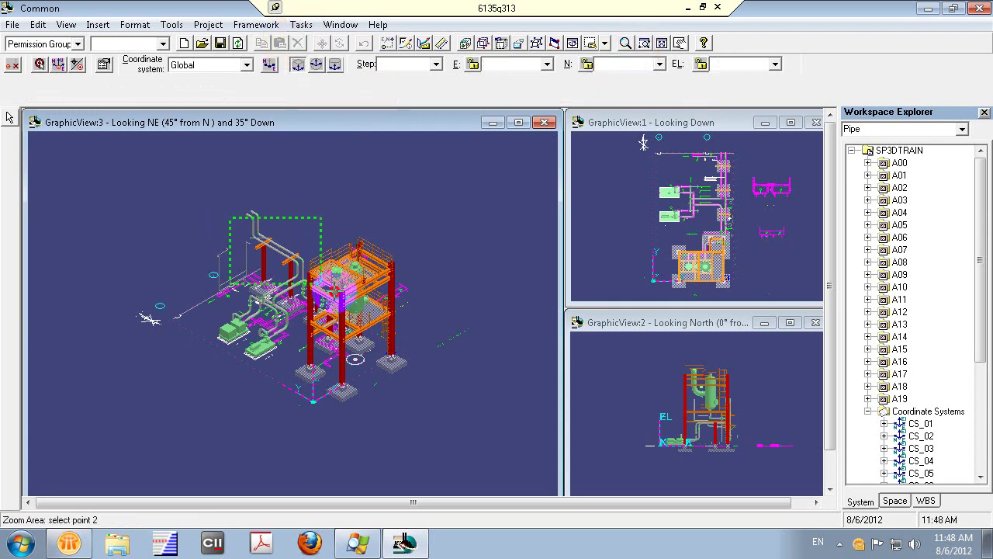
{"action": "left_click", "coordinate": [341, 303]}
{"action": "key", "text": "Escape"}
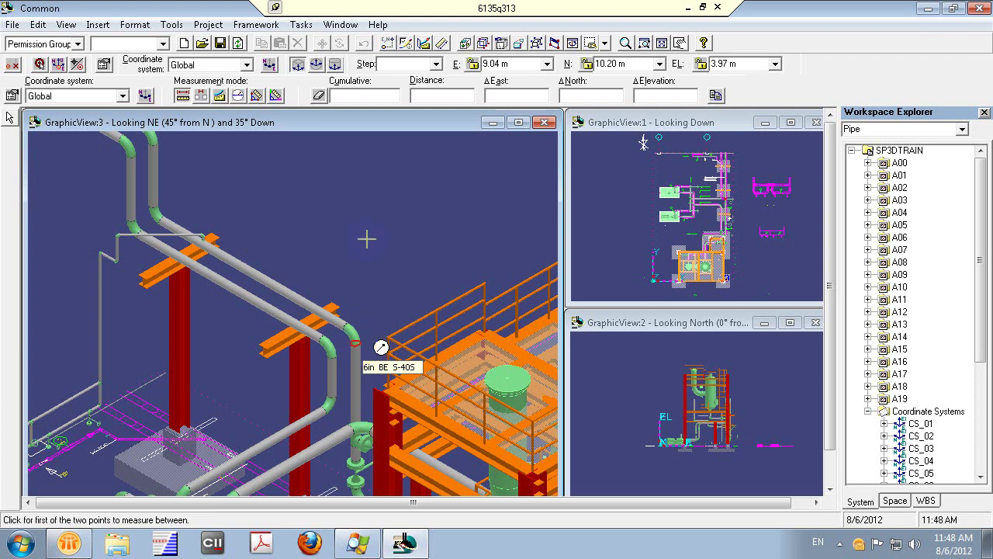
{"action": "left_click", "coordinate": [643, 44]}
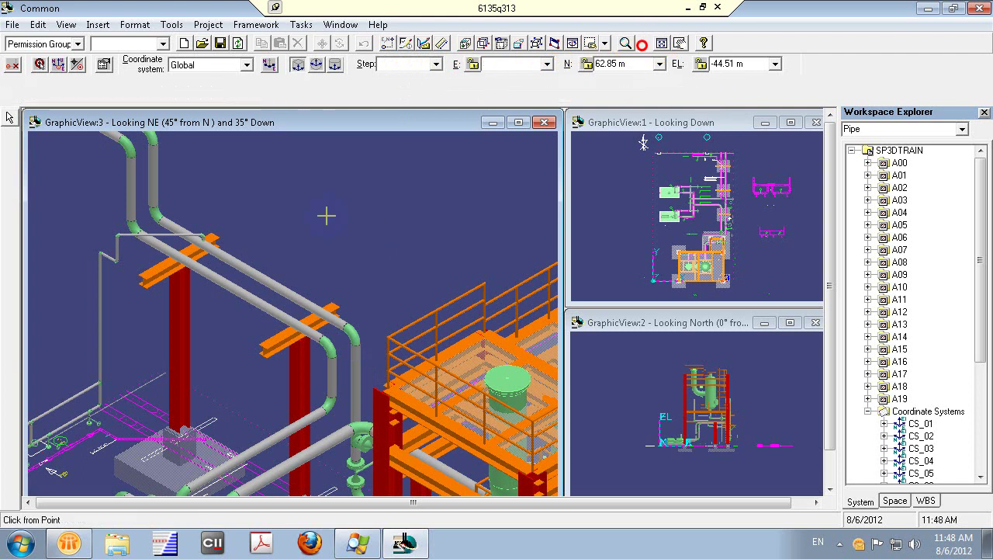
{"action": "left_click", "coordinate": [260, 275]}
{"action": "left_click", "coordinate": [400, 404]}
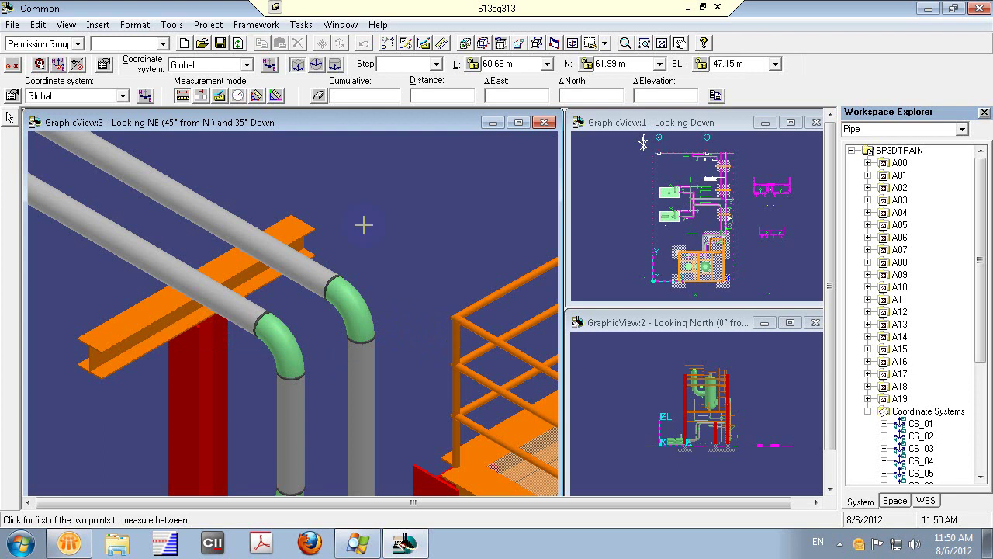
Move the Looking NE view from the support steel to a close-up of the piping at the green equipment's nozzle.
{"action": "left_click", "coordinate": [624, 42]}
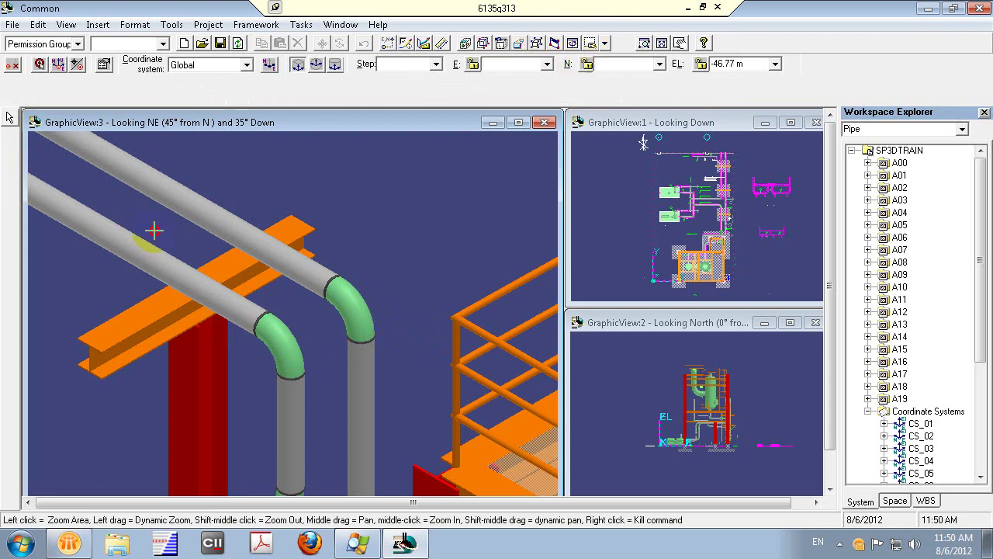
{"action": "left_click_drag", "start_coordinate": [153, 229], "coordinate": [38, 472]}
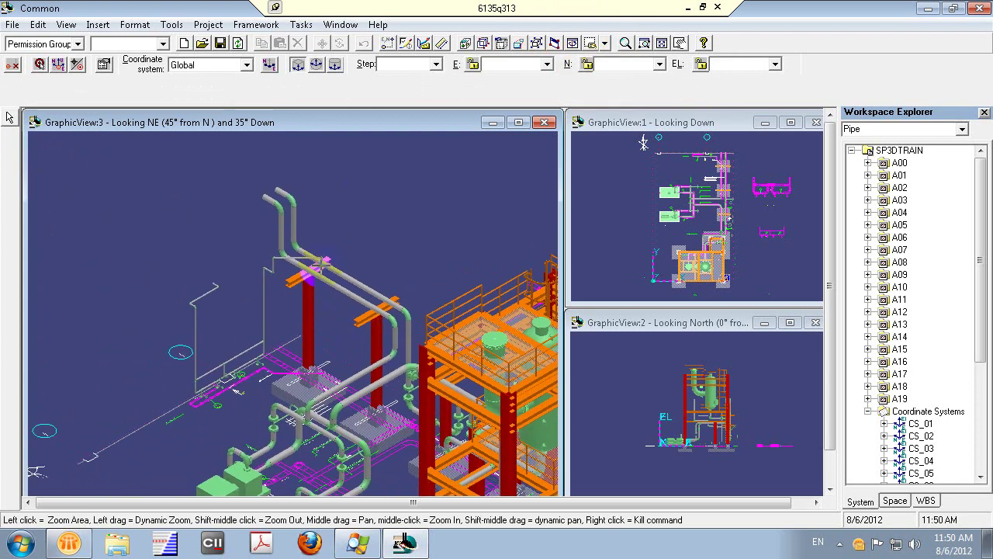
{"action": "left_click_drag", "start_coordinate": [321, 264], "coordinate": [191, 270]}
{"action": "middle_click_drag", "start_coordinate": [147, 311], "coordinate": [322, 349]}
{"action": "scroll", "coordinate": [248, 407], "scroll_direction": "up", "scroll_amount": 3}
{"action": "scroll", "coordinate": [322, 347], "scroll_direction": "up", "scroll_amount": 2}
{"action": "scroll", "coordinate": [322, 347], "scroll_direction": "up", "scroll_amount": 2}
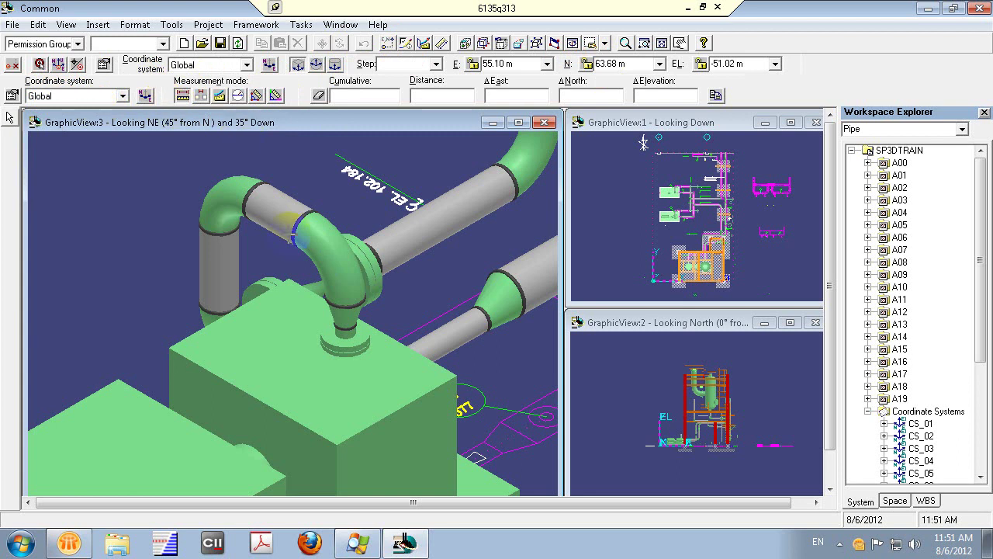
{"action": "left_click", "coordinate": [222, 191]}
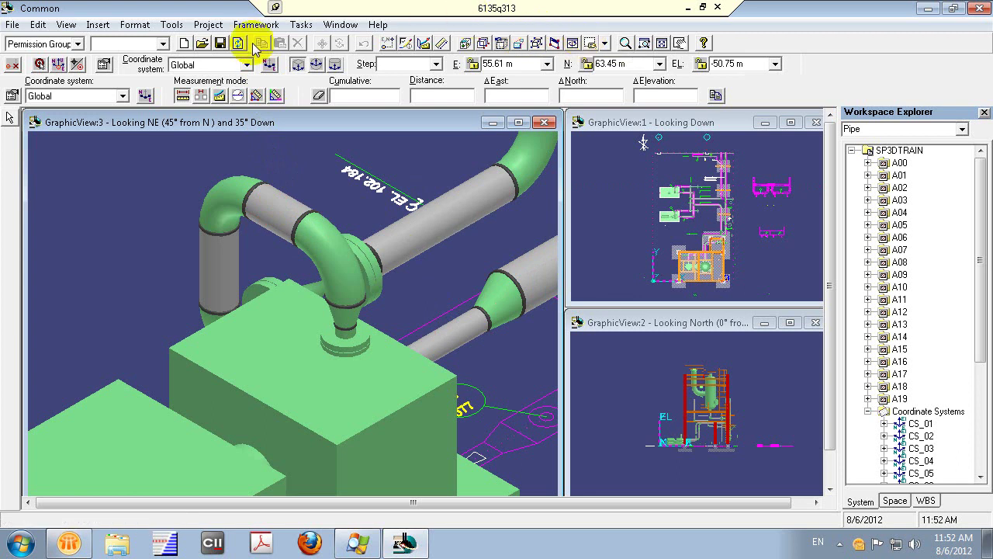
{"action": "left_click", "coordinate": [175, 24]}
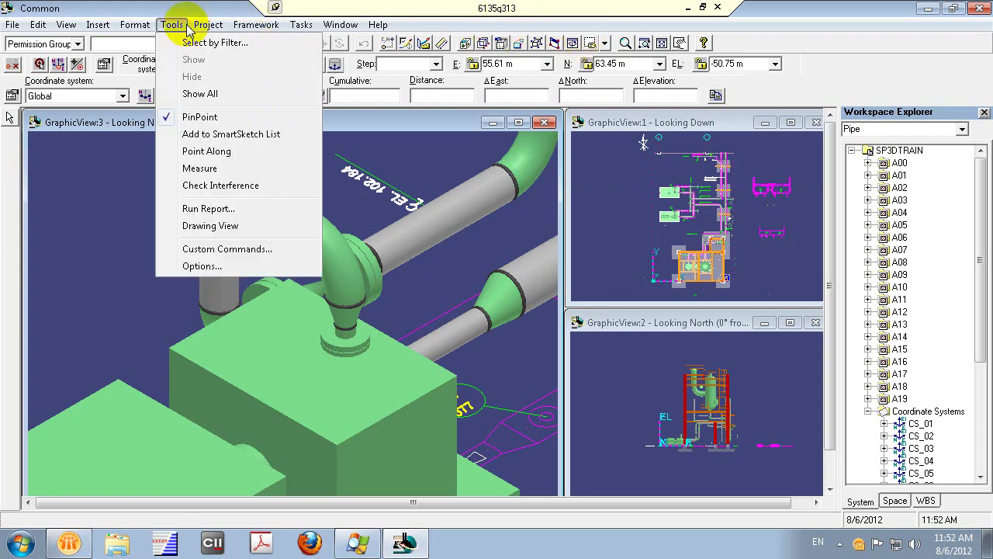
{"action": "left_click", "coordinate": [189, 15]}
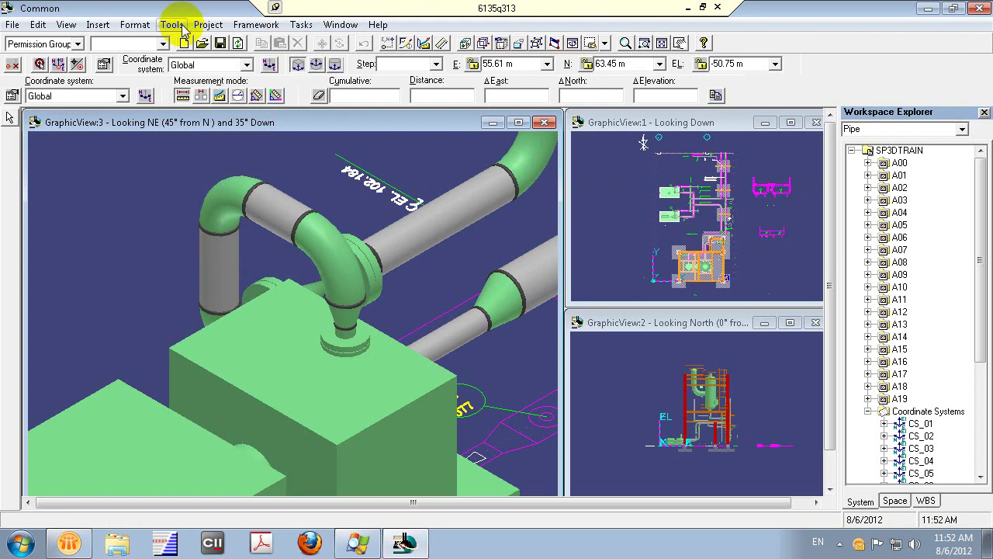
{"action": "left_click", "coordinate": [178, 26]}
{"action": "mouse_move", "coordinate": [144, 29]}
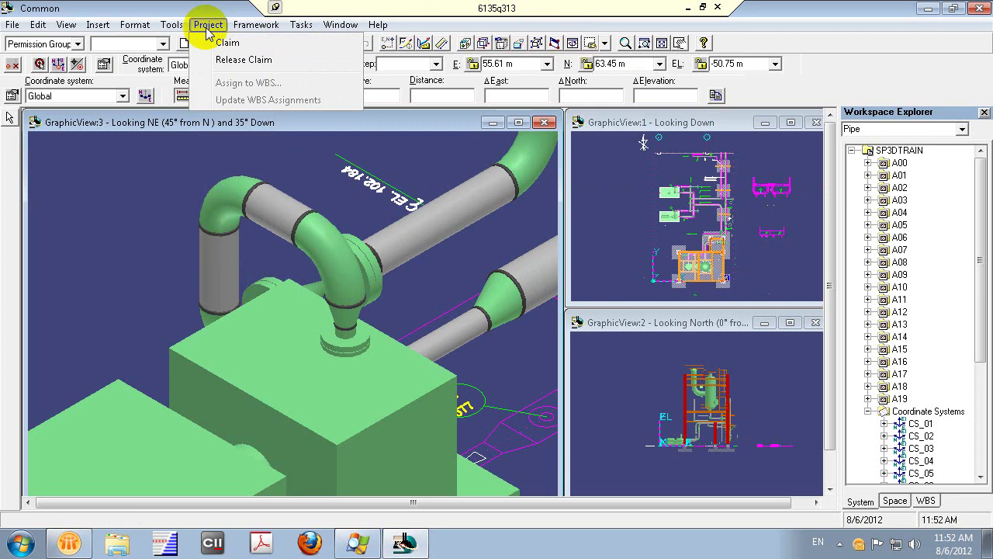
{"action": "mouse_move", "coordinate": [177, 30]}
{"action": "left_click", "coordinate": [193, 8]}
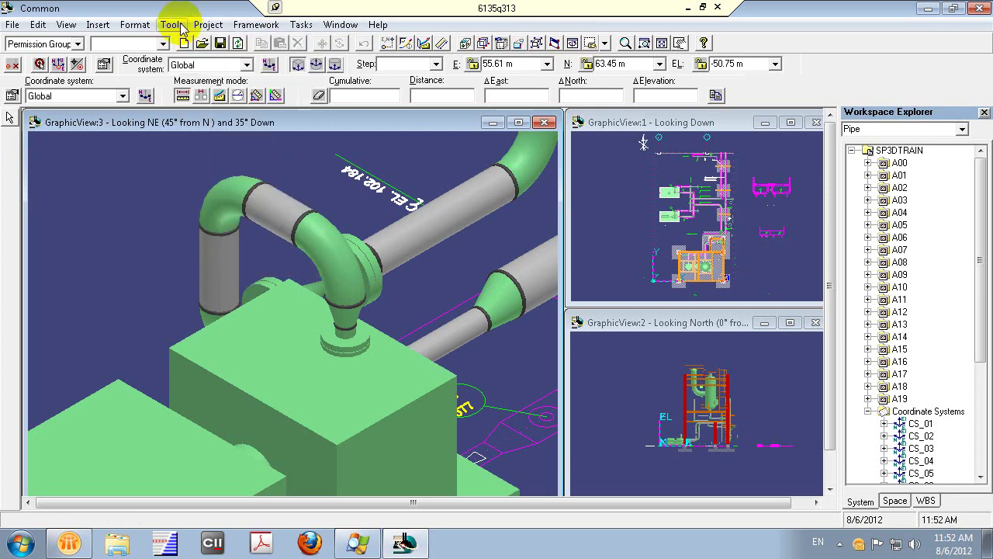
Set the number of undo actions to 20 in the General options and accept the change.
{"action": "left_click", "coordinate": [181, 27]}
{"action": "left_click", "coordinate": [200, 266]}
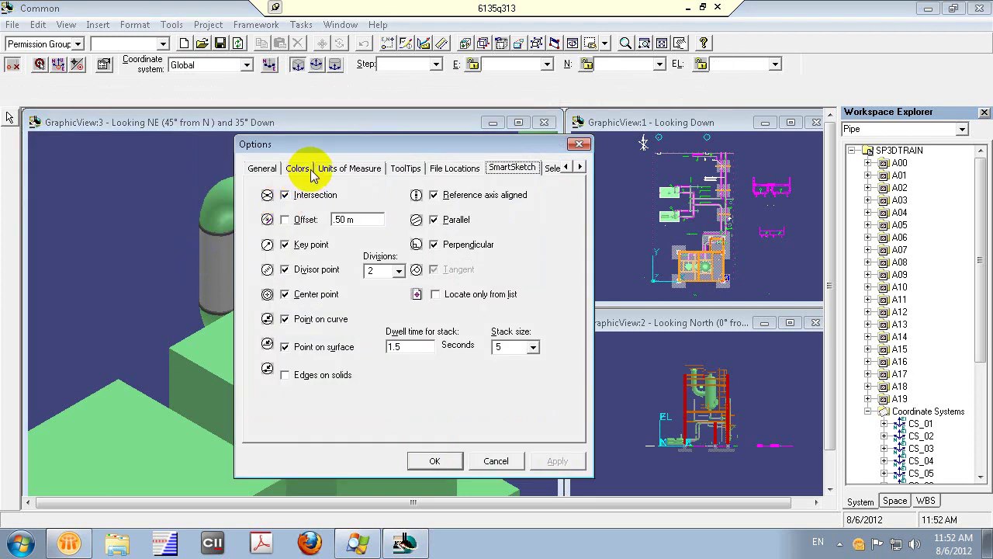
{"action": "left_click", "coordinate": [264, 168]}
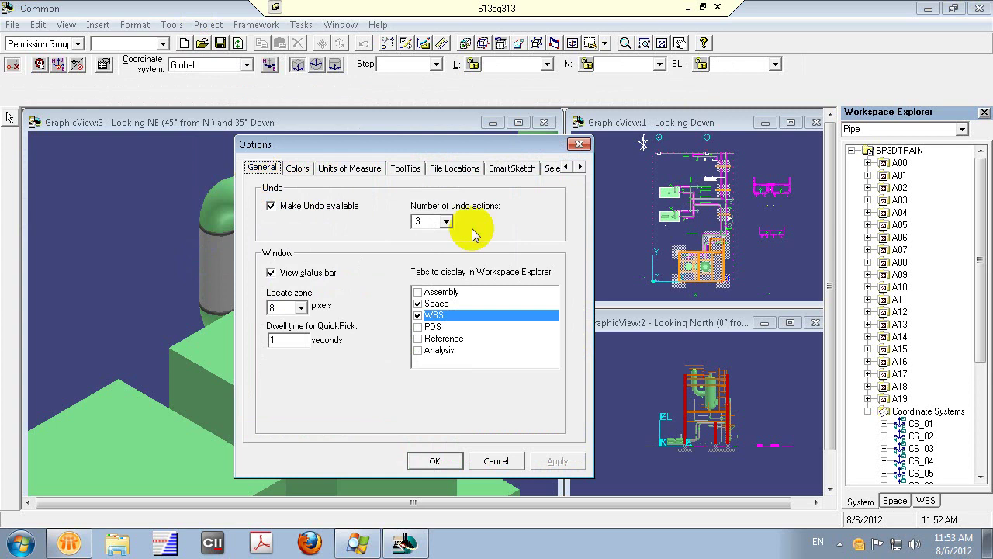
{"action": "left_click", "coordinate": [448, 222]}
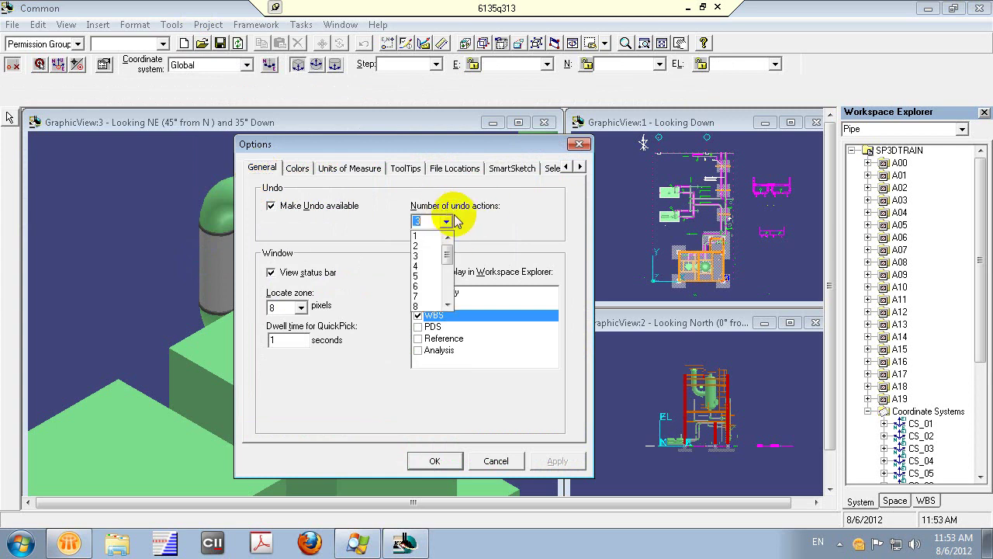
{"action": "left_click_drag", "start_coordinate": [448, 255], "coordinate": [452, 301]}
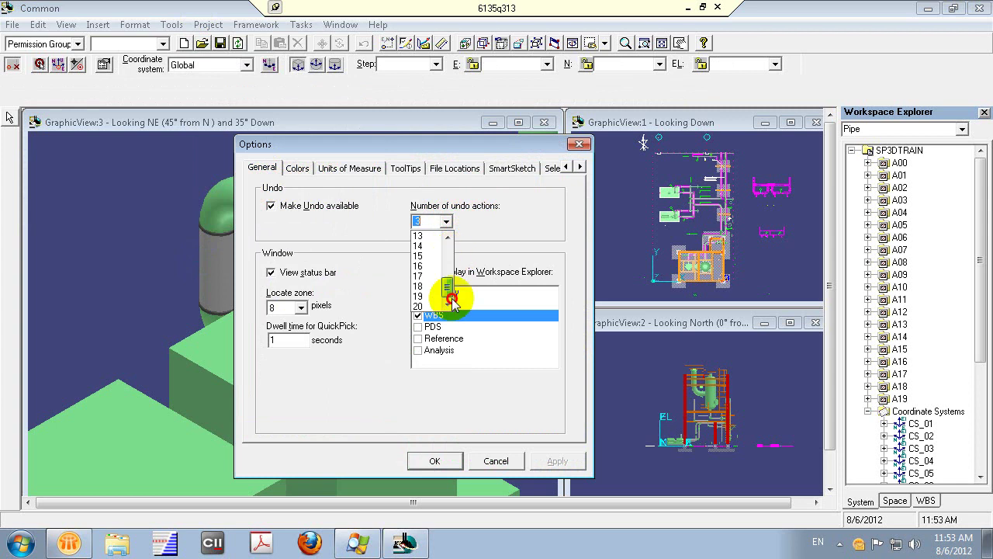
{"action": "left_click", "coordinate": [431, 306]}
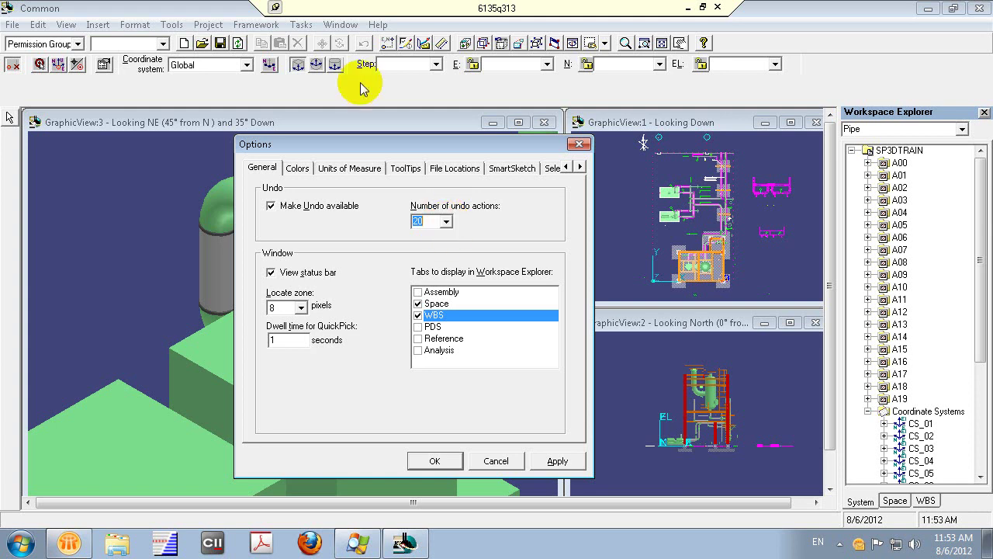
{"action": "left_click", "coordinate": [424, 461]}
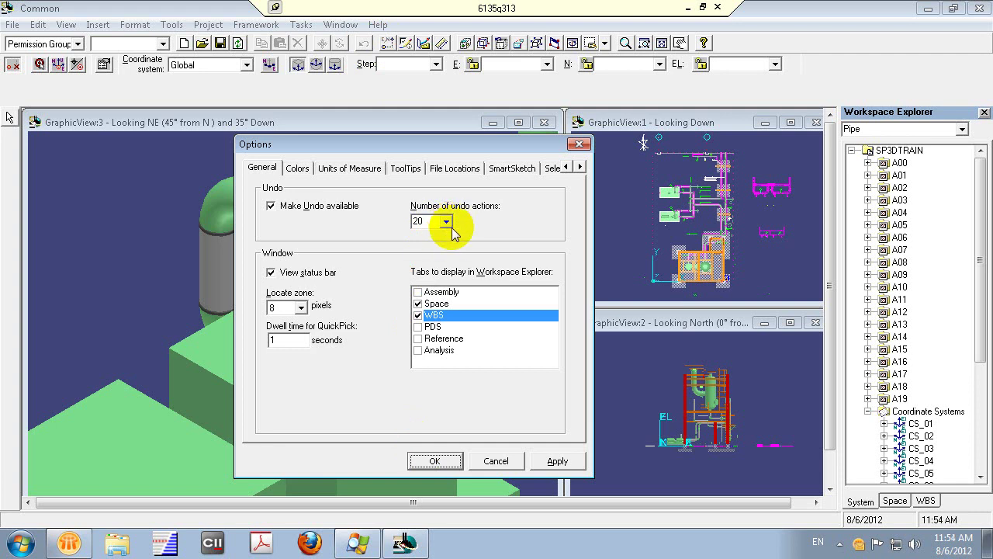
{"action": "left_click", "coordinate": [435, 457]}
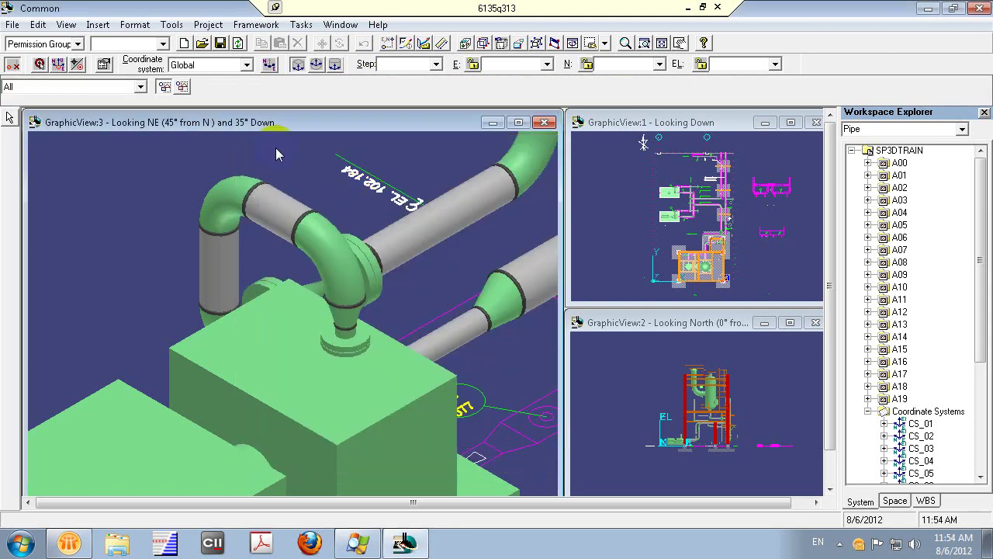
Select the pipe run above the green equipment, clear the selection, and save the session.
{"action": "left_click", "coordinate": [276, 211]}
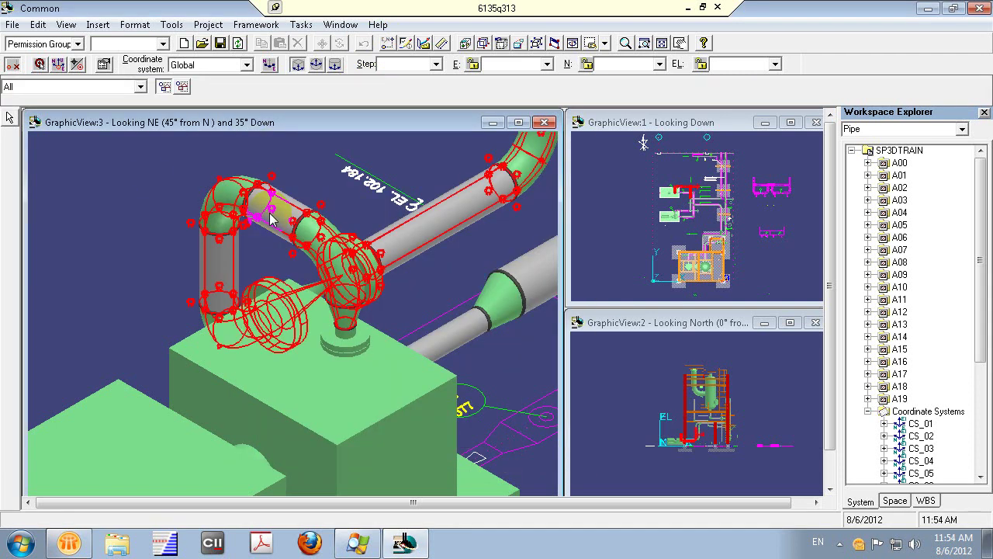
{"action": "left_click", "coordinate": [330, 130]}
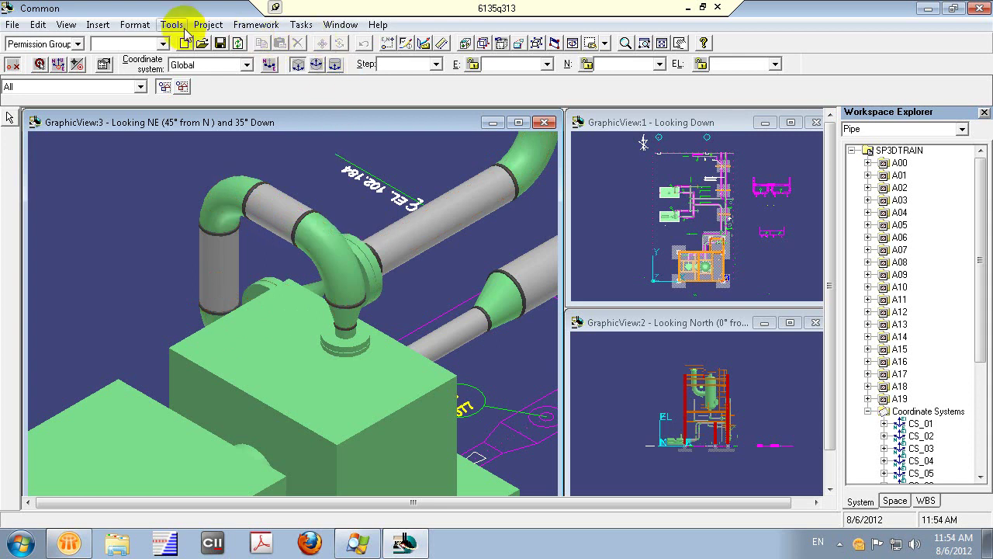
{"action": "left_click", "coordinate": [221, 44]}
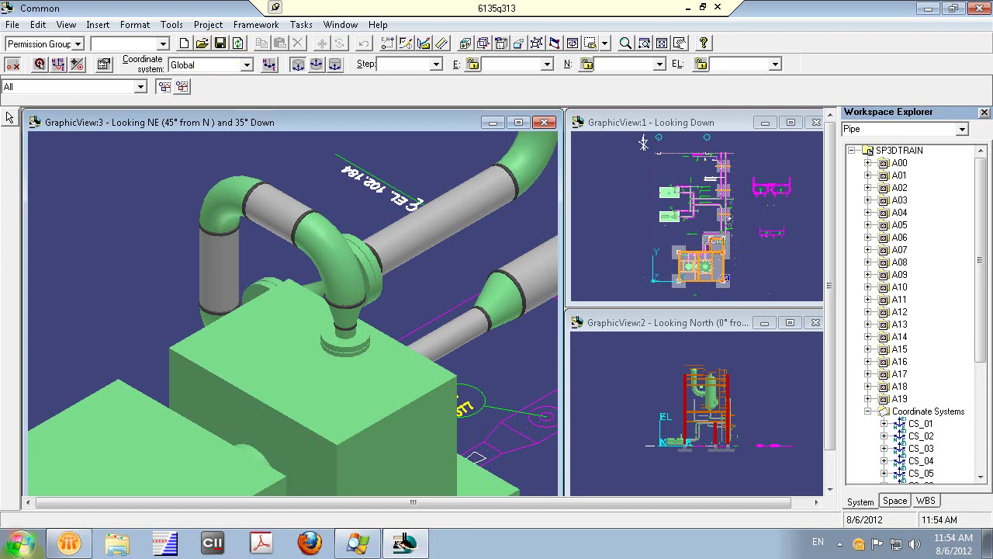
Look over the recent SmartPlant 3D session files in the Windows Start menu and close it.
{"action": "left_click", "coordinate": [21, 543]}
{"action": "mouse_move", "coordinate": [105, 266]}
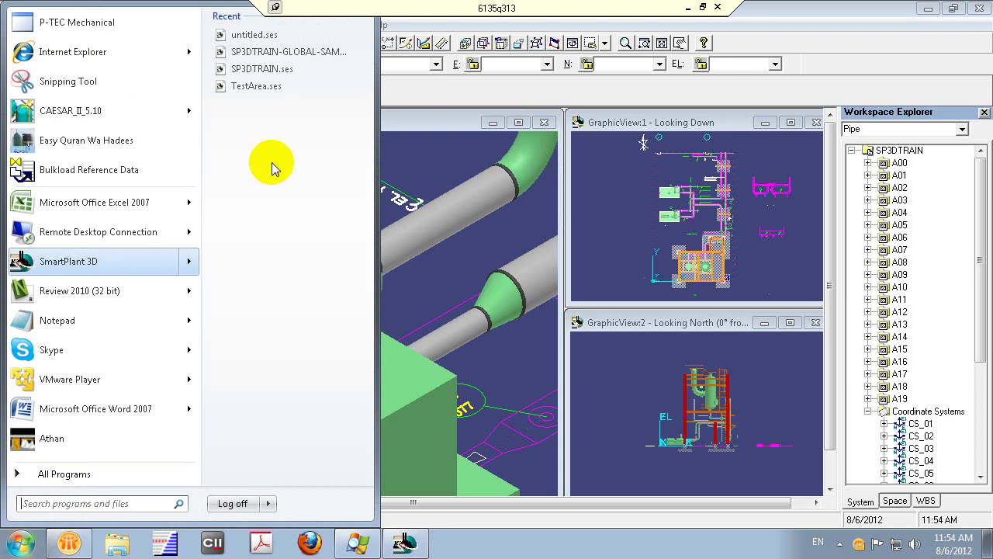
{"action": "left_click", "coordinate": [395, 93]}
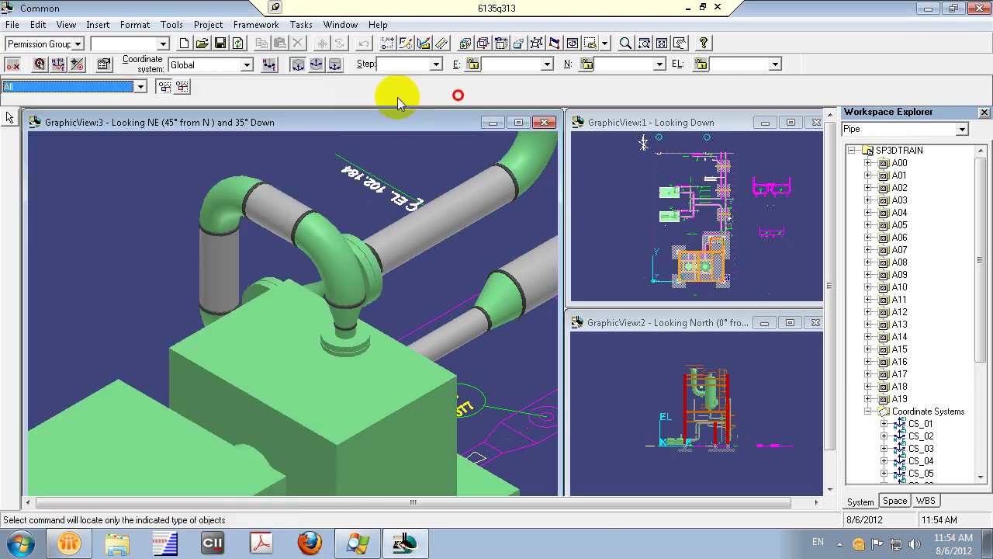
Check the undo setting in the General options and leave the options without making changes.
{"action": "left_click", "coordinate": [175, 28]}
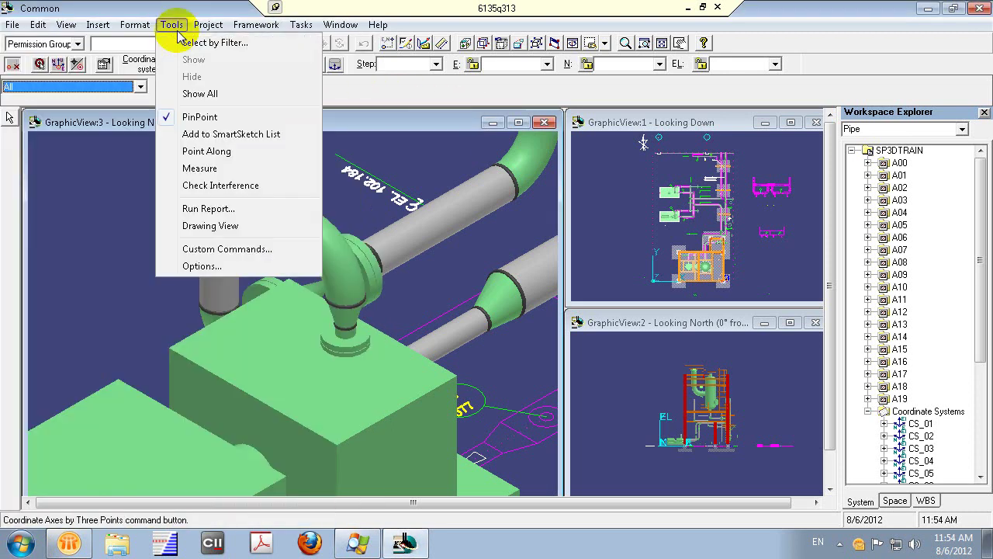
{"action": "left_click", "coordinate": [211, 266]}
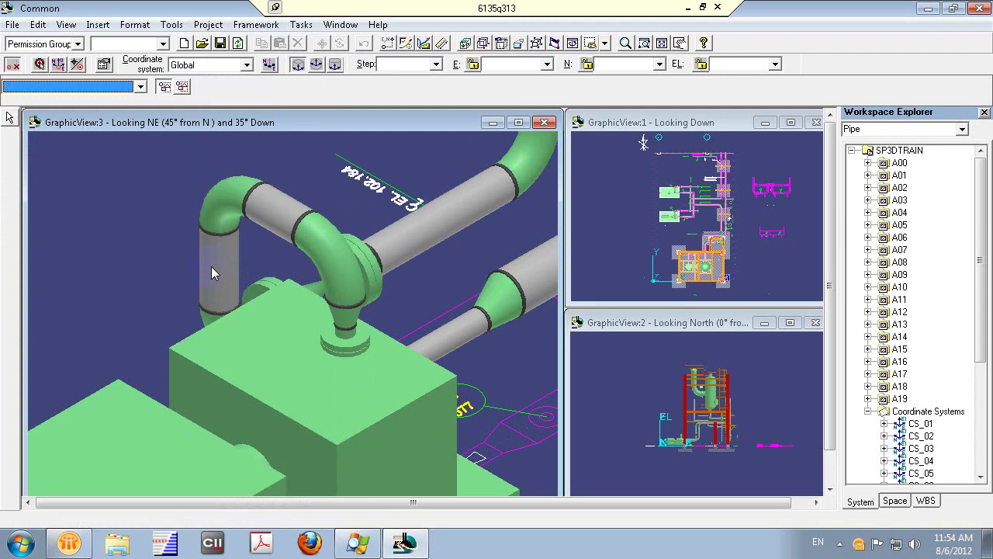
{"action": "left_click", "coordinate": [375, 147]}
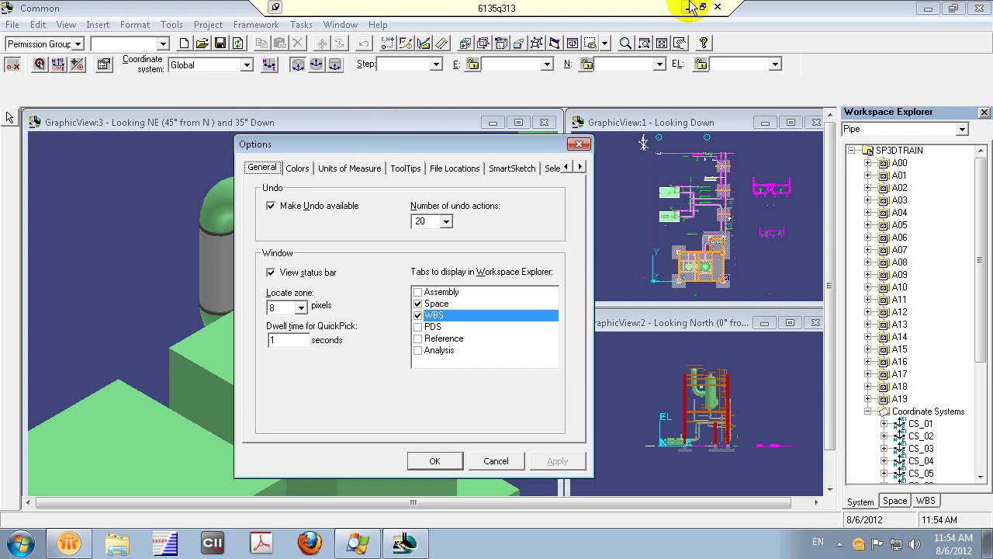
{"action": "left_click", "coordinate": [444, 145]}
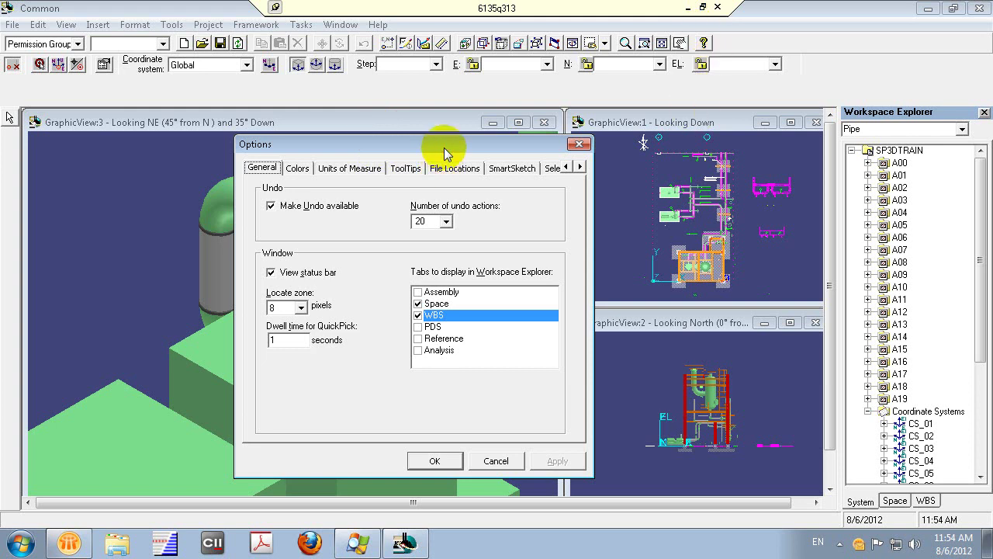
{"action": "left_click", "coordinate": [500, 459]}
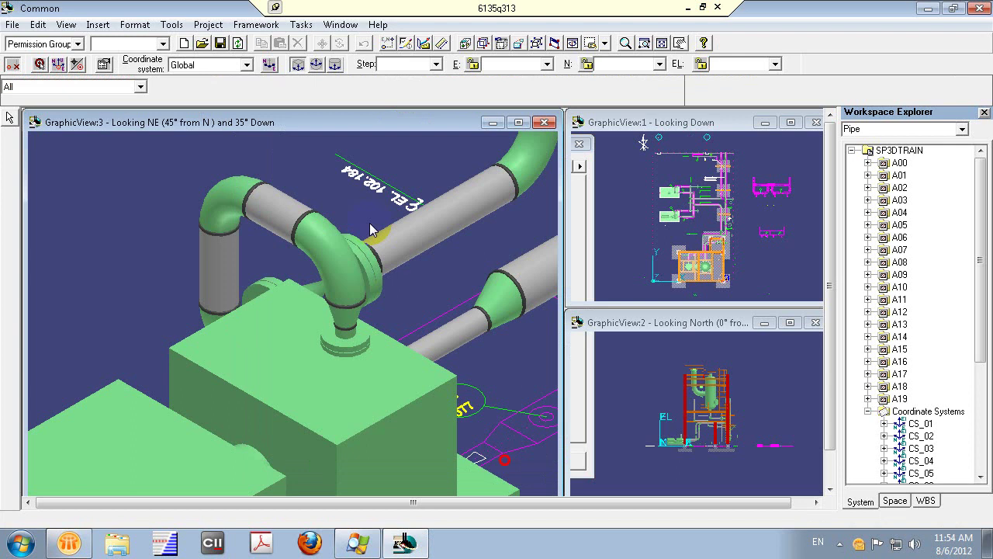
Refresh the workspace, and set the distance readout to mm in the Units of Measure options.
{"action": "left_click", "coordinate": [237, 44]}
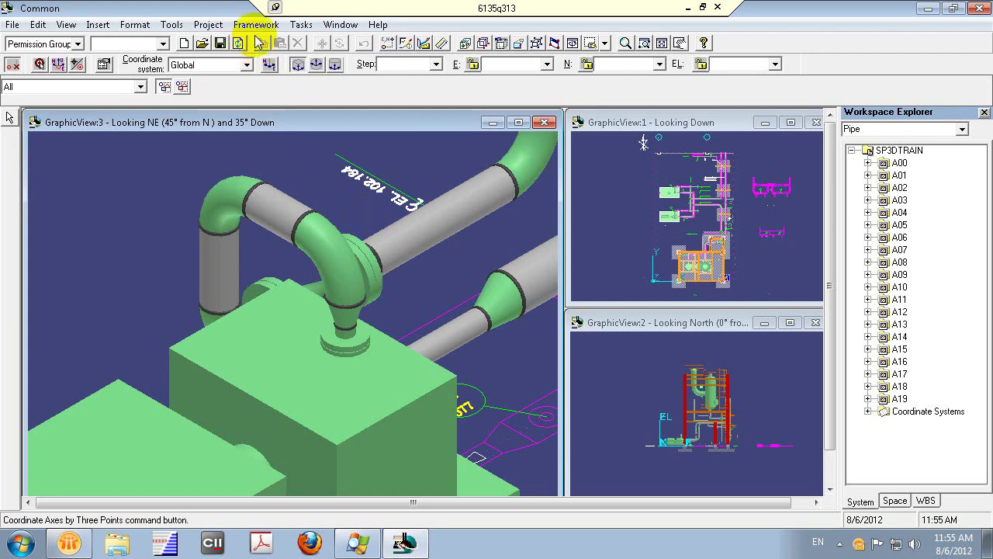
{"action": "left_click", "coordinate": [173, 25]}
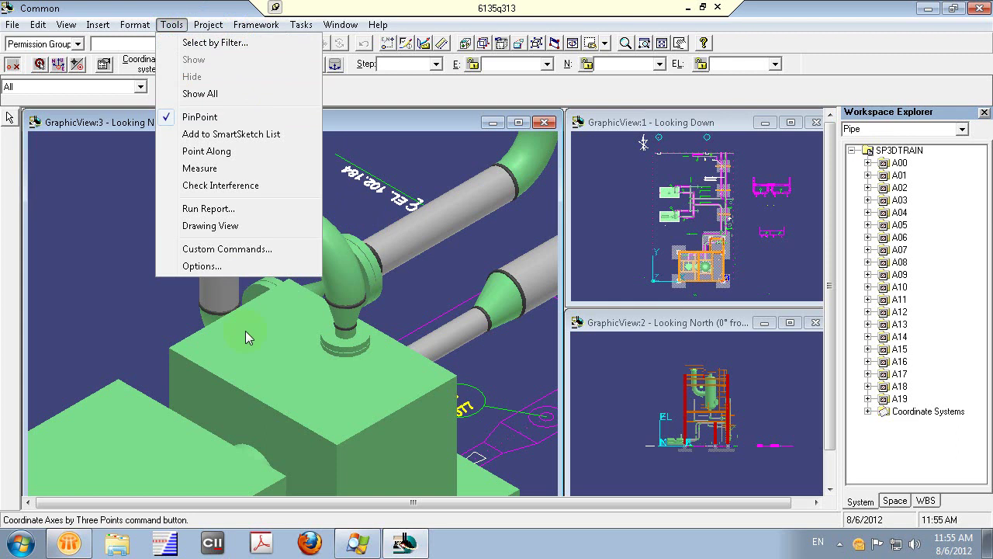
{"action": "left_click", "coordinate": [246, 265]}
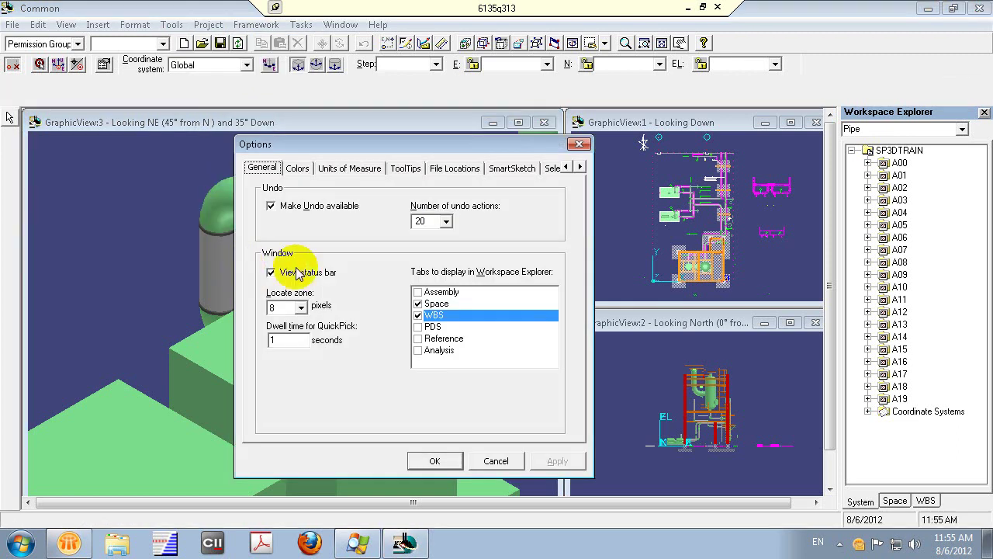
{"action": "left_click", "coordinate": [298, 169]}
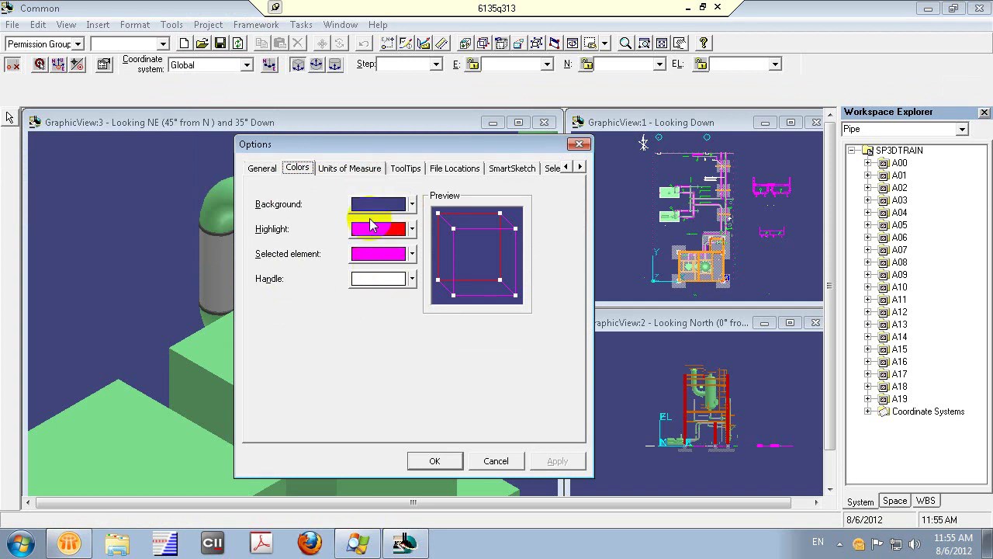
{"action": "left_click", "coordinate": [349, 167]}
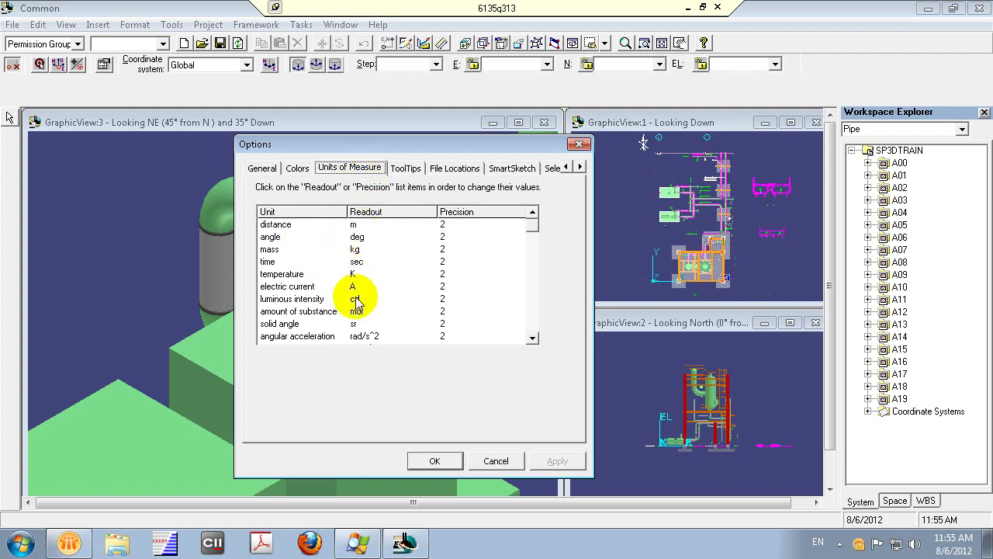
{"action": "left_click", "coordinate": [357, 225]}
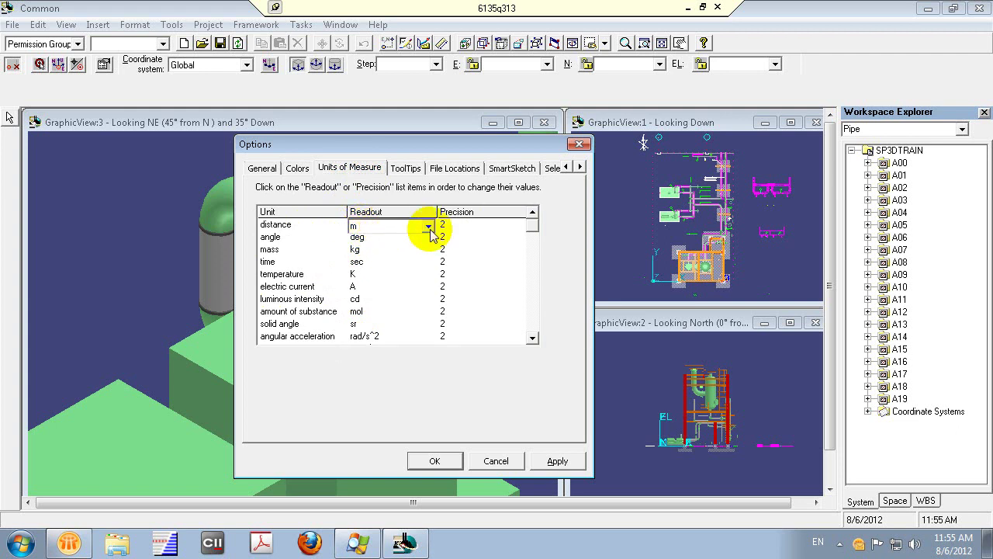
{"action": "left_click", "coordinate": [429, 228]}
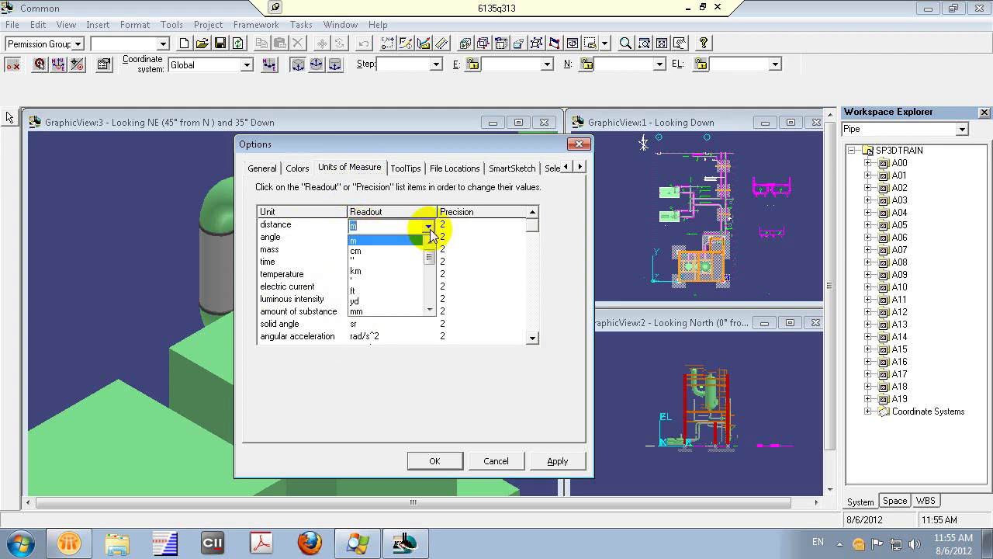
{"action": "scroll", "coordinate": [403, 272], "scroll_direction": "down", "scroll_amount": 1}
{"action": "left_click", "coordinate": [394, 281]}
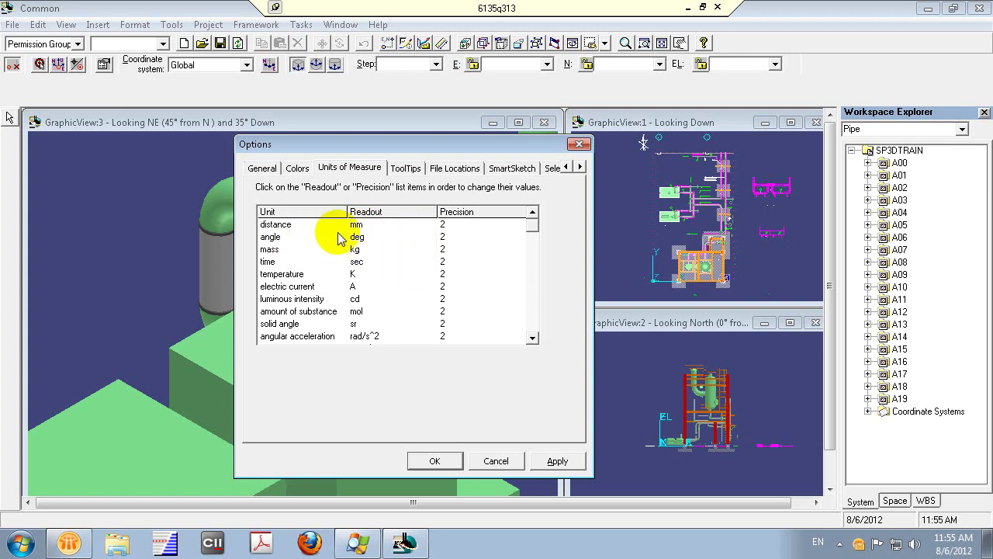
Leave the mass readout in kg, apply the units of measure settings, and accept the options.
{"action": "left_click", "coordinate": [400, 249]}
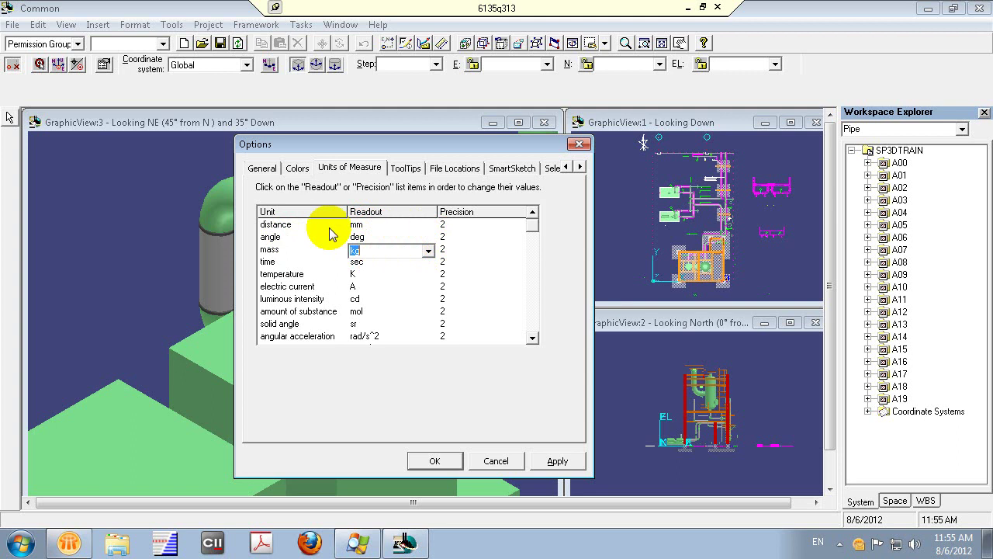
{"action": "left_click", "coordinate": [349, 172]}
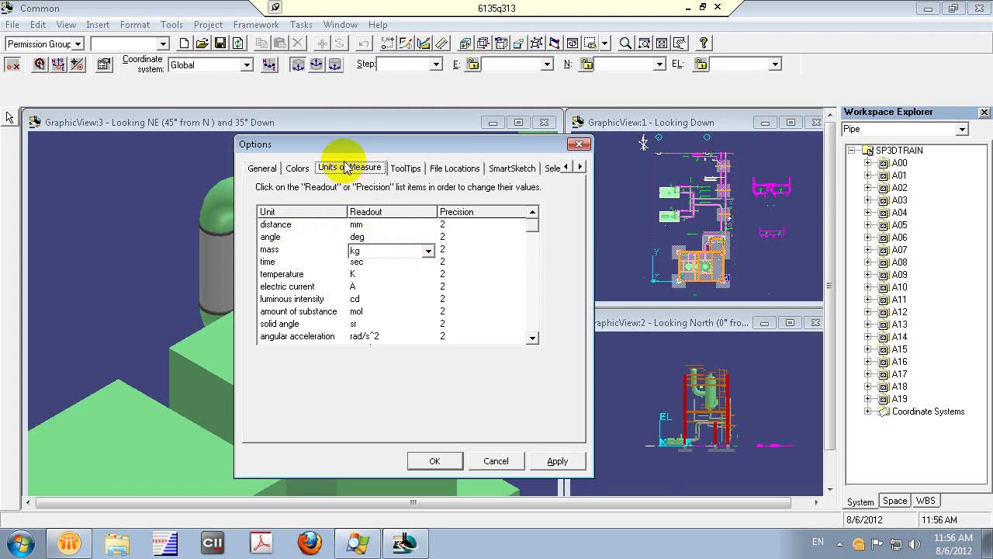
{"action": "left_click", "coordinate": [550, 457]}
{"action": "left_click", "coordinate": [433, 460]}
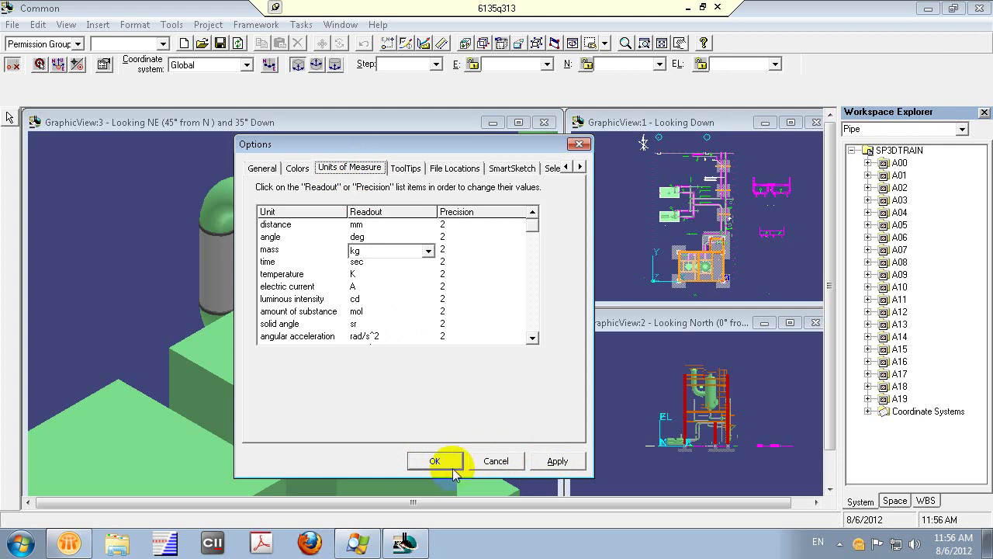
{"action": "left_click", "coordinate": [434, 461]}
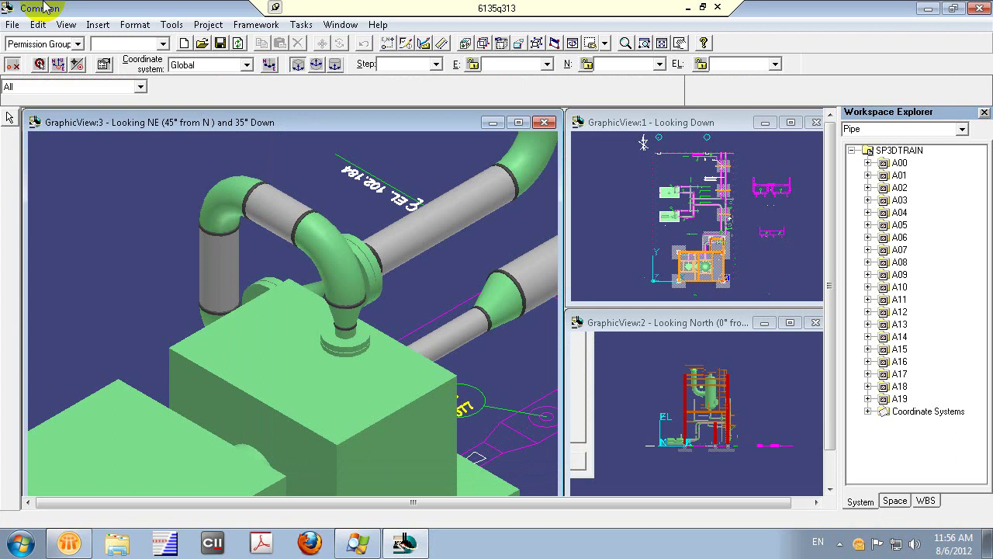
Create a new session from the MetricUnits template and maximize its graphic view.
{"action": "left_click", "coordinate": [12, 24]}
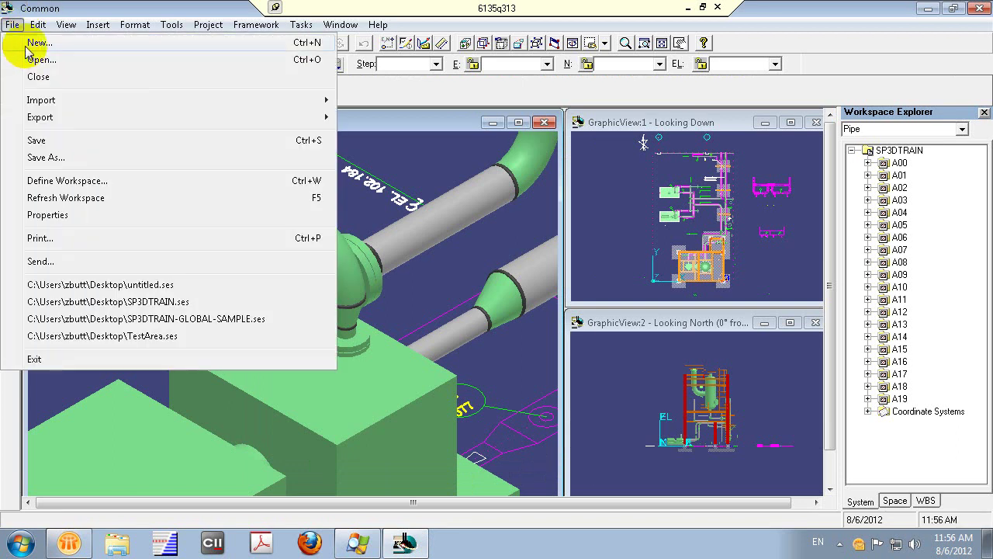
{"action": "left_click", "coordinate": [27, 47]}
{"action": "left_click", "coordinate": [465, 323]}
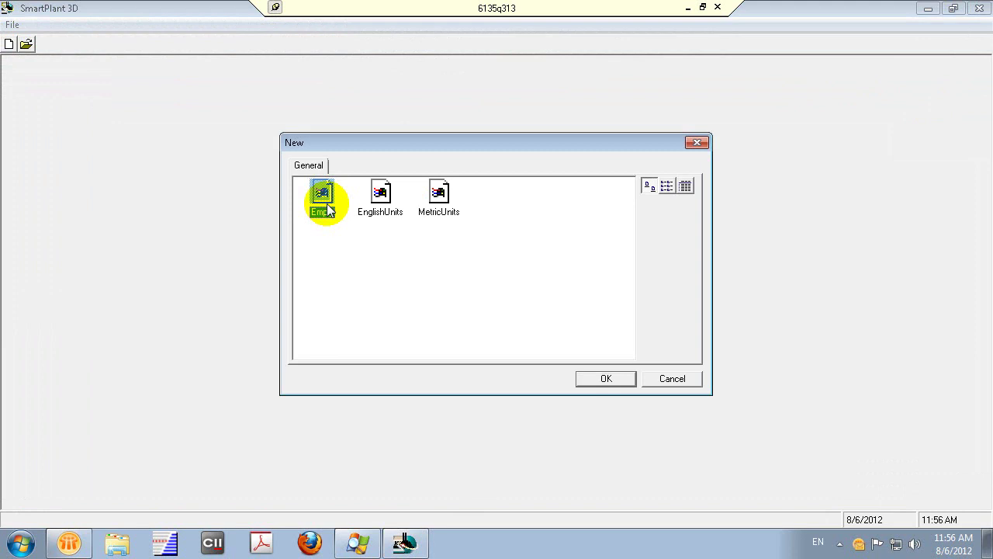
{"action": "left_click", "coordinate": [679, 381]}
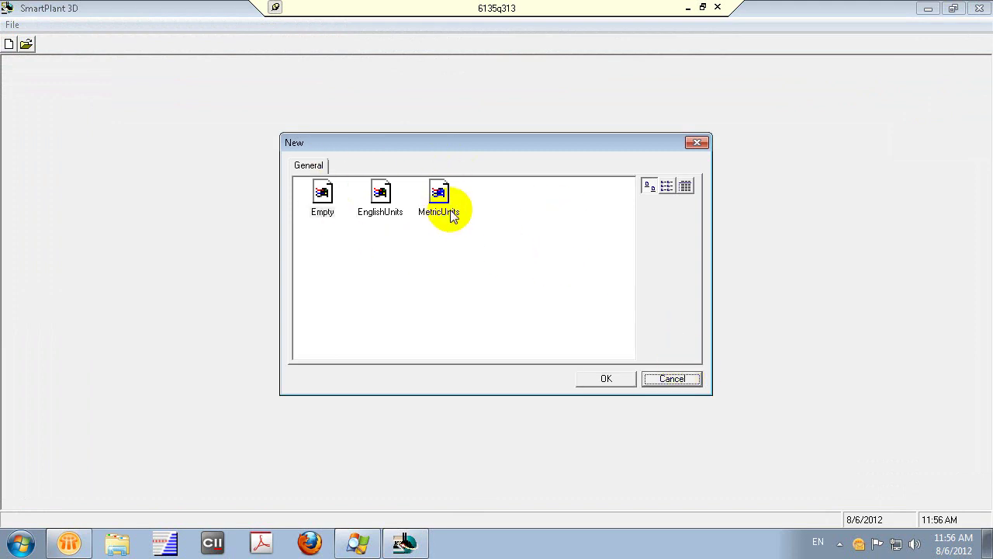
{"action": "left_click", "coordinate": [447, 217]}
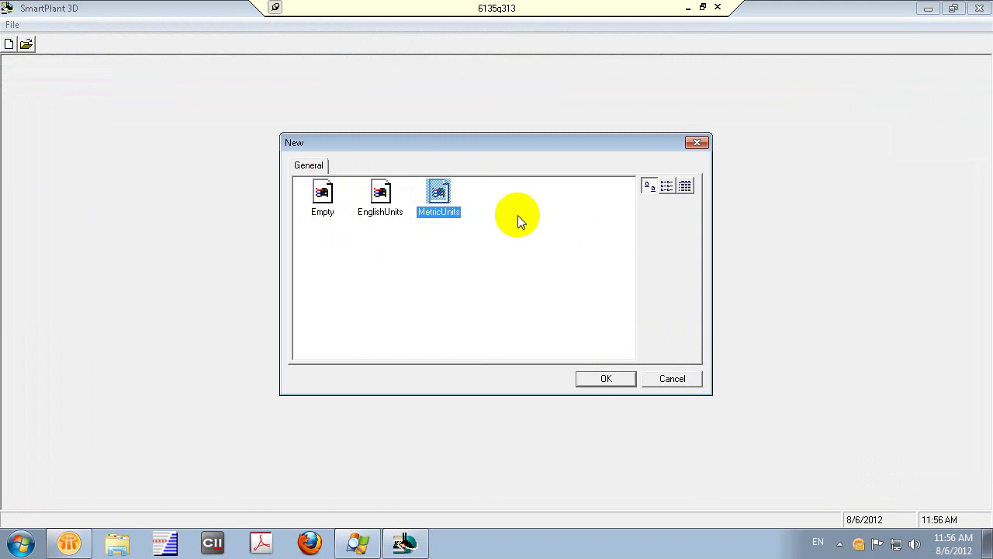
{"action": "left_click", "coordinate": [606, 379]}
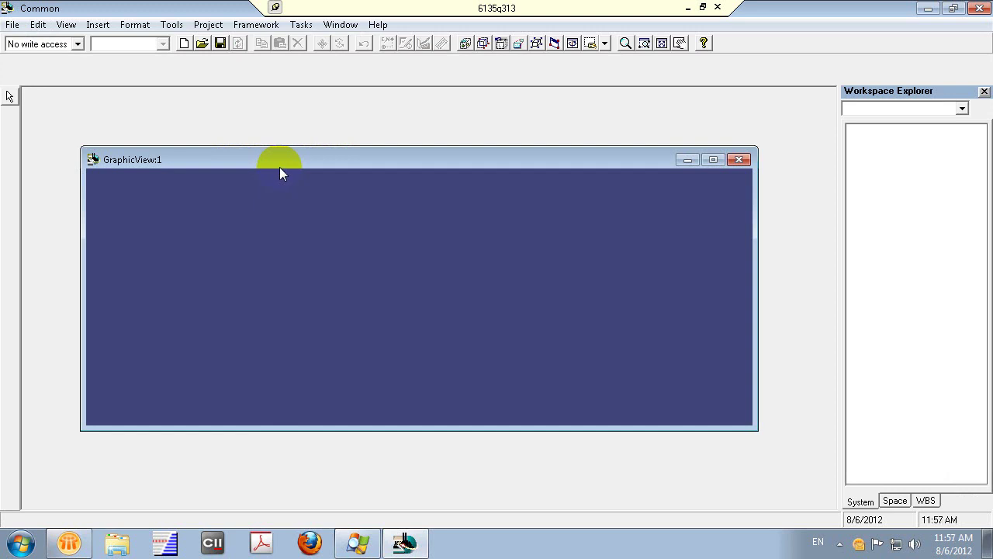
{"action": "double_click", "coordinate": [286, 159]}
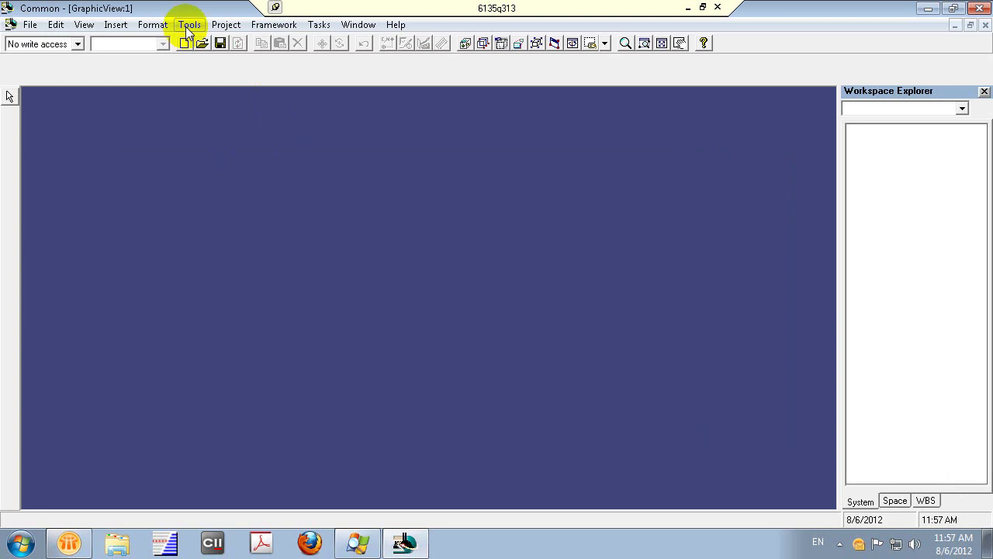
Look through the new session's General, ToolTips, File Locations, SmartSketch, Selected PG and Colors options.
{"action": "left_click", "coordinate": [190, 25]}
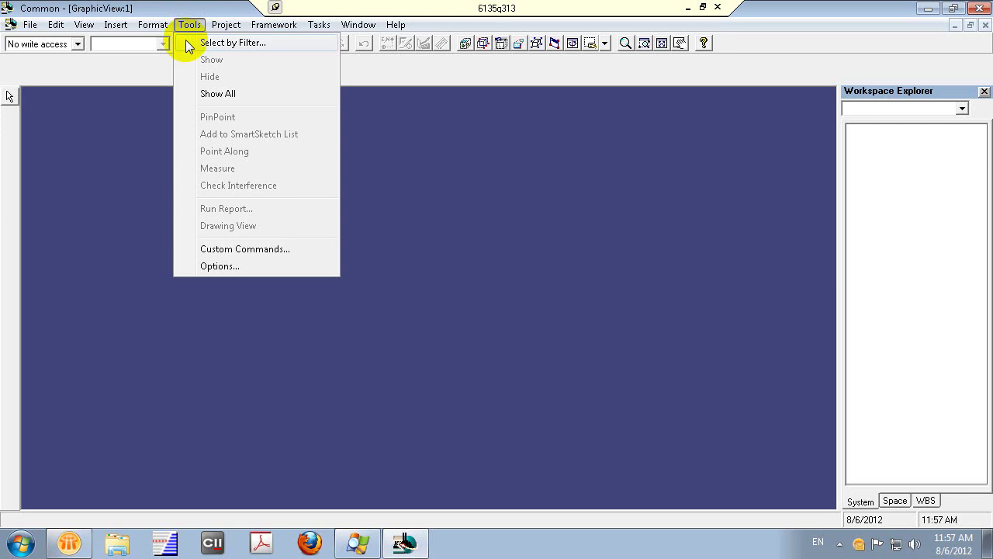
{"action": "left_click", "coordinate": [222, 266]}
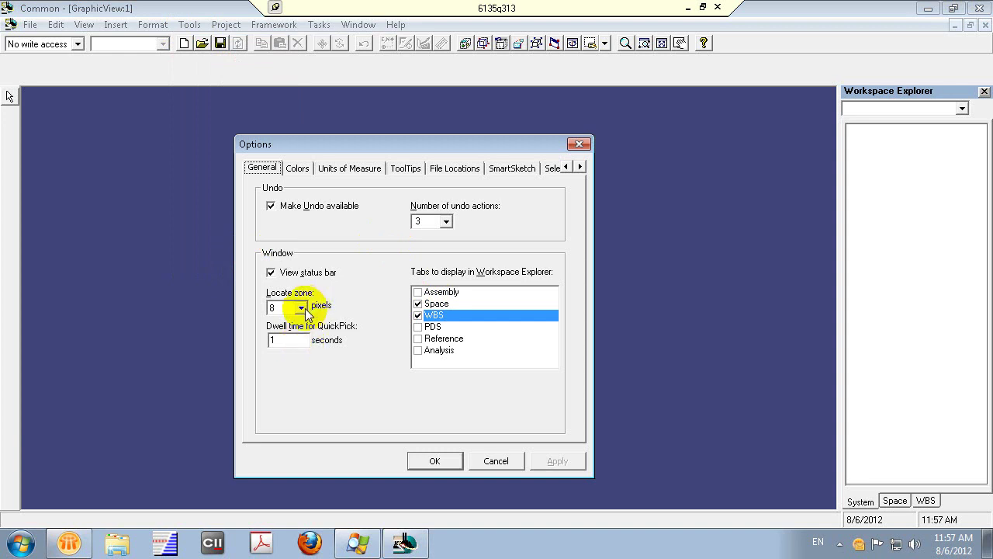
{"action": "left_click", "coordinate": [400, 169]}
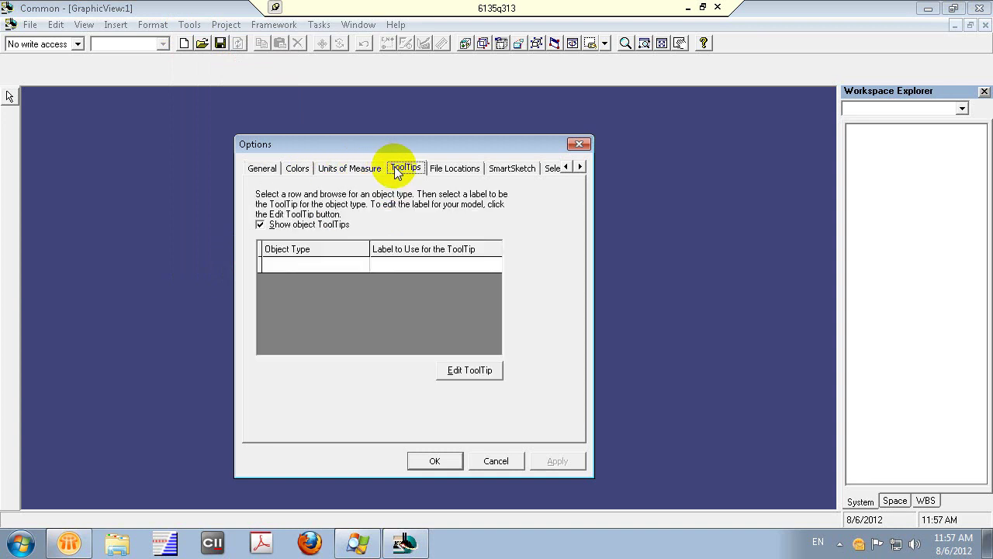
{"action": "left_click", "coordinate": [446, 170]}
{"action": "left_click", "coordinate": [509, 168]}
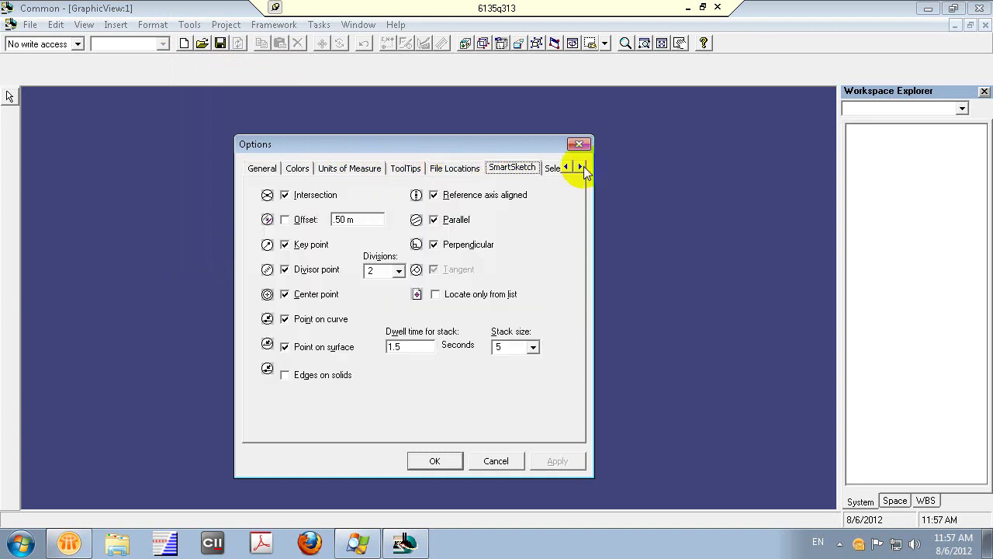
{"action": "left_click", "coordinate": [580, 167]}
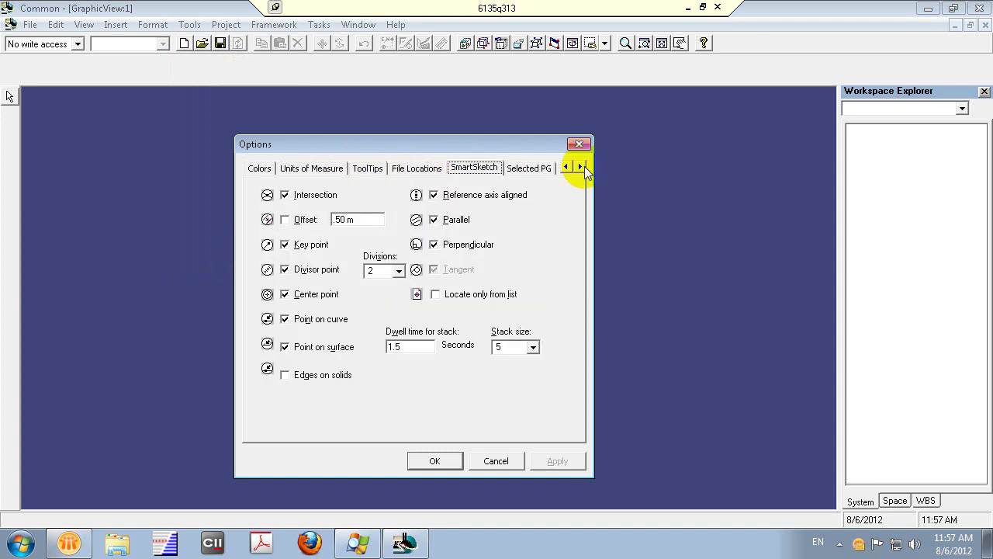
{"action": "left_click", "coordinate": [528, 167]}
{"action": "left_click", "coordinate": [474, 168]}
{"action": "left_click", "coordinate": [260, 168]}
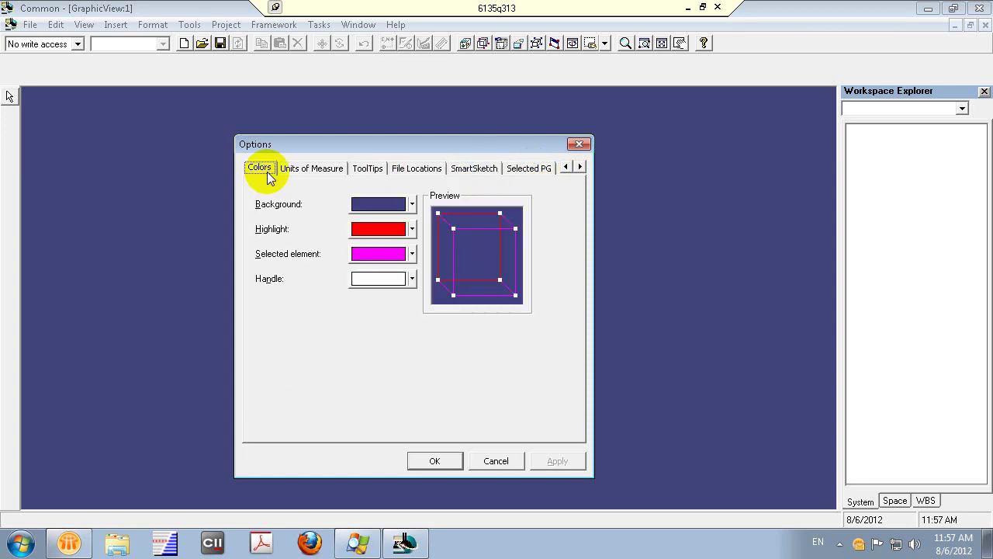
Enable the Reference tab for the Workspace Explorer in the General options, accept the change, and start but cancel saving the session.
{"action": "left_click", "coordinate": [261, 169]}
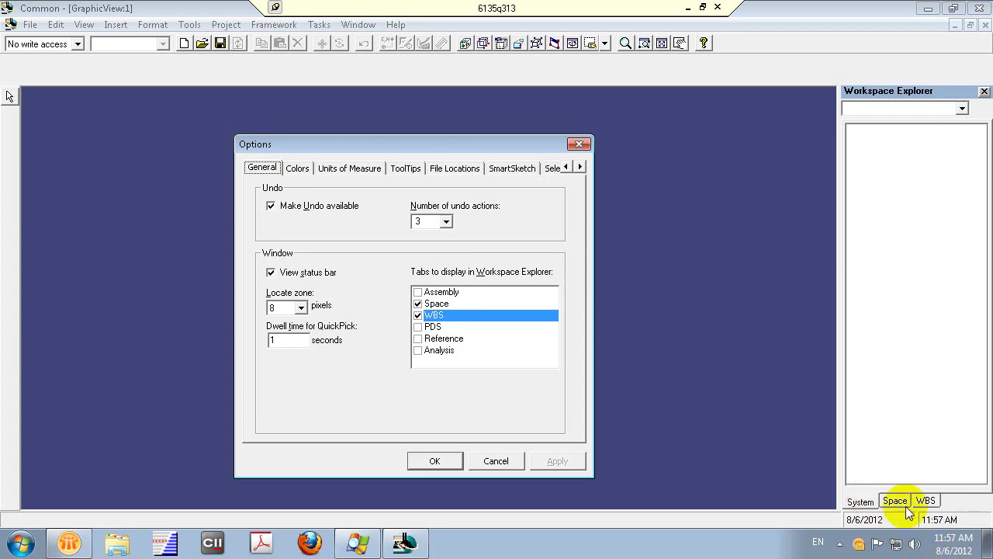
{"action": "left_click", "coordinate": [418, 339]}
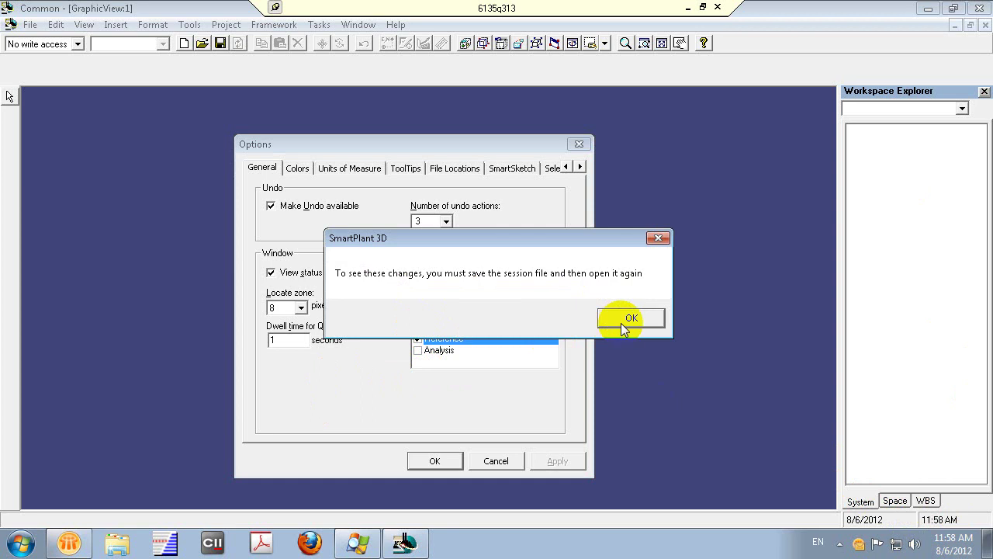
{"action": "left_click_drag", "start_coordinate": [543, 237], "coordinate": [725, 187]}
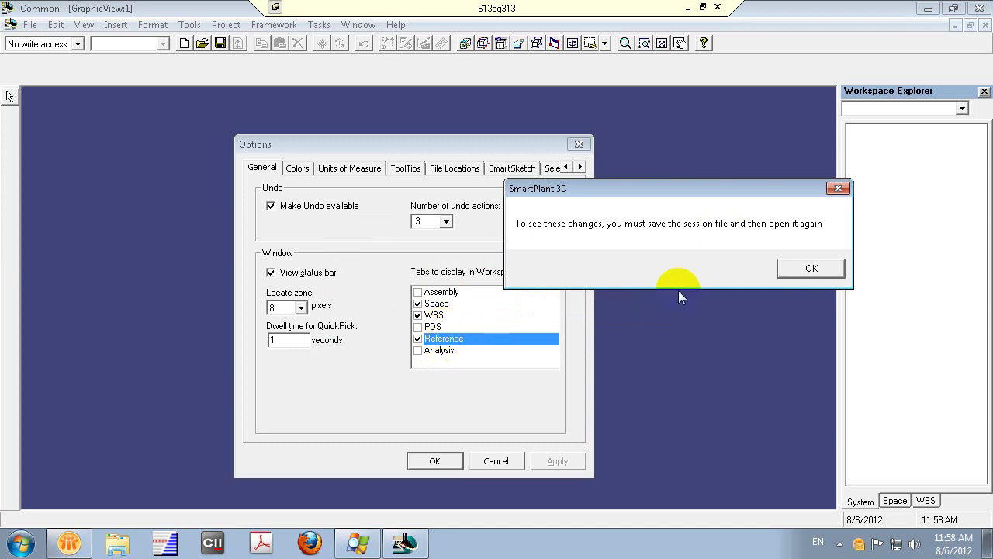
{"action": "left_click_drag", "start_coordinate": [619, 193], "coordinate": [490, 184]}
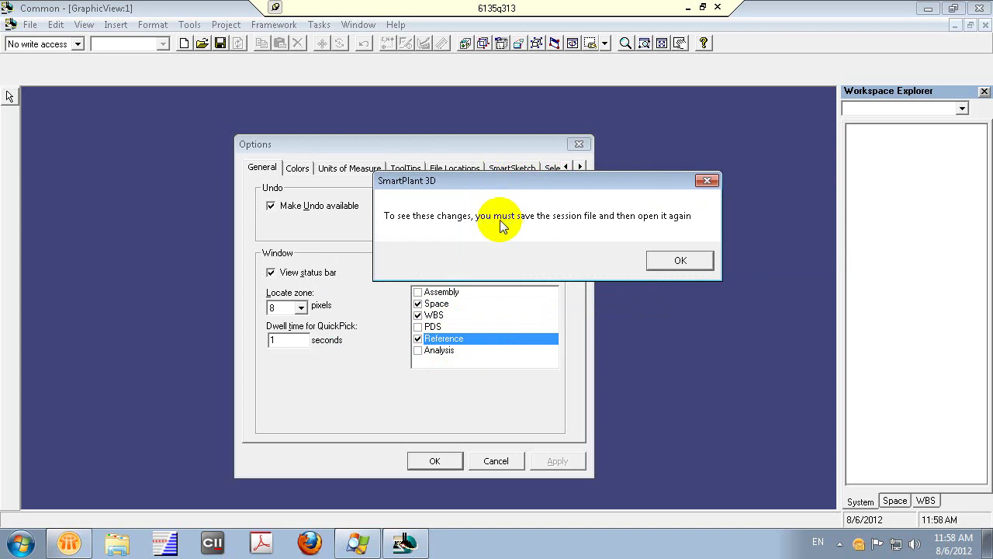
{"action": "left_click_drag", "start_coordinate": [518, 191], "coordinate": [482, 183]}
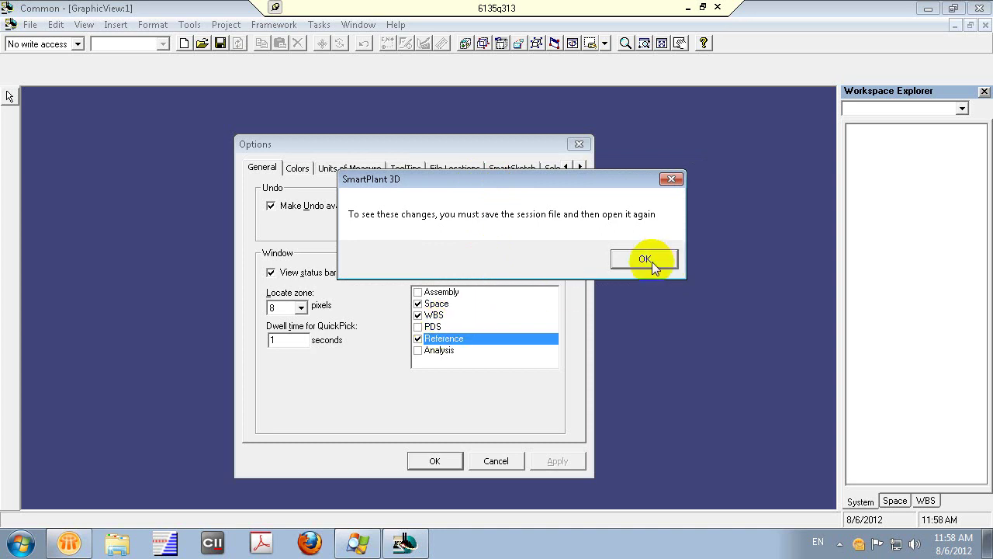
{"action": "left_click_drag", "start_coordinate": [620, 184], "coordinate": [611, 181]}
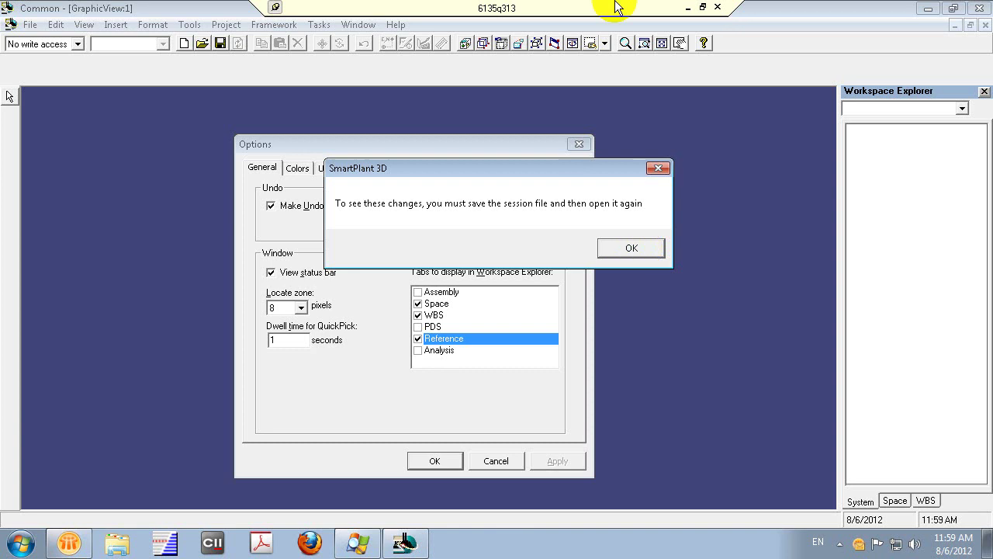
{"action": "left_click_drag", "start_coordinate": [605, 178], "coordinate": [734, 159]}
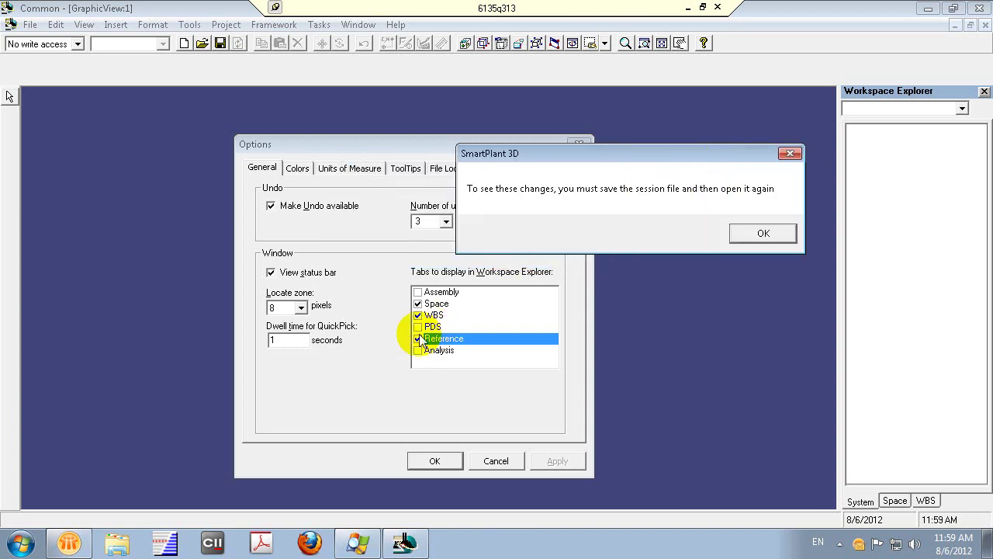
{"action": "left_click_drag", "start_coordinate": [543, 152], "coordinate": [493, 152]}
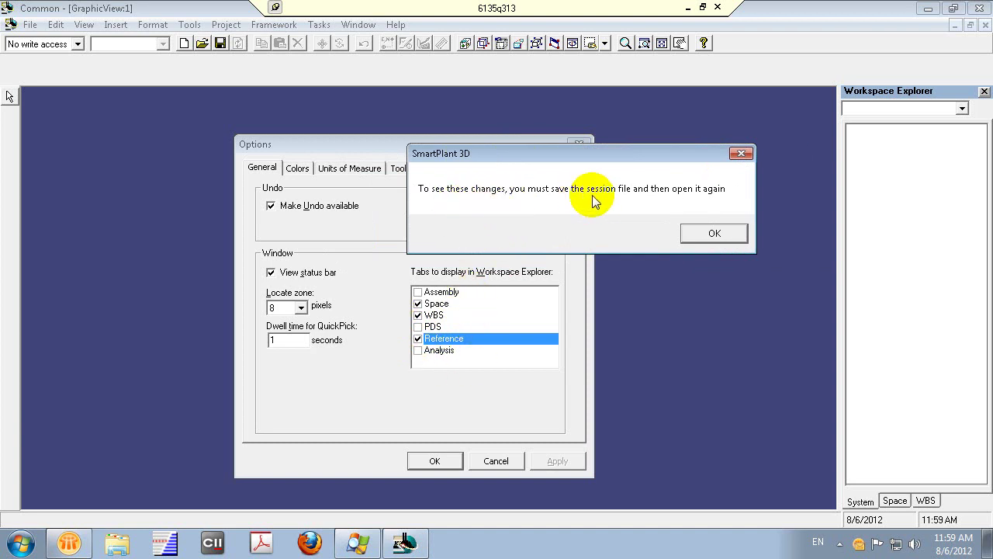
{"action": "left_click", "coordinate": [715, 235]}
{"action": "left_click", "coordinate": [452, 460]}
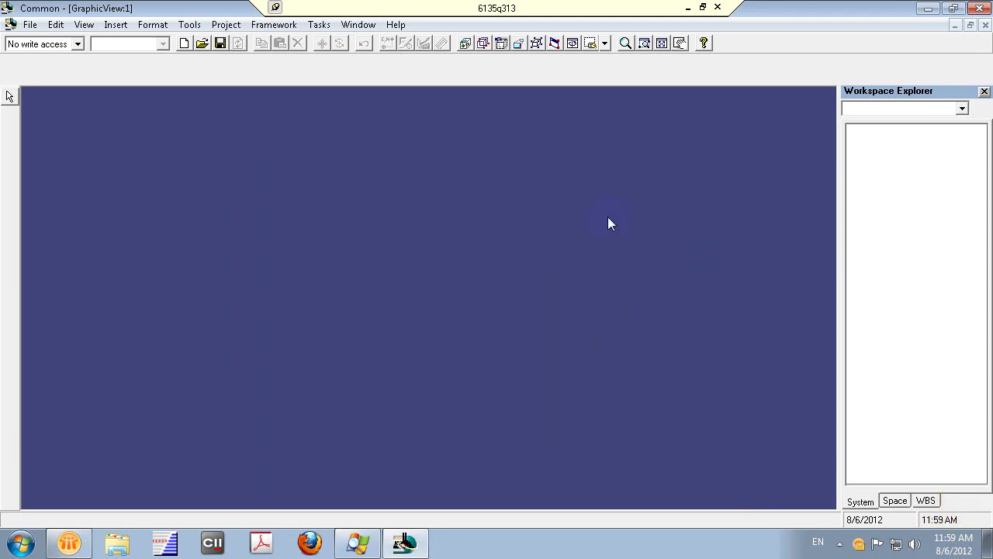
{"action": "left_click", "coordinate": [220, 41]}
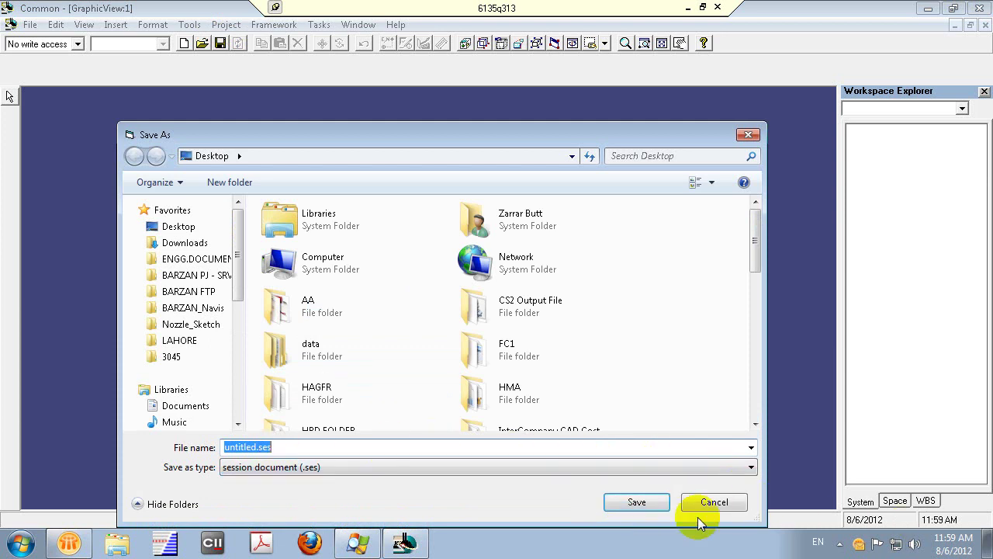
{"action": "left_click", "coordinate": [715, 503]}
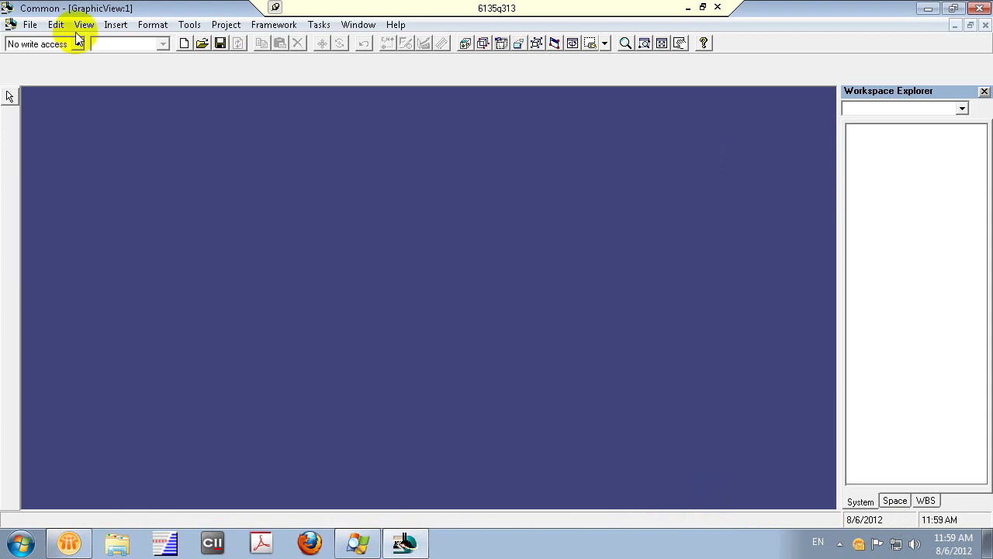
Close the session without saving its changes and try to open untitled.ses from the desktop.
{"action": "left_click", "coordinate": [982, 8]}
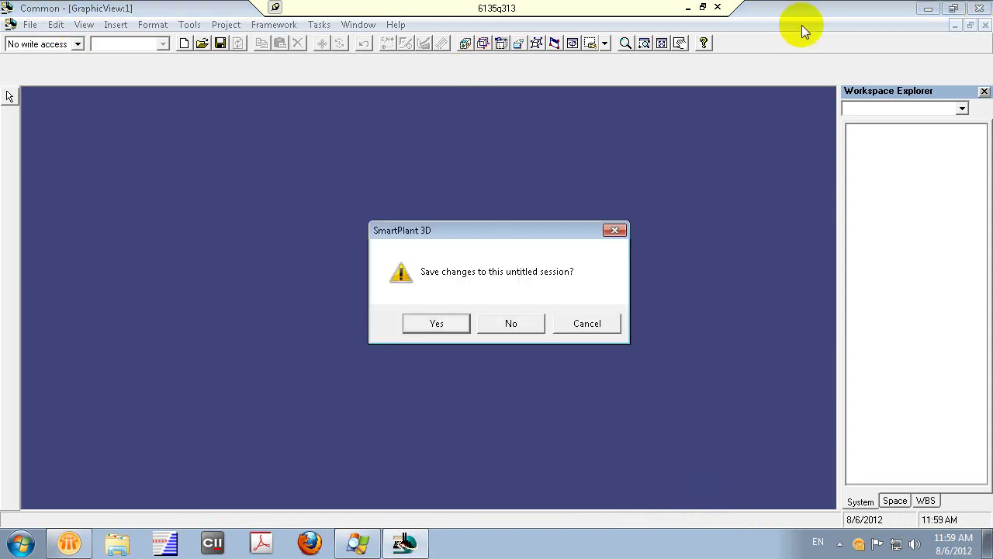
{"action": "left_click", "coordinate": [509, 326]}
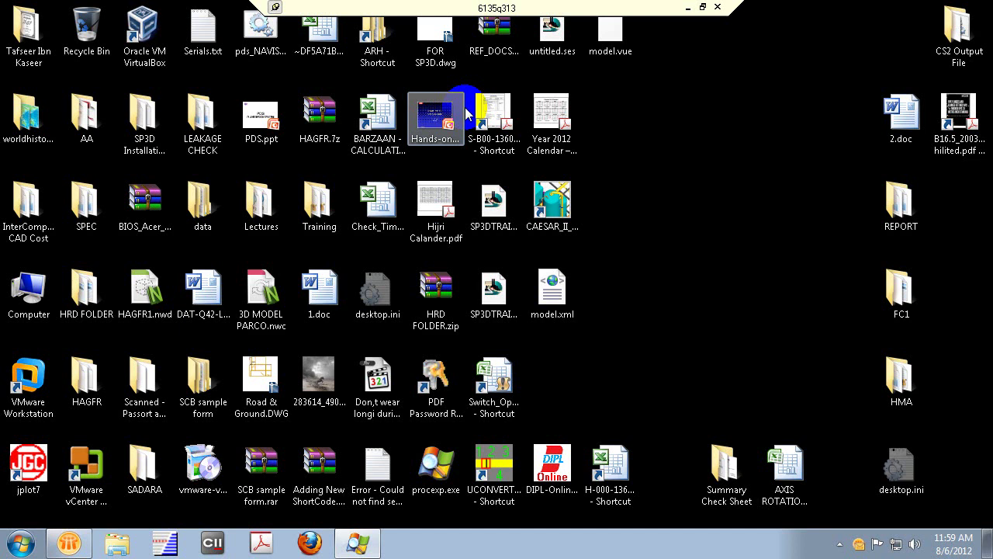
{"action": "left_click", "coordinate": [554, 46]}
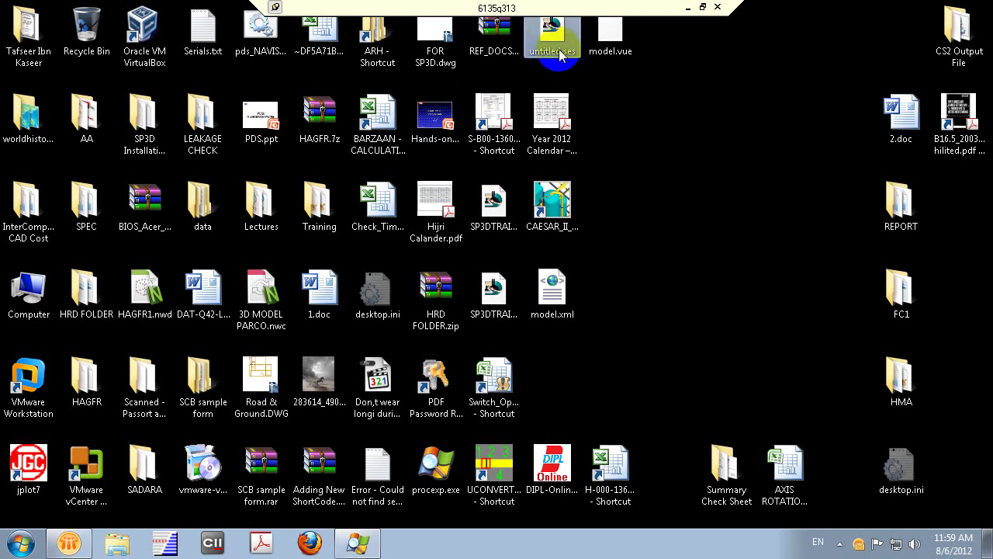
{"action": "double_click", "coordinate": [557, 43]}
{"action": "left_click", "coordinate": [610, 102]}
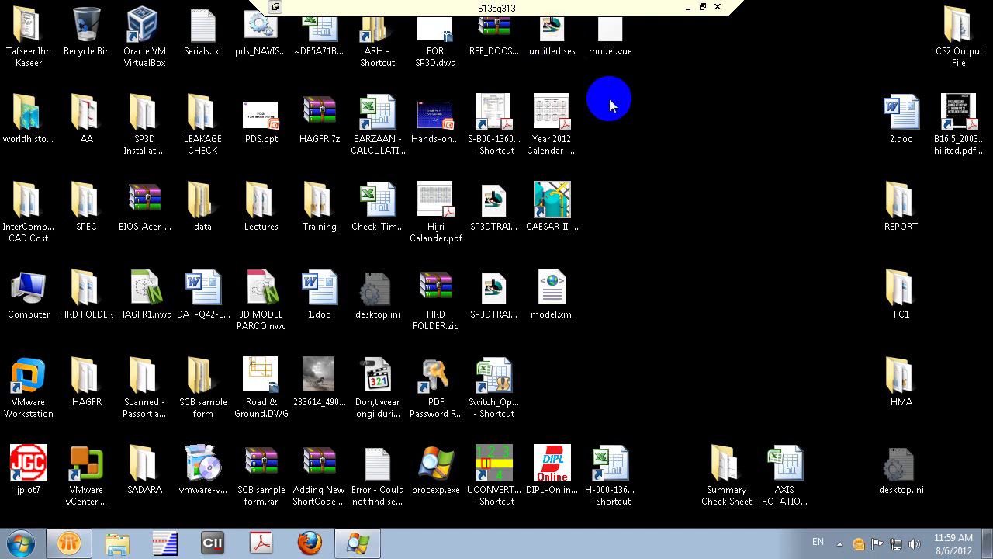
{"action": "left_click", "coordinate": [540, 55]}
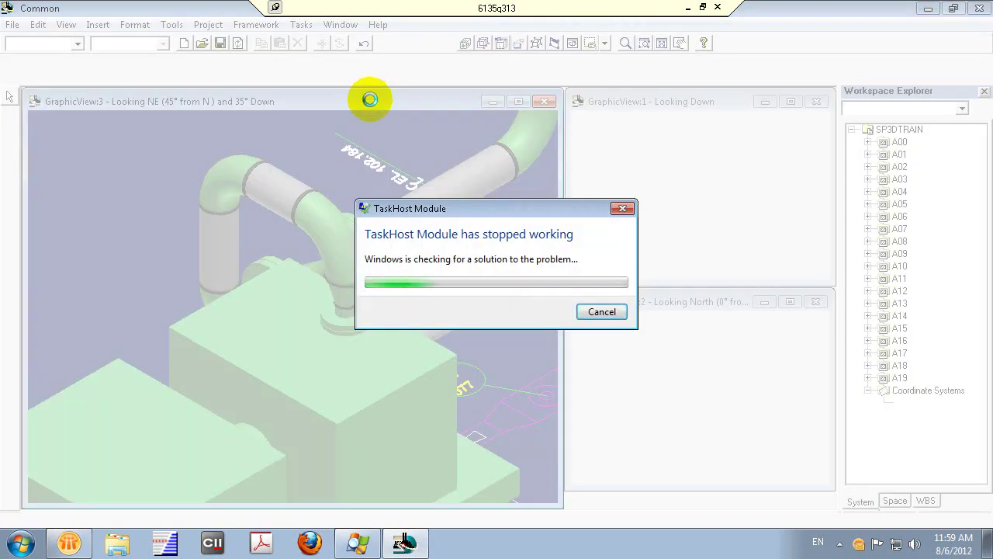
{"action": "left_click", "coordinate": [612, 320]}
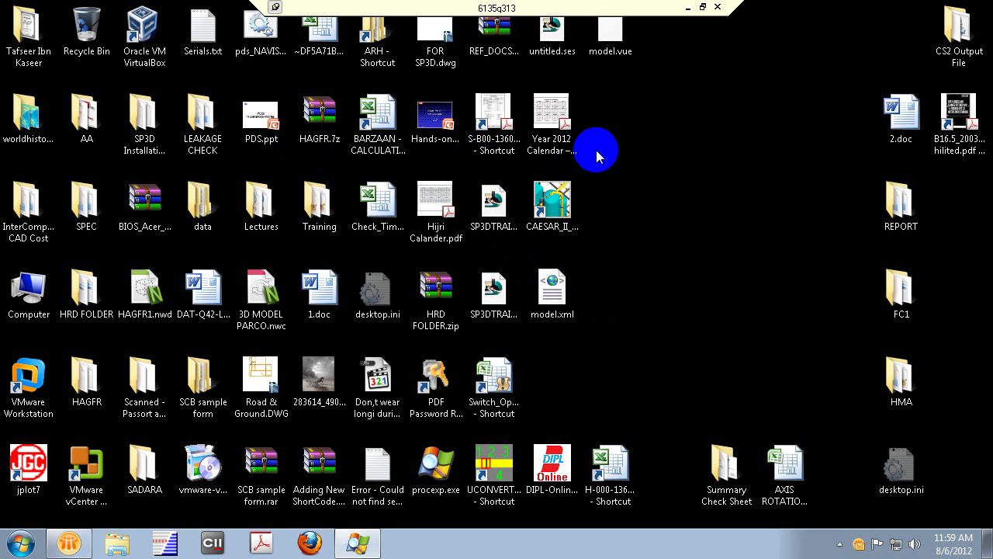
Try again to open the untitled.ses session from the desktop and dismiss the crash dialog.
{"action": "left_click", "coordinate": [553, 51]}
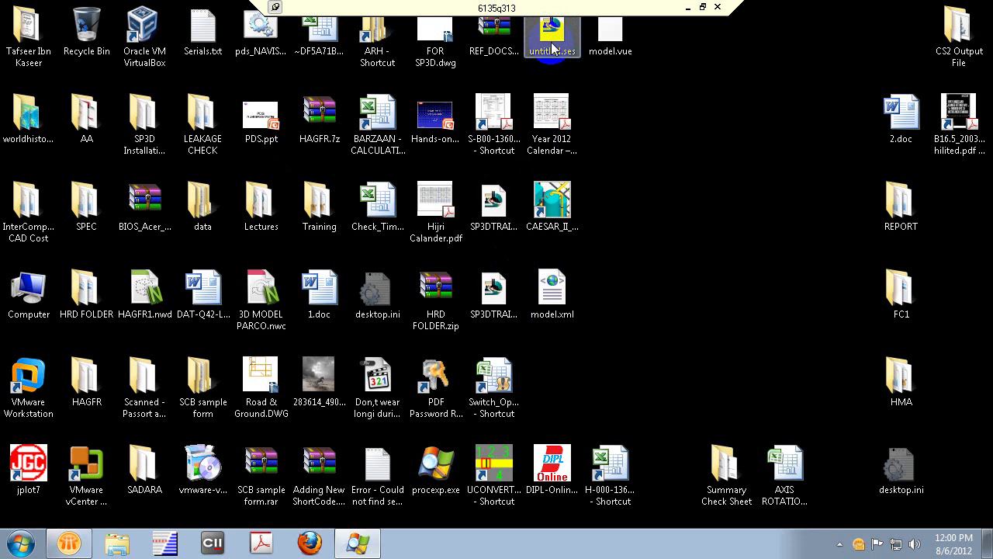
{"action": "double_click", "coordinate": [552, 47]}
{"action": "left_click", "coordinate": [562, 58]}
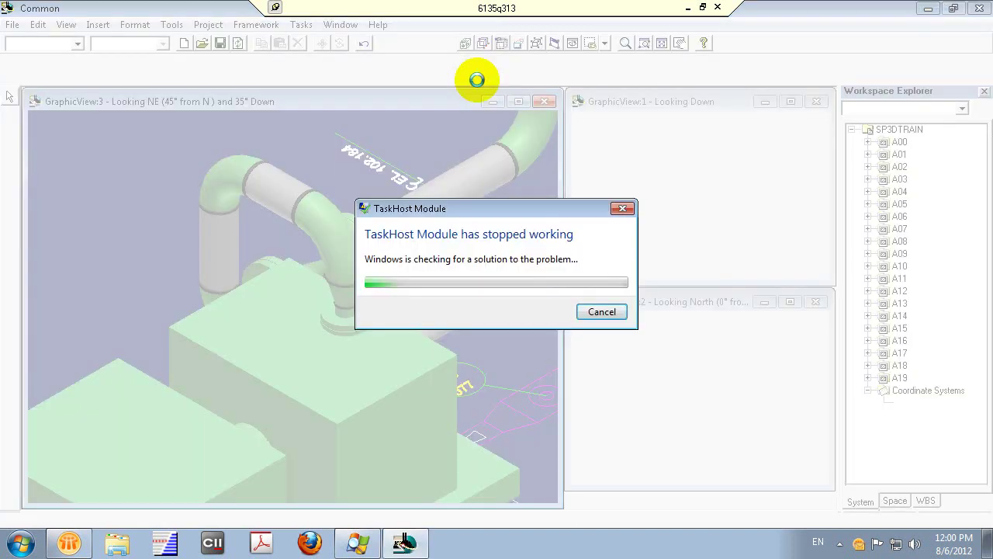
{"action": "left_click", "coordinate": [597, 313]}
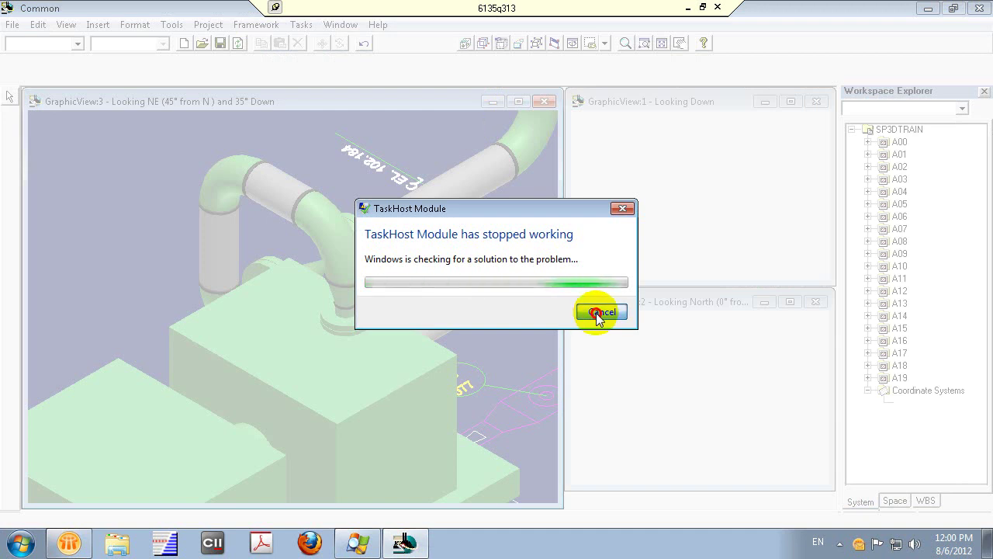
{"action": "left_click_drag", "start_coordinate": [519, 208], "coordinate": [452, 172]}
{"action": "left_click", "coordinate": [541, 279]}
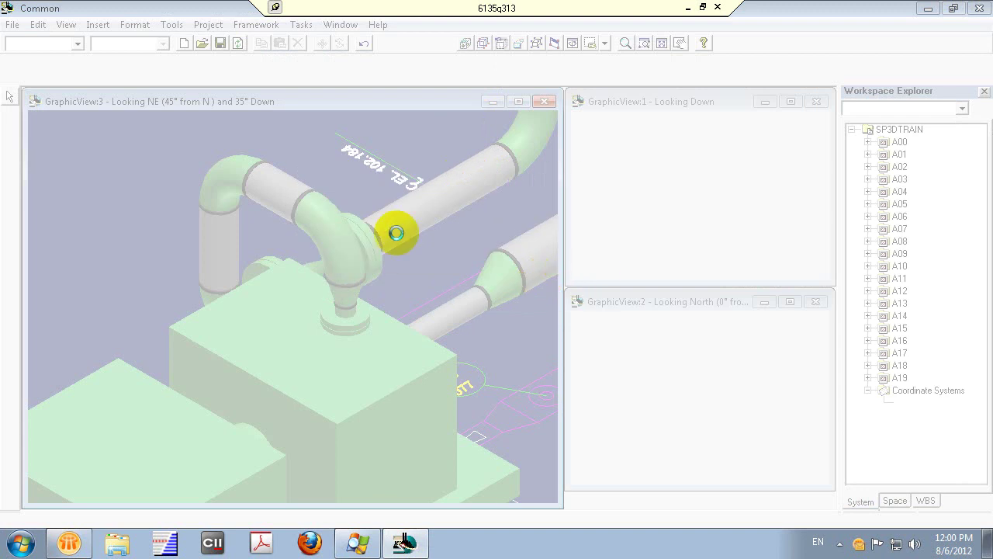
{"action": "left_click", "coordinate": [128, 27]}
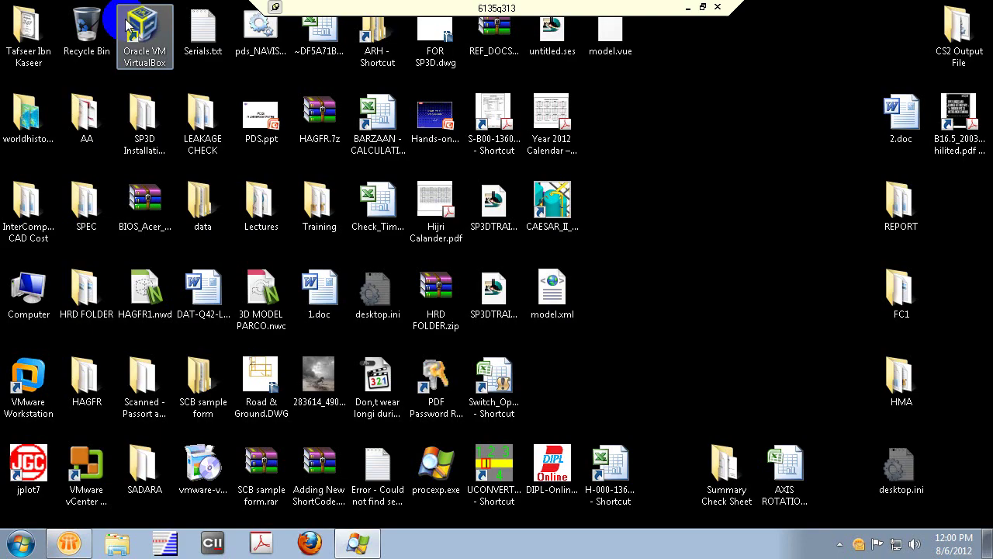
{"action": "left_click", "coordinate": [248, 106]}
{"action": "left_click", "coordinate": [569, 70]}
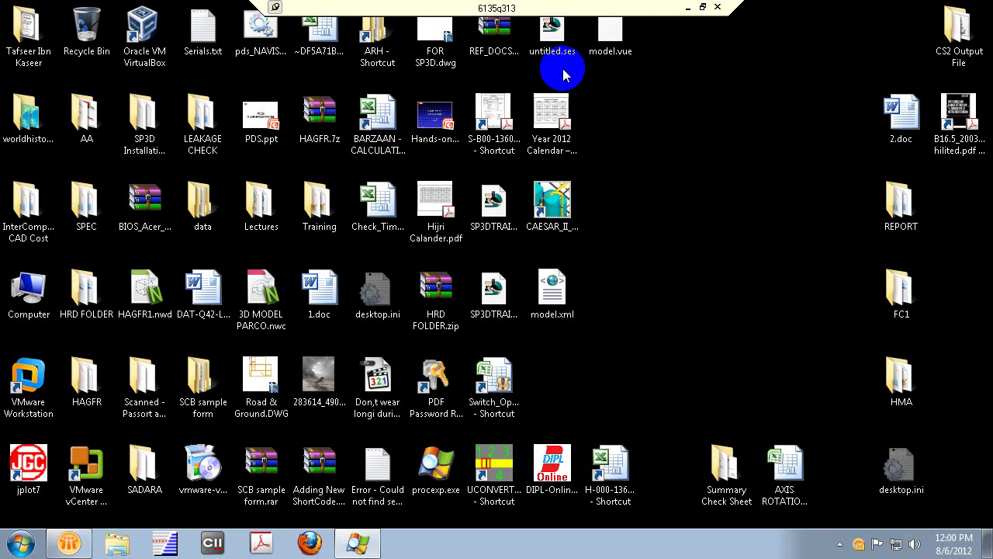
Check the recent session files listed for SmartPlant 3D and return to the desktop.
{"action": "double_click", "coordinate": [566, 62]}
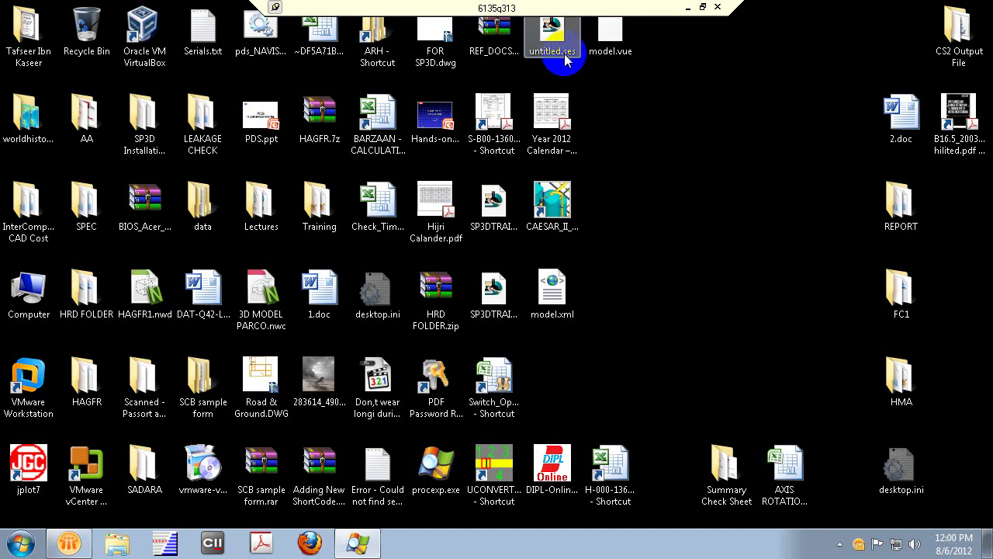
{"action": "left_click", "coordinate": [17, 551]}
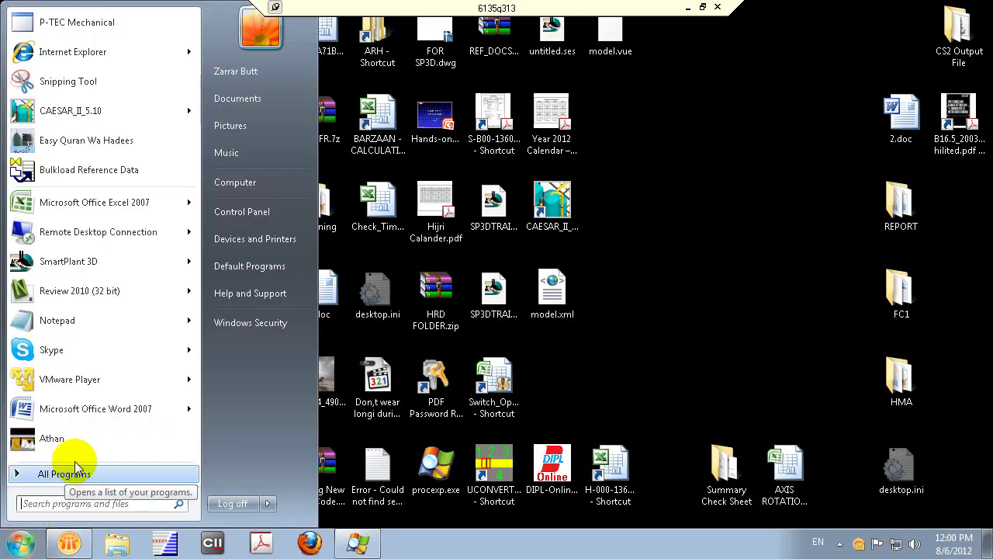
{"action": "mouse_move", "coordinate": [118, 262]}
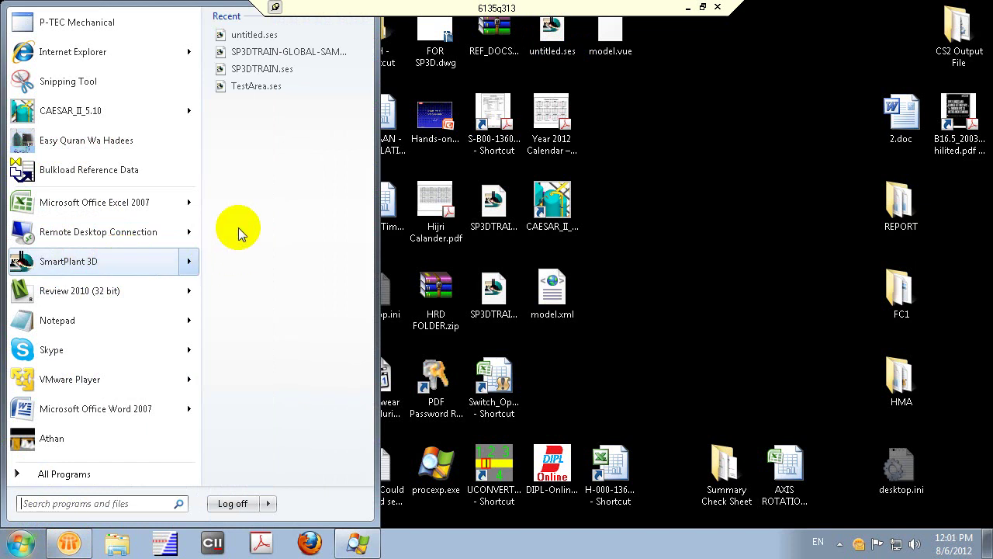
{"action": "left_click", "coordinate": [601, 93]}
{"action": "right_click", "coordinate": [601, 93]}
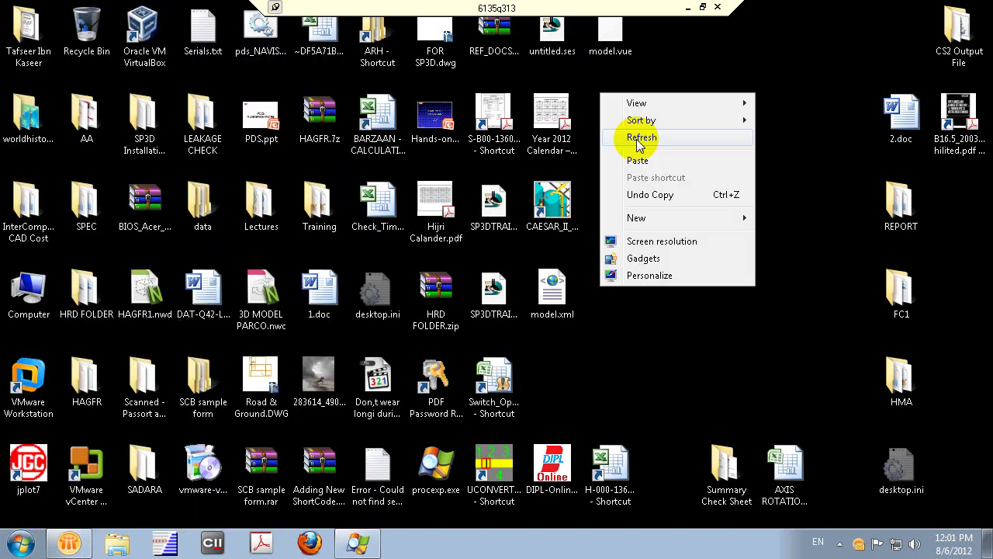
{"action": "left_click", "coordinate": [588, 71]}
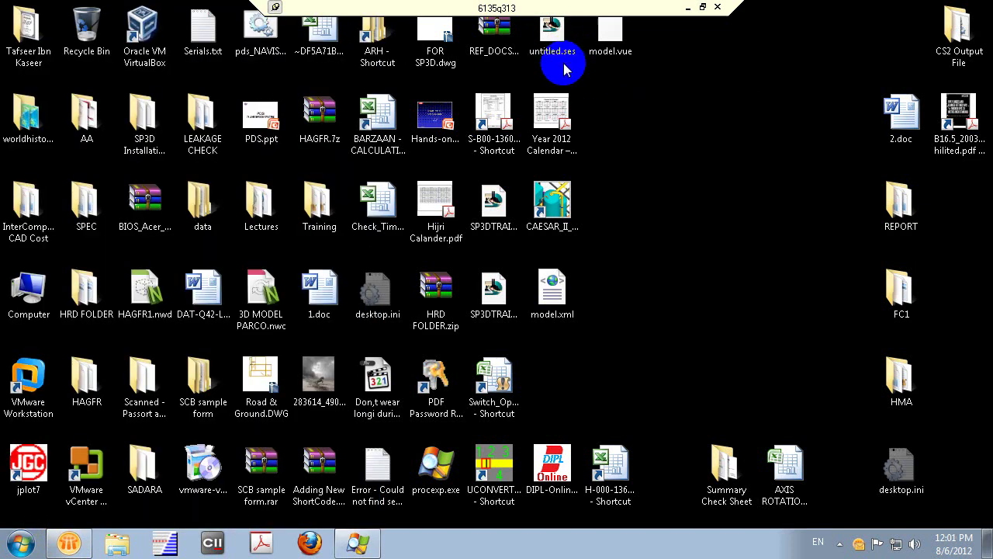
Launch SmartPlant 3D and create a new session from the MetricUnits template.
{"action": "left_click", "coordinate": [18, 545]}
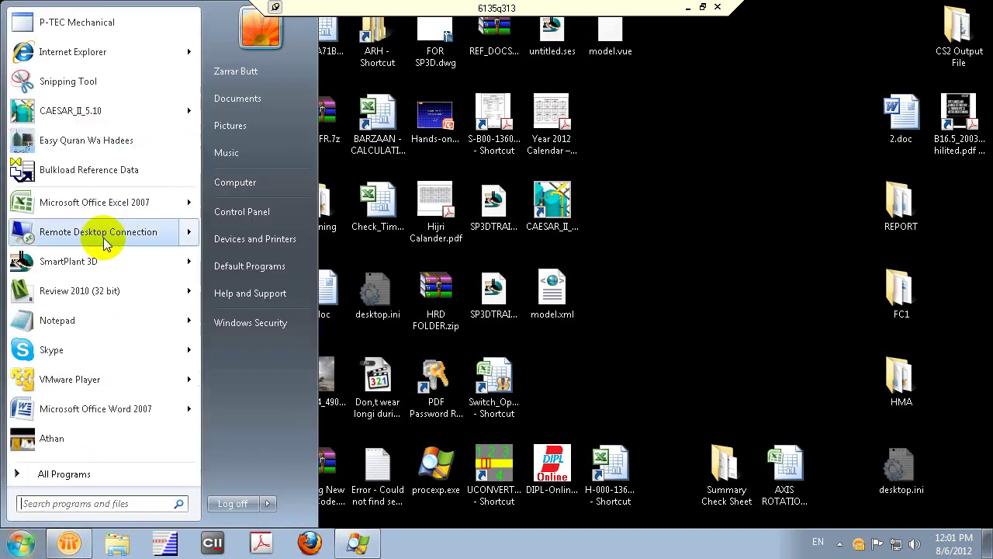
{"action": "left_click", "coordinate": [448, 294]}
{"action": "left_click", "coordinate": [485, 279]}
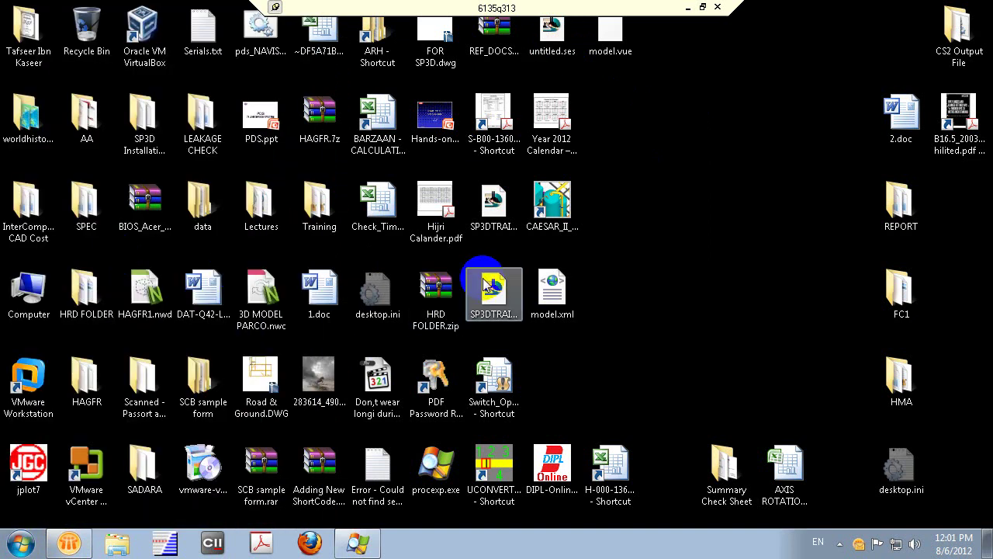
{"action": "double_click", "coordinate": [485, 279]}
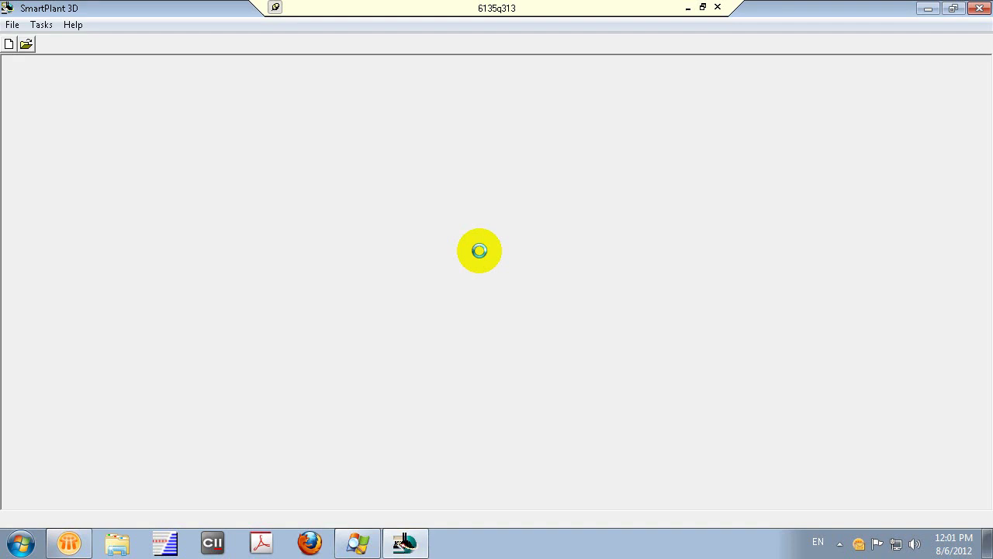
{"action": "left_click", "coordinate": [381, 209]}
{"action": "left_click", "coordinate": [438, 198]}
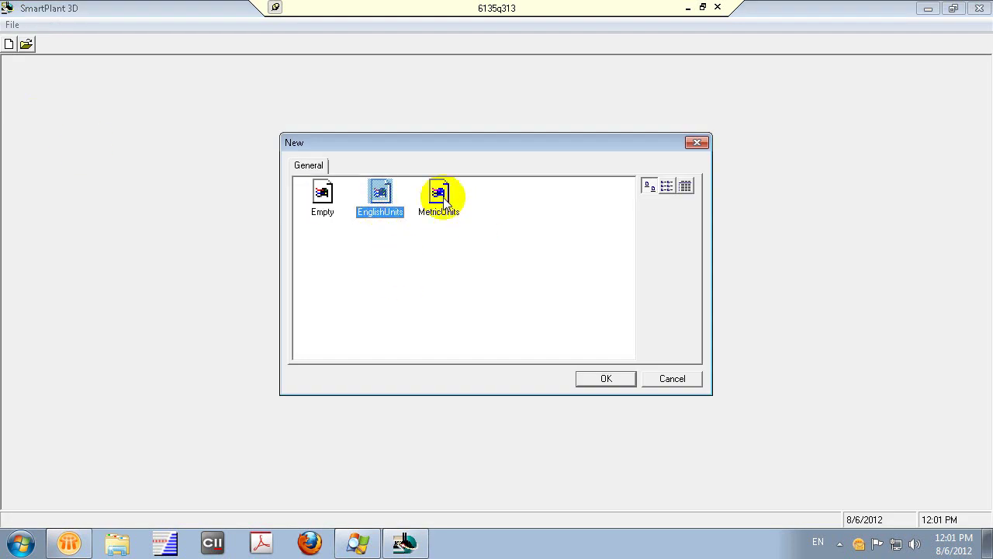
{"action": "left_click", "coordinate": [596, 380]}
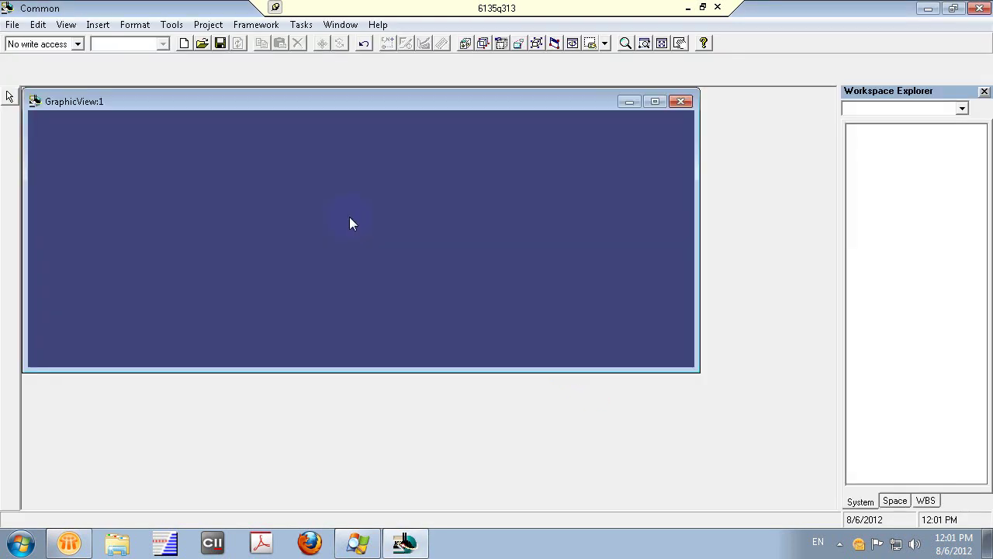
Make the new session's graphic view narrower and taller, and maximize it.
{"action": "left_click", "coordinate": [340, 101]}
{"action": "left_click_drag", "start_coordinate": [695, 371], "coordinate": [532, 508]}
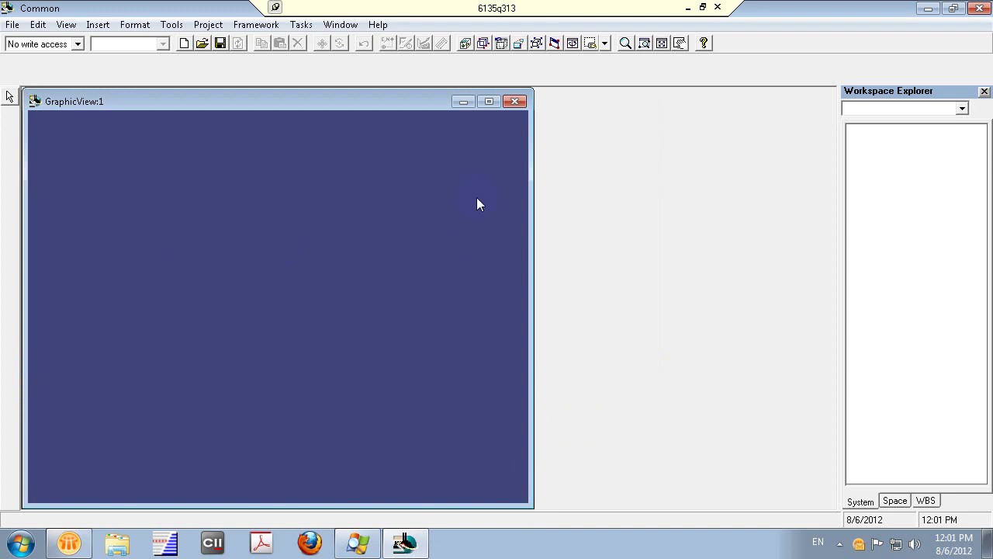
{"action": "left_click_drag", "start_coordinate": [531, 172], "coordinate": [510, 172]}
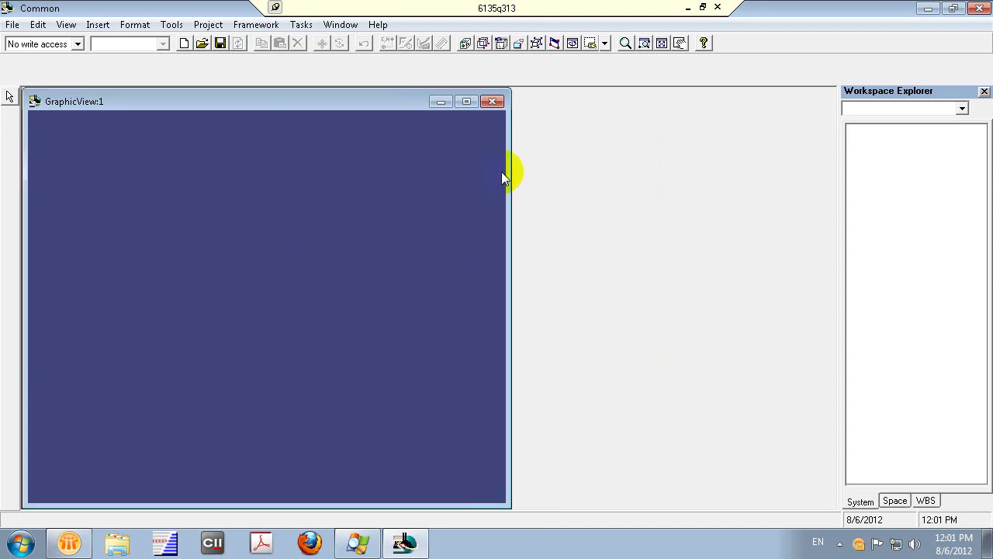
{"action": "left_click", "coordinate": [466, 101]}
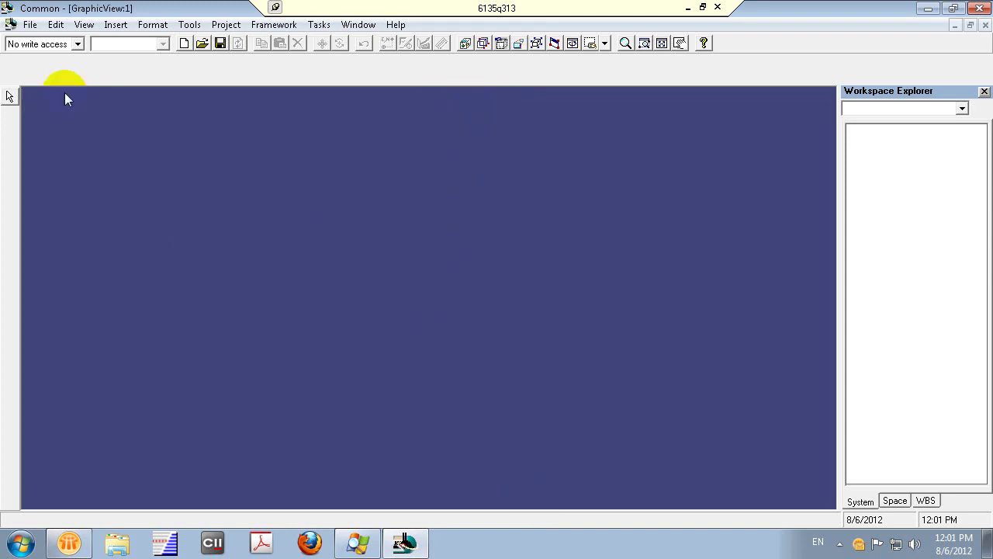
Save the session on the Desktop as untitled.ses, overwriting the existing file.
{"action": "left_click", "coordinate": [221, 44]}
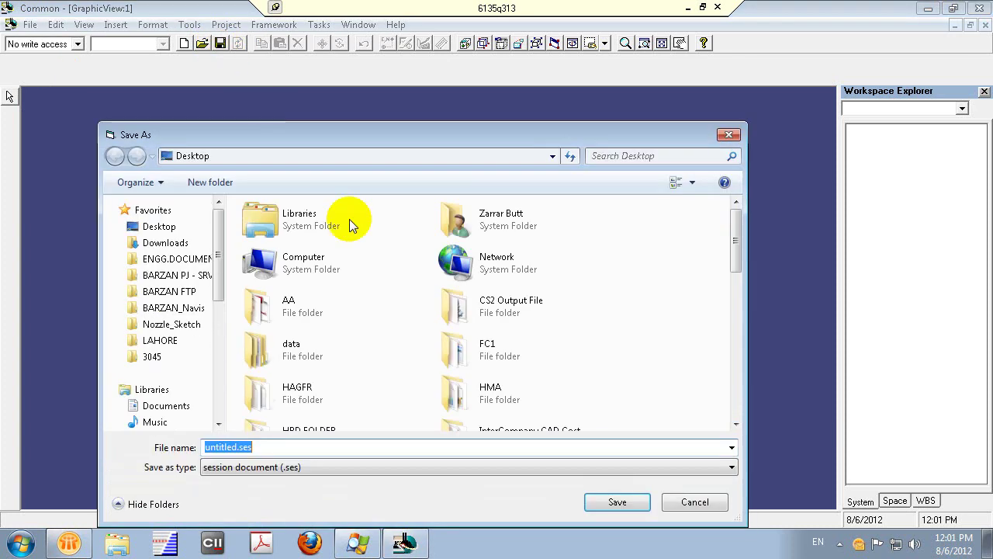
{"action": "left_click", "coordinate": [314, 136]}
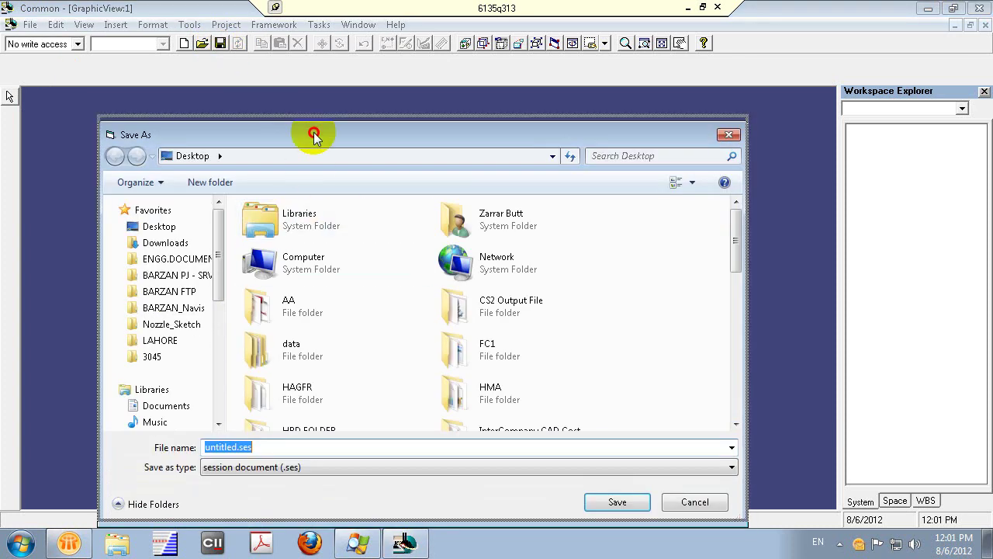
{"action": "left_click_drag", "start_coordinate": [314, 136], "coordinate": [312, 123]}
{"action": "left_click", "coordinate": [616, 488]}
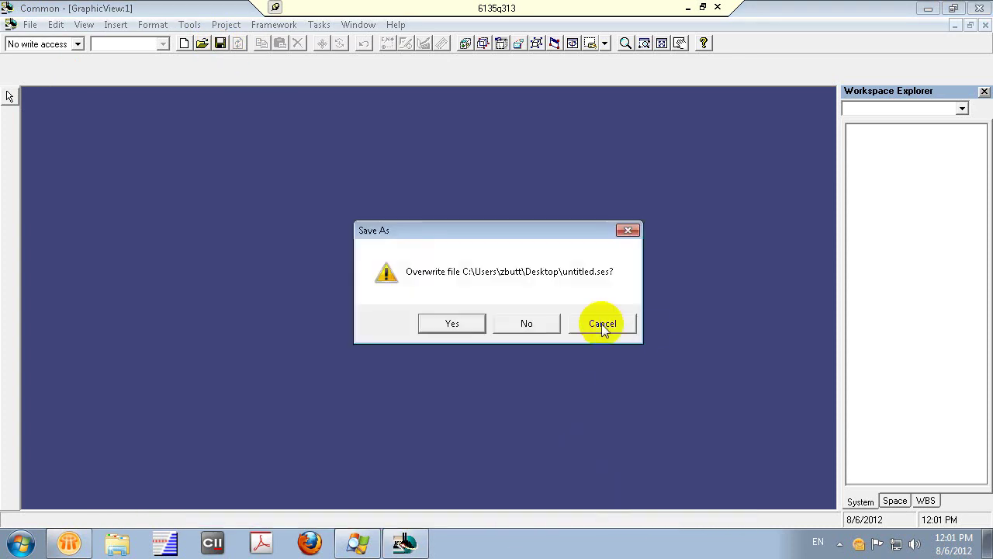
{"action": "left_click", "coordinate": [469, 324]}
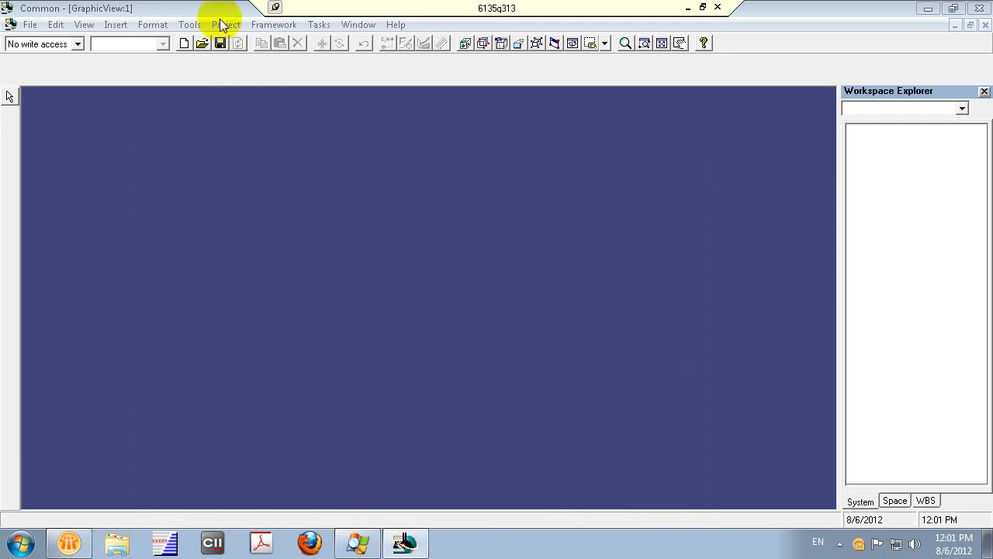
Enable the Reference tab for the Workspace Explorer in the General options and accept the change.
{"action": "left_click", "coordinate": [188, 27]}
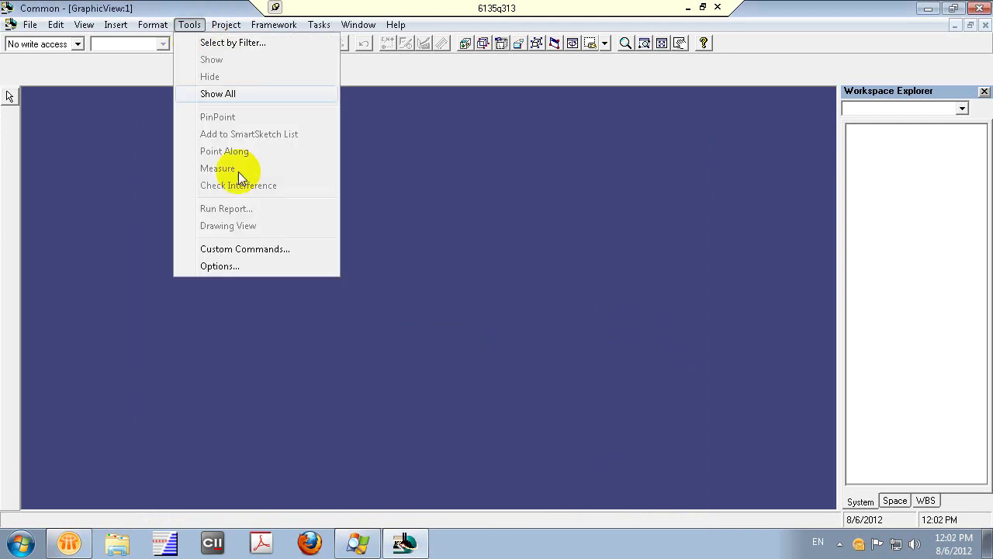
{"action": "left_click", "coordinate": [246, 266]}
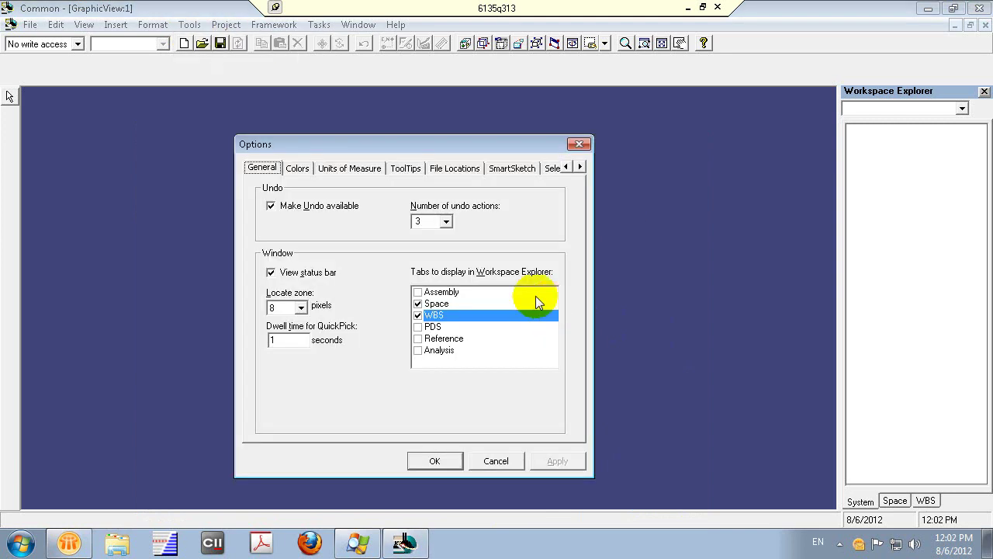
{"action": "left_click", "coordinate": [418, 338]}
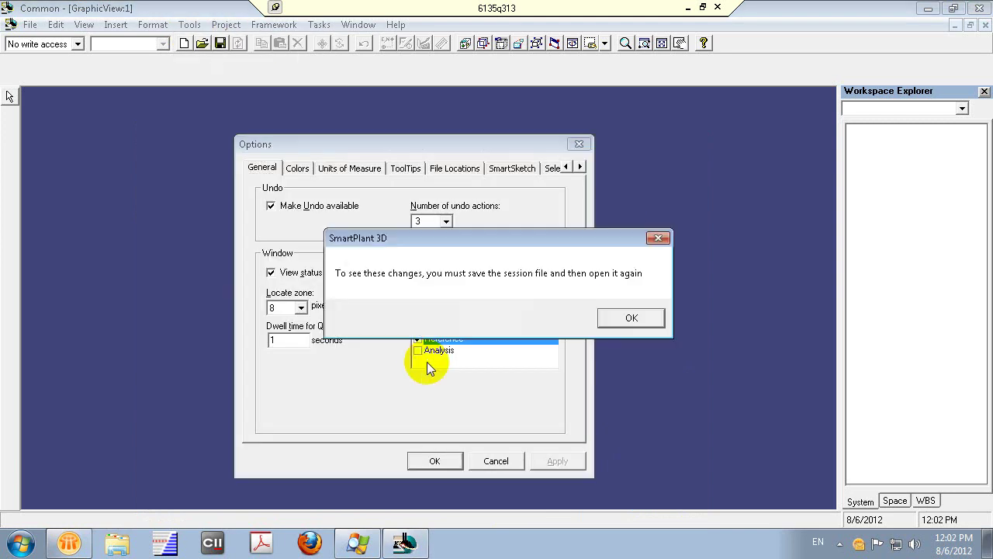
{"action": "left_click", "coordinate": [633, 314]}
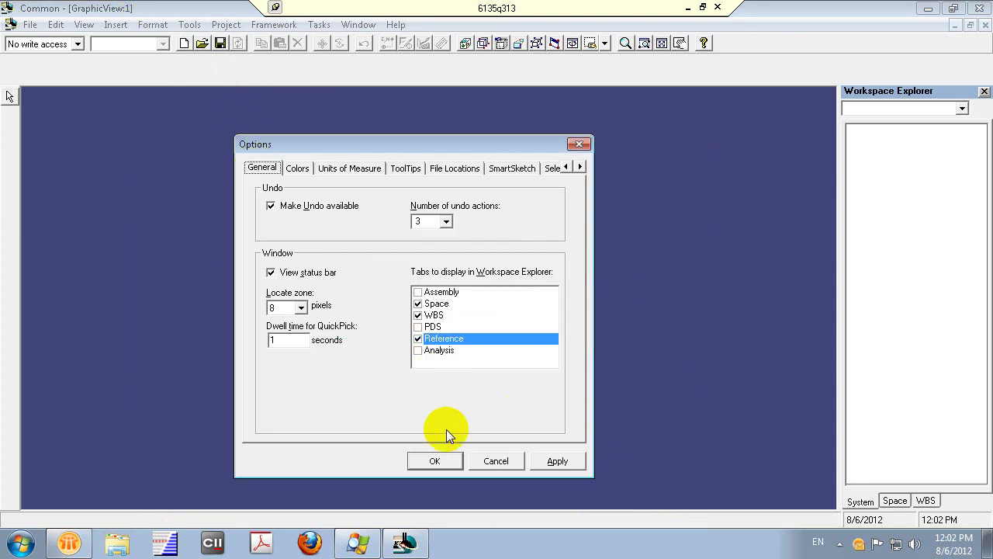
{"action": "left_click", "coordinate": [433, 460]}
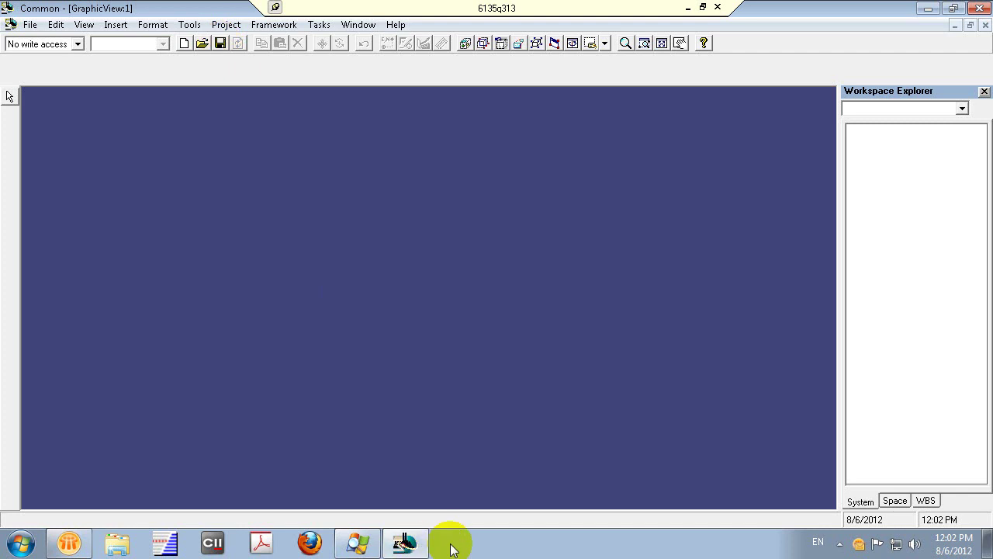
{"action": "left_click", "coordinate": [412, 543]}
{"action": "left_click", "coordinate": [409, 543]}
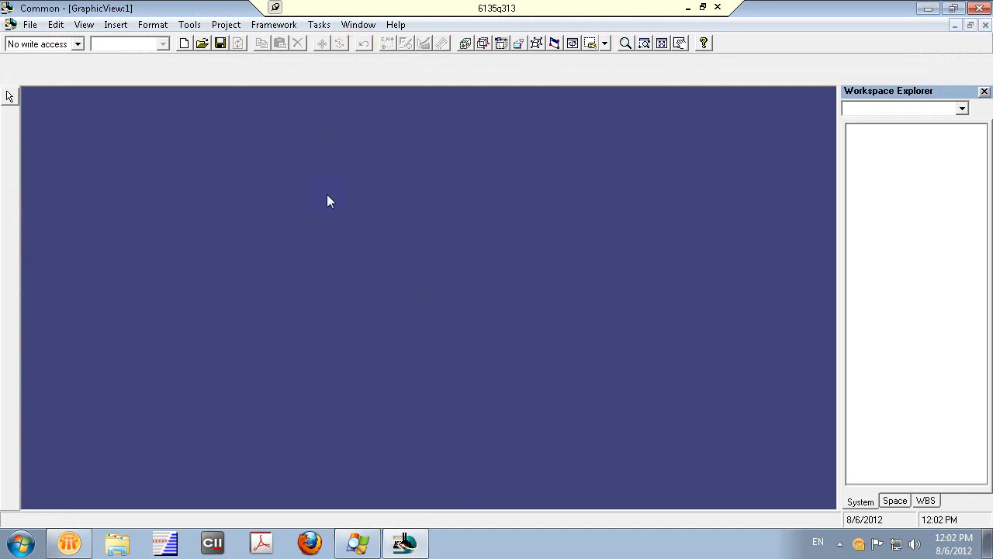
{"action": "mouse_move", "coordinate": [404, 548]}
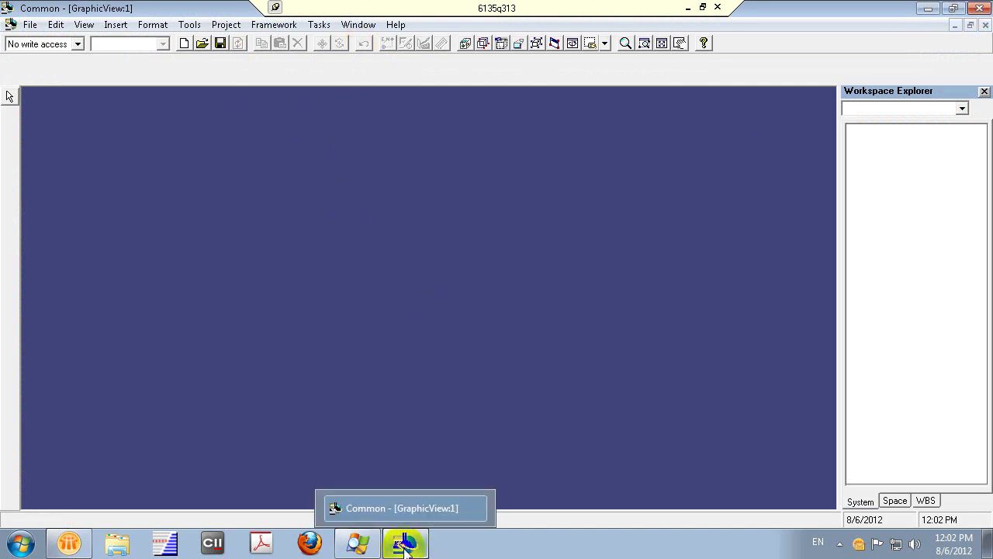
{"action": "left_click", "coordinate": [362, 544]}
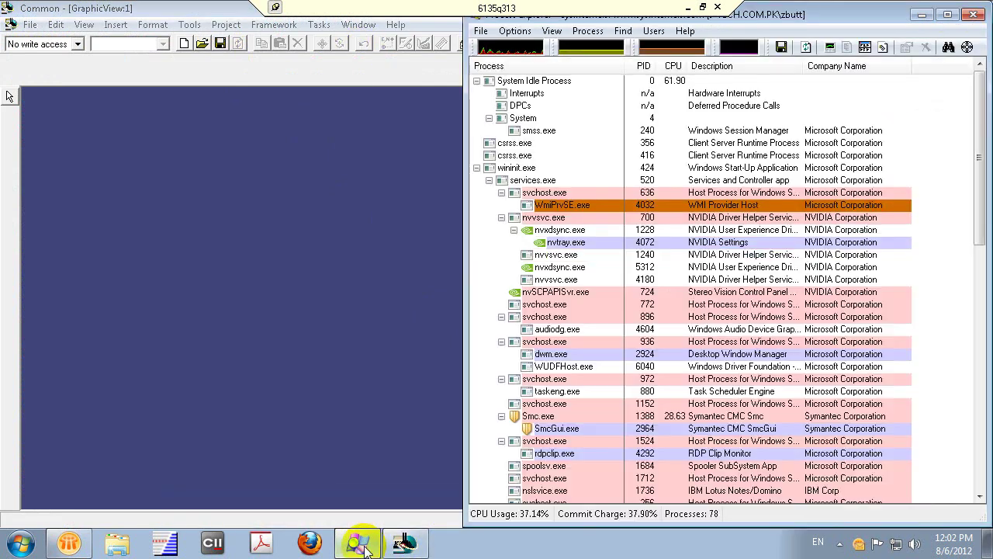
{"action": "left_click", "coordinate": [361, 544]}
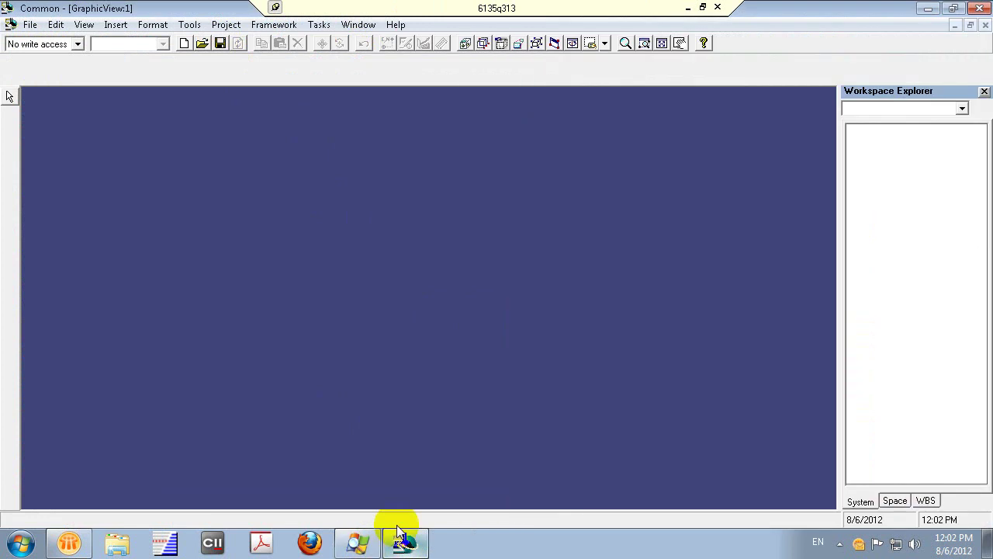
Exit SmartPlant 3D saving the changes to untitled.ses, and reopen that session from the Desktop with the Workspace Explorer's Reference view shown.
{"action": "left_click", "coordinate": [30, 25]}
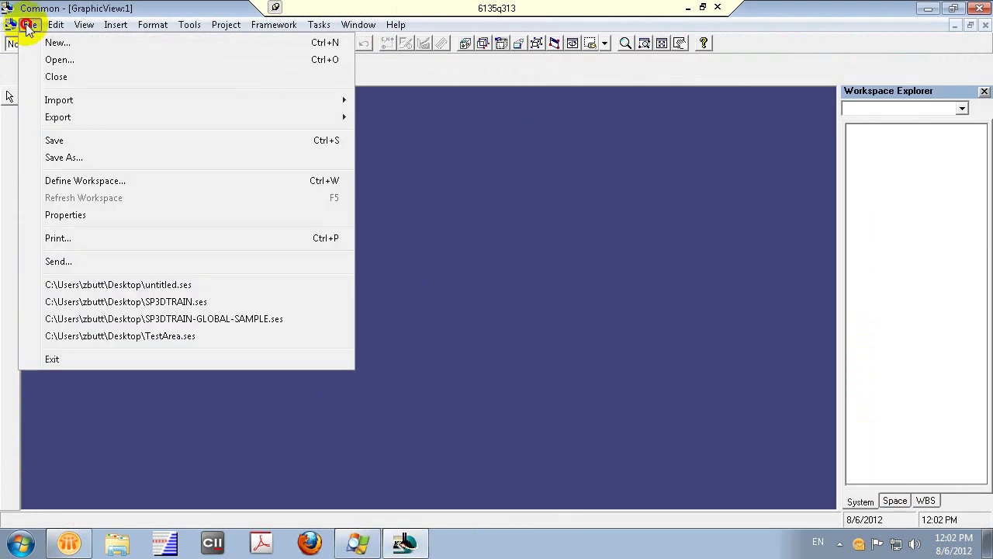
{"action": "left_click", "coordinate": [104, 363]}
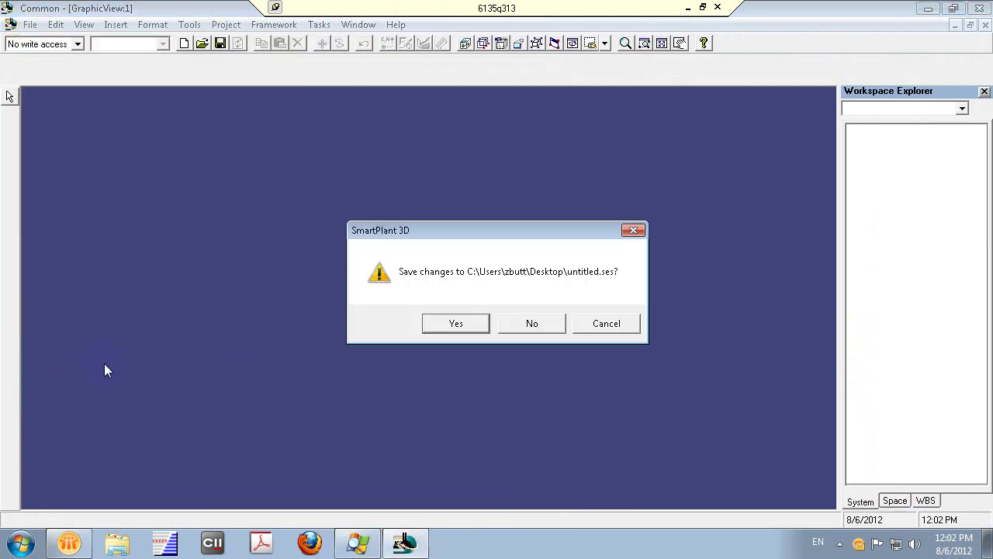
{"action": "left_click", "coordinate": [455, 327]}
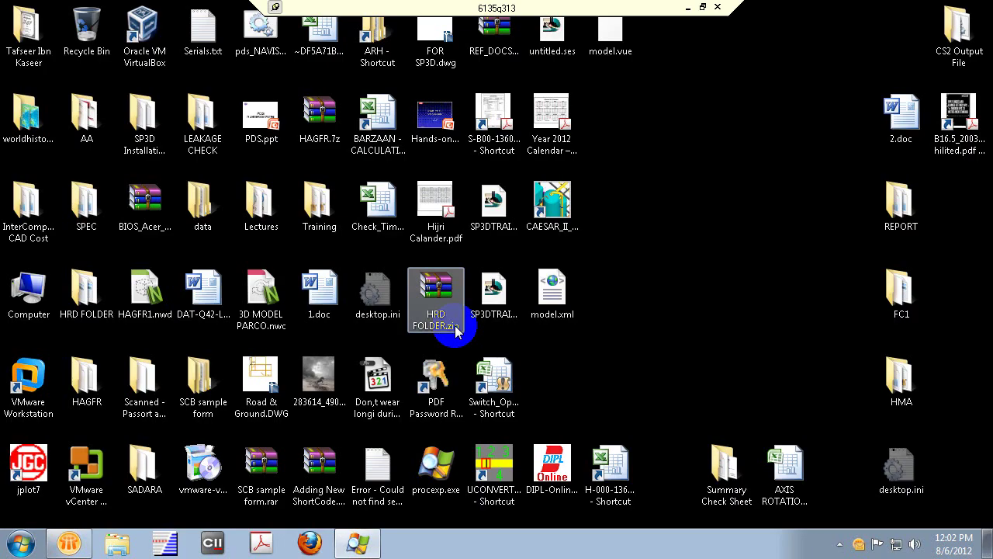
{"action": "double_click", "coordinate": [576, 68]}
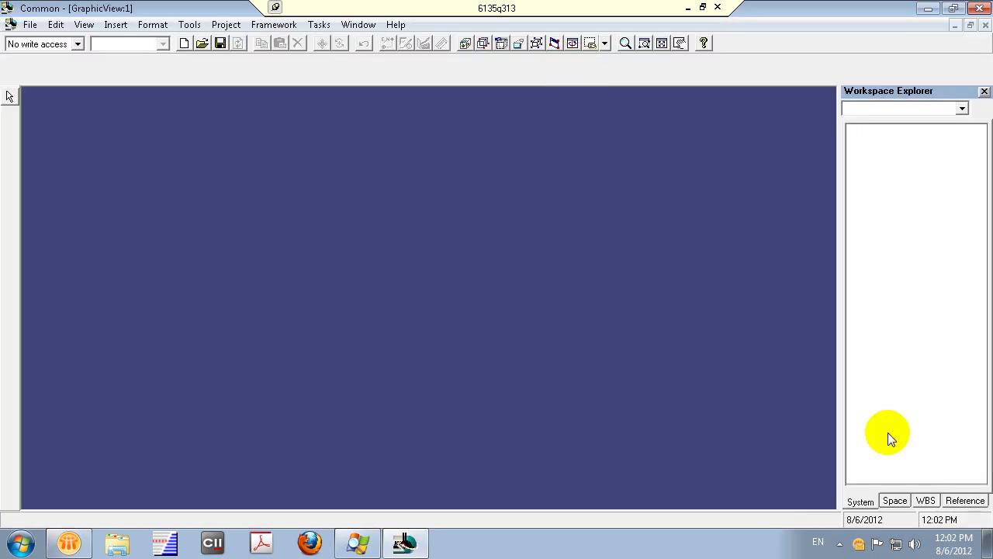
{"action": "left_click", "coordinate": [956, 502]}
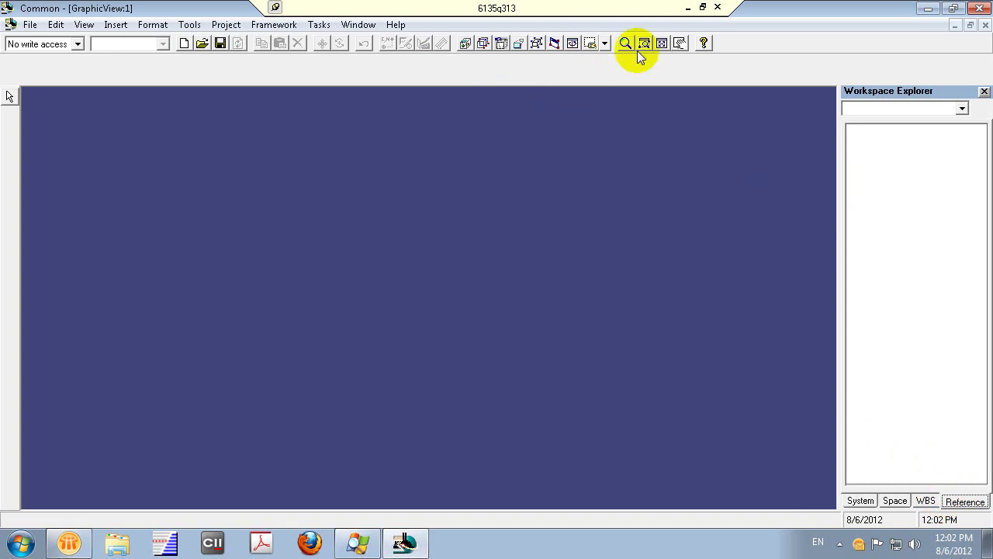
Start defining the workspace and choose SP3DTRAIN as its plant.
{"action": "left_click", "coordinate": [30, 24]}
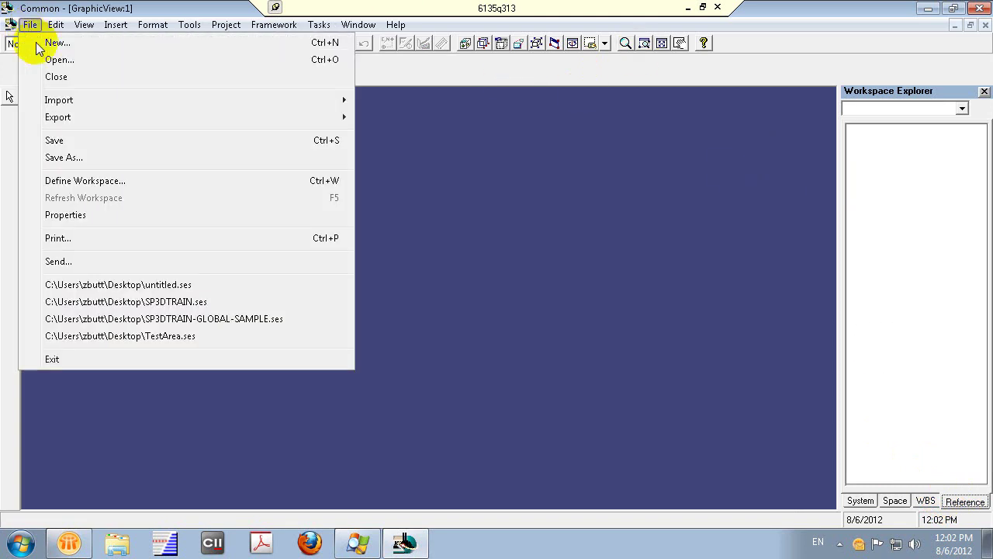
{"action": "left_click", "coordinate": [99, 180]}
{"action": "left_click", "coordinate": [109, 99]}
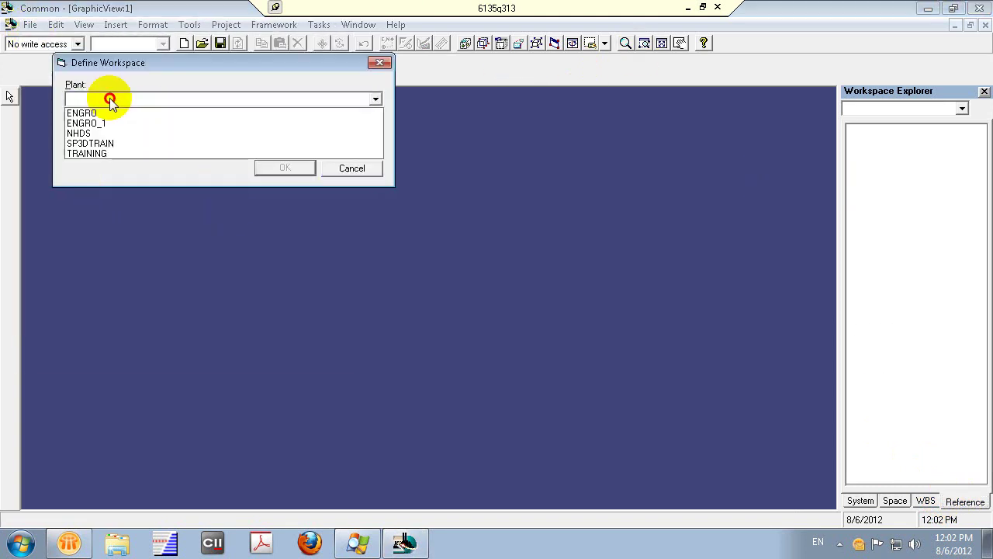
{"action": "left_click", "coordinate": [114, 146]}
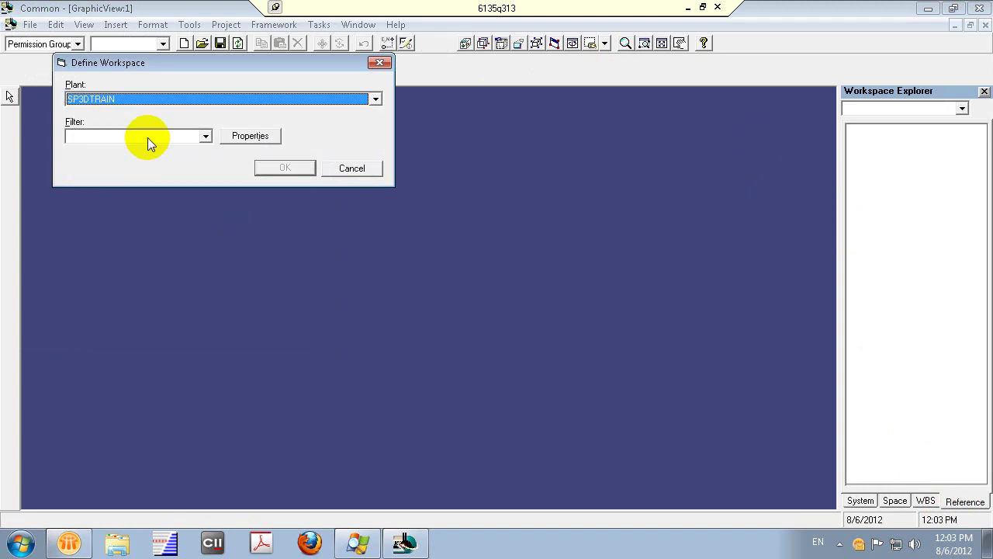
{"action": "left_click", "coordinate": [152, 139]}
{"action": "left_click", "coordinate": [150, 162]}
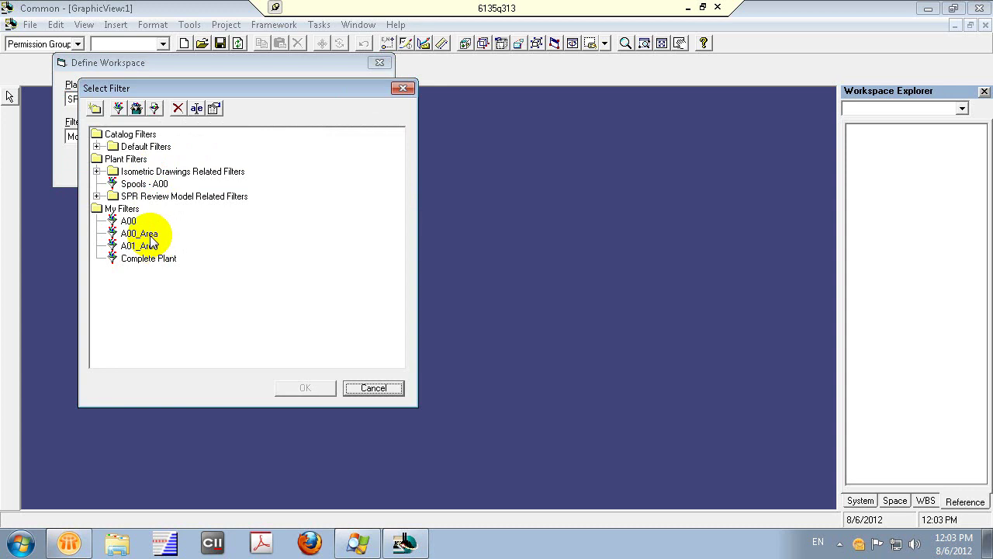
{"action": "left_click", "coordinate": [128, 221]}
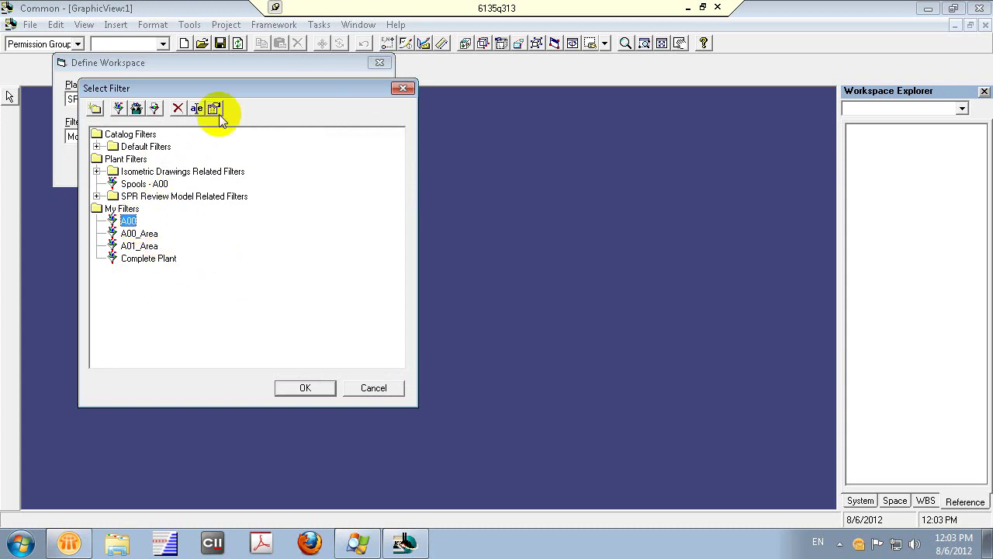
{"action": "left_click", "coordinate": [371, 387]}
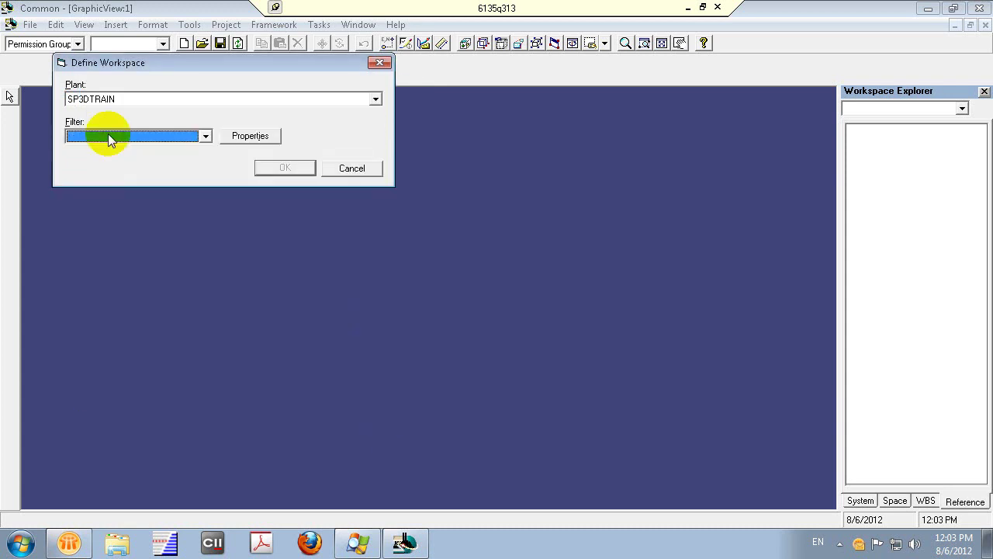
Browse the additional workspace filters and inspect the properties of the A00 filter under My Filters, leaving them unedited.
{"action": "left_click", "coordinate": [204, 136]}
{"action": "left_click", "coordinate": [178, 161]}
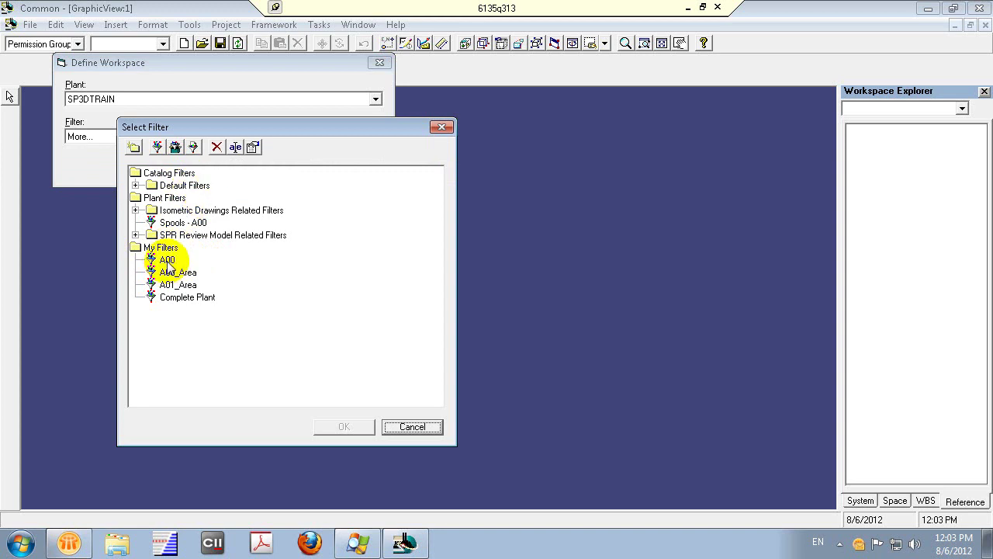
{"action": "left_click", "coordinate": [167, 261]}
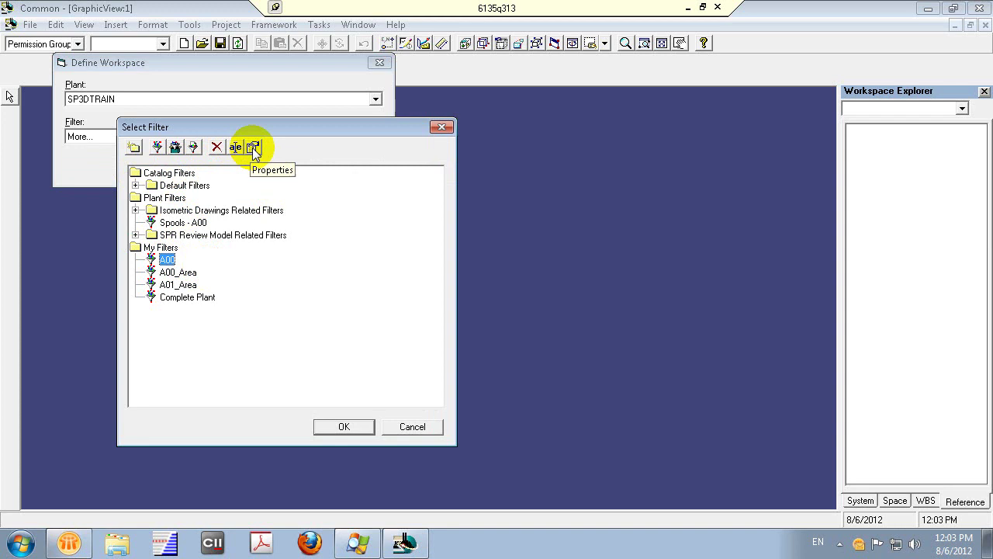
{"action": "left_click", "coordinate": [253, 148]}
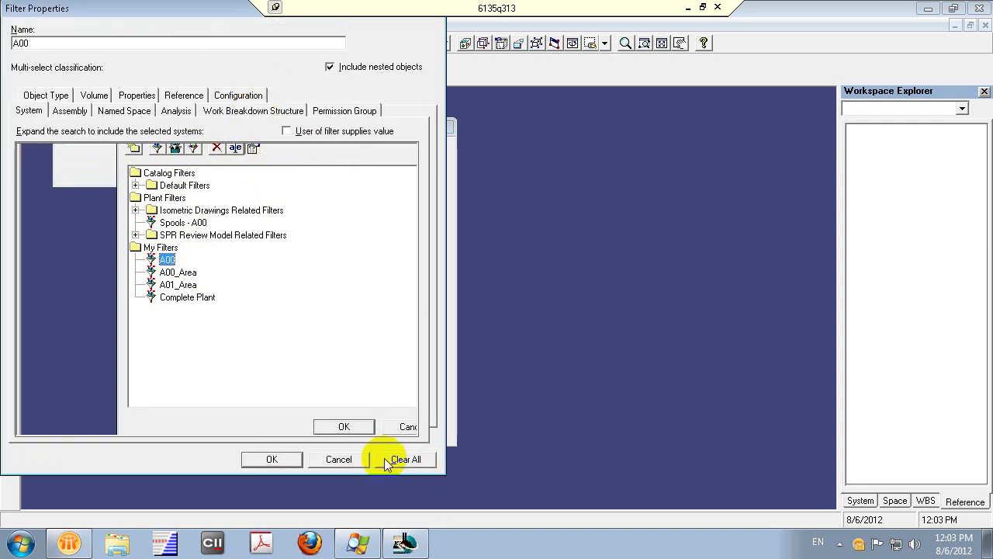
{"action": "left_click", "coordinate": [339, 458]}
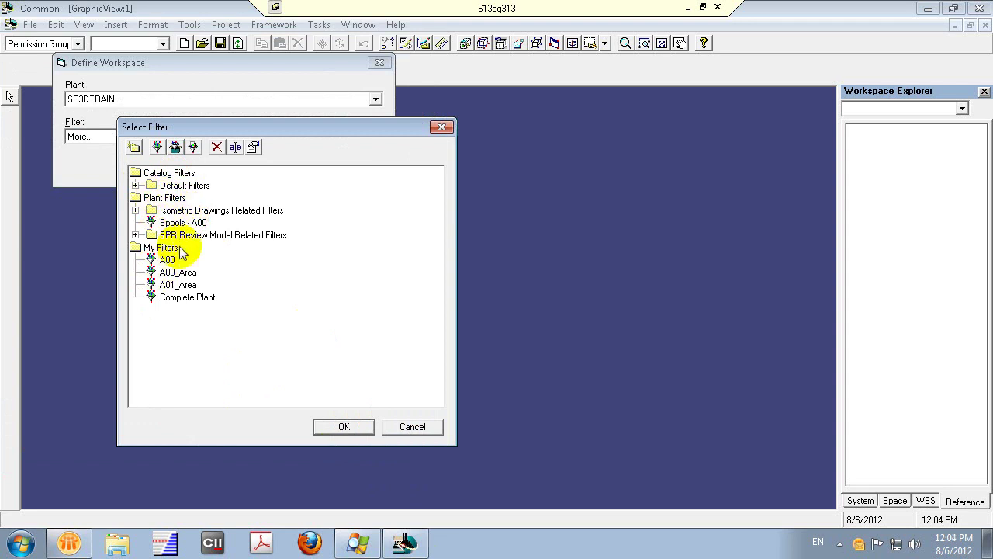
Open the properties of the A00 filter under My Filters for editing and reposition the dialog so its system tree displays.
{"action": "left_click", "coordinate": [185, 301]}
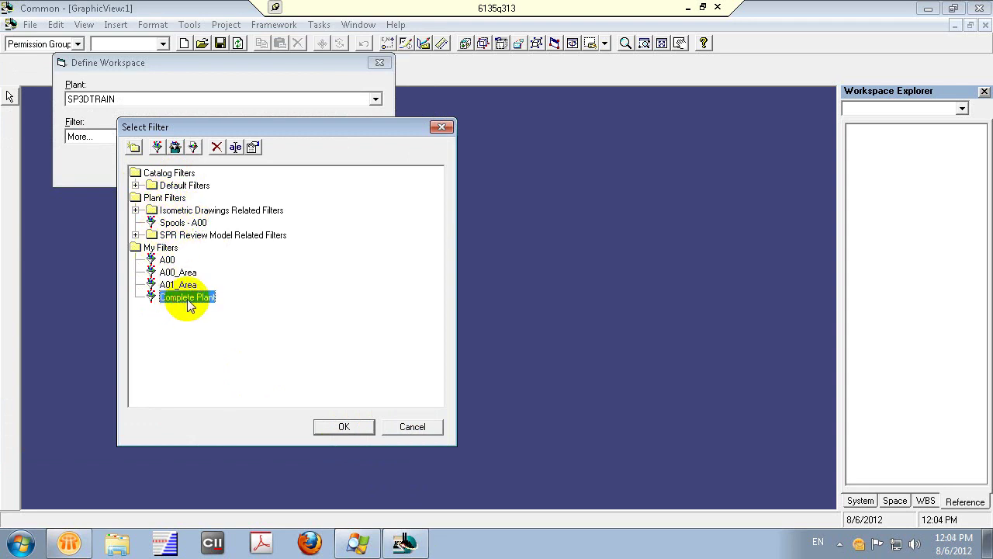
{"action": "left_click", "coordinate": [168, 260]}
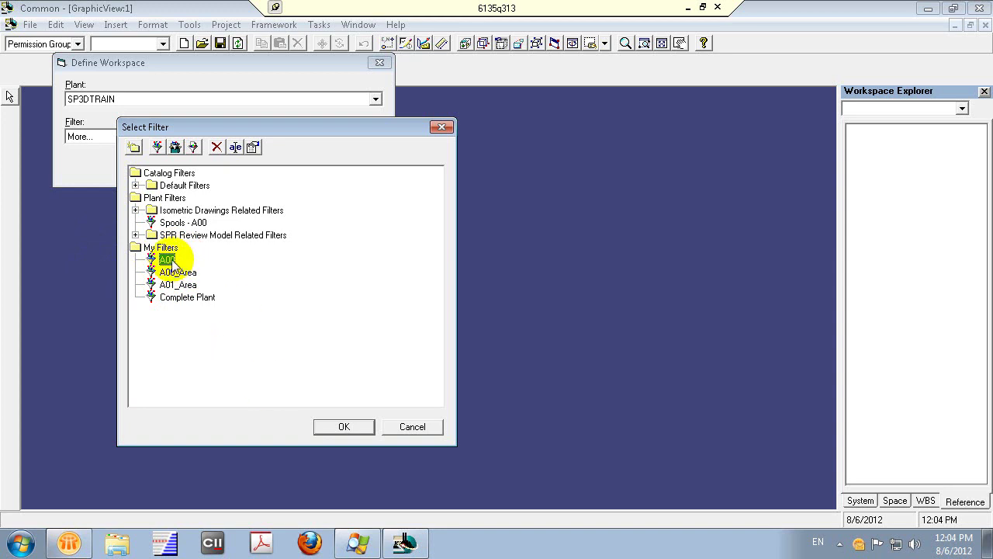
{"action": "left_click", "coordinate": [253, 147]}
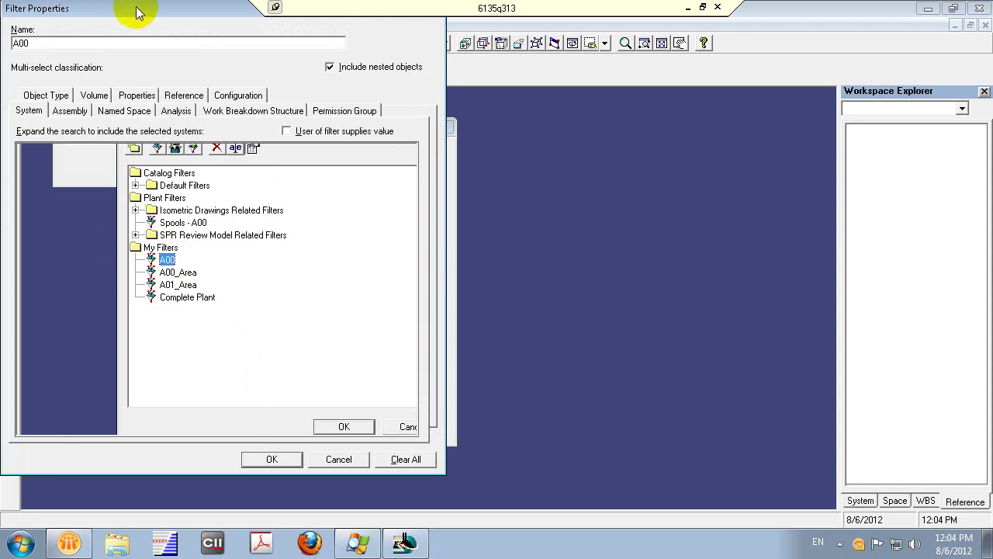
{"action": "left_click_drag", "start_coordinate": [137, 12], "coordinate": [236, 58]}
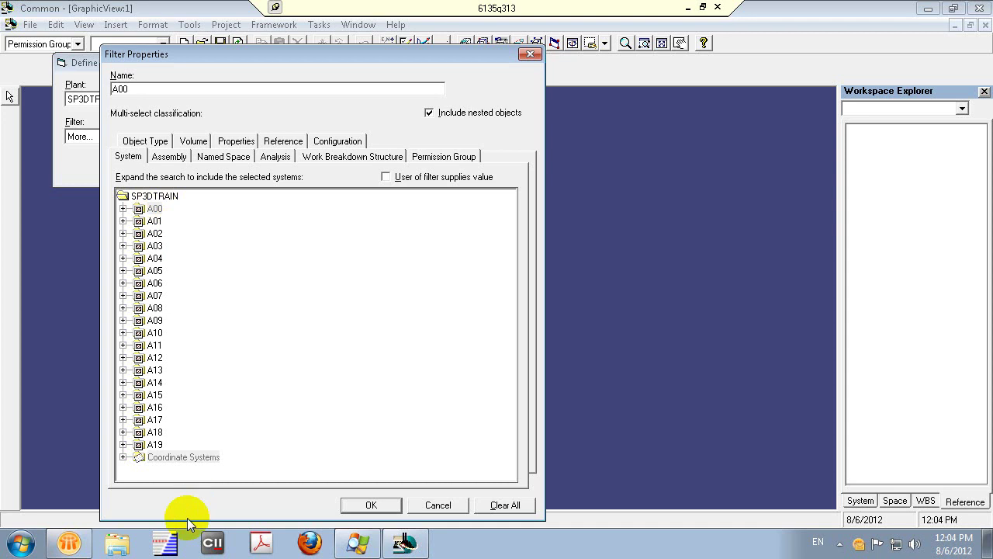
Try selecting contiguous ranges of systems in the A00 filter, from A05 through Coordinate Systems and from A00 through A06.
{"action": "left_click", "coordinate": [177, 460]}
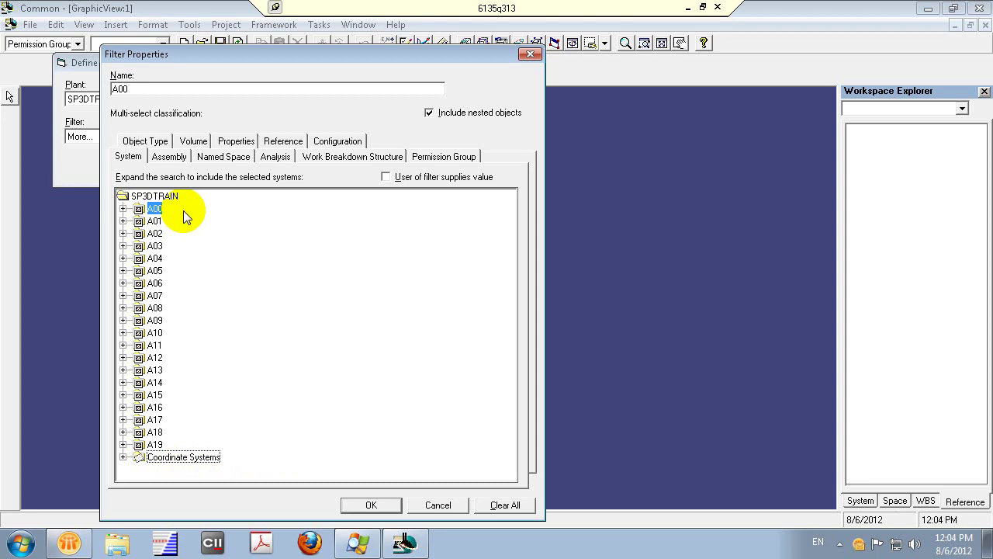
{"action": "left_click", "coordinate": [154, 271], "text": "shift"}
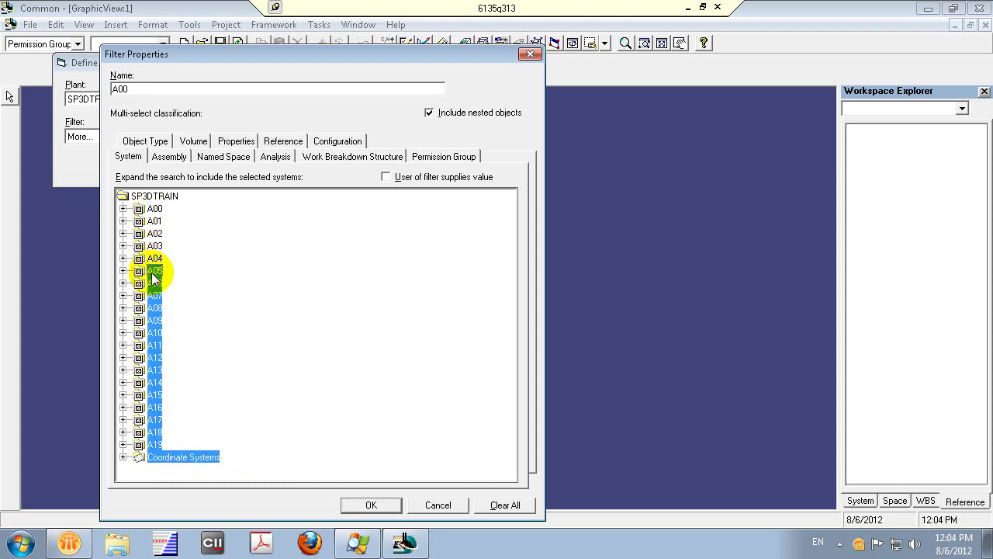
{"action": "left_click", "coordinate": [153, 209]}
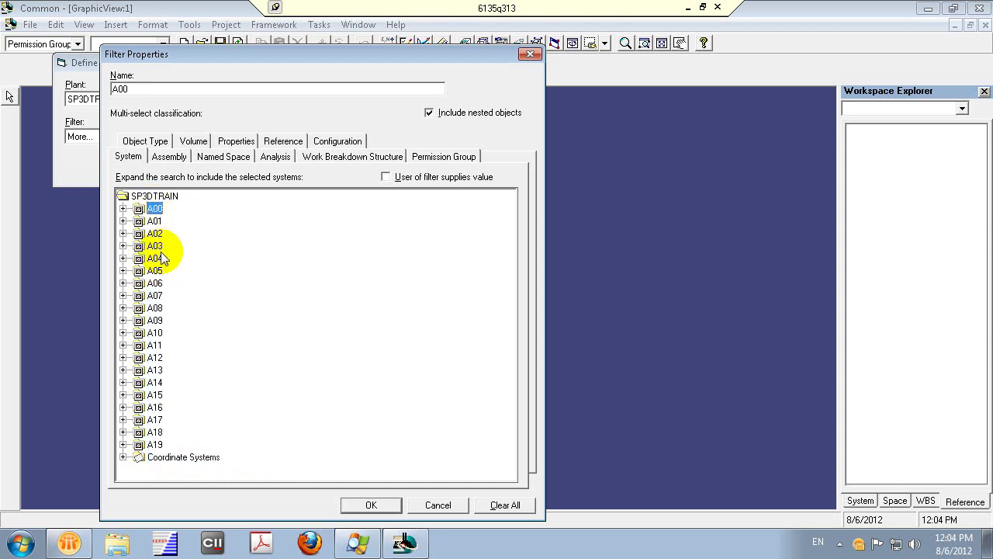
{"action": "left_click", "coordinate": [157, 284], "text": "shift"}
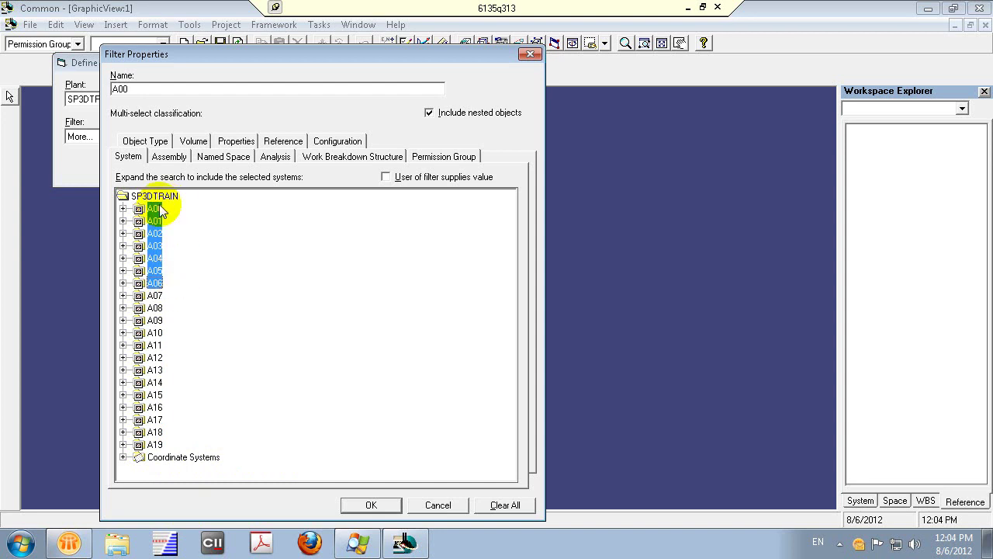
Select the separate systems A00, A03, A05 and A07 together, and reduce the filter's selection to A00 alone.
{"action": "left_click", "coordinate": [159, 210]}
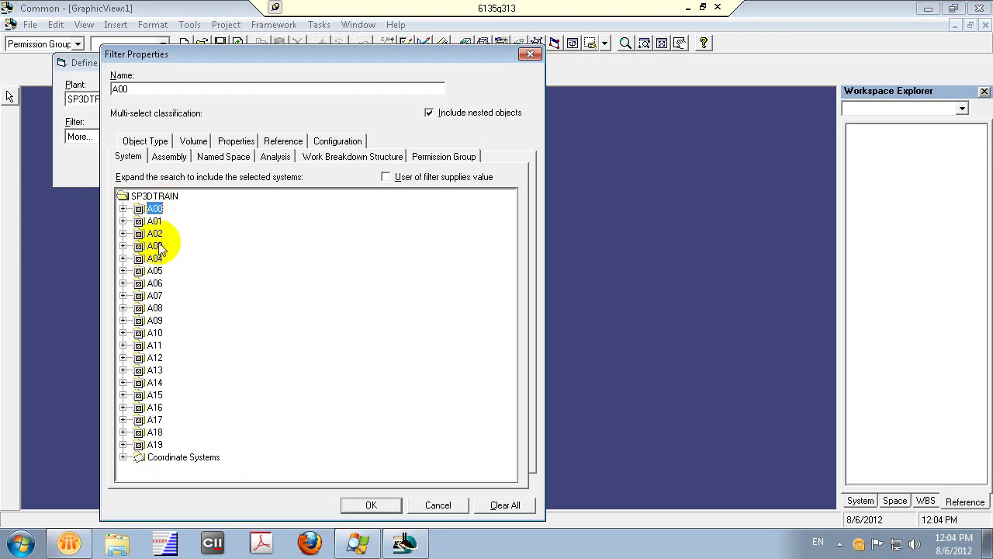
{"action": "left_click", "coordinate": [156, 246], "text": "ctrl"}
{"action": "left_click", "coordinate": [156, 270], "text": "ctrl"}
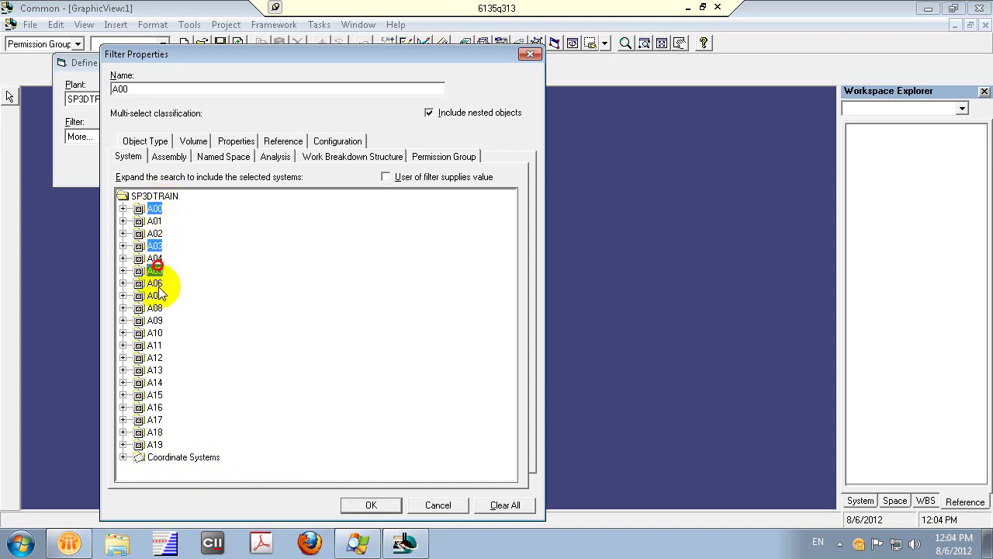
{"action": "left_click", "coordinate": [155, 296], "text": "ctrl"}
{"action": "left_click", "coordinate": [156, 209]}
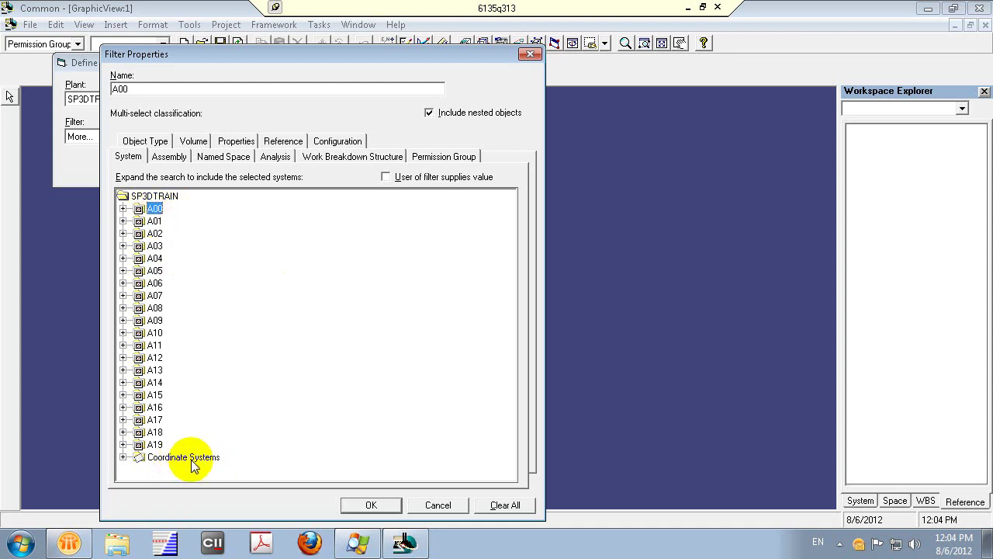
Add the SP3DTRAIN_Layout.dwg reference to the A00 filter's selection and return to its system tree.
{"action": "left_click", "coordinate": [284, 143]}
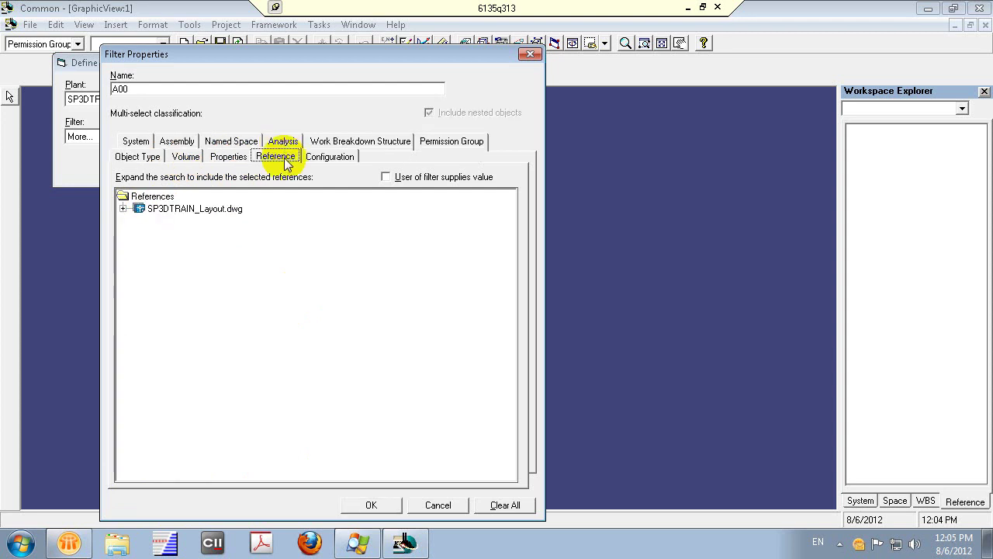
{"action": "left_click", "coordinate": [184, 210]}
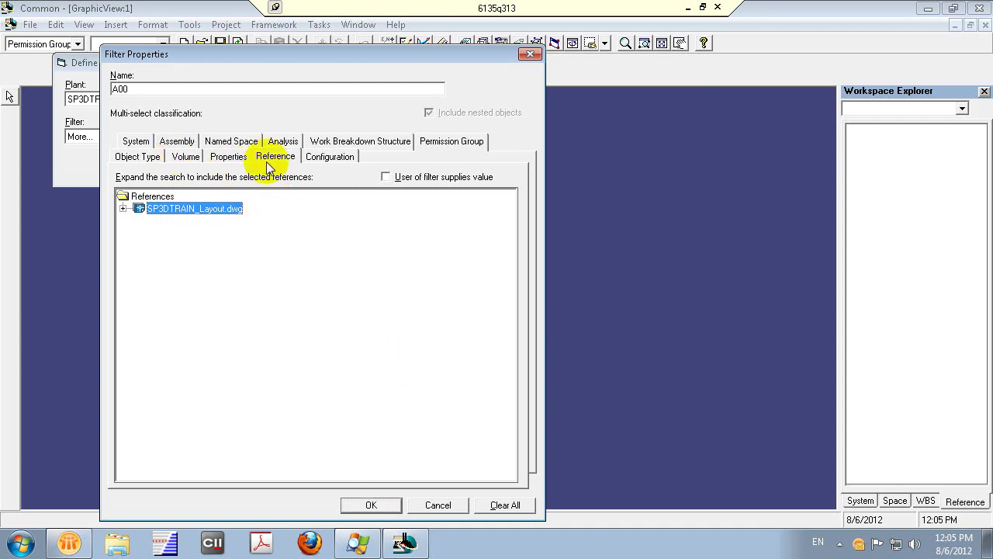
{"action": "left_click", "coordinate": [138, 140]}
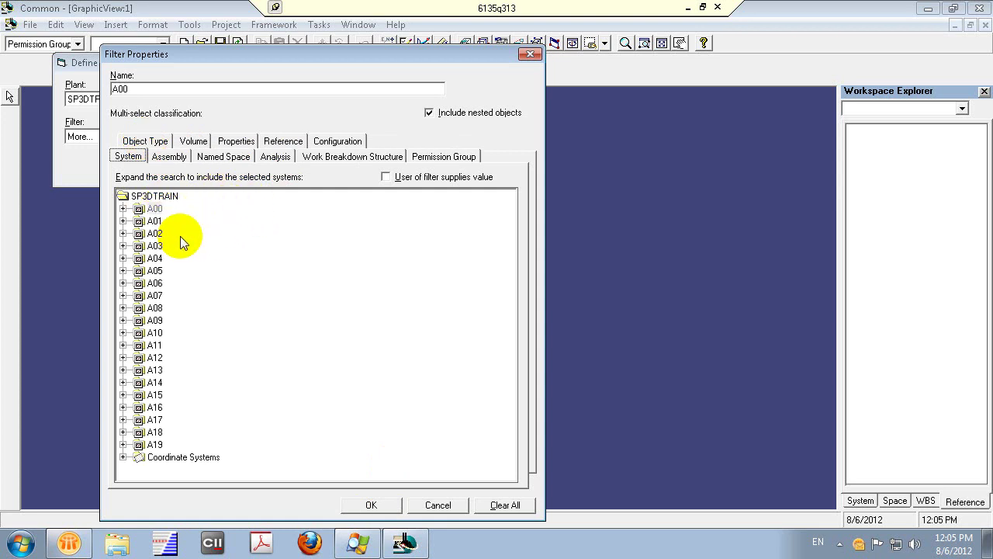
Examine the analysis, volume and property criteria available for restricting the A00 filter.
{"action": "left_click", "coordinate": [284, 156]}
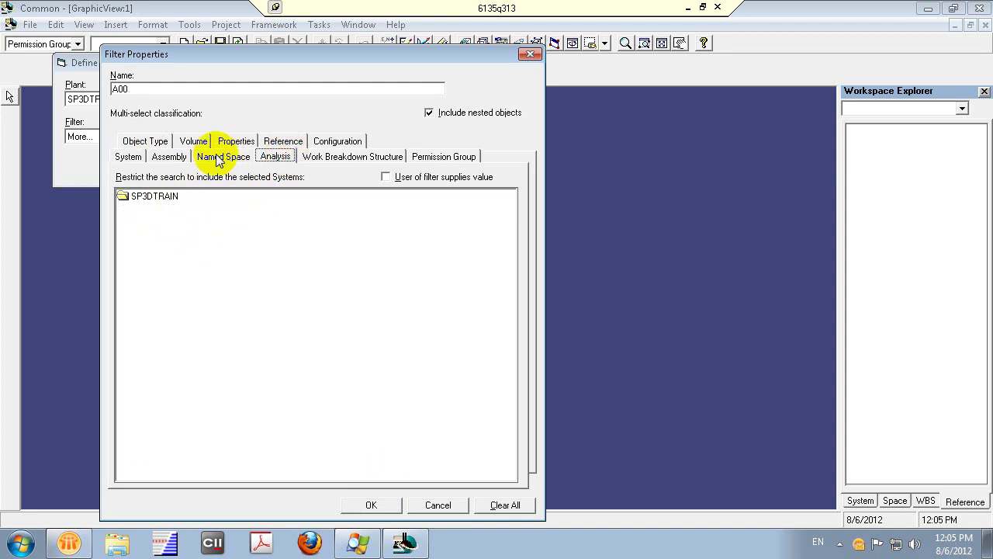
{"action": "left_click", "coordinate": [195, 143]}
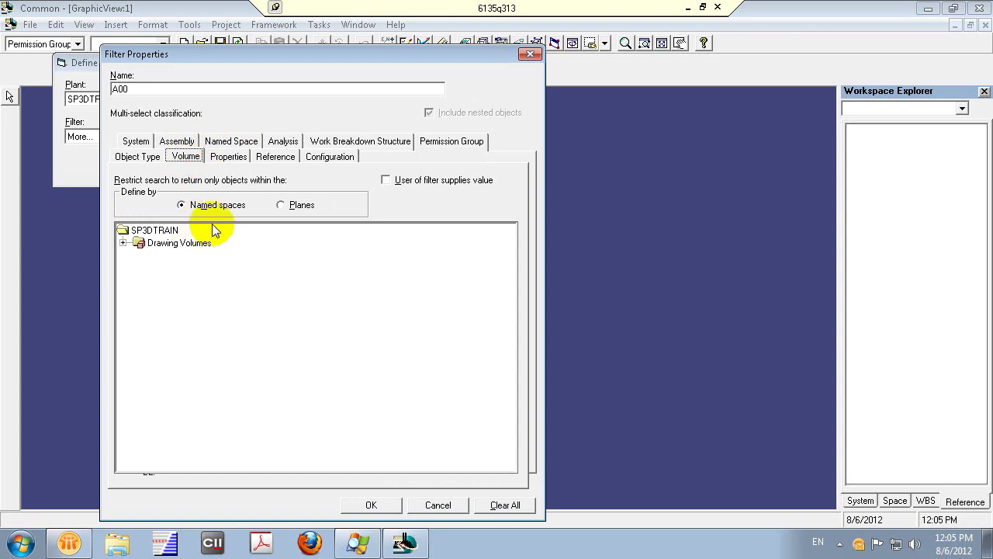
{"action": "left_click", "coordinate": [233, 158]}
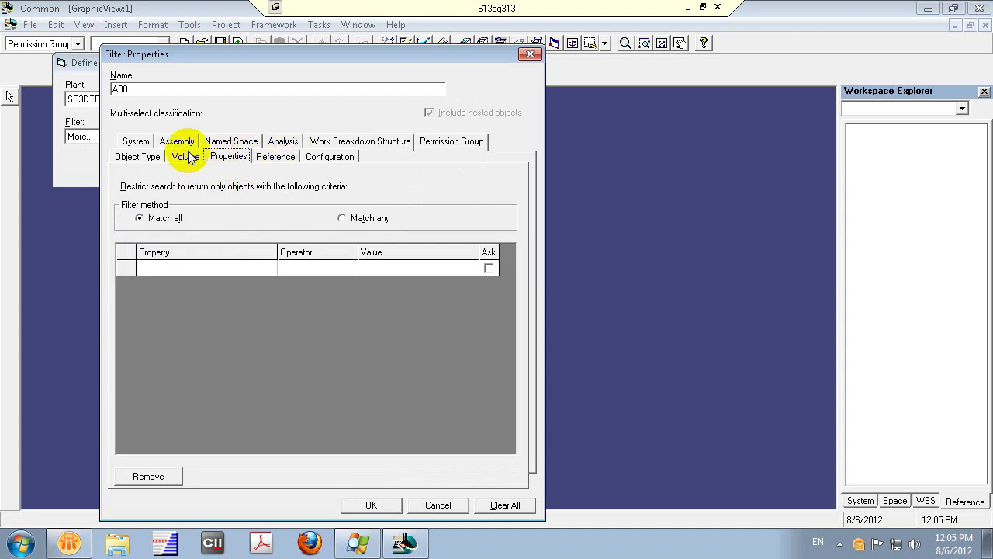
Review the A00 filter's selected system and layout drawing reference, and accept the filter's definition.
{"action": "left_click", "coordinate": [146, 142]}
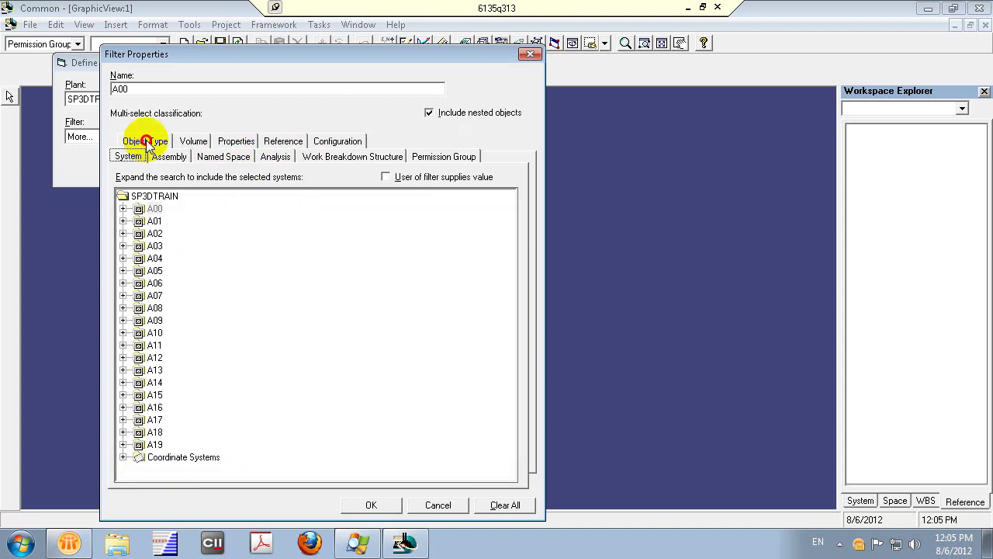
{"action": "left_click", "coordinate": [283, 145]}
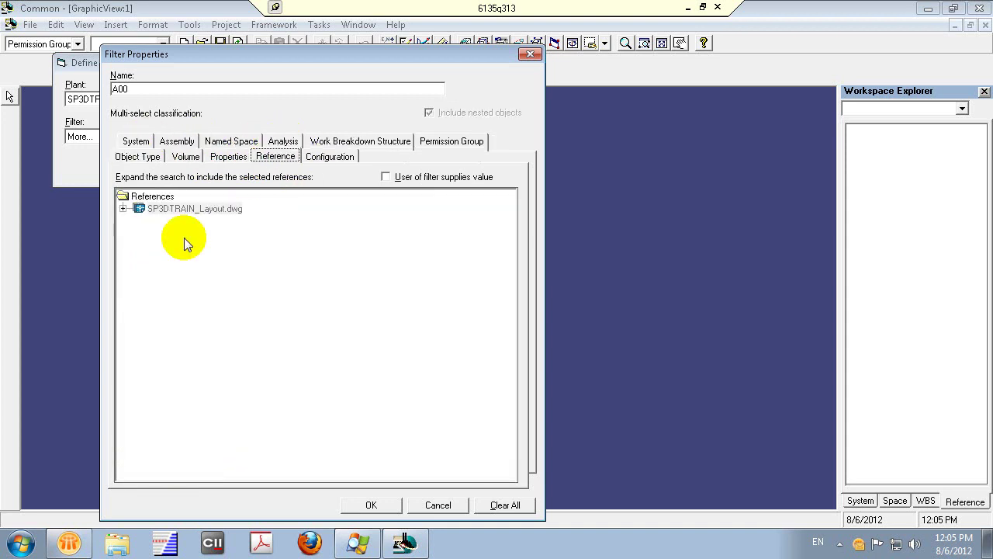
{"action": "left_click", "coordinate": [371, 505]}
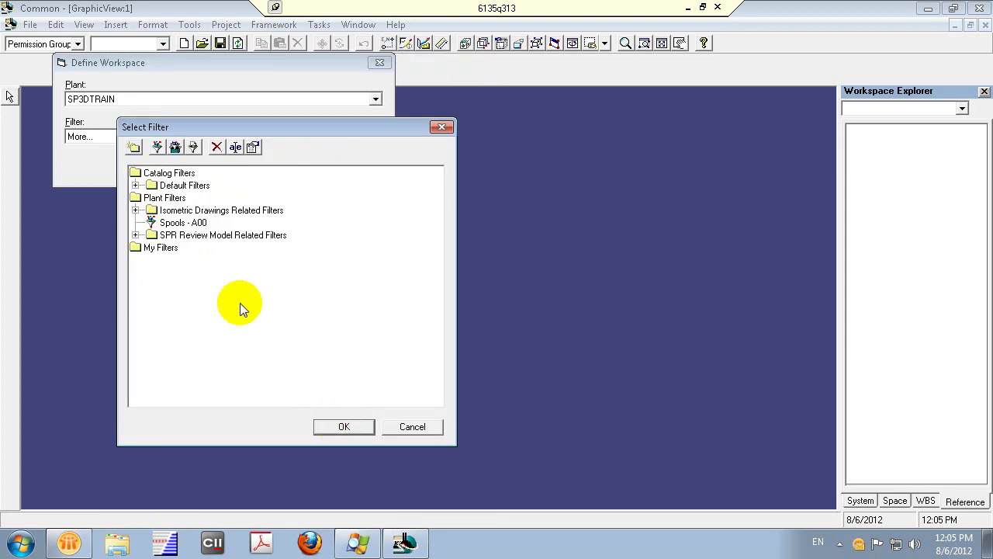
Choose the A00 filter from My Filters and define the SP3DTRAIN workspace with it.
{"action": "left_click", "coordinate": [160, 250]}
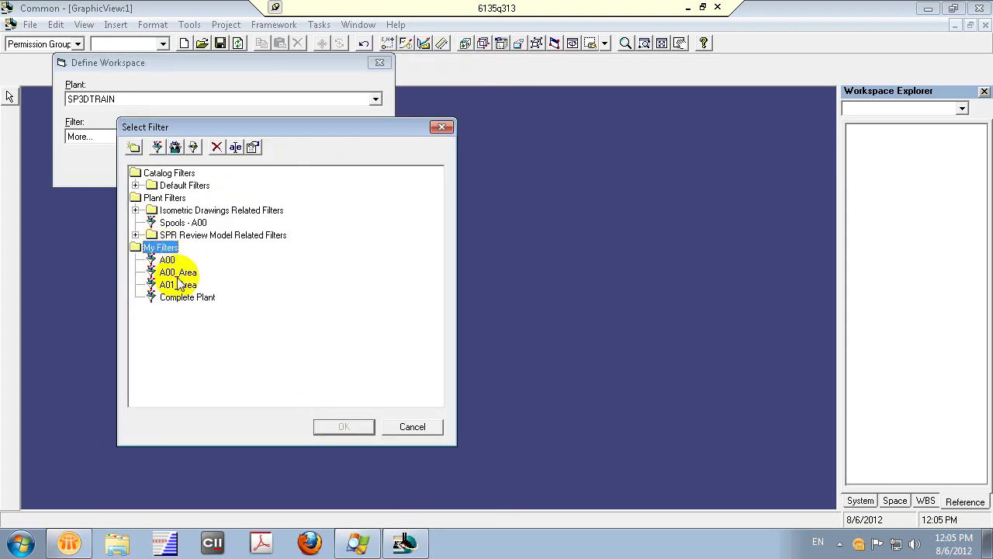
{"action": "left_click", "coordinate": [166, 261]}
{"action": "left_click", "coordinate": [339, 427]}
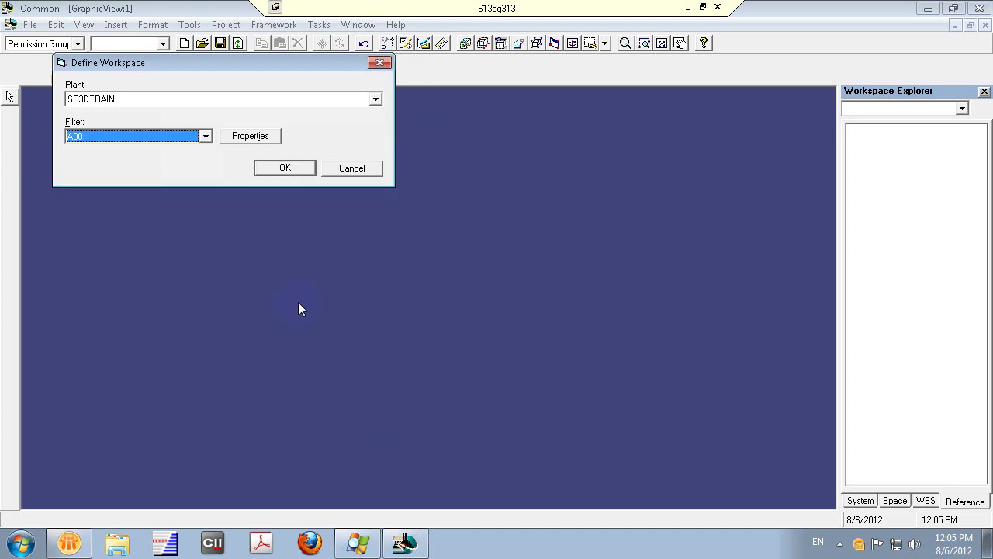
{"action": "left_click", "coordinate": [271, 167]}
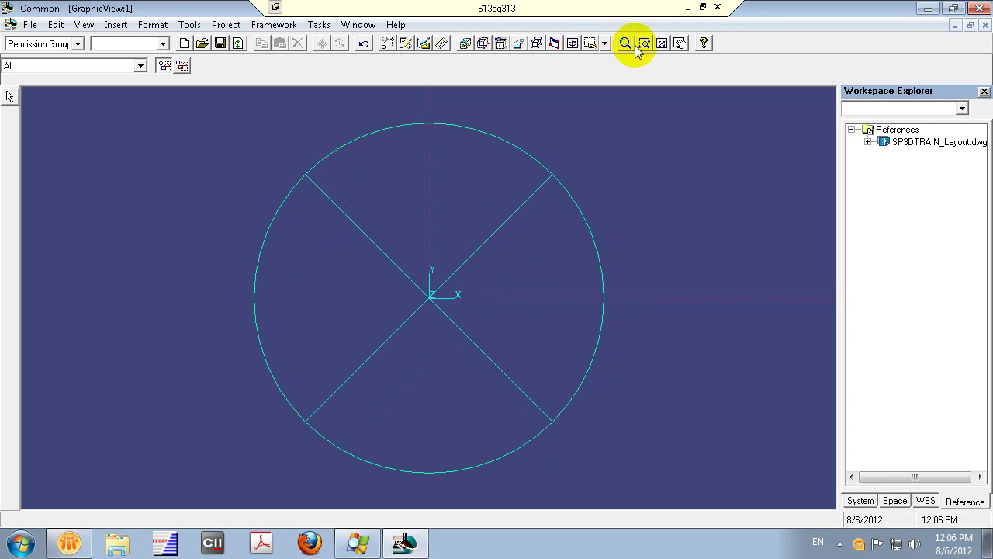
Examine the plan view of the loaded A00 model together with its reference layout drawing.
{"action": "left_click", "coordinate": [680, 43]}
{"action": "left_click_drag", "start_coordinate": [642, 149], "coordinate": [481, 321]}
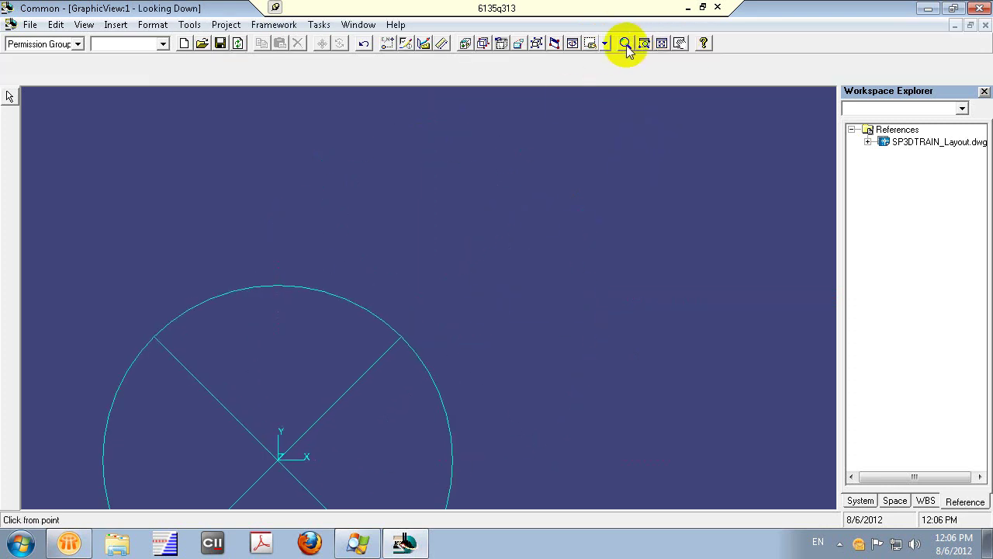
{"action": "left_click", "coordinate": [626, 43]}
{"action": "left_click_drag", "start_coordinate": [482, 237], "coordinate": [457, 314]}
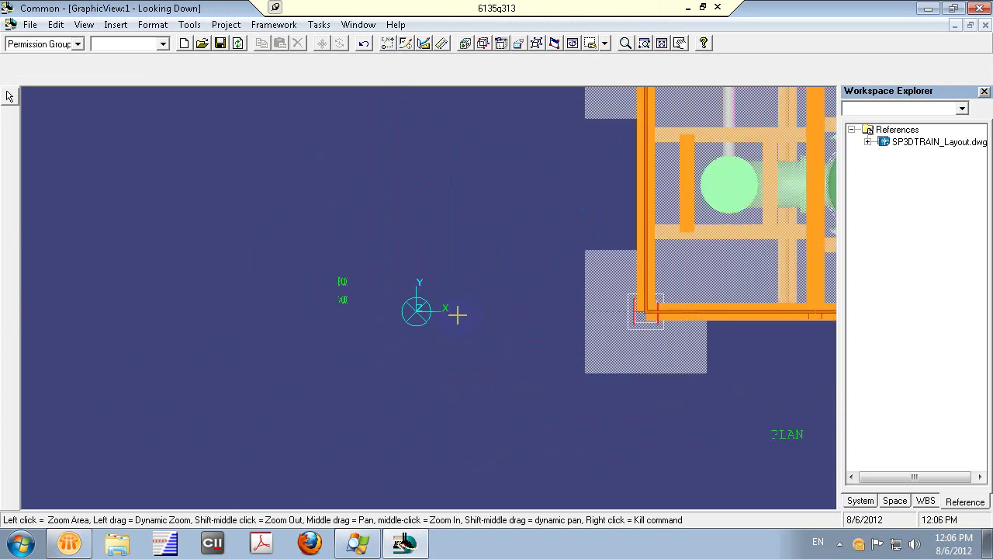
{"action": "middle_click_drag", "start_coordinate": [486, 297], "coordinate": [421, 424]}
{"action": "scroll", "coordinate": [421, 424], "scroll_direction": "down", "scroll_amount": 2}
{"action": "scroll", "coordinate": [422, 423], "scroll_direction": "down", "scroll_amount": 2}
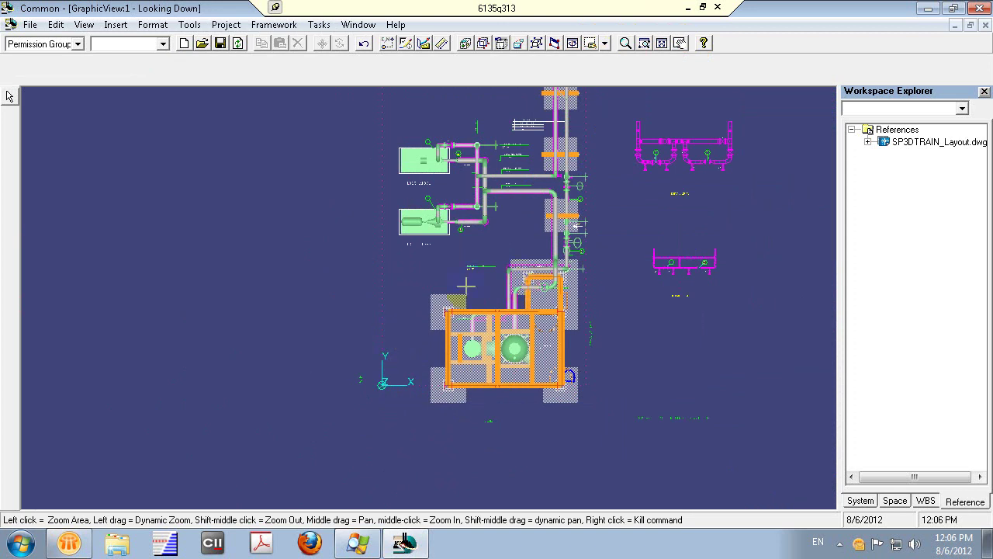
{"action": "middle_click", "coordinate": [606, 292], "text": "shift"}
{"action": "middle_click_drag", "start_coordinate": [606, 292], "coordinate": [582, 342]}
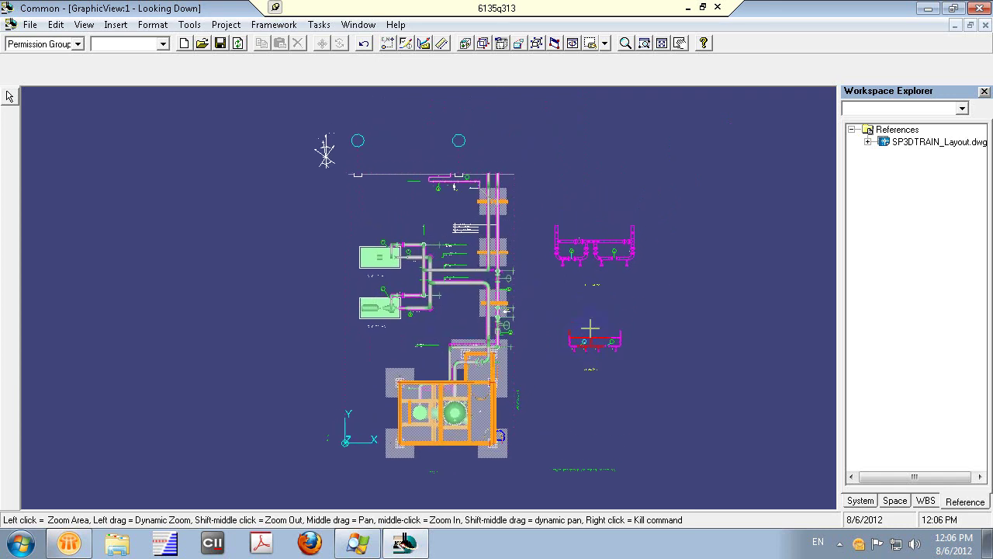
{"action": "middle_click", "coordinate": [585, 295], "text": "shift"}
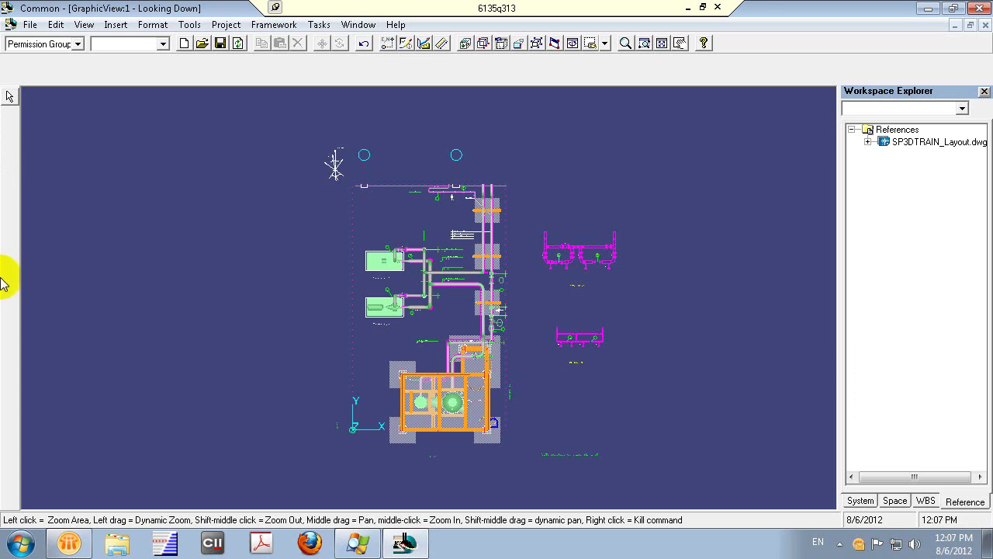
{"action": "scroll", "coordinate": [1, 284], "scroll_direction": "down", "scroll_amount": 1}
{"action": "scroll", "coordinate": [2, 284], "scroll_direction": "up", "scroll_amount": 1}
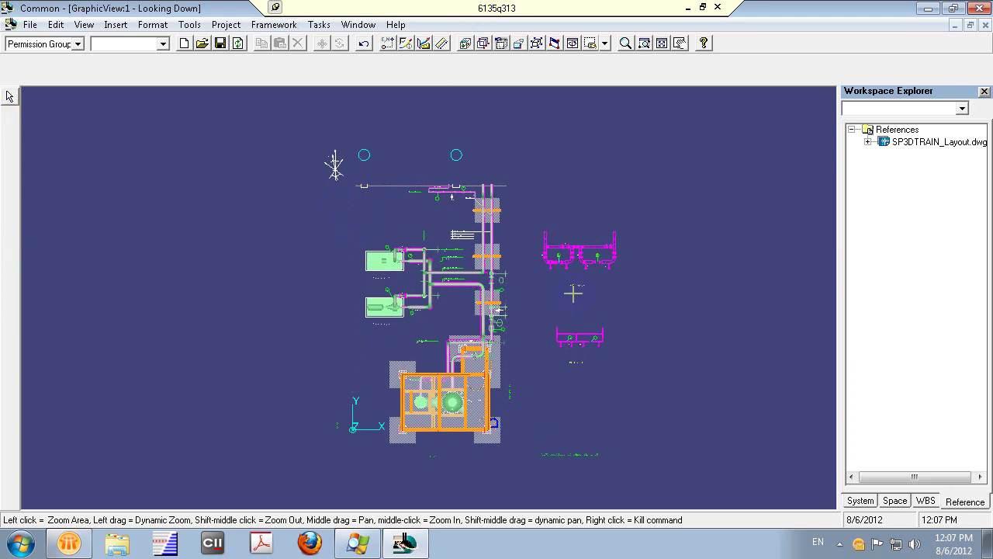
{"action": "middle_click_drag", "start_coordinate": [639, 335], "coordinate": [615, 306]}
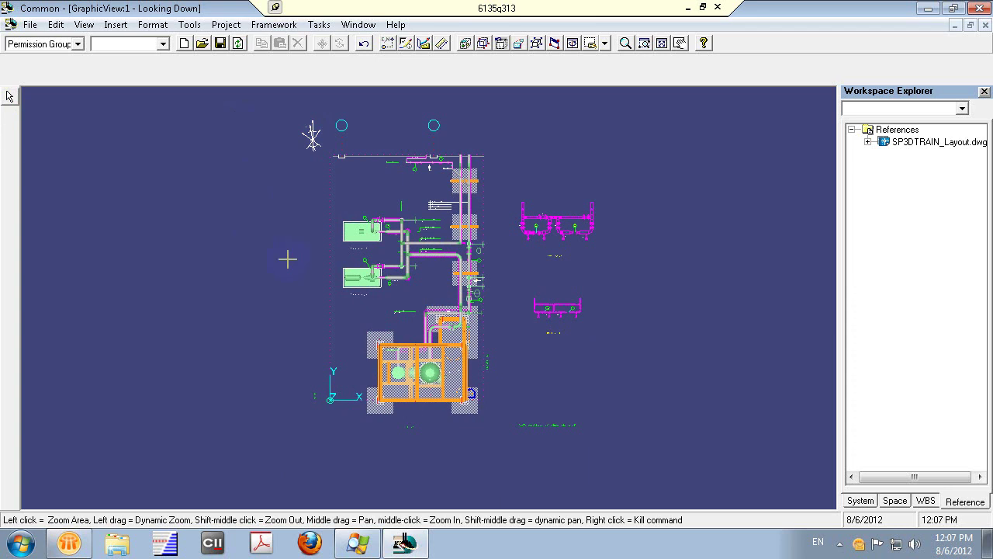
{"action": "middle_click_drag", "start_coordinate": [307, 250], "coordinate": [303, 268]}
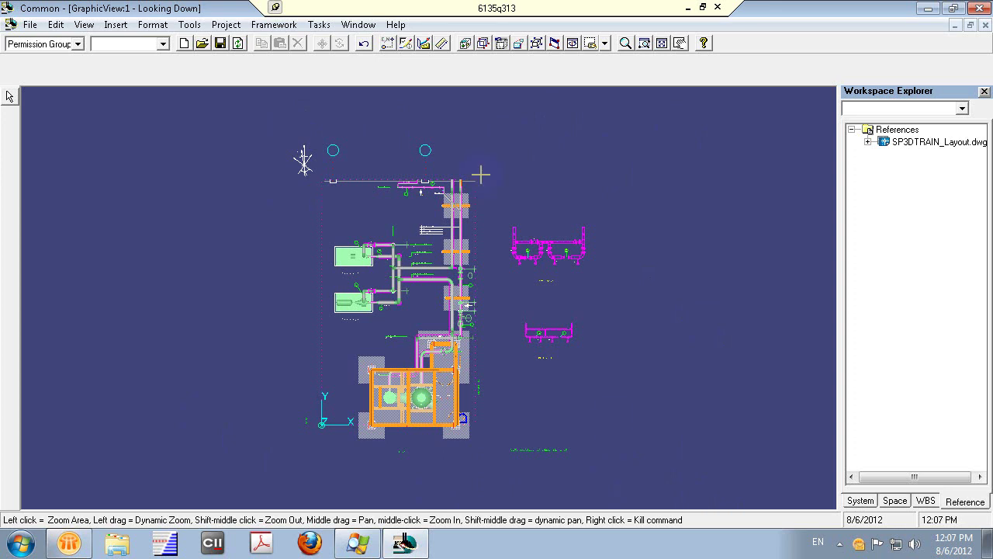
{"action": "left_click", "coordinate": [319, 25]}
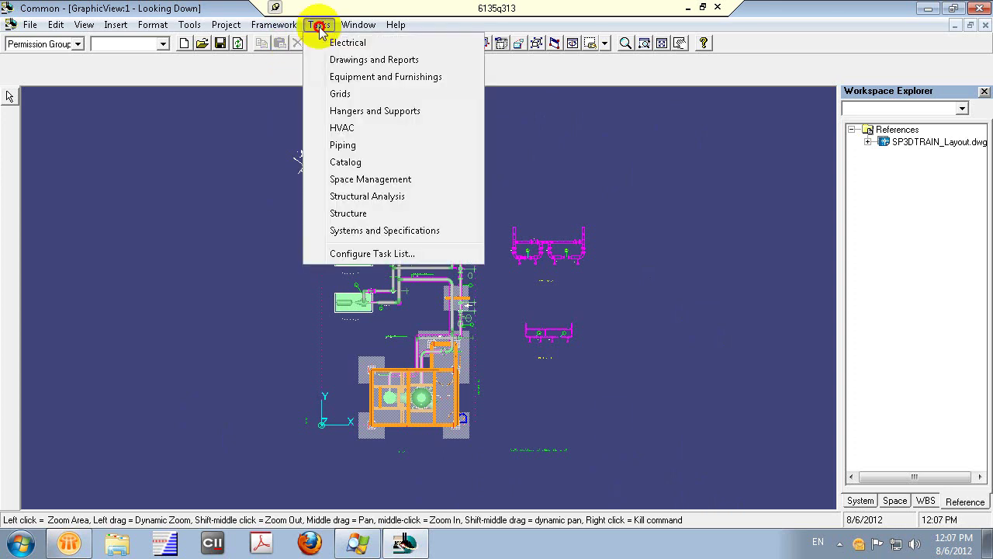
{"action": "left_click", "coordinate": [274, 25]}
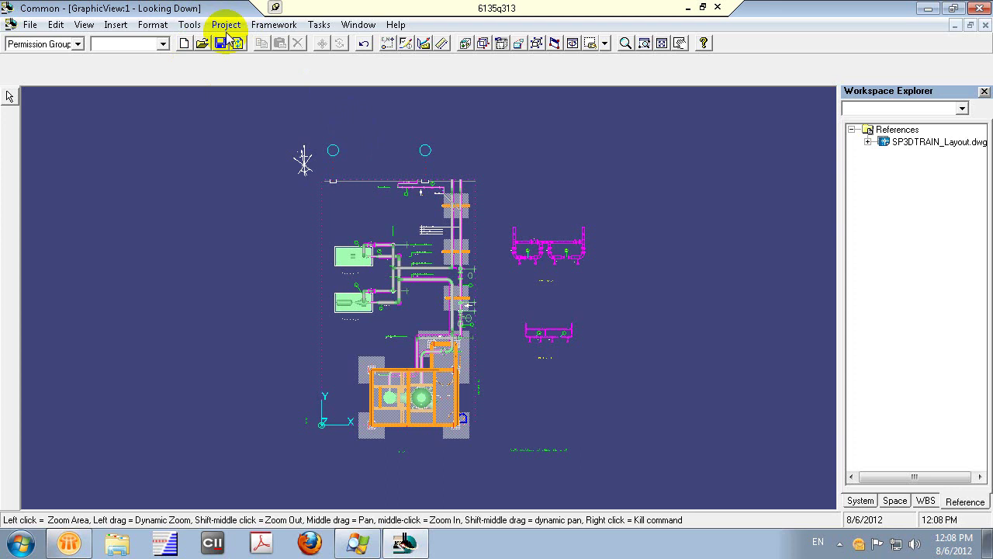
{"action": "left_click", "coordinate": [190, 24]}
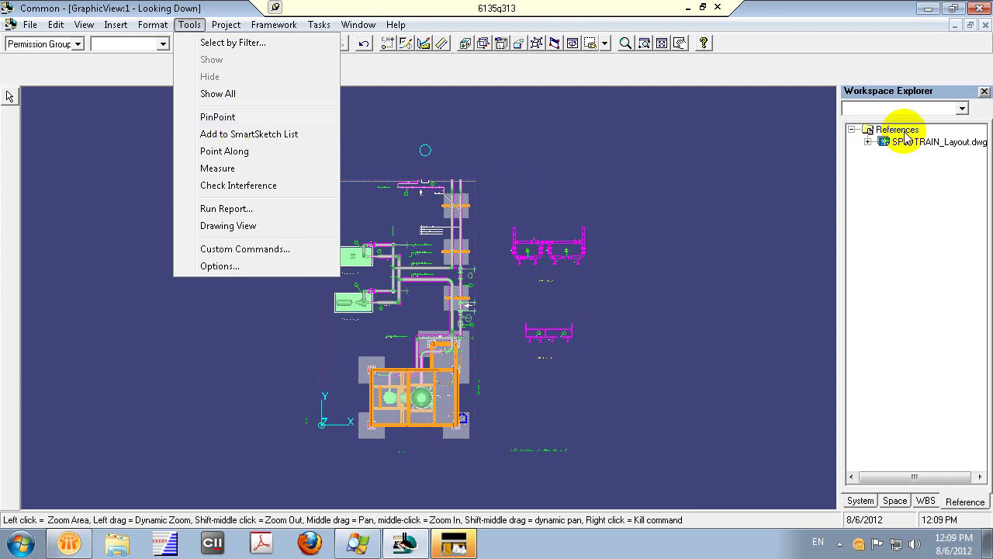
{"action": "left_click", "coordinate": [686, 9]}
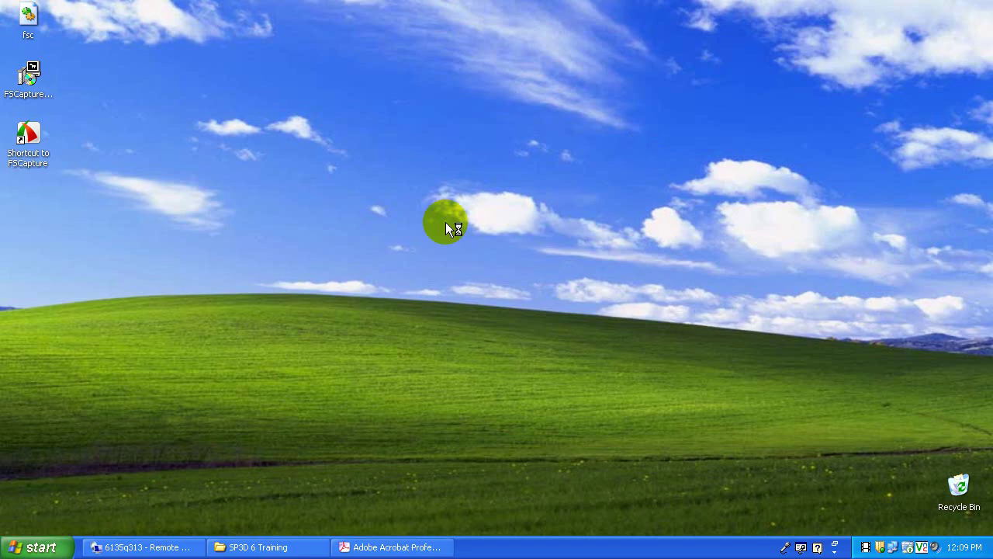
{"action": "left_click", "coordinate": [159, 547]}
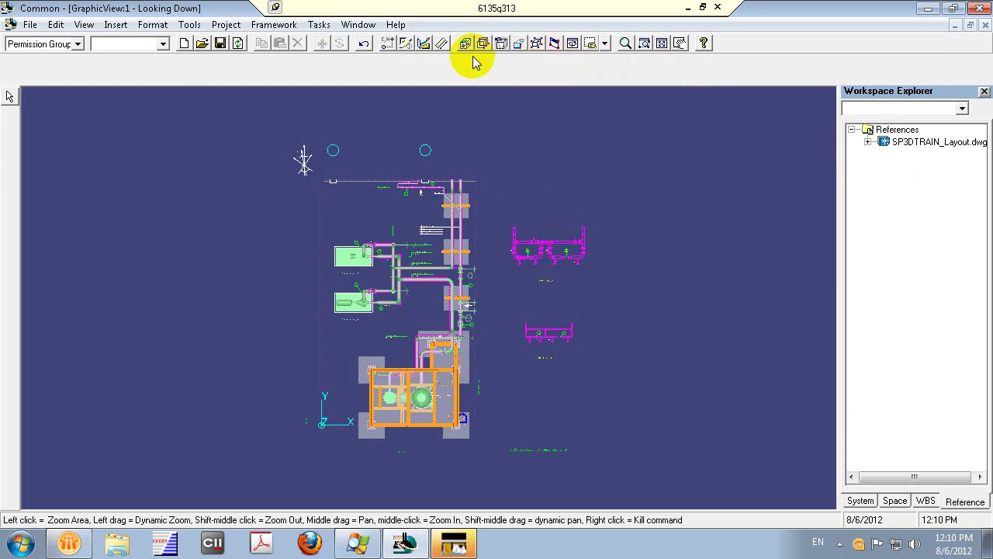
{"action": "left_click", "coordinate": [689, 10]}
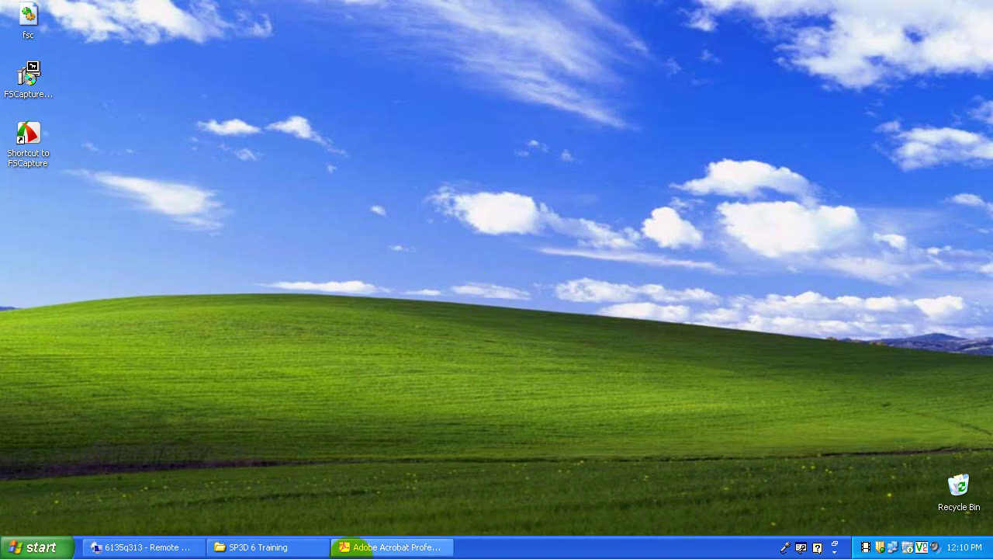
{"action": "left_click", "coordinate": [386, 548]}
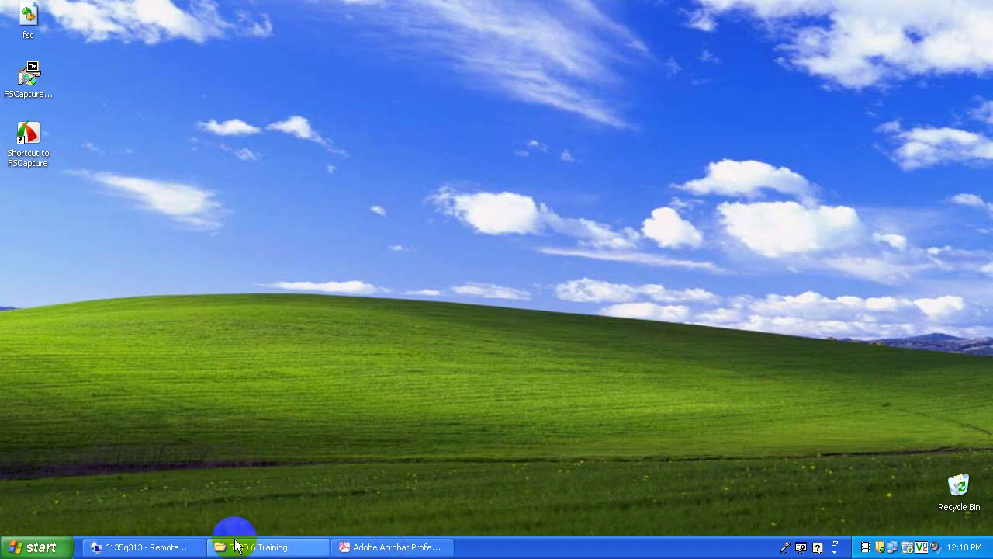
{"action": "left_click", "coordinate": [30, 545]}
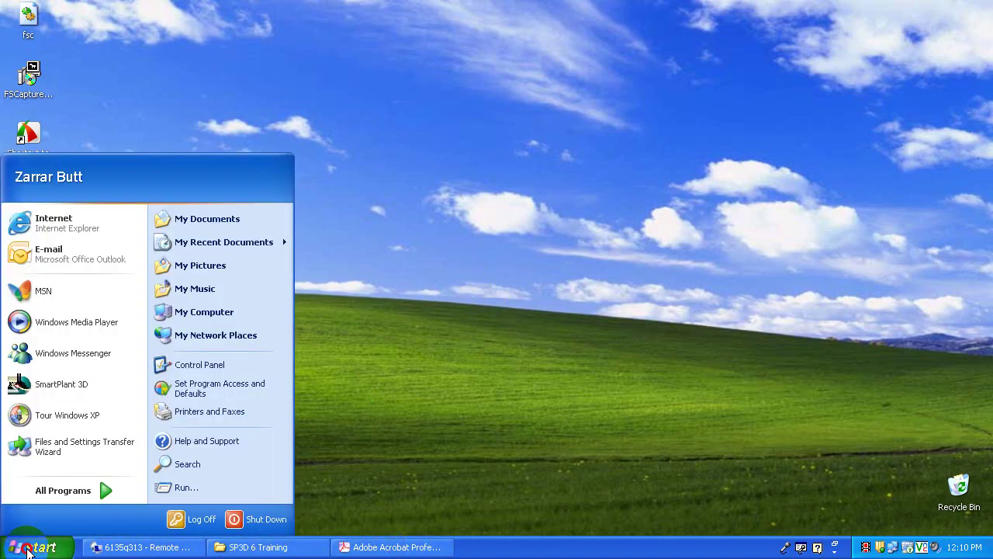
{"action": "left_click", "coordinate": [356, 390]}
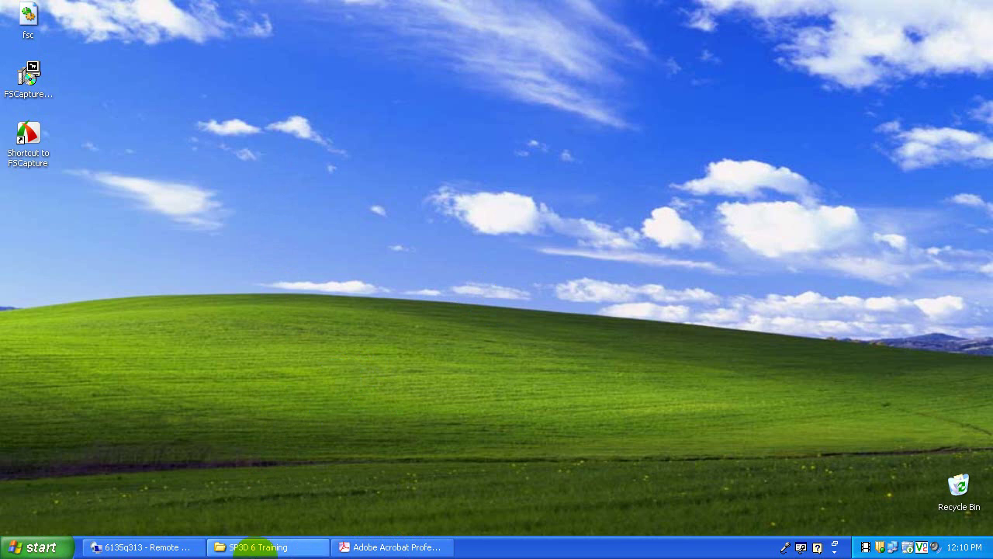
{"action": "left_click", "coordinate": [178, 549]}
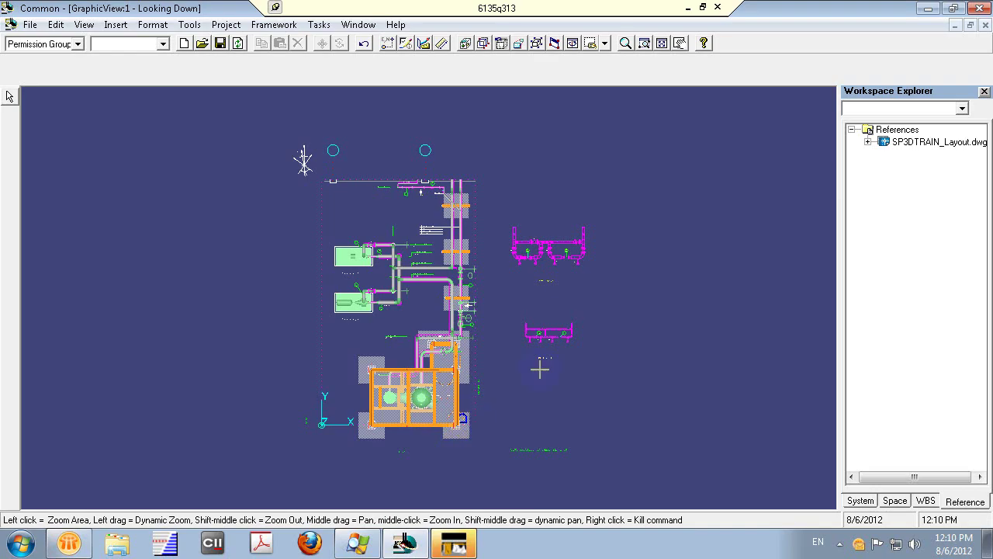
Switch to Common Task.PDF in Adobe Acrobat and read on through the Filters slides to page 15.
{"action": "left_click", "coordinate": [688, 10]}
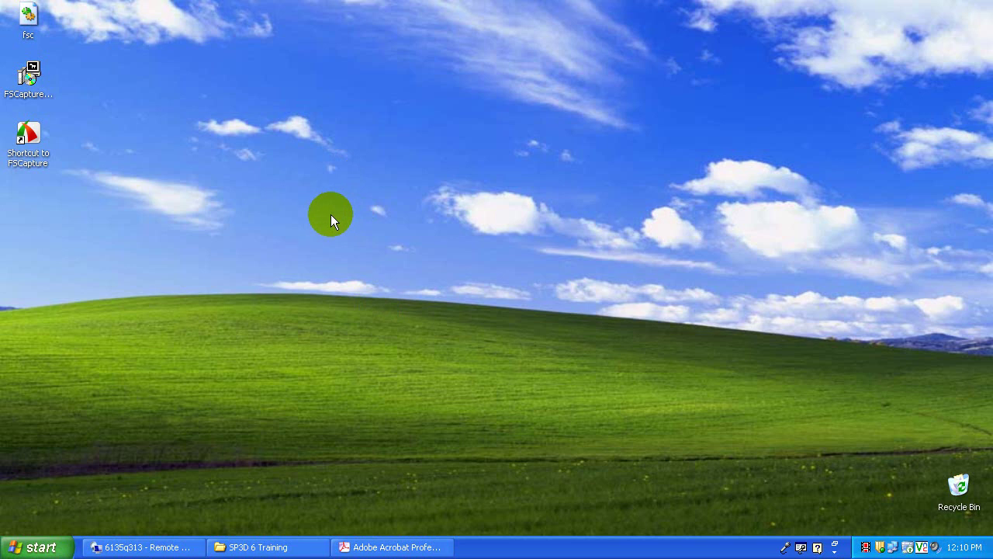
{"action": "left_click", "coordinate": [358, 259]}
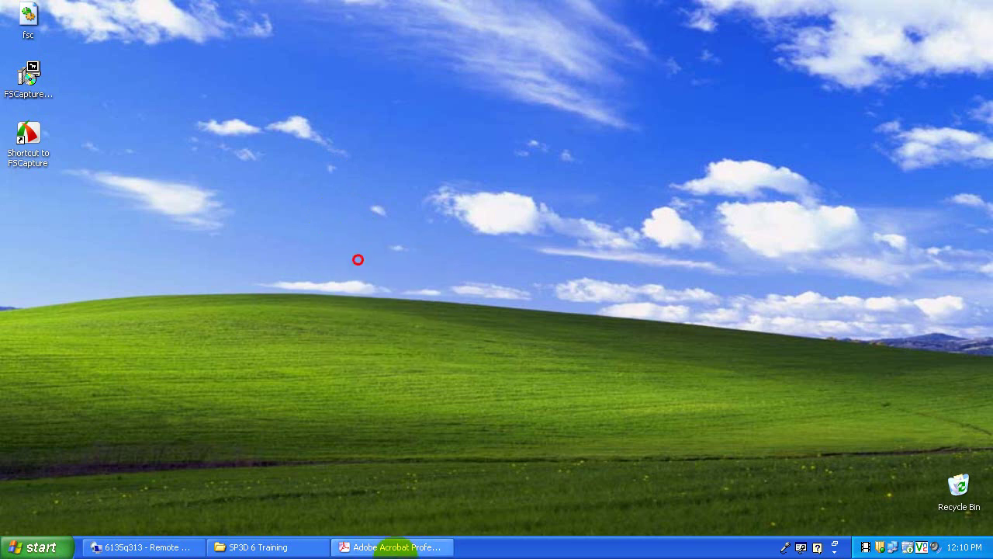
{"action": "left_click", "coordinate": [396, 546]}
{"action": "right_click", "coordinate": [396, 547]}
{"action": "left_click", "coordinate": [329, 385]}
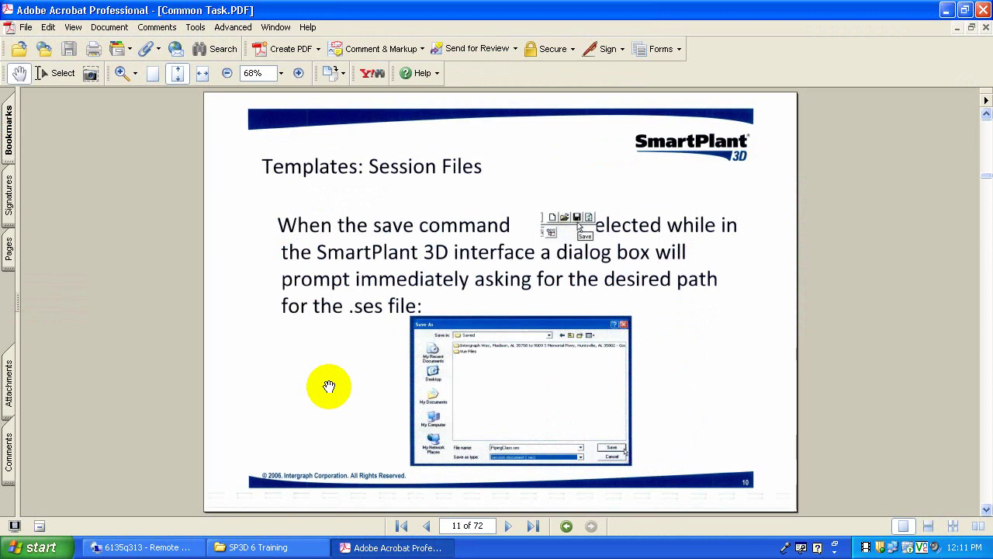
{"action": "scroll", "coordinate": [329, 385], "scroll_direction": "down", "scroll_amount": 3}
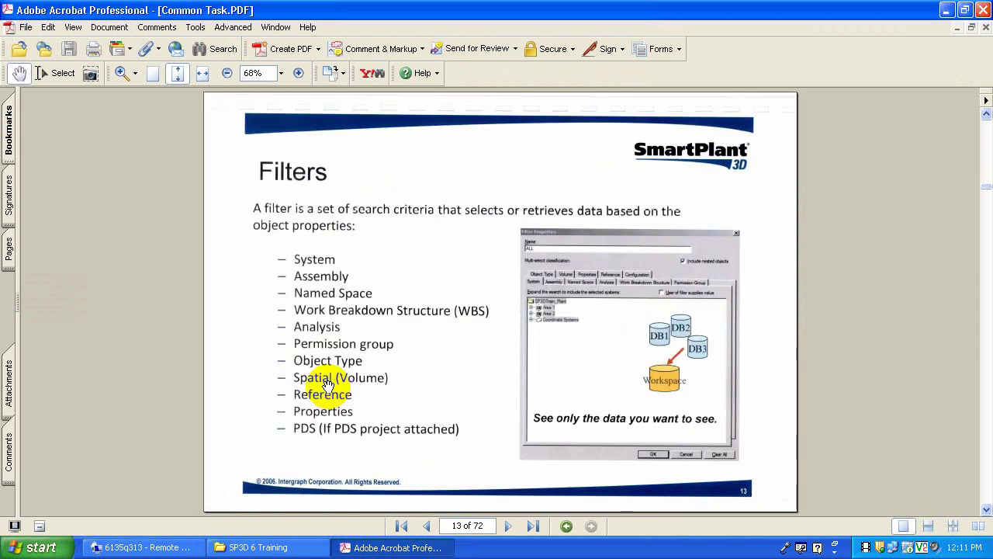
{"action": "scroll", "coordinate": [327, 386], "scroll_direction": "down", "scroll_amount": 2}
{"action": "scroll", "coordinate": [327, 386], "scroll_direction": "down", "scroll_amount": 1}
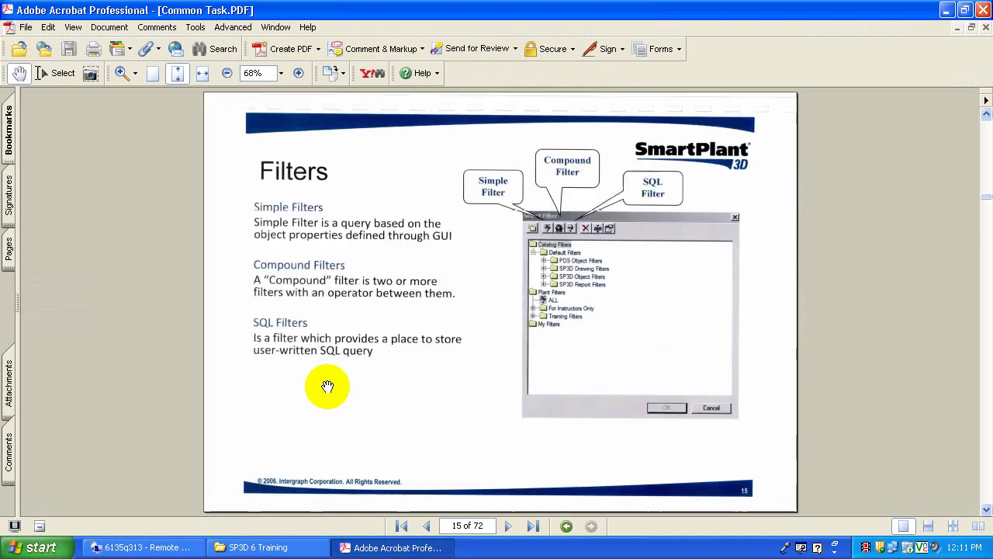
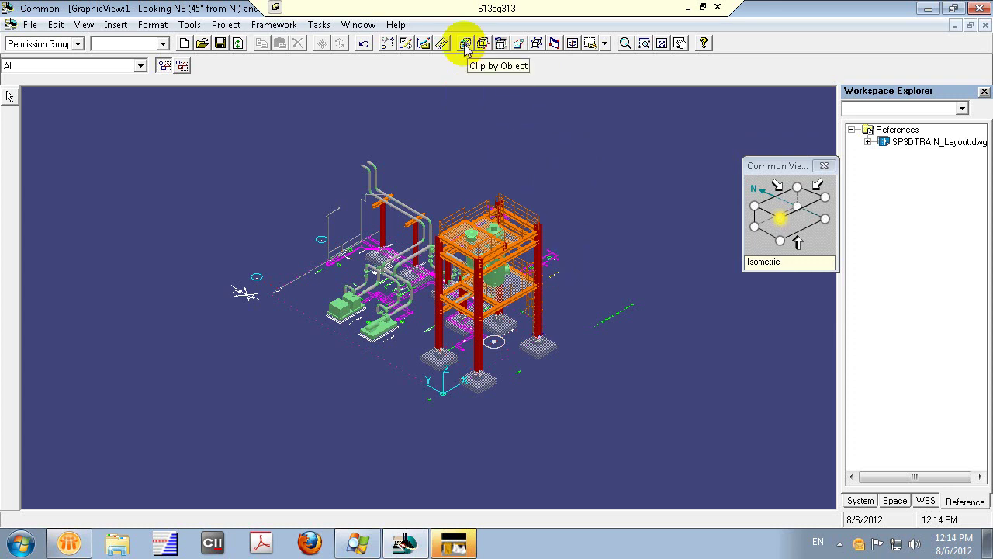
Start Clip by Object on the steel tower and select the beam below its top deck as the first clipping object.
{"action": "left_click", "coordinate": [625, 44]}
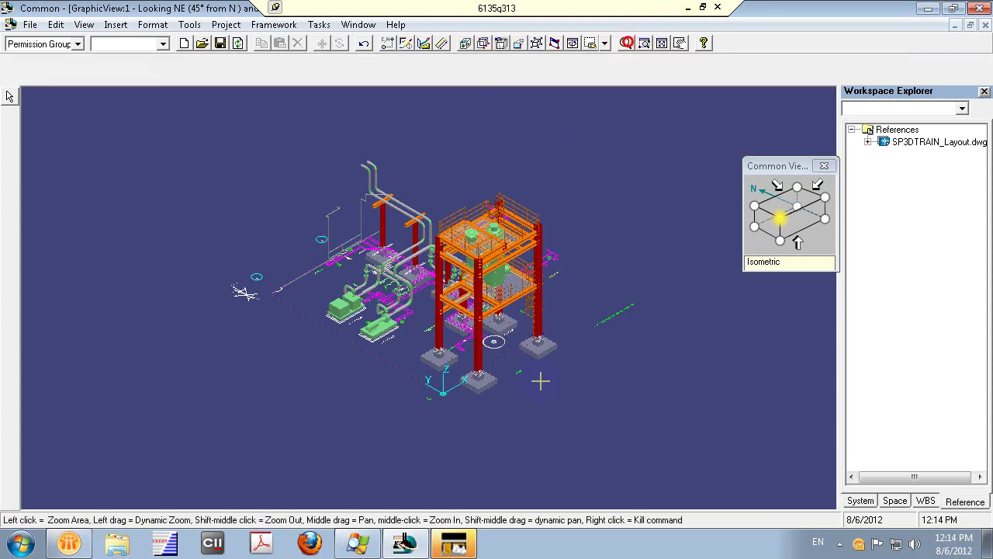
{"action": "left_click", "coordinate": [590, 239]}
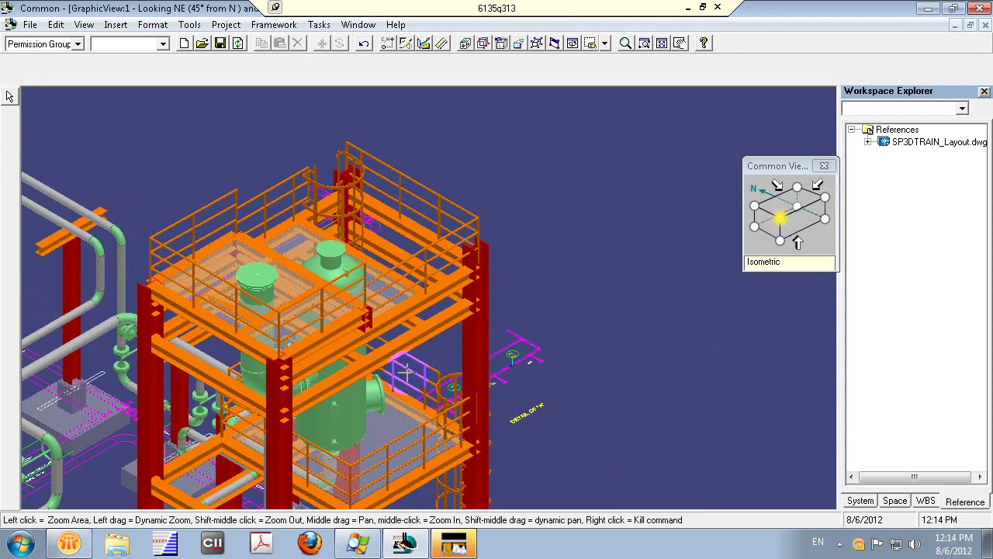
{"action": "left_click", "coordinate": [465, 45]}
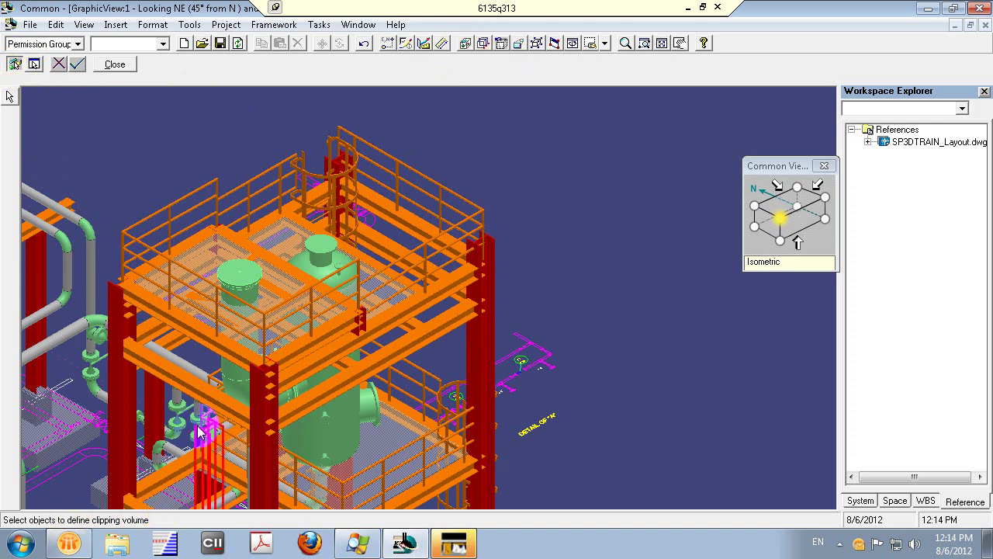
{"action": "left_click", "coordinate": [437, 225]}
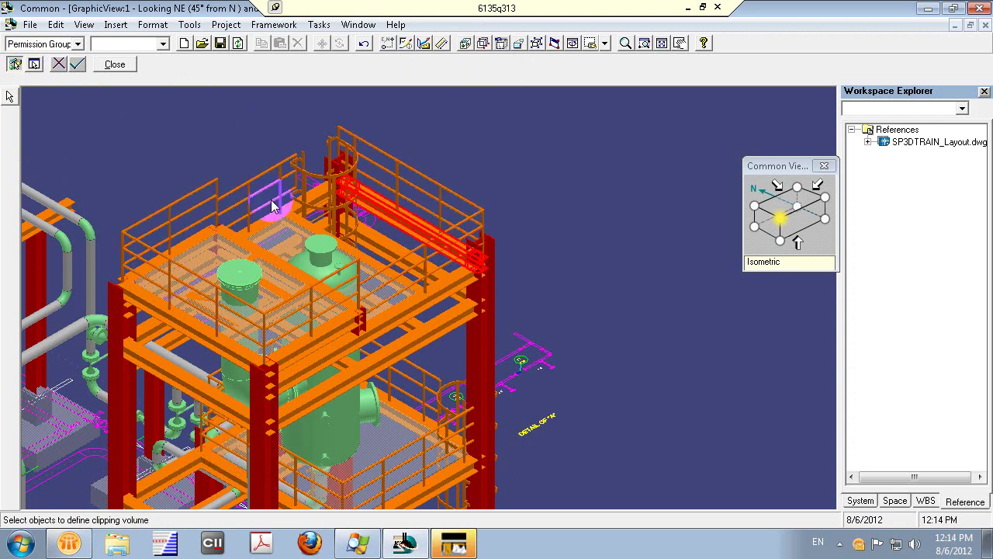
{"action": "left_click", "coordinate": [136, 332]}
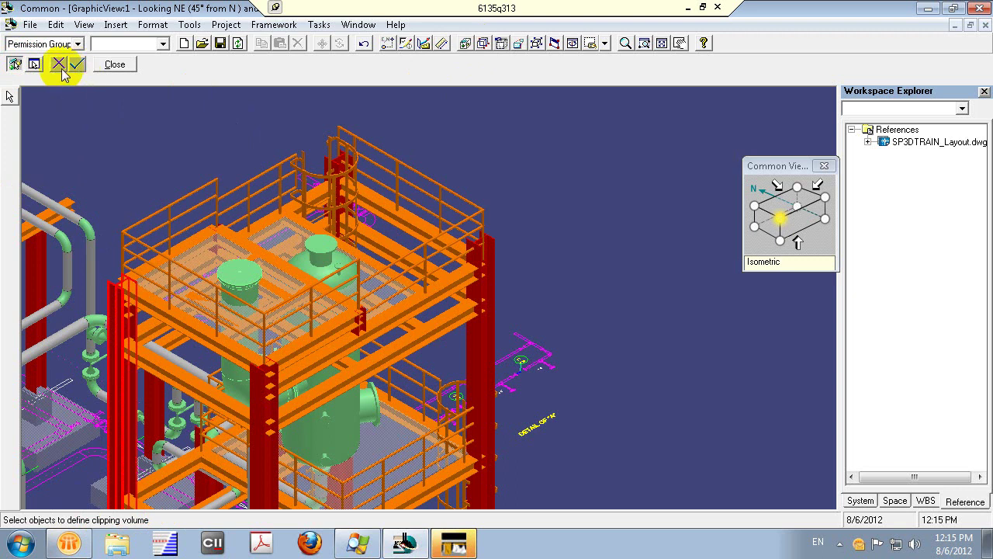
{"action": "left_click", "coordinate": [174, 205]}
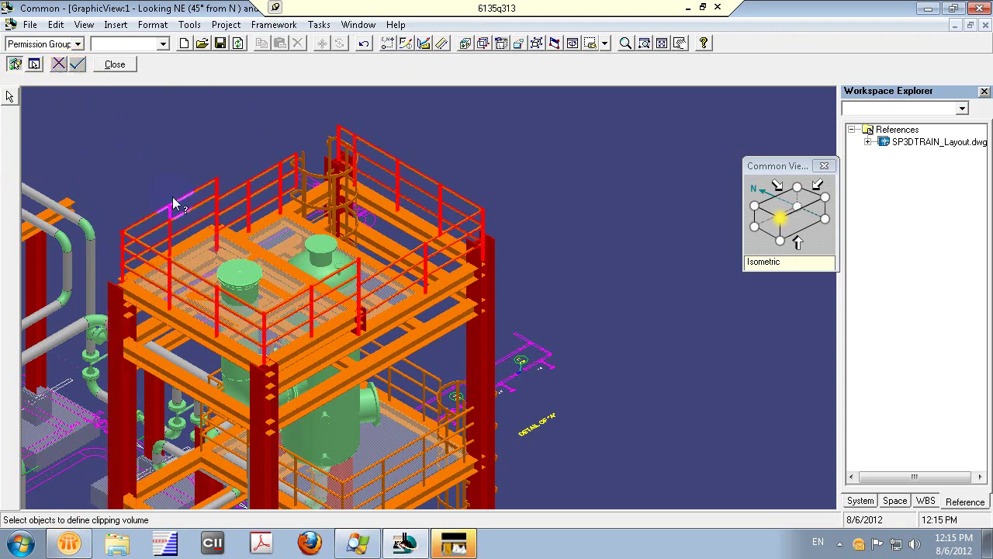
{"action": "left_click", "coordinate": [477, 331]}
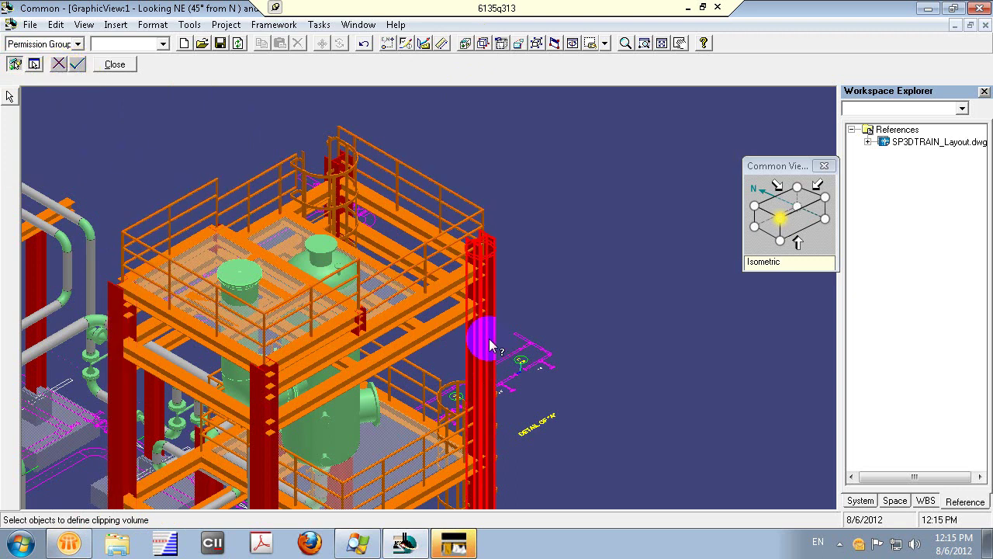
{"action": "left_click", "coordinate": [414, 353]}
{"action": "mouse_move", "coordinate": [414, 353]}
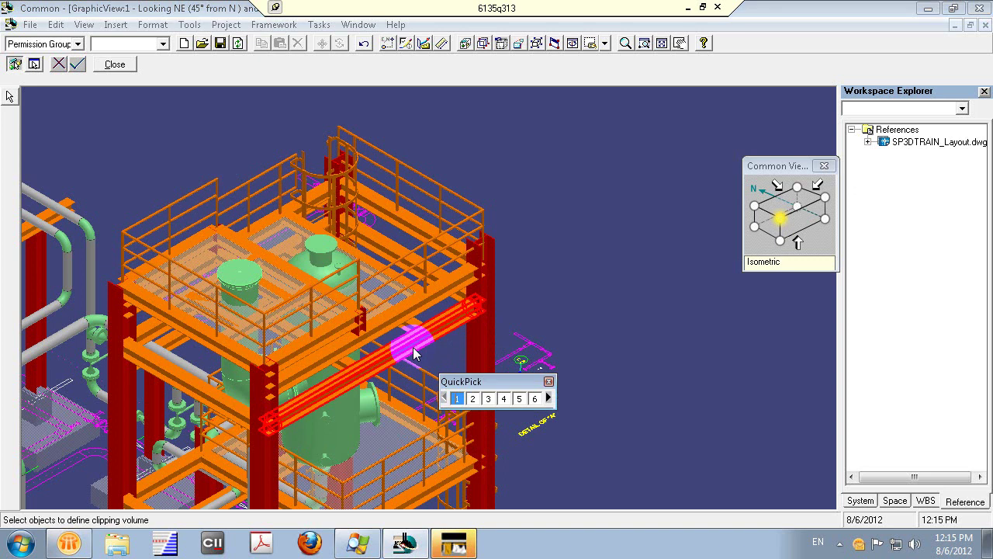
{"action": "left_click", "coordinate": [455, 400]}
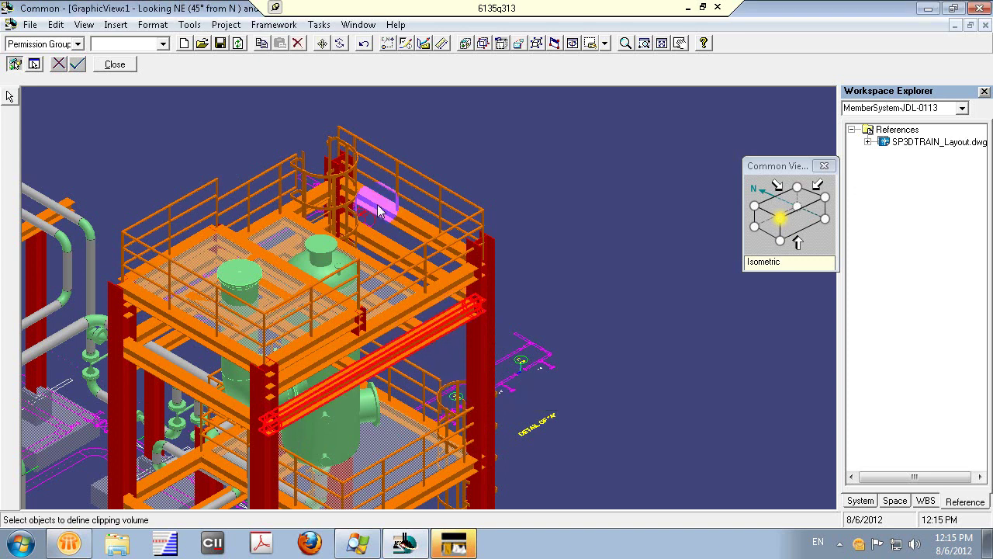
Add the upper deck beam and the top handrail to the clipping selection, and accept the clipping volume.
{"action": "left_click", "coordinate": [381, 228]}
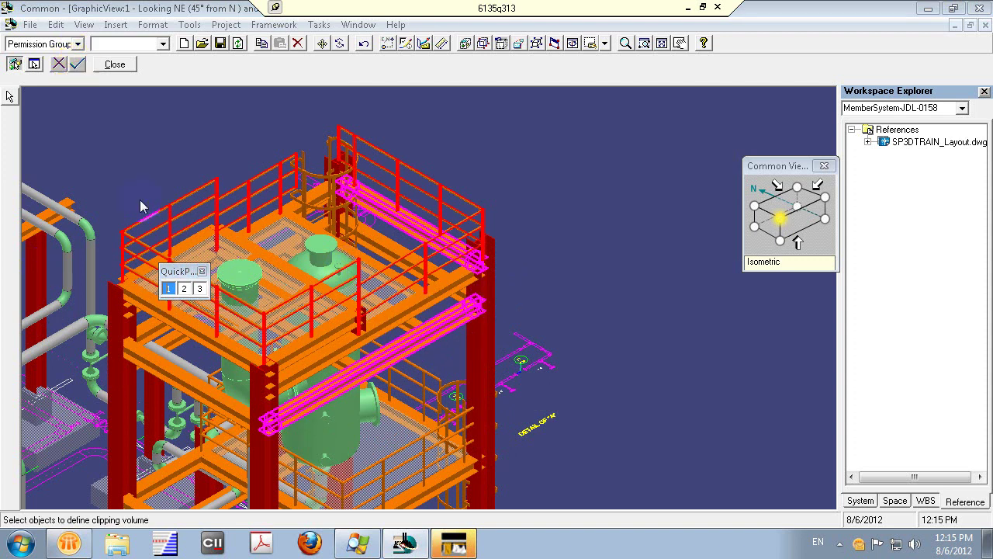
{"action": "left_click", "coordinate": [168, 288]}
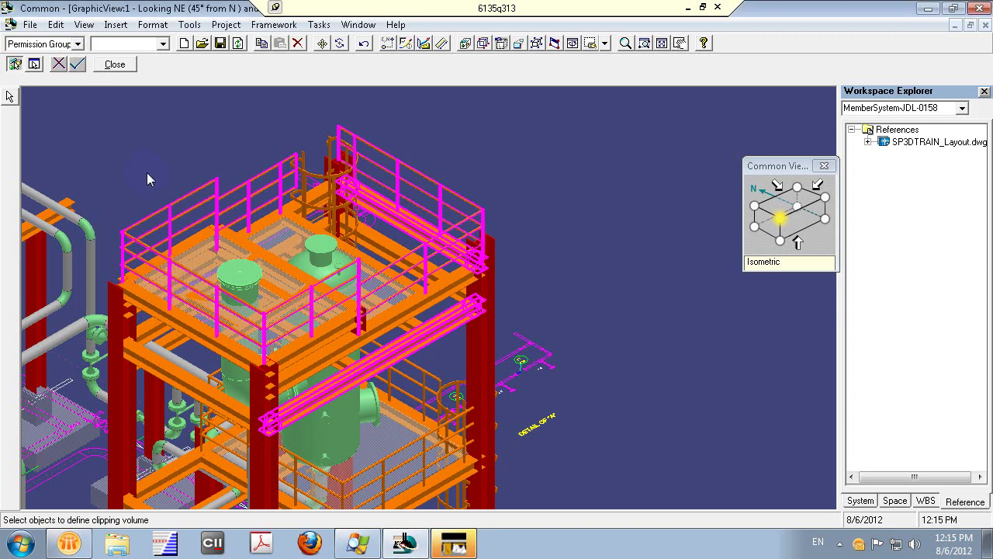
{"action": "left_click", "coordinate": [77, 65]}
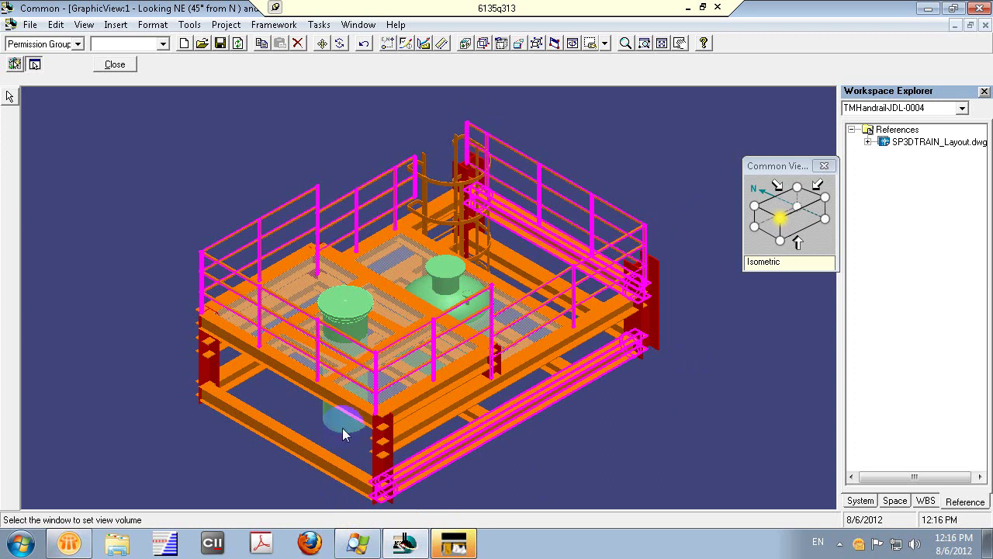
Clear the clipping from the tower view and leave the clipping command.
{"action": "left_click", "coordinate": [377, 505]}
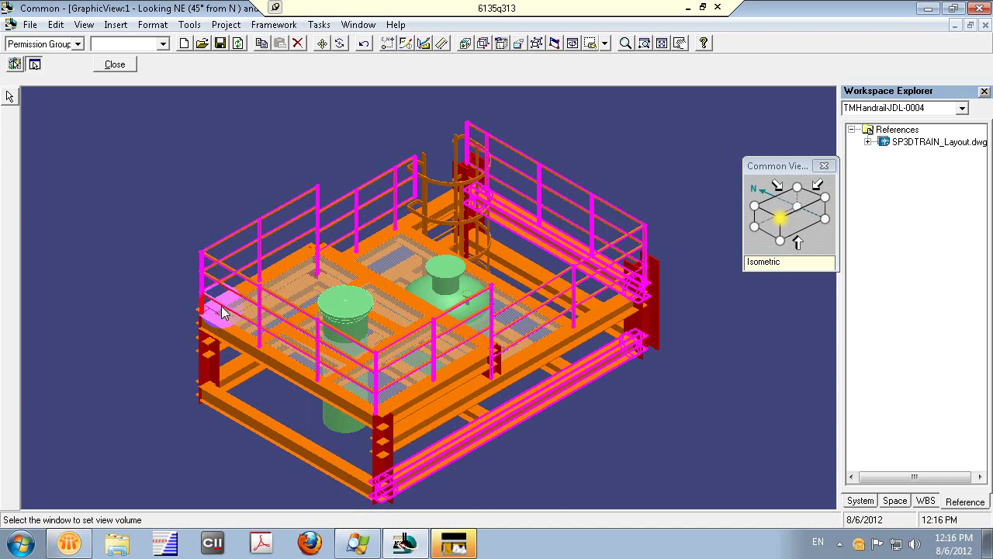
{"action": "left_click", "coordinate": [503, 44]}
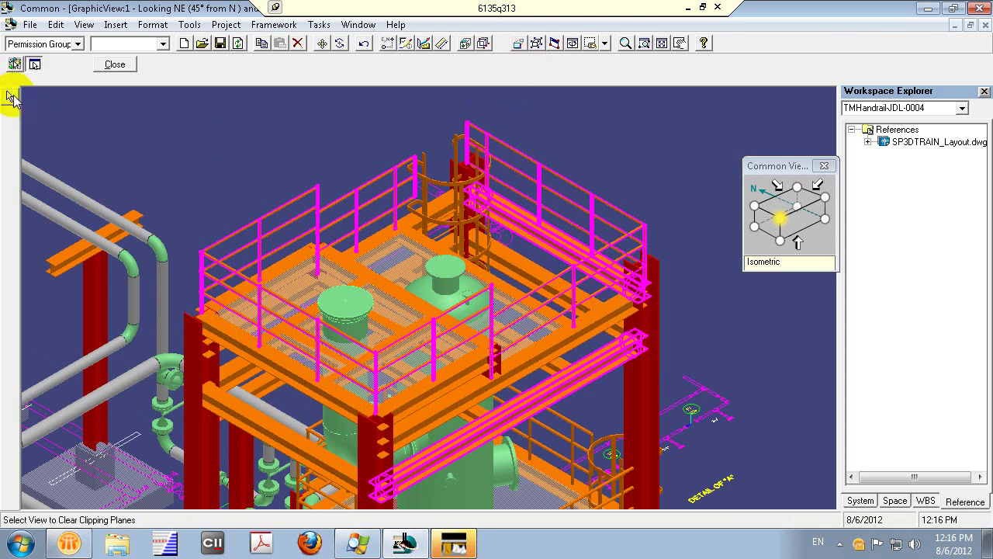
{"action": "left_click", "coordinate": [9, 96]}
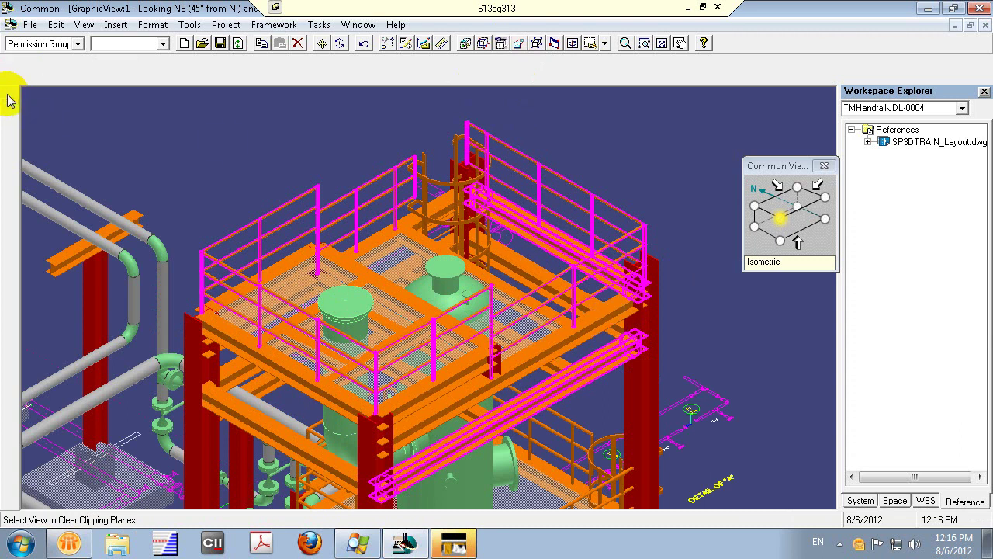
Restart Clip by Object and examine the overlapping objects offered by QuickPick at the tower's corner column.
{"action": "left_click", "coordinate": [464, 44]}
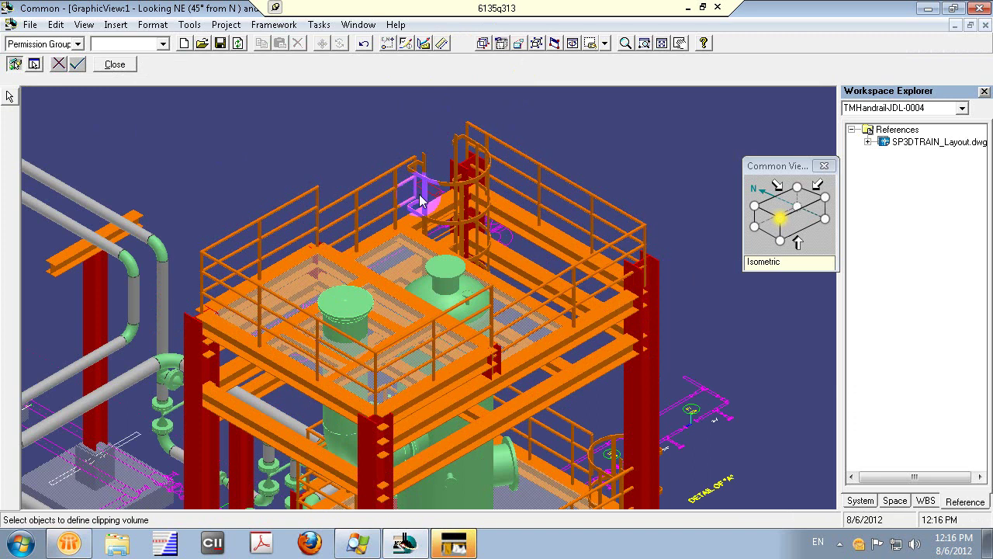
{"action": "left_click", "coordinate": [642, 301]}
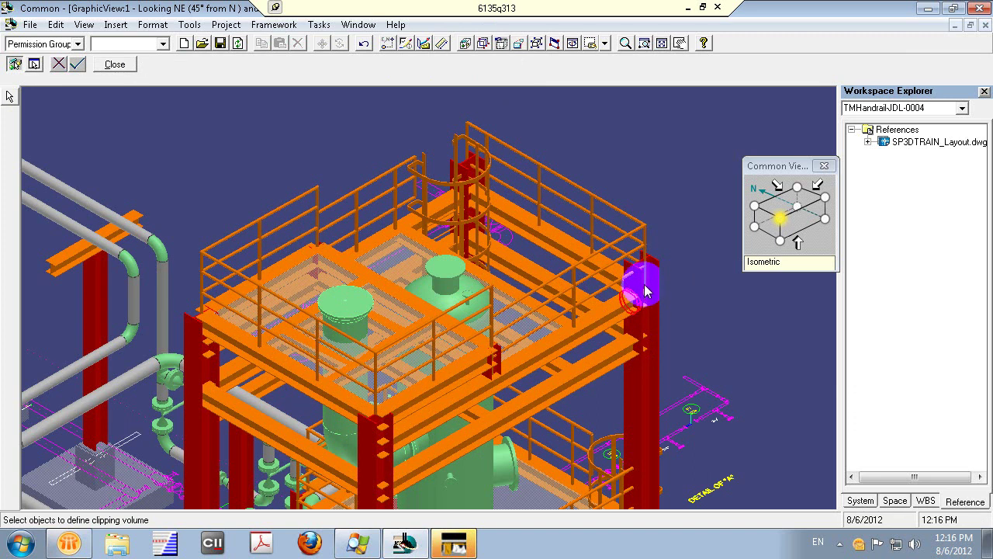
{"action": "left_click", "coordinate": [645, 380]}
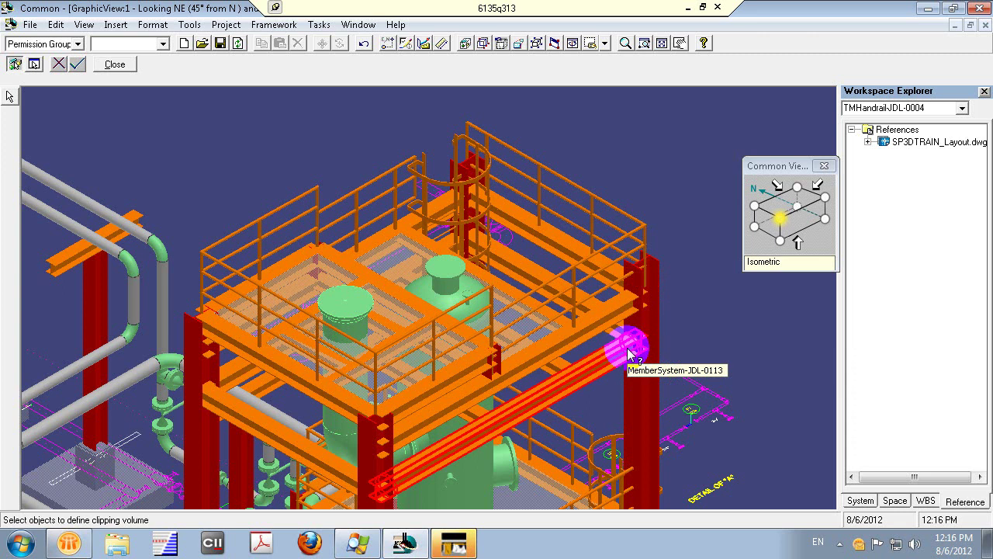
{"action": "left_click", "coordinate": [631, 353]}
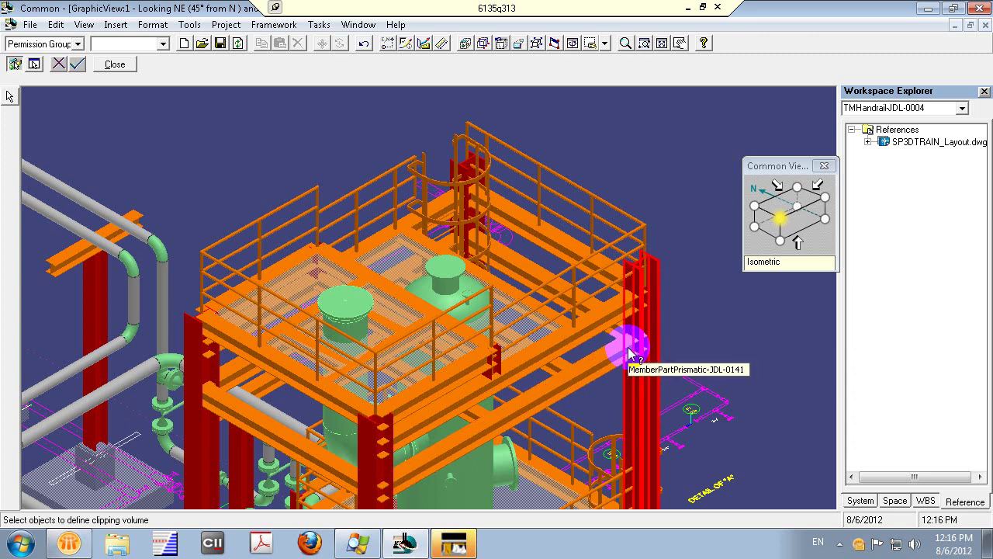
{"action": "left_click", "coordinate": [632, 354]}
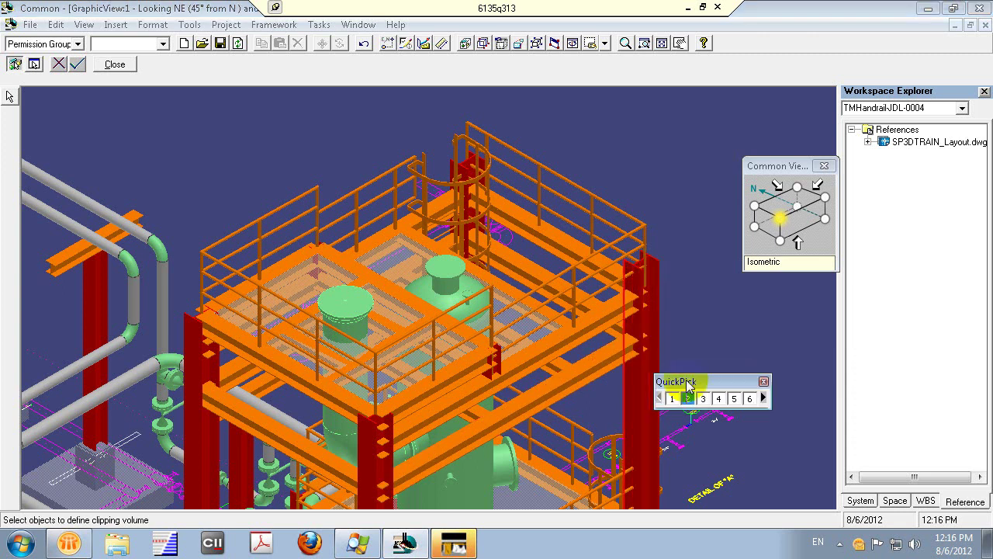
{"action": "left_click_drag", "start_coordinate": [682, 381], "coordinate": [712, 347]}
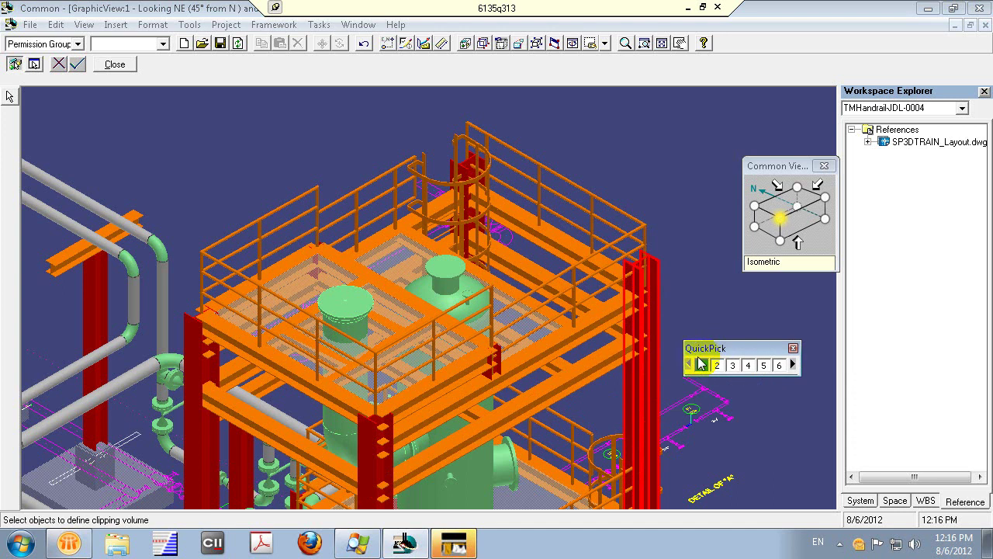
{"action": "left_click", "coordinate": [701, 363]}
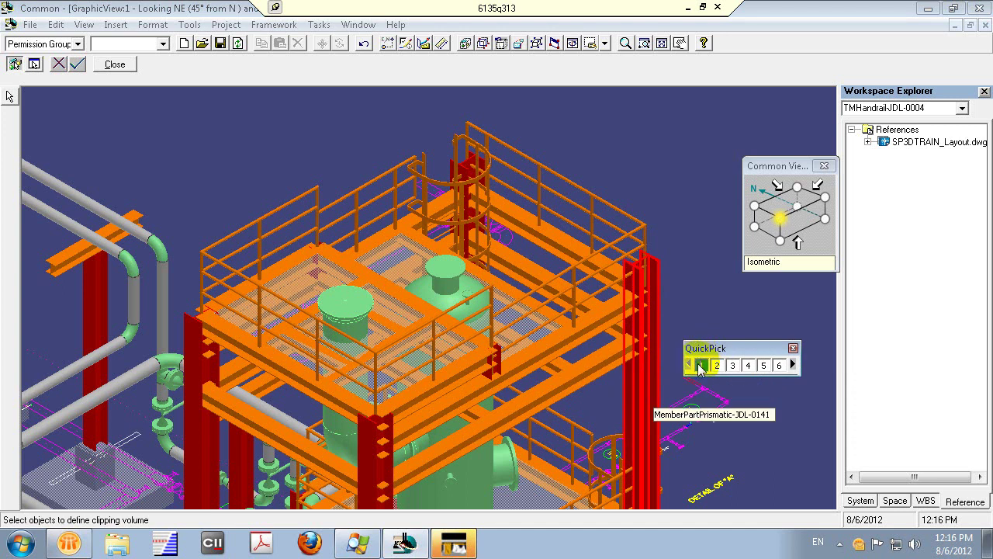
{"action": "left_click", "coordinate": [793, 348]}
Look through the QuickPick candidates, up to number 16, at the beam-to-column joint, and leave Clip by Object without selecting any.
{"action": "left_click", "coordinate": [632, 340]}
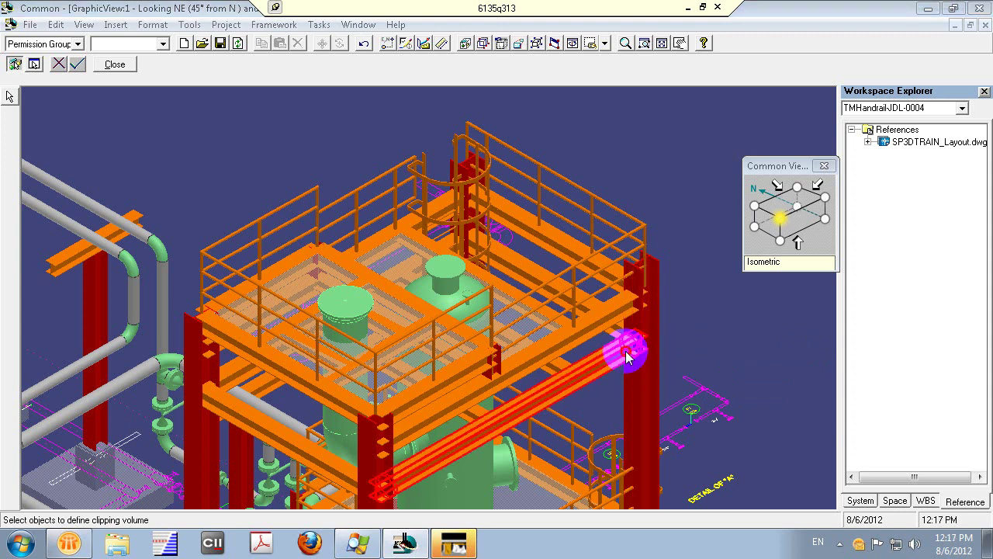
{"action": "mouse_move", "coordinate": [628, 351]}
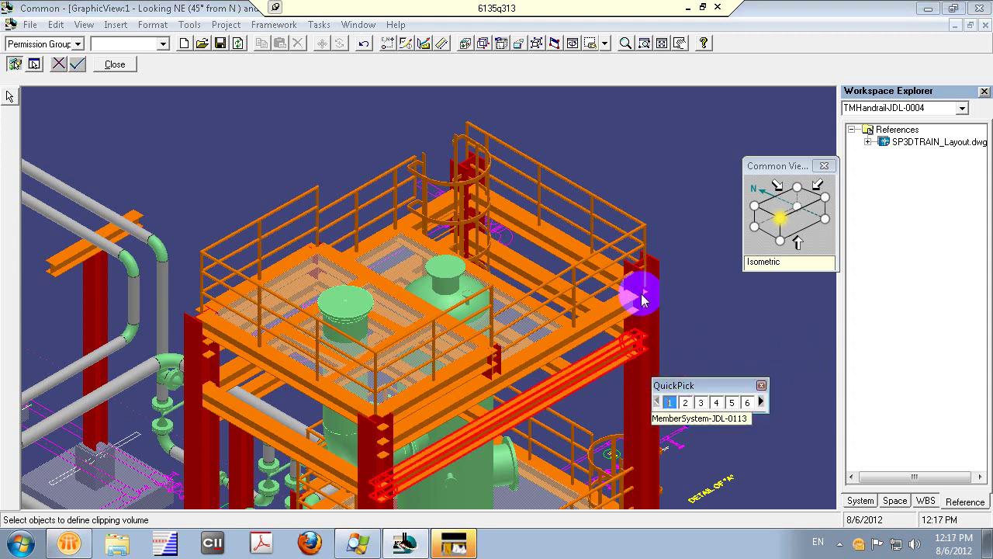
{"action": "left_click", "coordinate": [702, 403]}
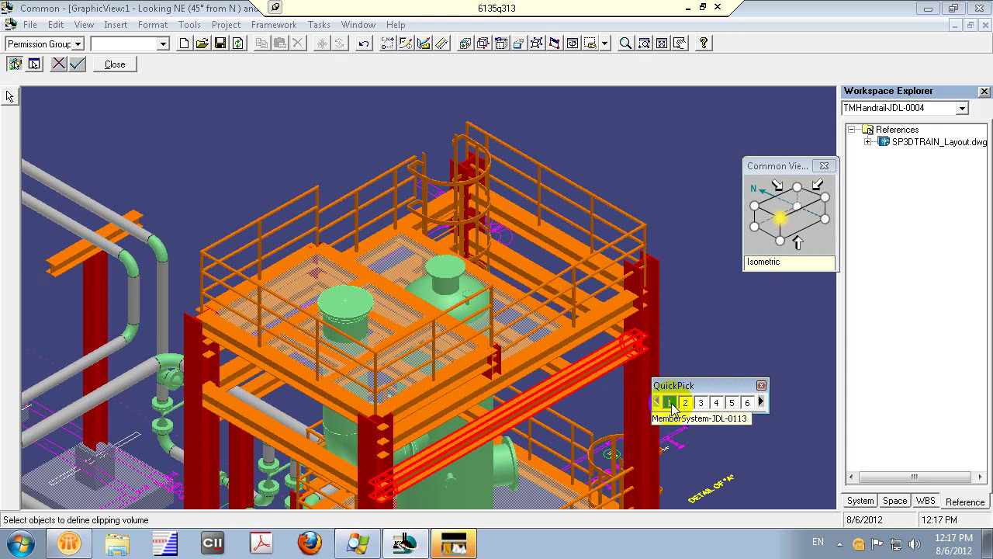
{"action": "left_click", "coordinate": [754, 403]}
{"action": "left_click", "coordinate": [754, 403]}
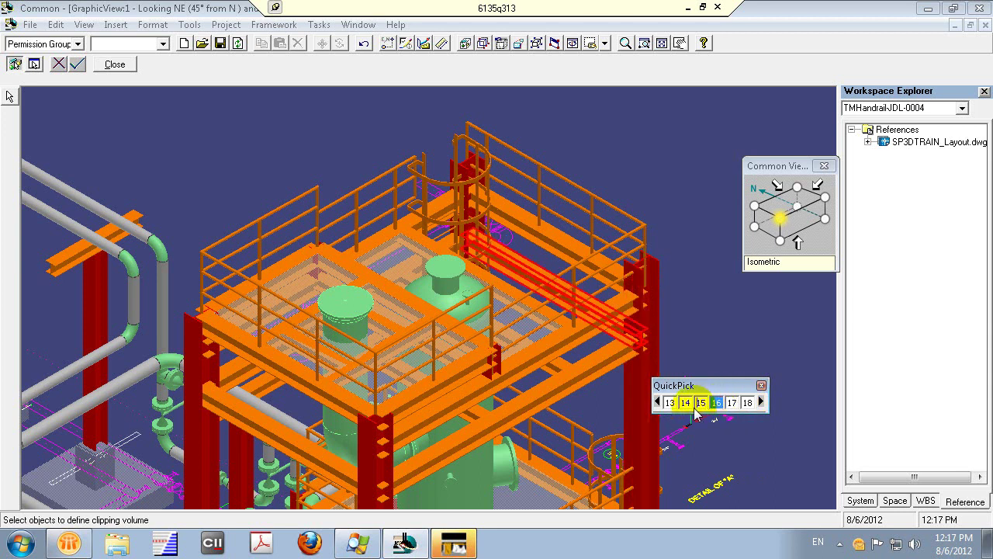
{"action": "left_click", "coordinate": [701, 403]}
{"action": "left_click", "coordinate": [717, 402]}
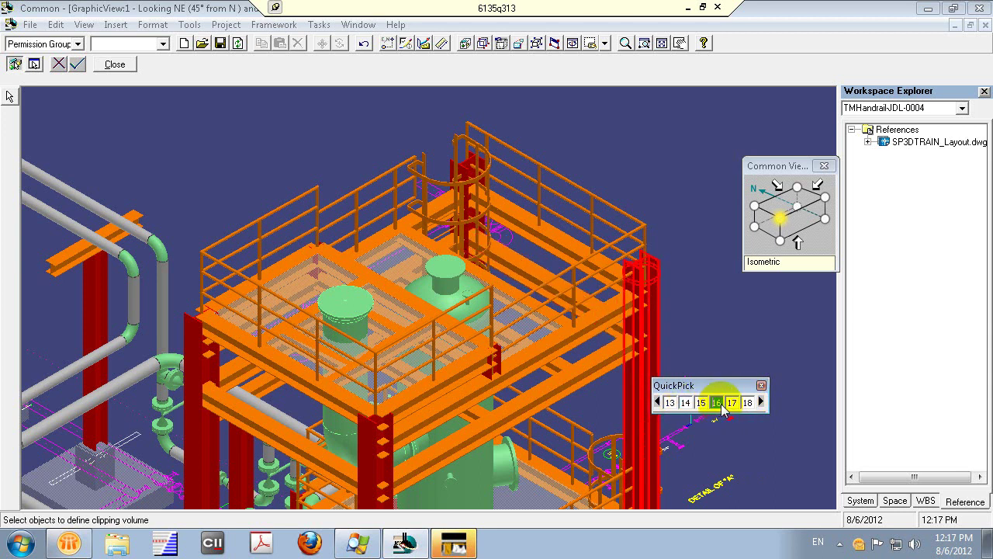
{"action": "left_click", "coordinate": [761, 385]}
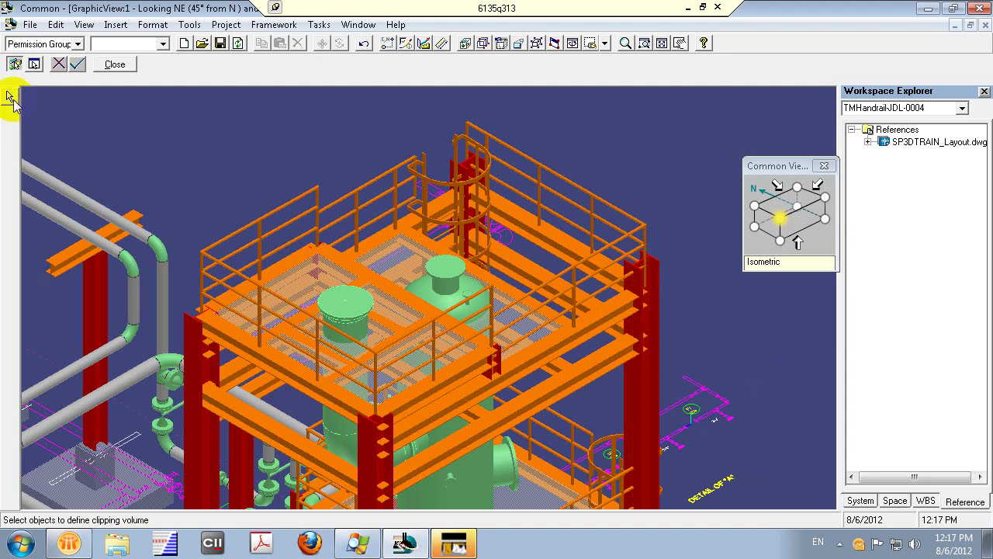
{"action": "left_click", "coordinate": [11, 98]}
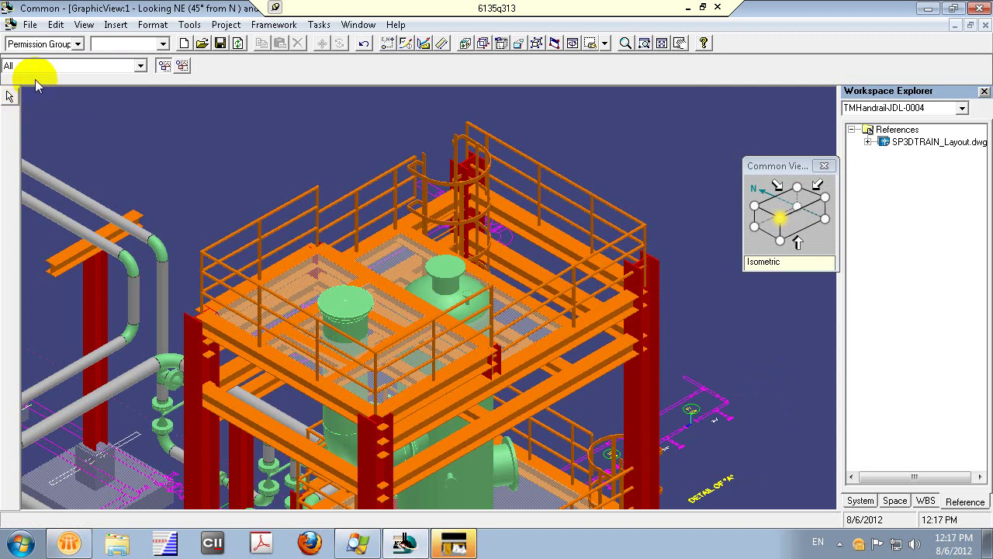
Examine the object types offered by the Locate Filter in the Common task.
{"action": "left_click", "coordinate": [67, 66]}
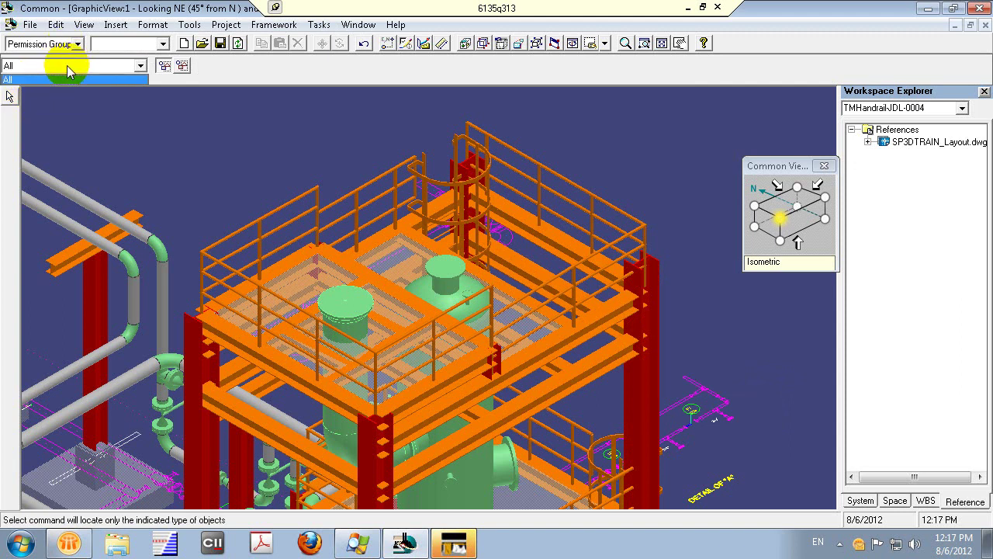
{"action": "left_click", "coordinate": [67, 68]}
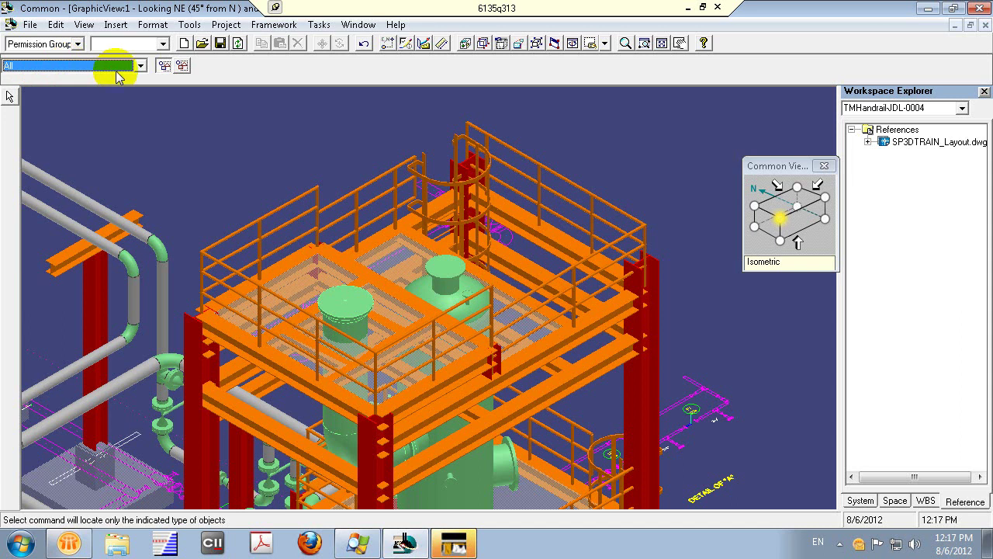
{"action": "left_click", "coordinate": [140, 66]}
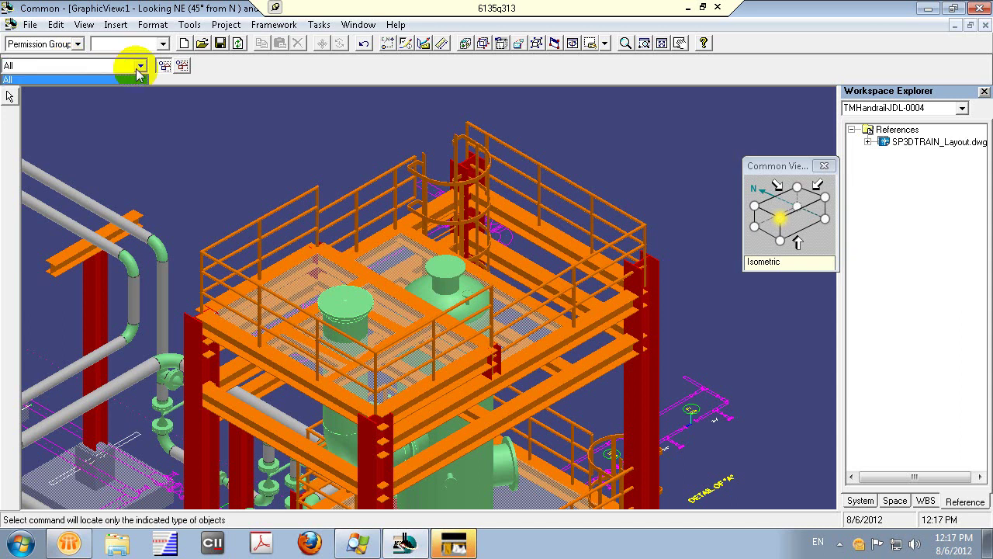
{"action": "left_click", "coordinate": [138, 68]}
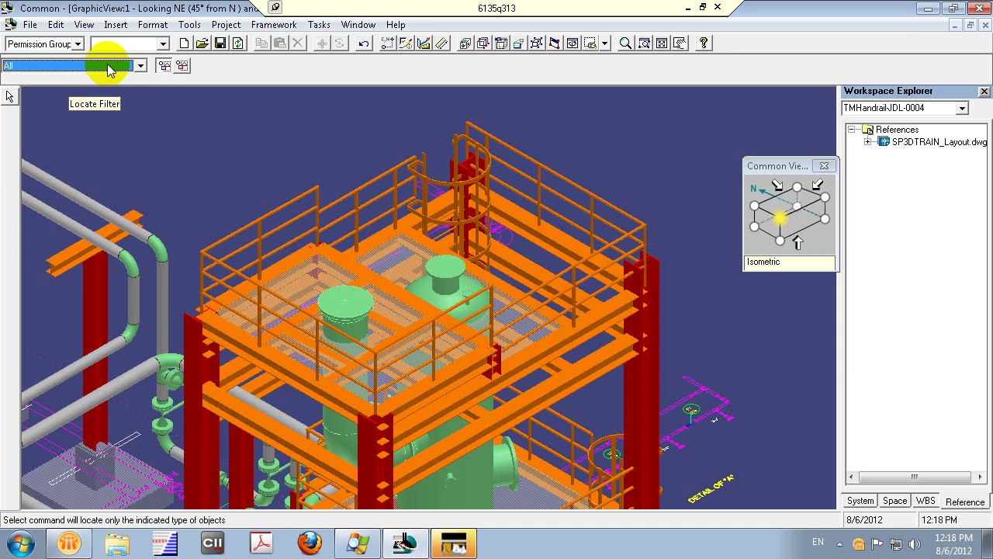
{"action": "left_click", "coordinate": [109, 70]}
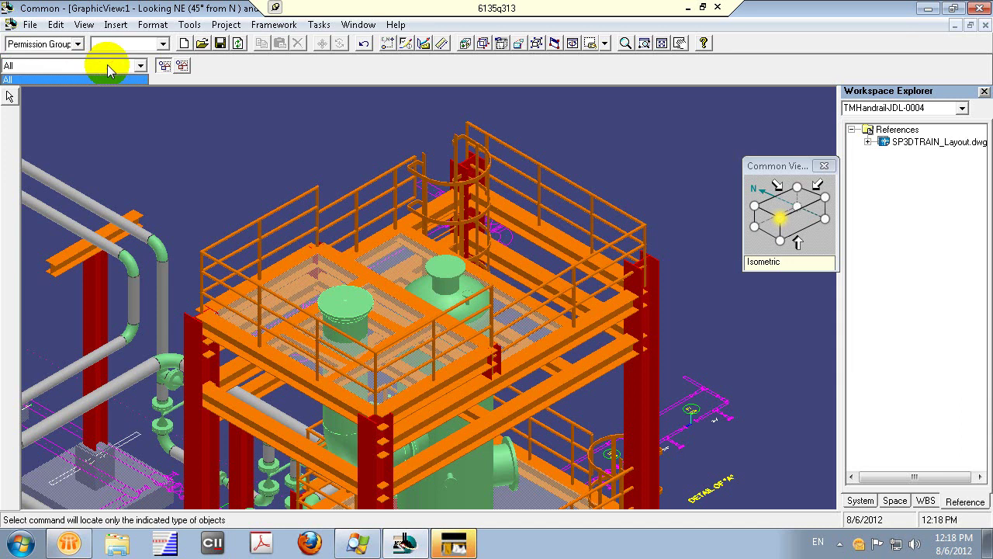
{"action": "left_click", "coordinate": [108, 70]}
Switch to the Piping task and set its Locate Filter to All.
{"action": "left_click", "coordinate": [318, 24]}
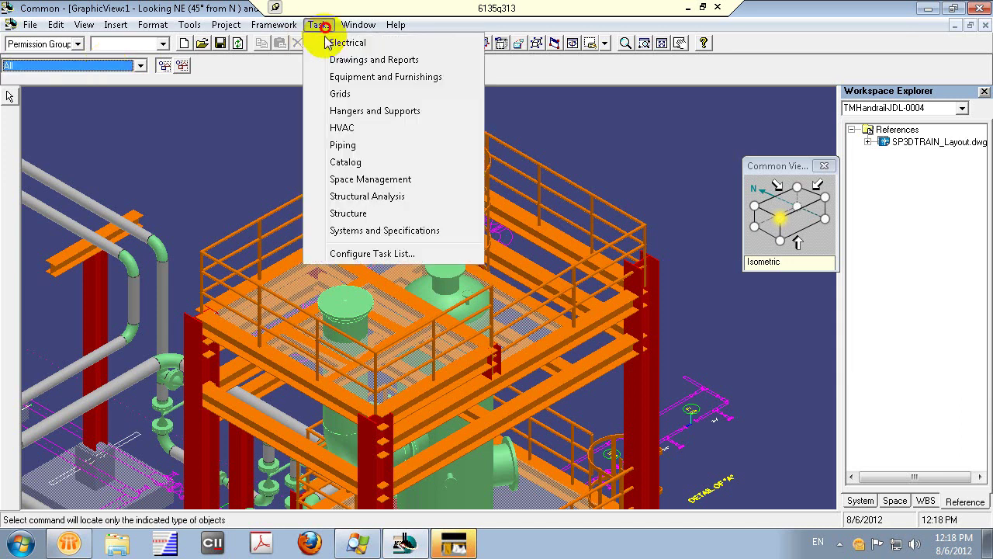
{"action": "left_click", "coordinate": [353, 145]}
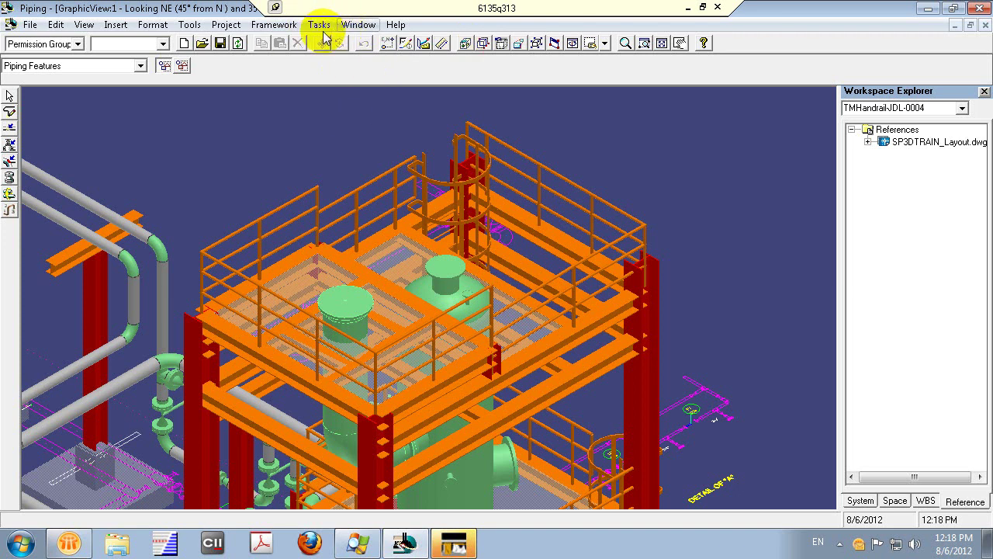
{"action": "left_click", "coordinate": [136, 66]}
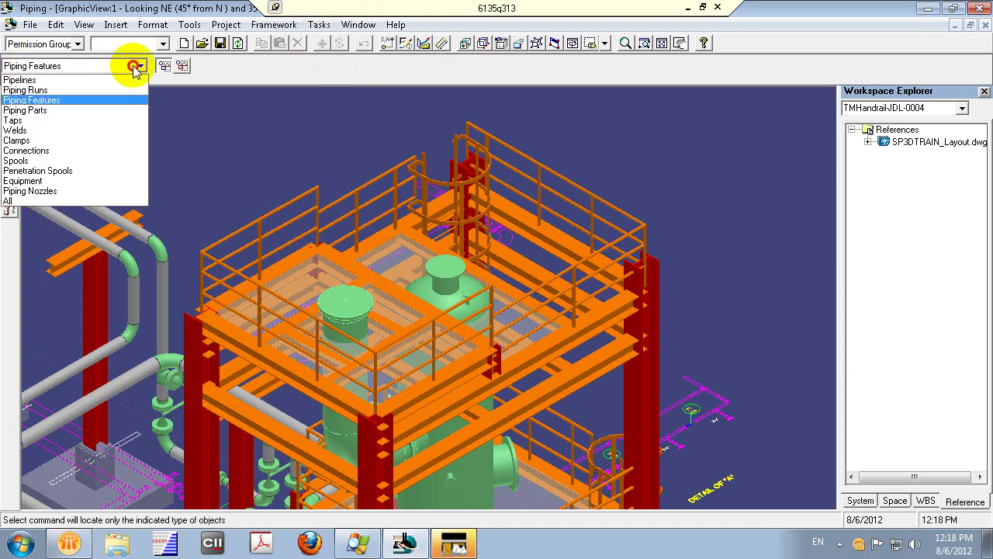
{"action": "left_click", "coordinate": [90, 202]}
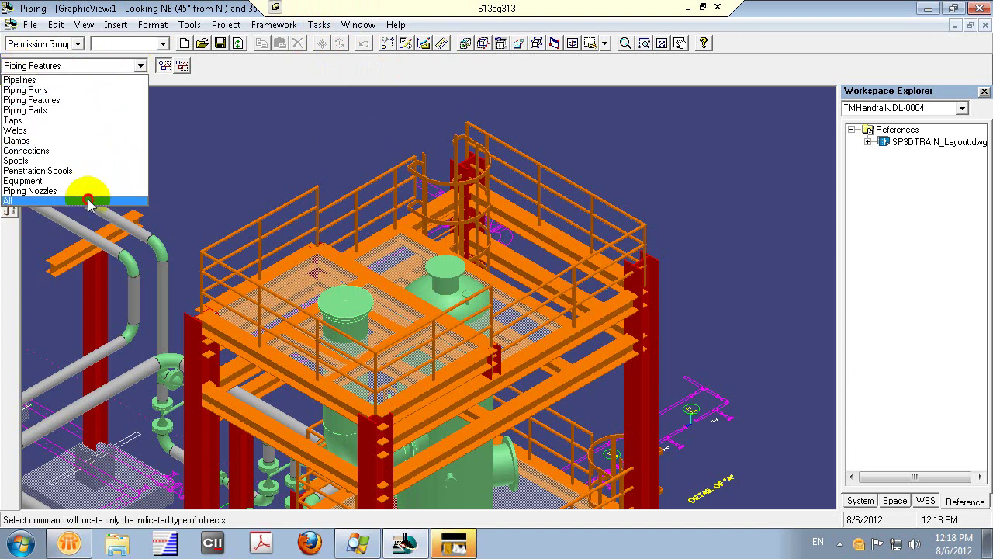
Start Clip by Object, look at the QuickPick candidates where the upper beam meets the corner column, and leave the command without selecting any.
{"action": "left_click", "coordinate": [527, 291]}
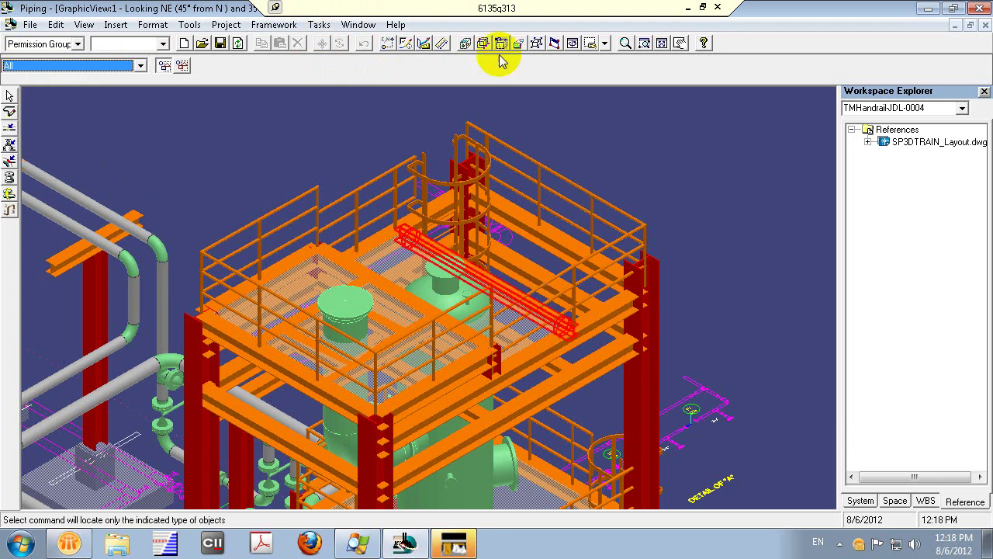
{"action": "left_click", "coordinate": [462, 43]}
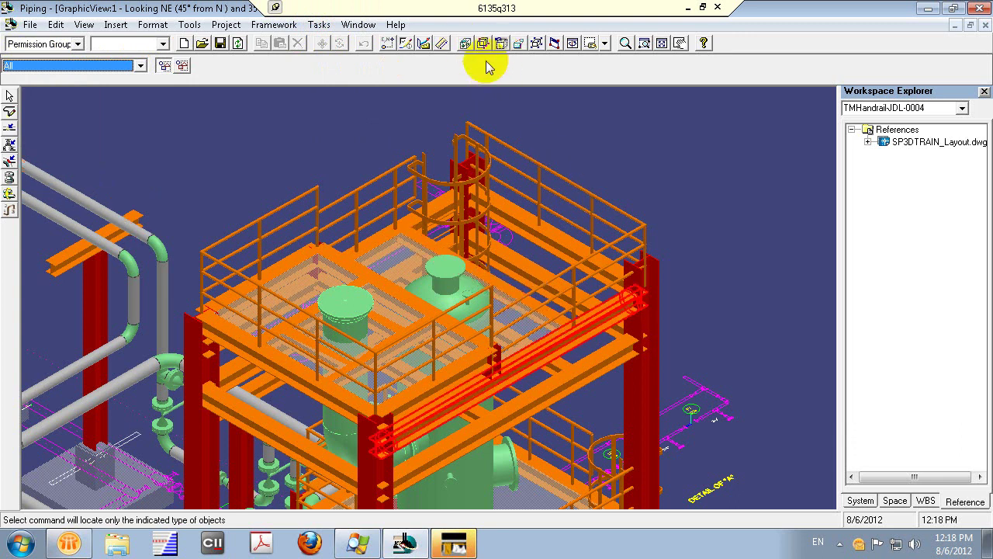
{"action": "left_click", "coordinate": [601, 323]}
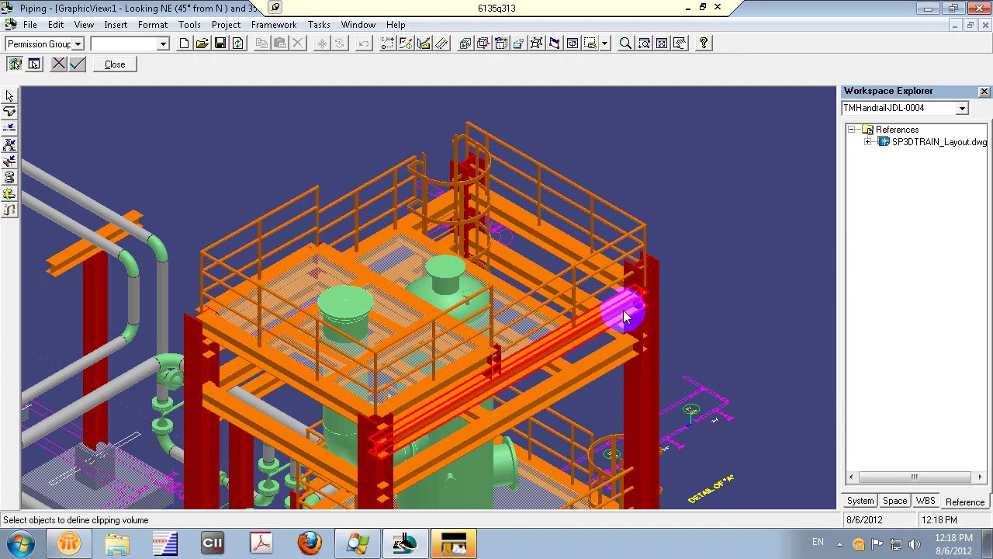
{"action": "left_click", "coordinate": [627, 316]}
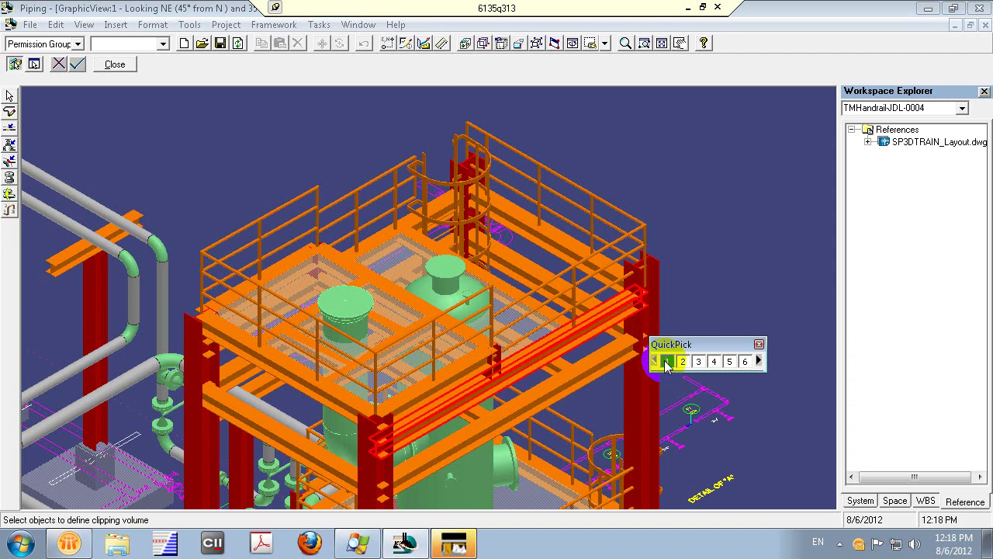
{"action": "left_click", "coordinate": [759, 360]}
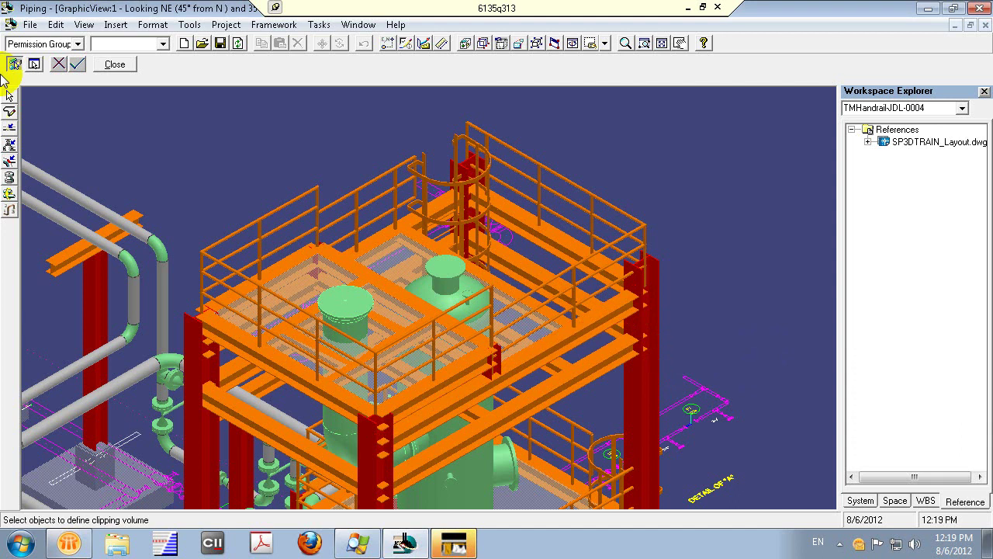
{"action": "left_click", "coordinate": [9, 94]}
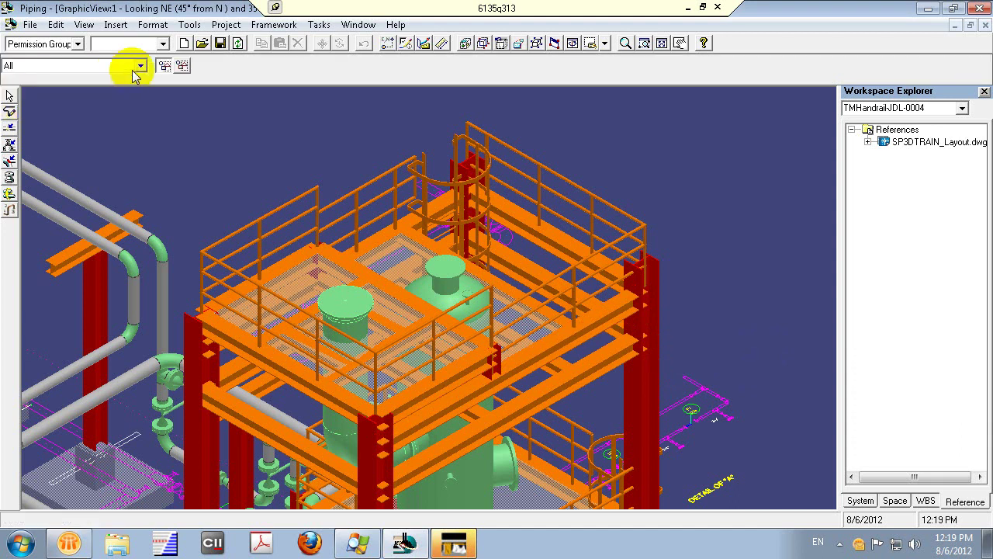
Set the Locate Filter to Piping Features and check which objects can be located around the pipe elbows.
{"action": "left_click", "coordinate": [141, 68]}
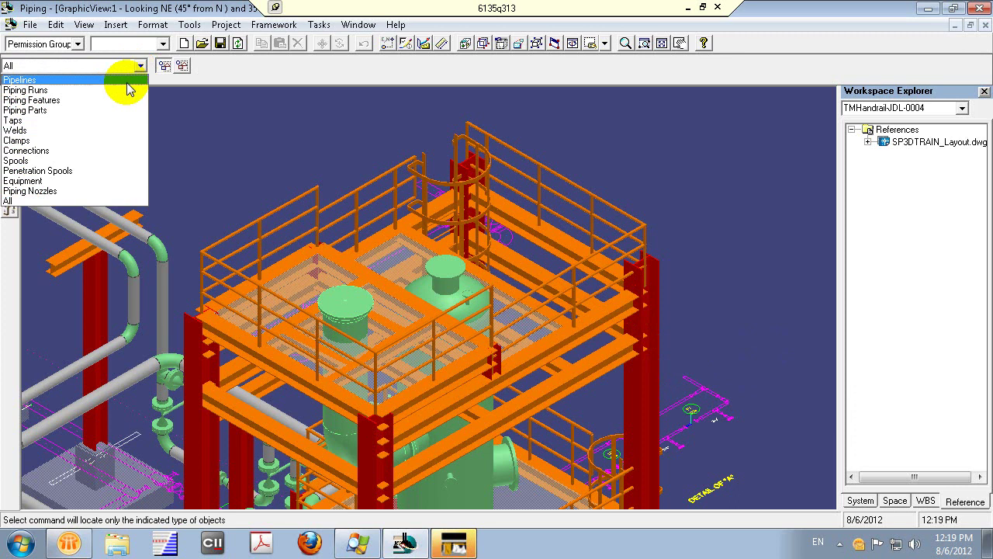
{"action": "left_click", "coordinate": [83, 101]}
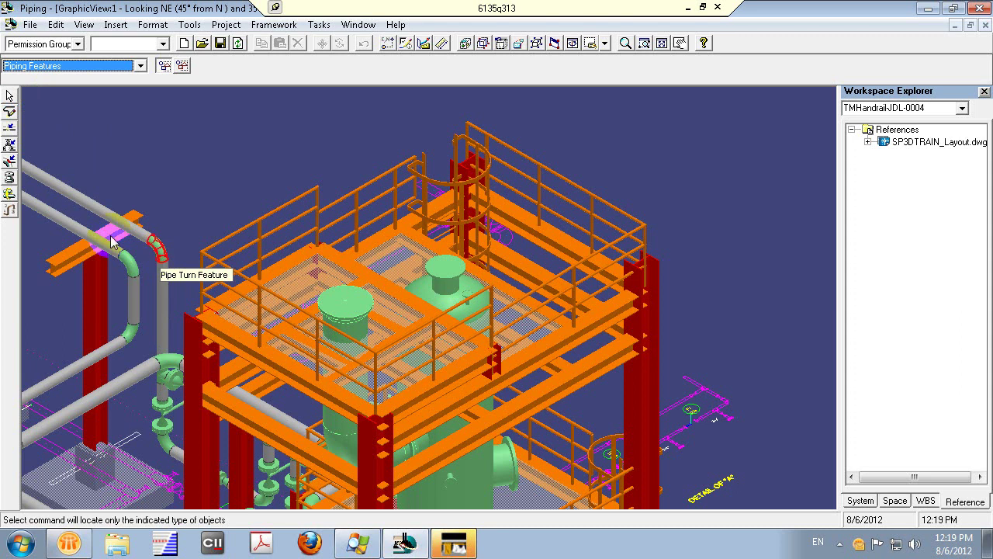
{"action": "left_click", "coordinate": [68, 264]}
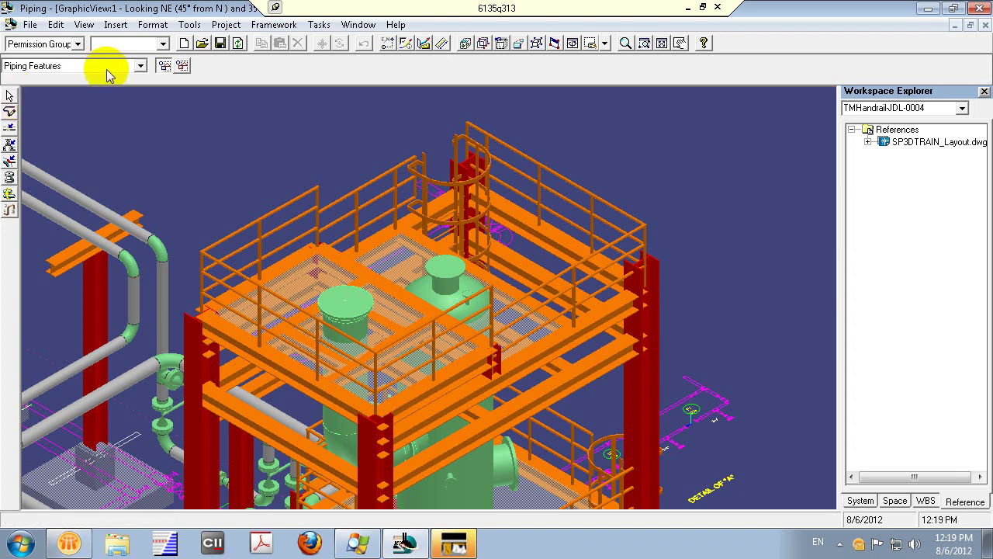
Clip the view by object to the tower, using the top handrail and the corner column to define the clipping volume.
{"action": "left_click", "coordinate": [466, 45]}
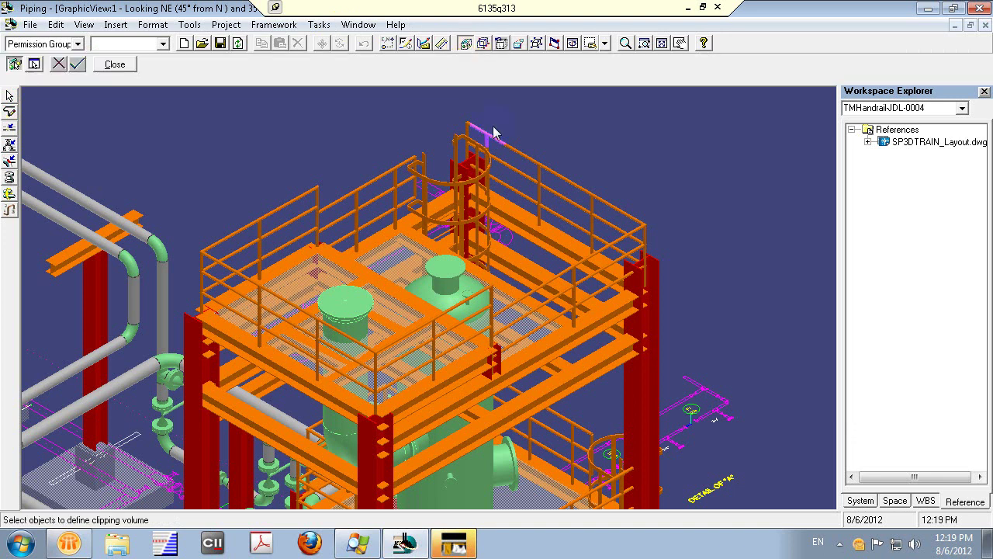
{"action": "mouse_move", "coordinate": [497, 142]}
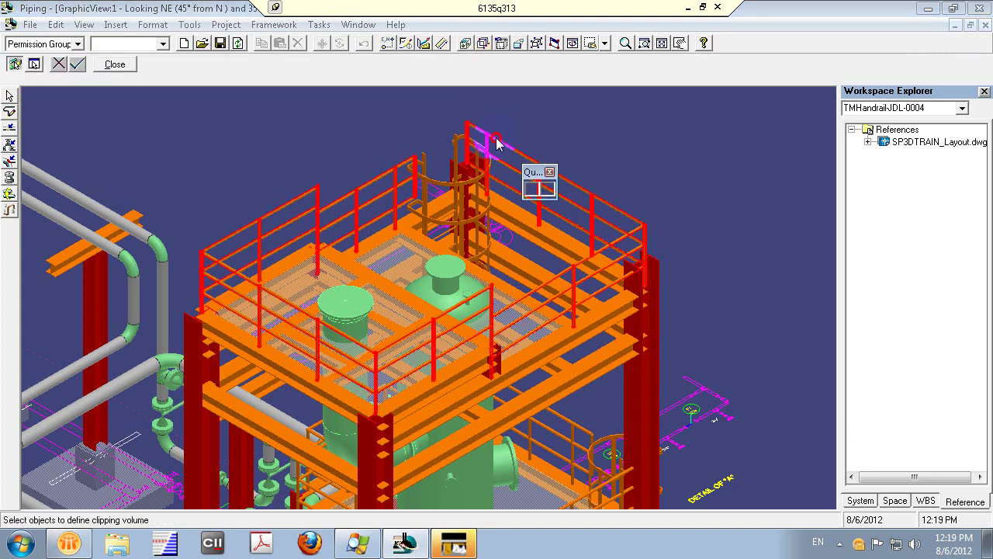
{"action": "left_click", "coordinate": [527, 194]}
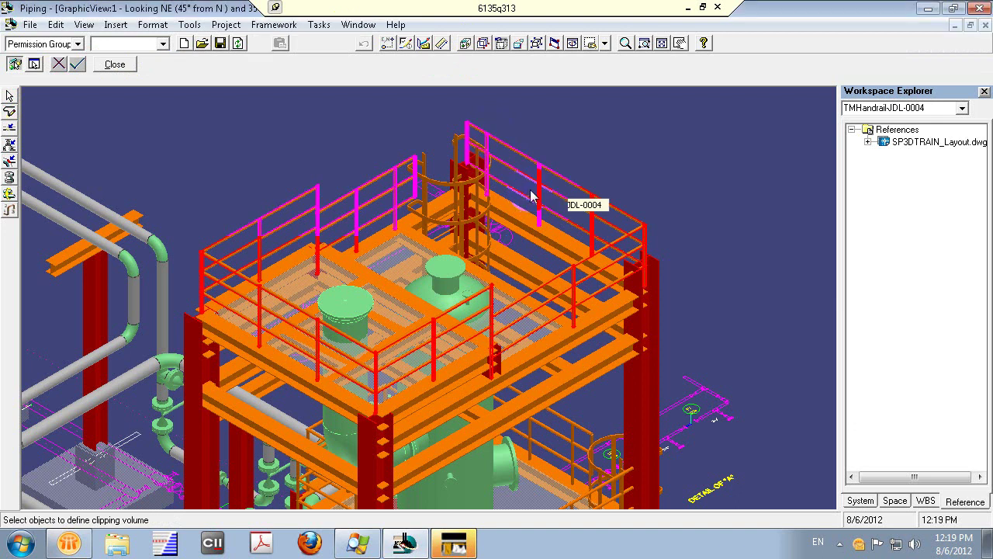
{"action": "left_click", "coordinate": [97, 454]}
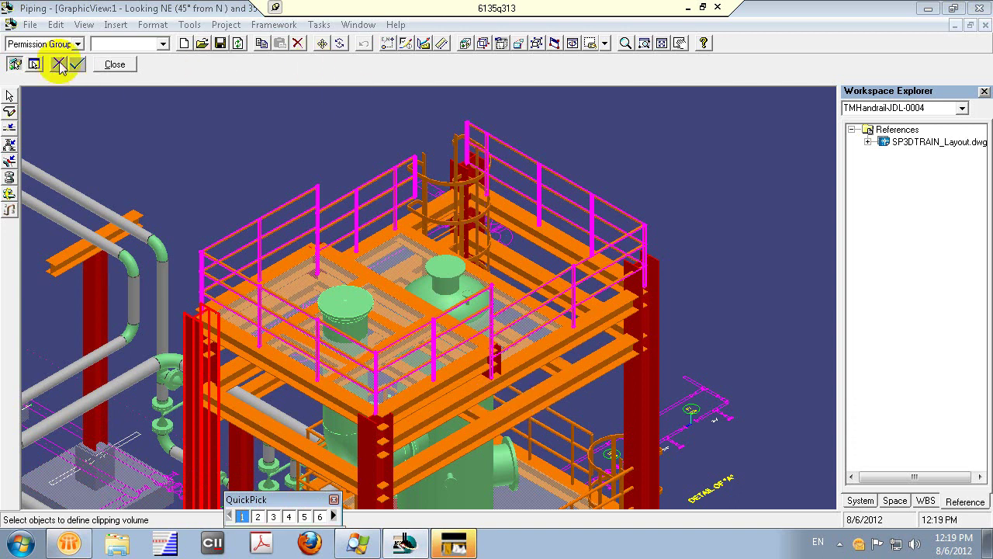
{"action": "left_click", "coordinate": [257, 516]}
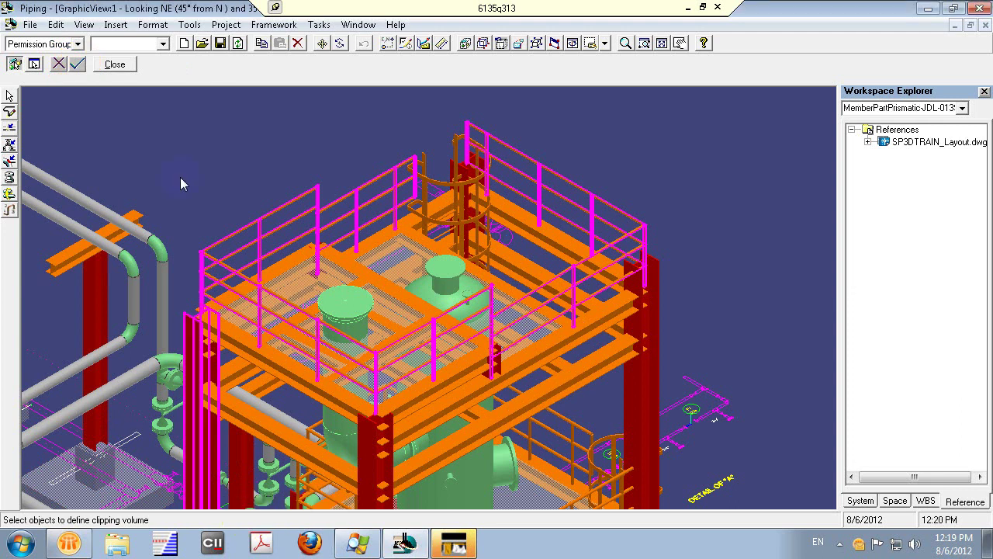
{"action": "left_click", "coordinate": [77, 64]}
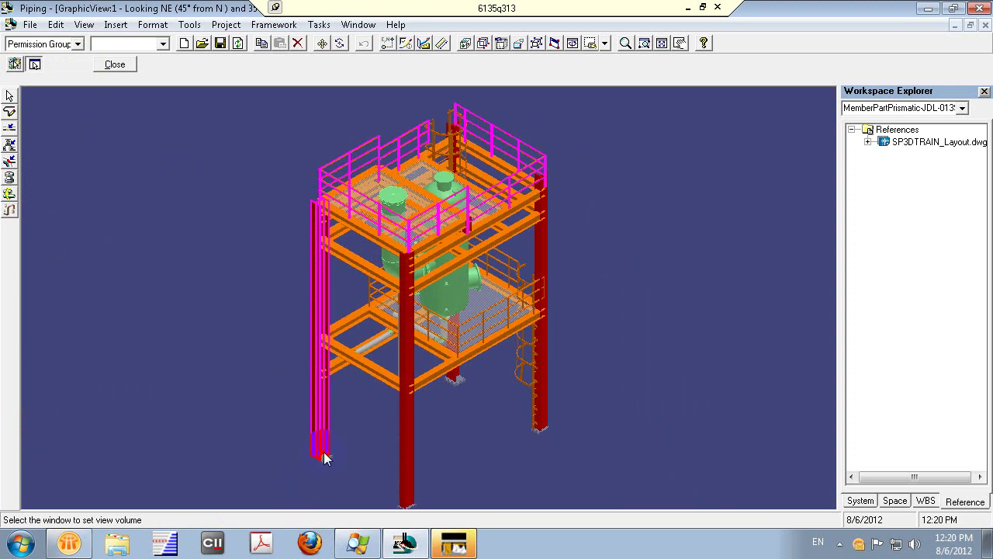
{"action": "left_click", "coordinate": [438, 271]}
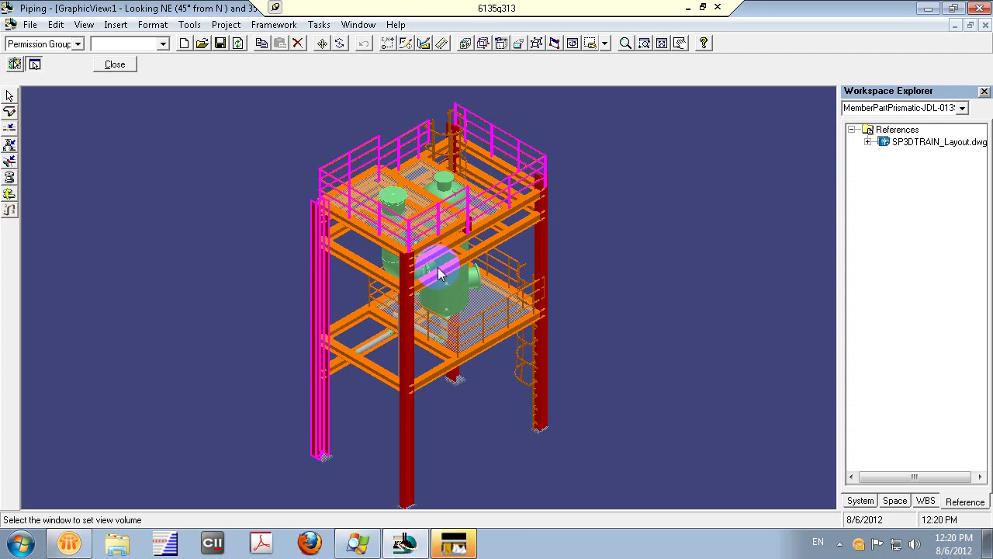
{"action": "left_click", "coordinate": [128, 65]}
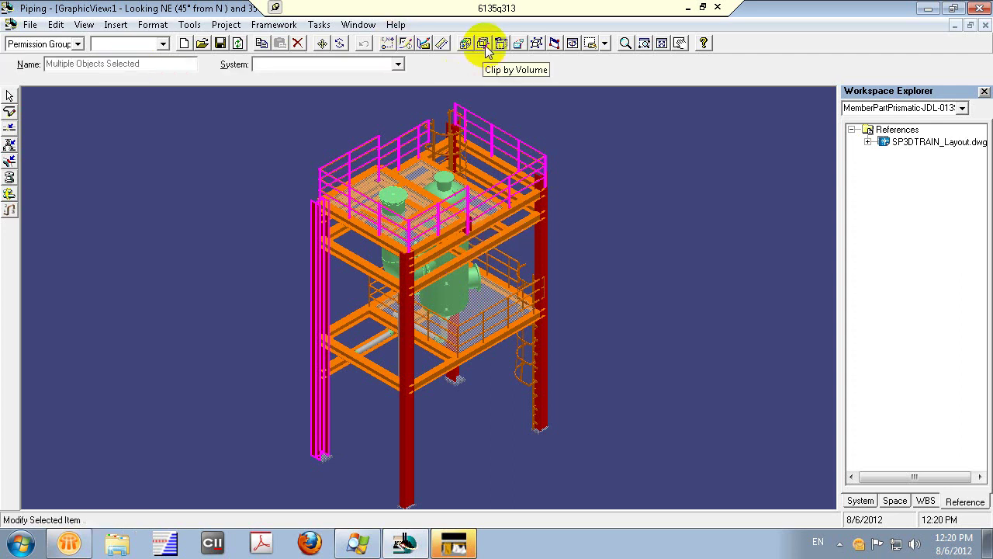
Bring up the tower's clipping volume in Clip by Volume without modifying it, and clear the clipping from the view.
{"action": "left_click", "coordinate": [483, 45]}
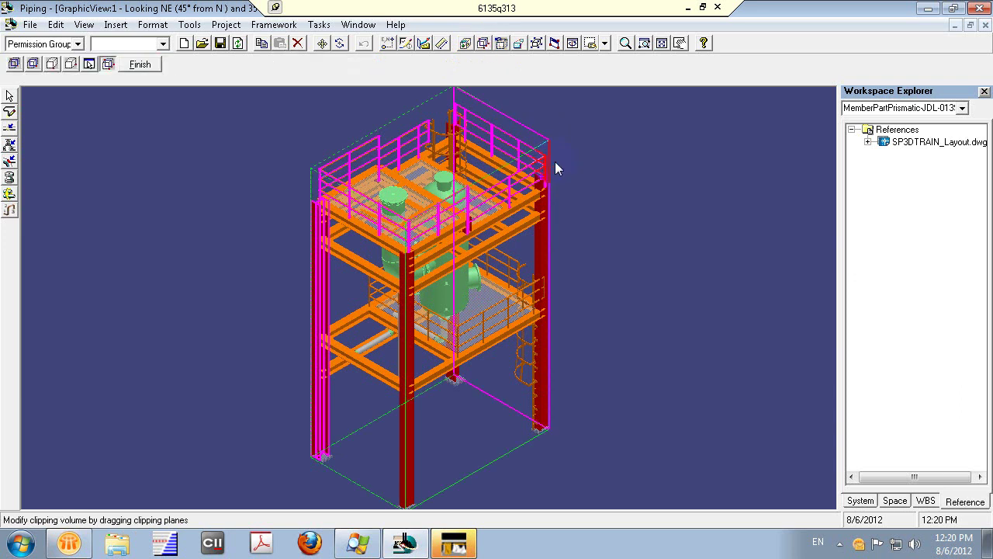
{"action": "left_click", "coordinate": [9, 95]}
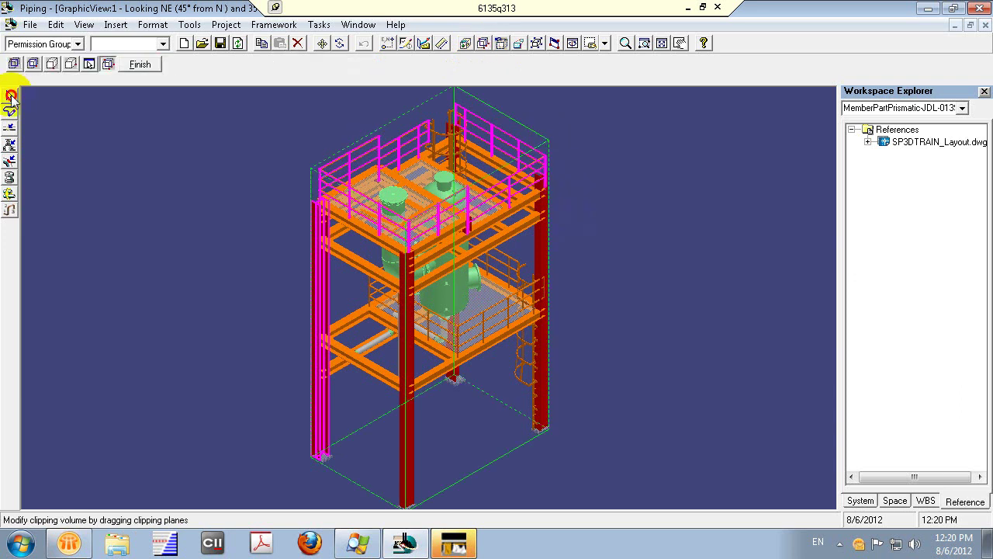
{"action": "left_click", "coordinate": [502, 43]}
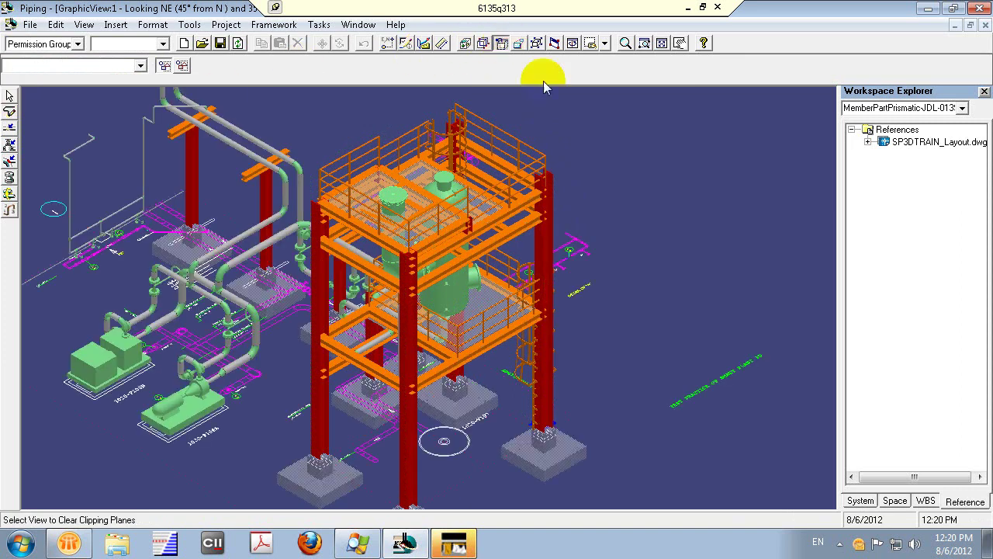
Try to clip the tower by volume, picking area points at the front and rear columns and two depth points at different heights.
{"action": "left_click", "coordinate": [482, 44]}
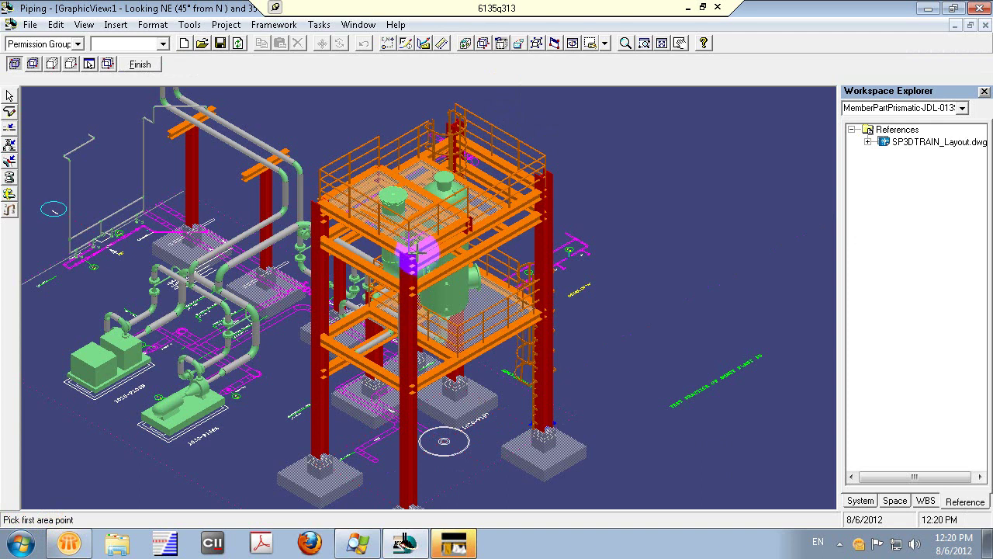
{"action": "left_click", "coordinate": [410, 252]}
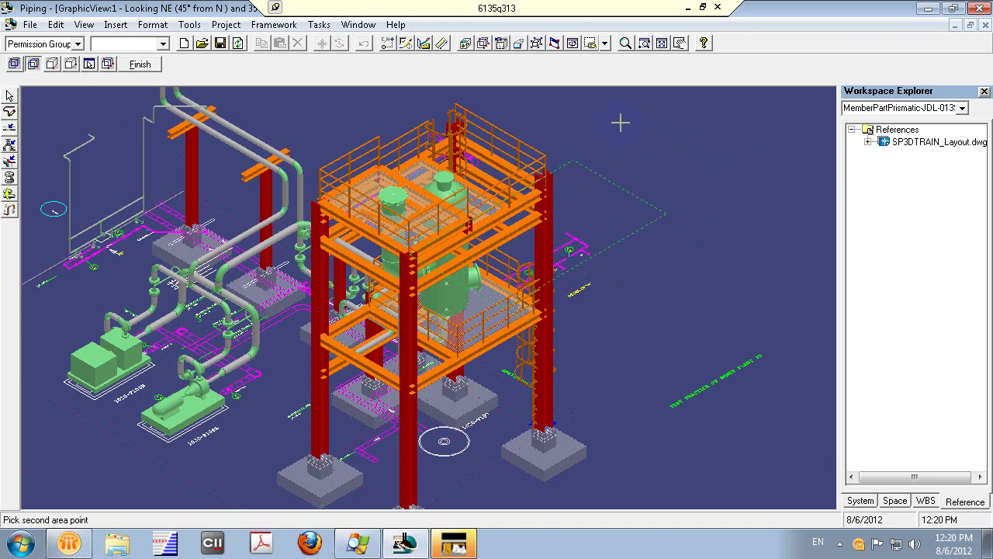
{"action": "left_click", "coordinate": [453, 138]}
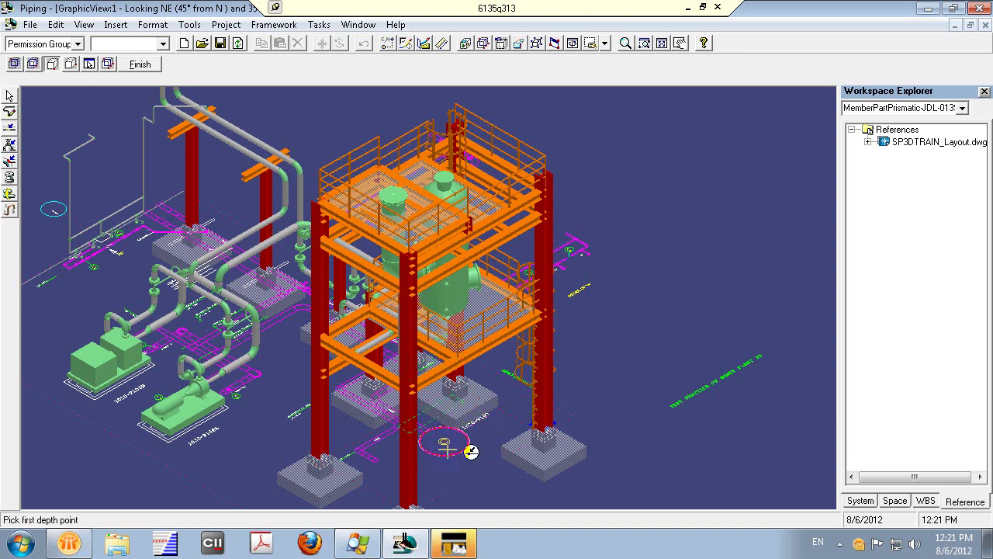
{"action": "left_click", "coordinate": [471, 451]}
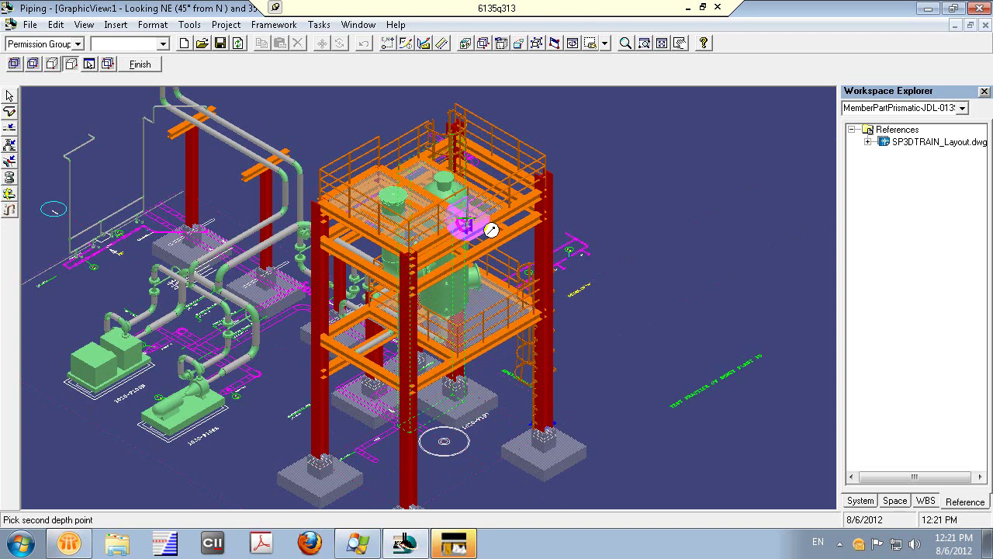
{"action": "left_click", "coordinate": [465, 209]}
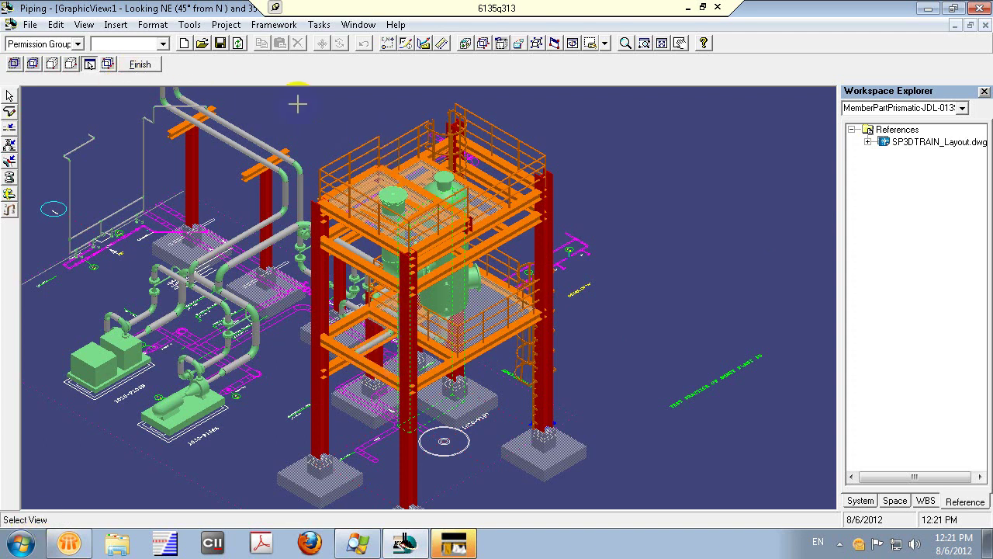
{"action": "left_click", "coordinate": [140, 65]}
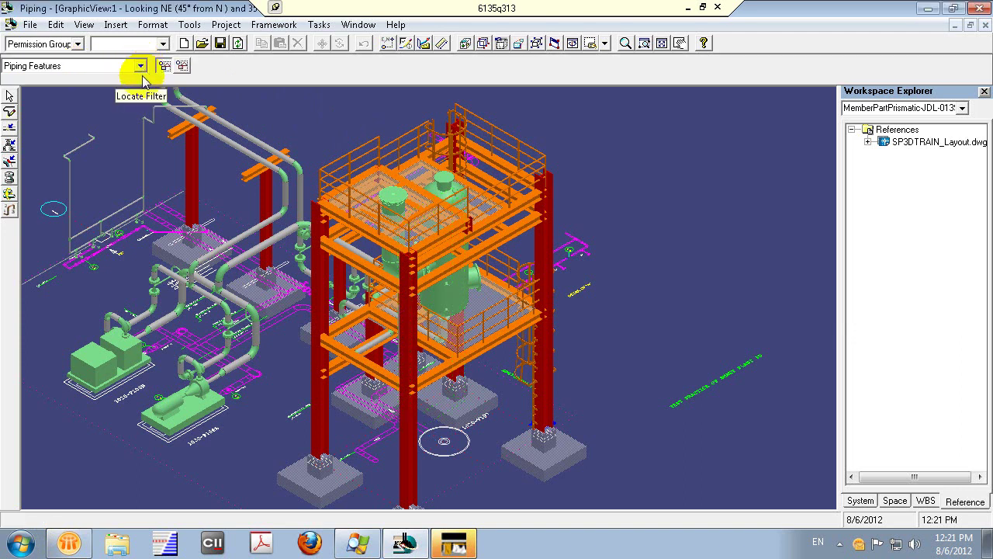
{"action": "left_click", "coordinate": [418, 309]}
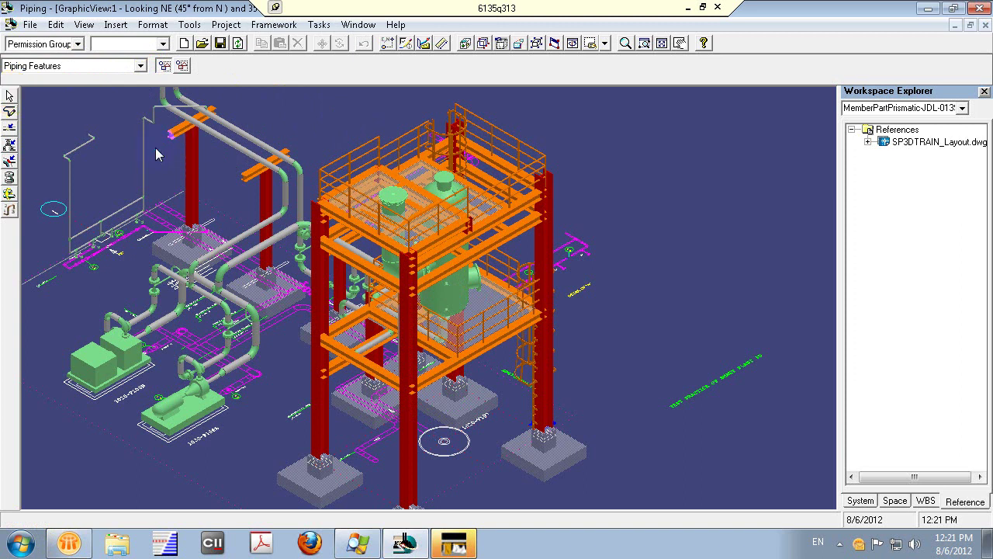
{"action": "left_click", "coordinate": [483, 45]}
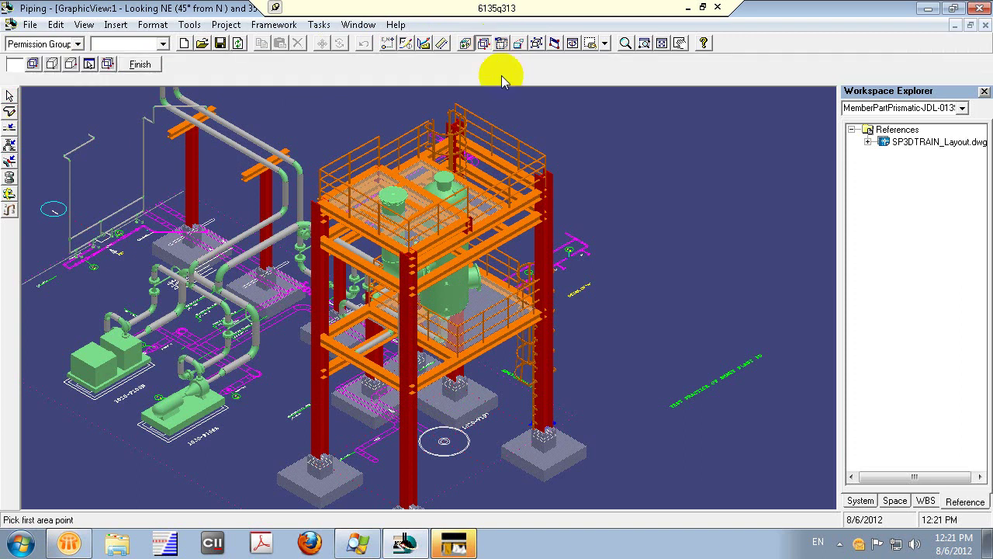
{"action": "left_click", "coordinate": [547, 181]}
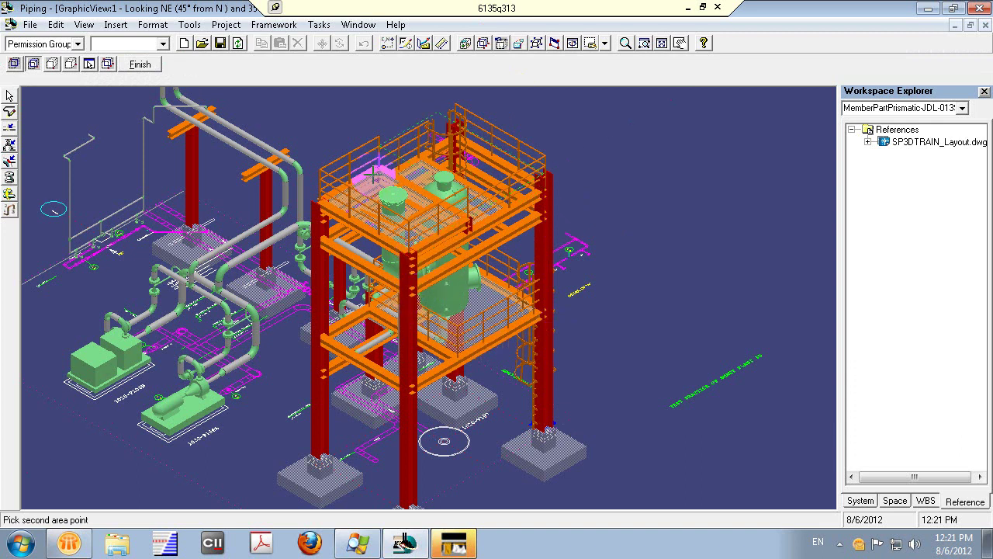
{"action": "left_click", "coordinate": [456, 133]}
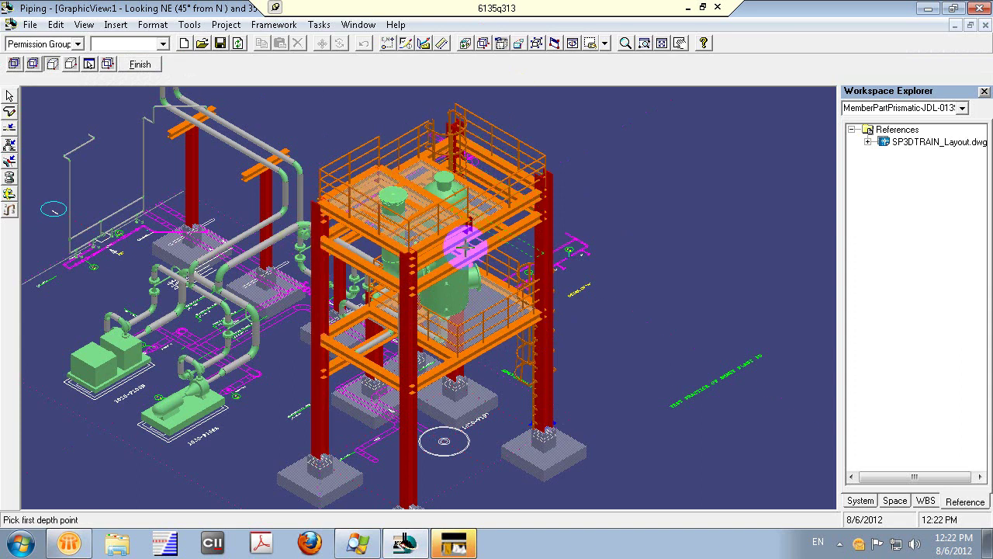
{"action": "key", "text": "Escape"}
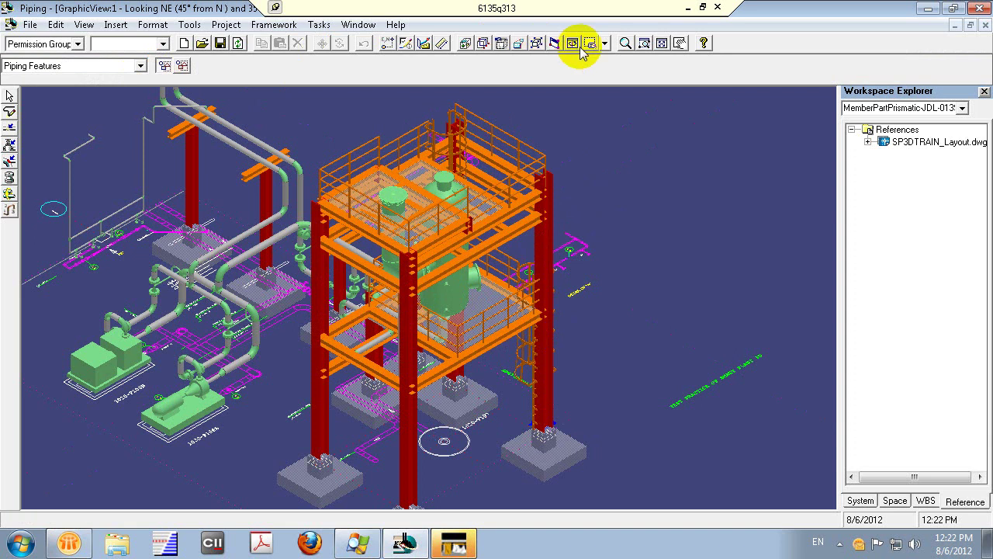
Create a second graphic view of the model and tile both views vertically.
{"action": "left_click", "coordinate": [322, 26]}
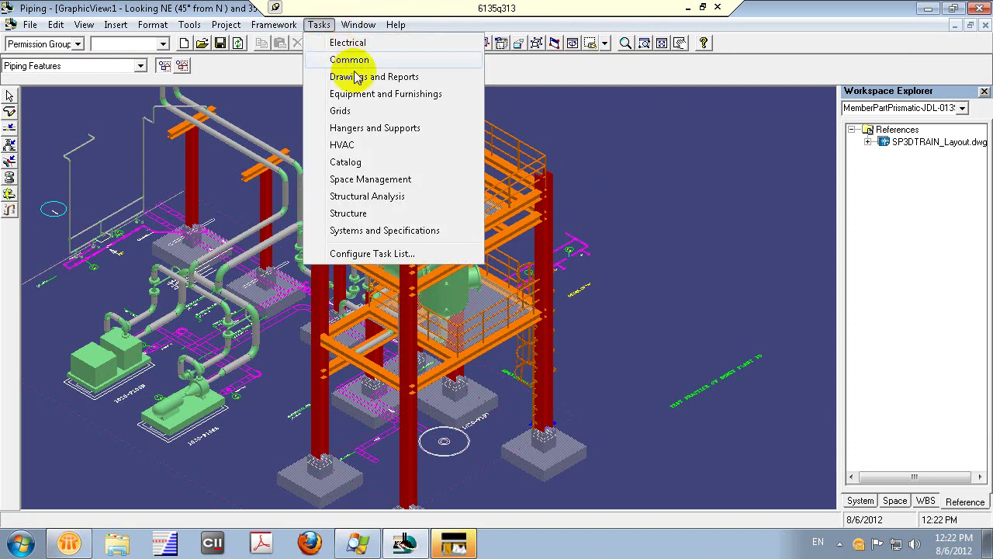
{"action": "left_click", "coordinate": [356, 26]}
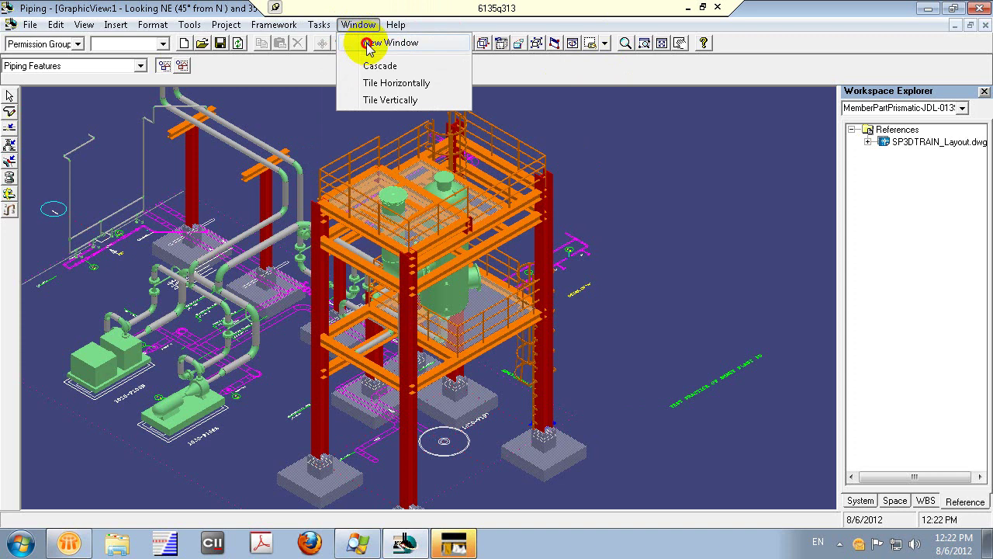
{"action": "left_click", "coordinate": [364, 40]}
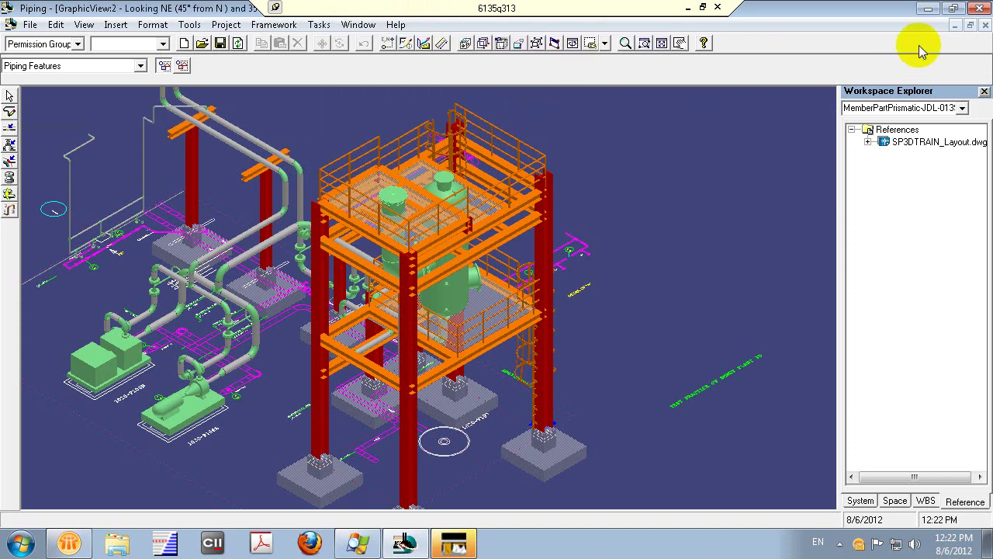
{"action": "left_click", "coordinate": [344, 28]}
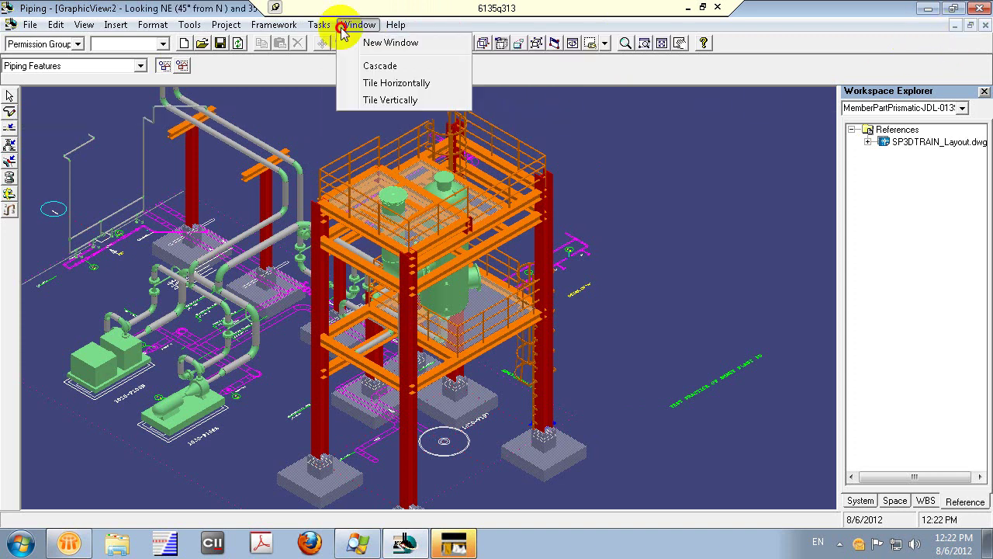
{"action": "left_click", "coordinate": [359, 99]}
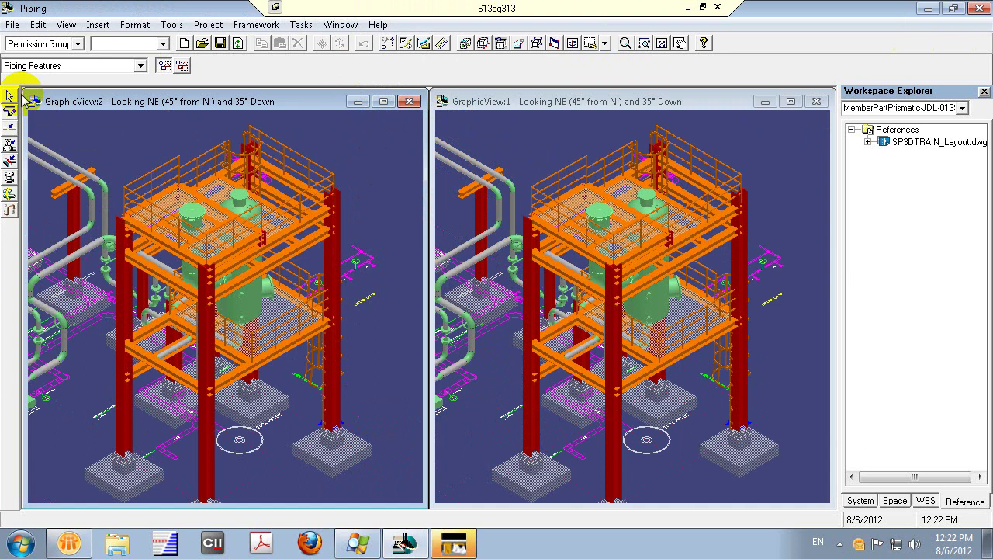
Set the Locate Filter to All, switch GraphicView:1 to Looking Down, and make GraphicView:2 the active view.
{"action": "left_click", "coordinate": [31, 66]}
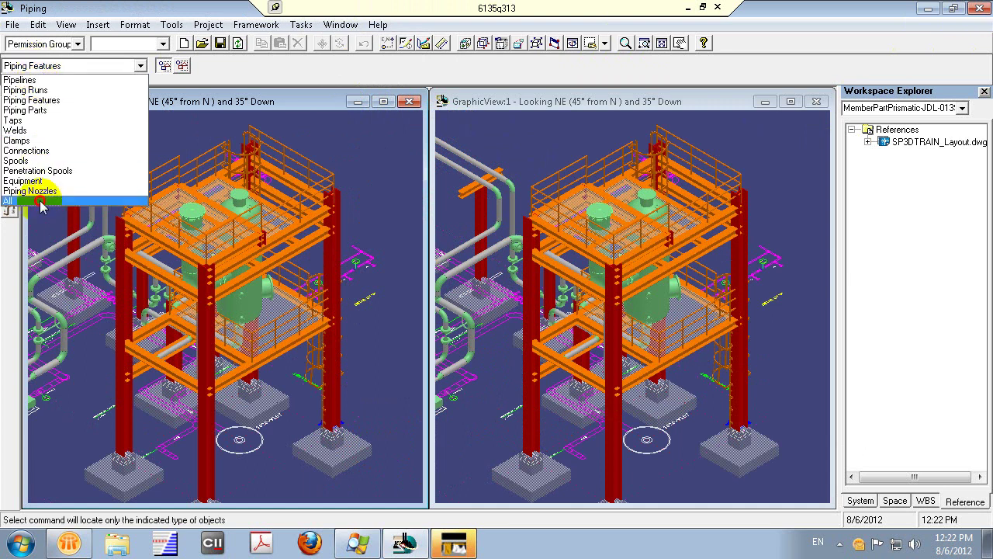
{"action": "left_click", "coordinate": [9, 201]}
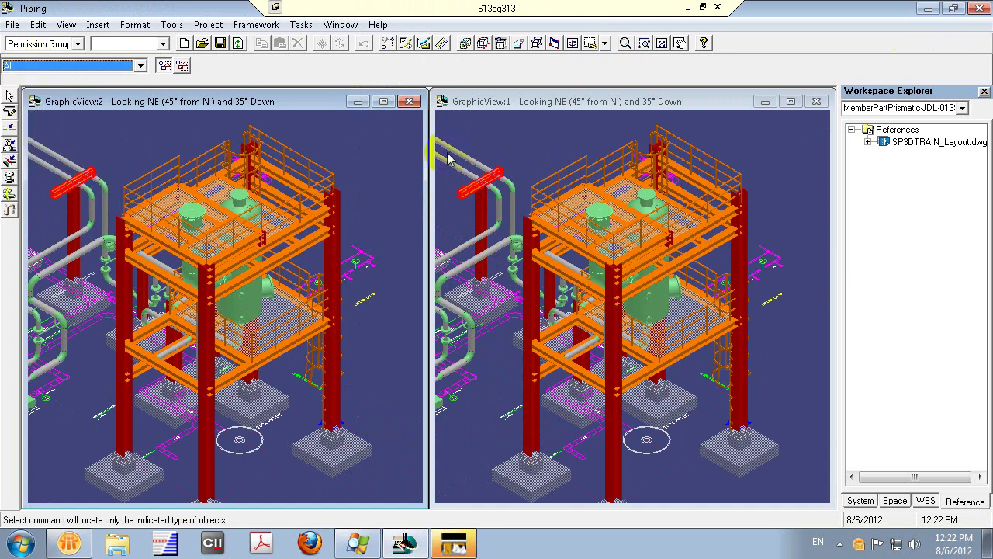
{"action": "left_click", "coordinate": [605, 45]}
{"action": "left_click", "coordinate": [619, 62]}
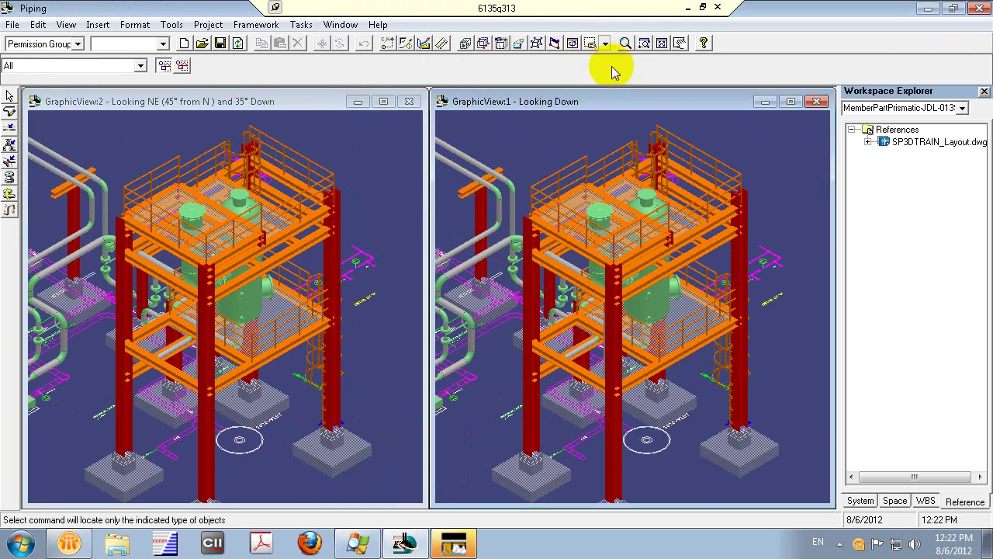
{"action": "left_click", "coordinate": [250, 107]}
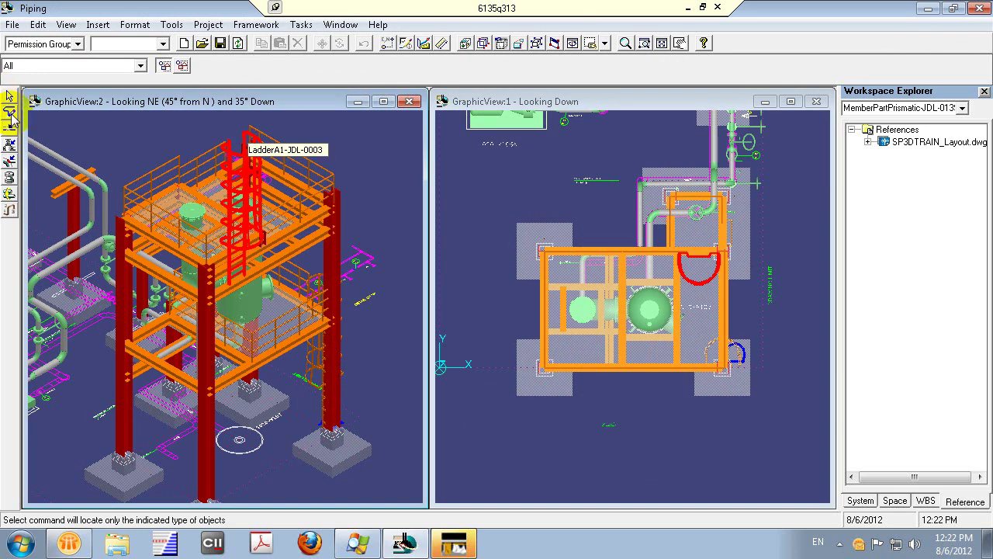
{"action": "key", "text": "Delete"}
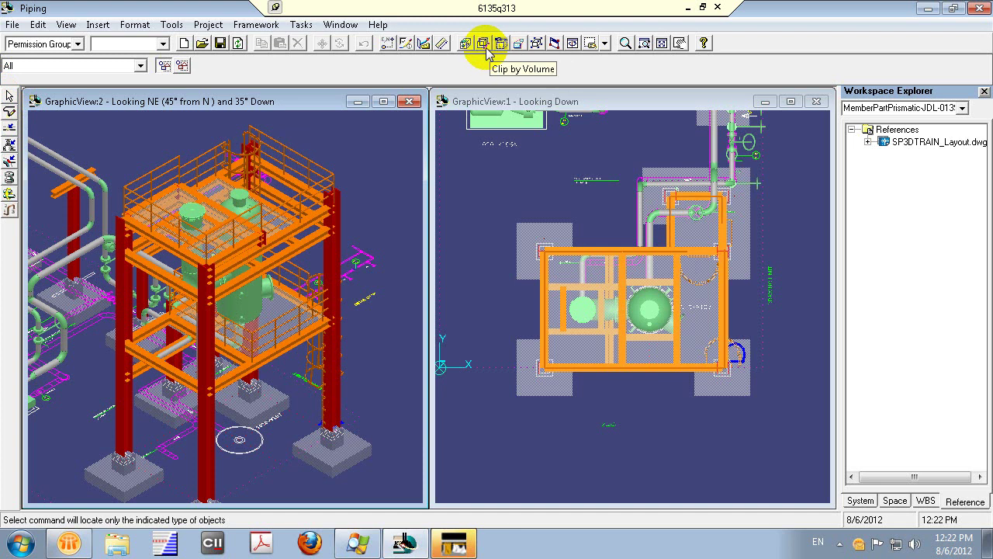
Try to clip the tower by volume, picking two area points around it in plan and two depth points near its base and upper platform.
{"action": "left_click", "coordinate": [483, 43]}
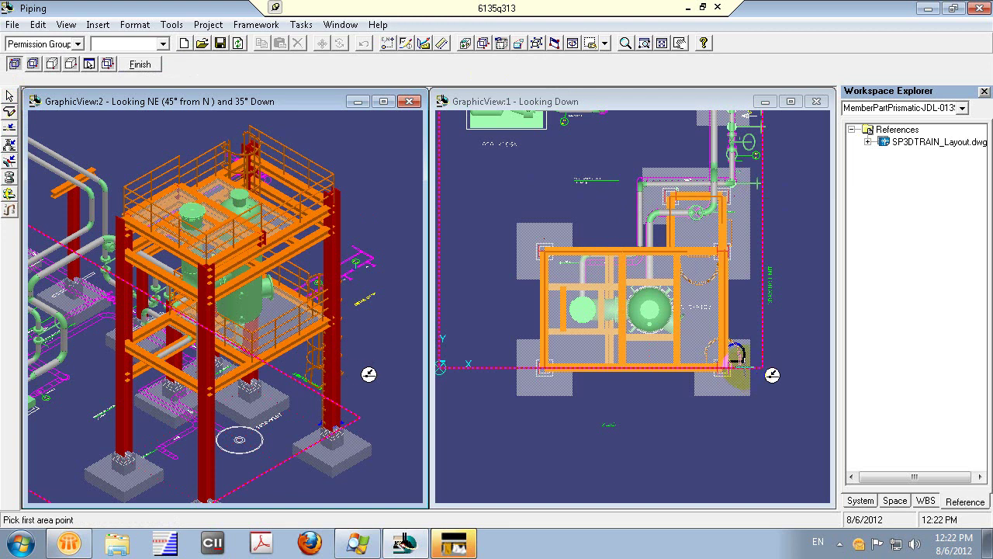
{"action": "left_click", "coordinate": [741, 369]}
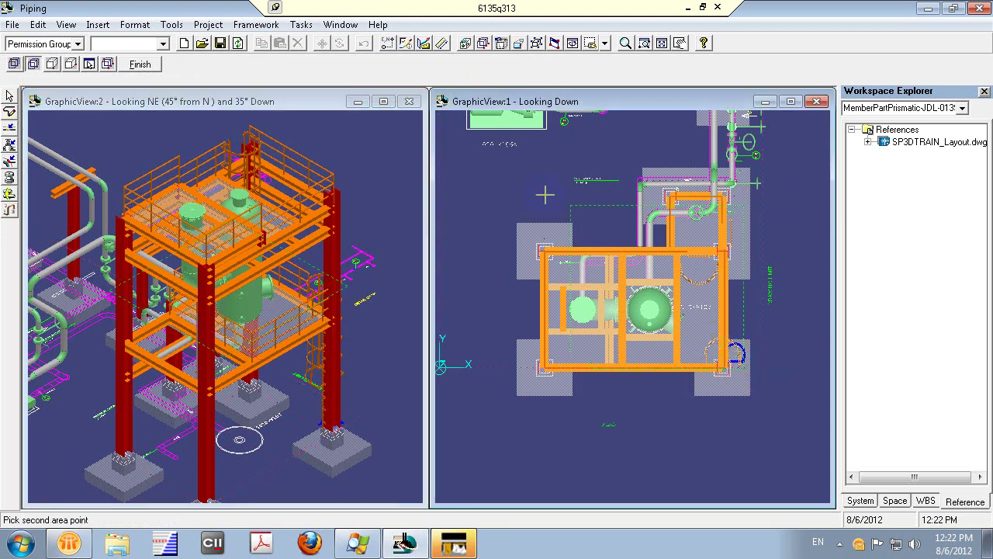
{"action": "left_click", "coordinate": [517, 168]}
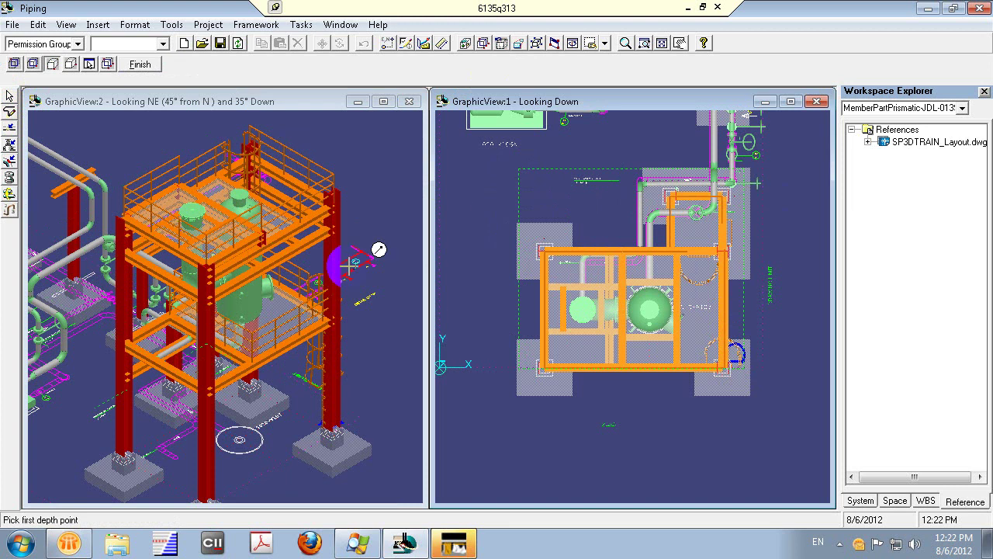
{"action": "left_click", "coordinate": [356, 431]}
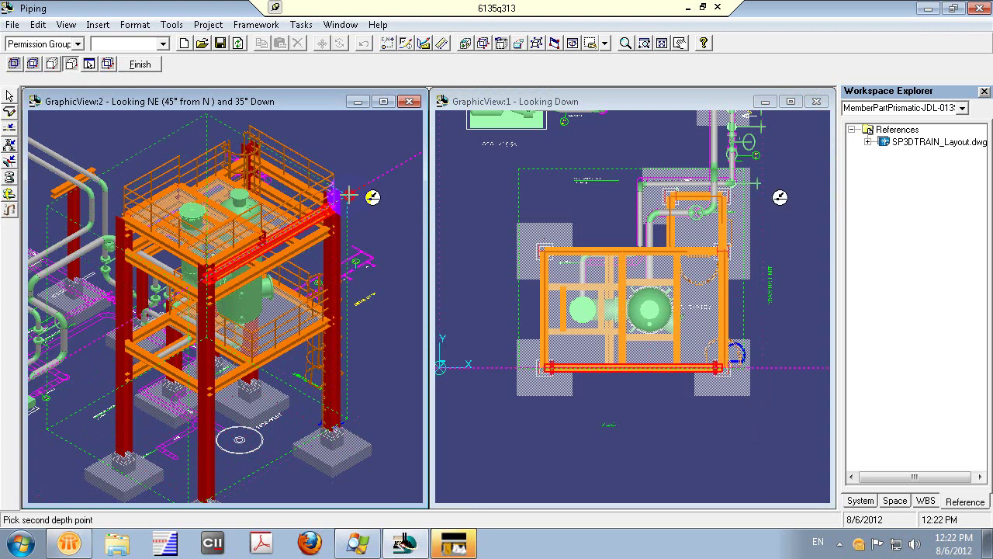
{"action": "left_click", "coordinate": [350, 195]}
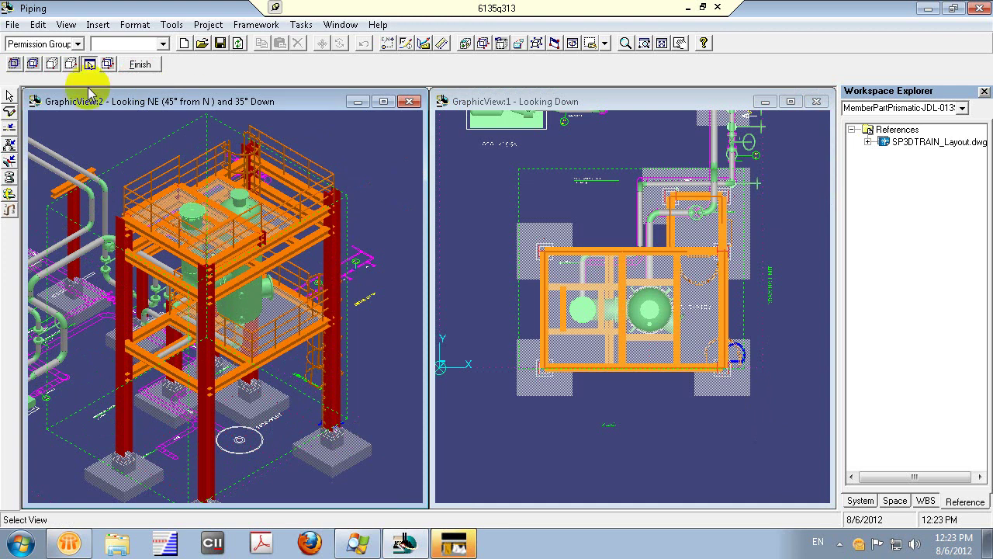
{"action": "left_click", "coordinate": [140, 64]}
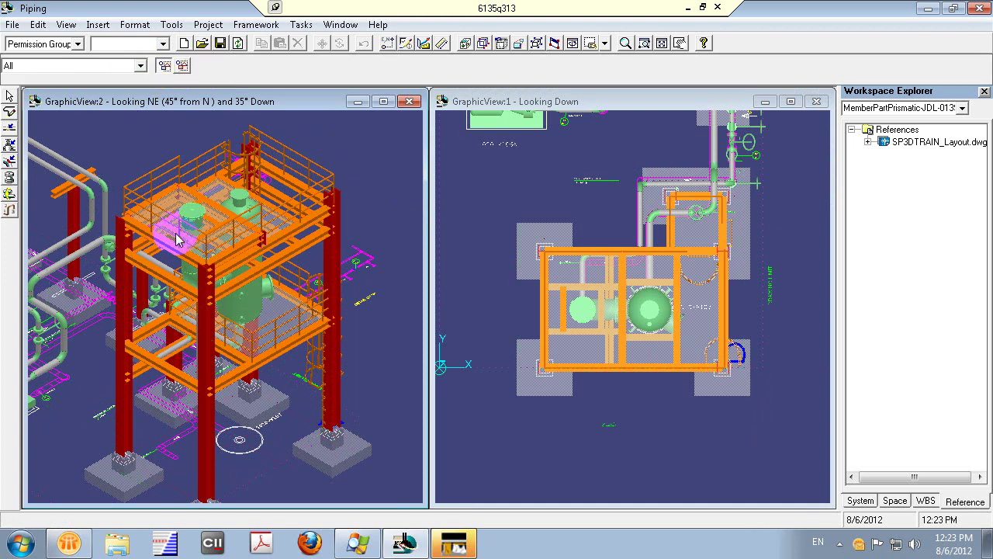
{"action": "left_click", "coordinate": [335, 288]}
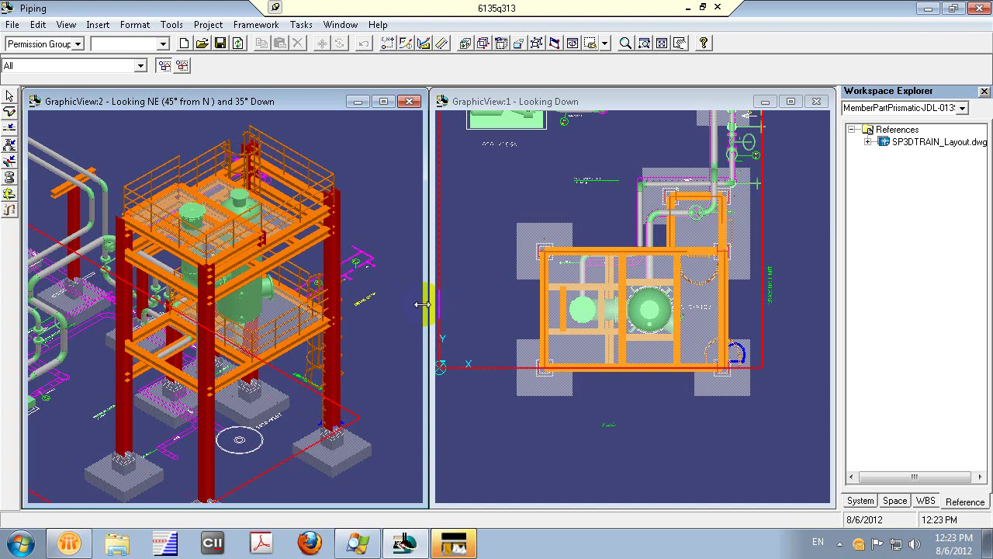
{"action": "left_click", "coordinate": [583, 287]}
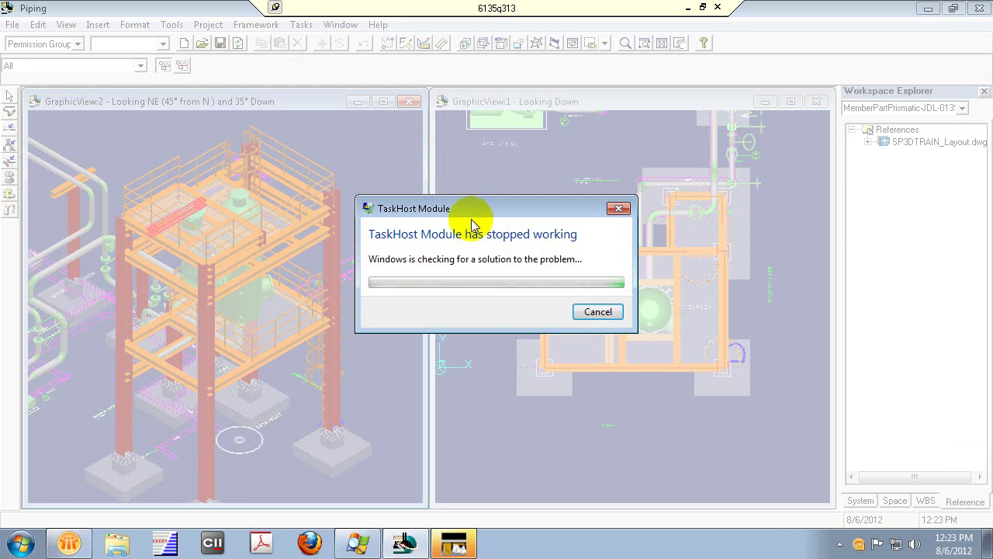
Close the stopped program and the prayer times window, and reopen the untitled.ses session from the desktop.
{"action": "left_click", "coordinate": [580, 325]}
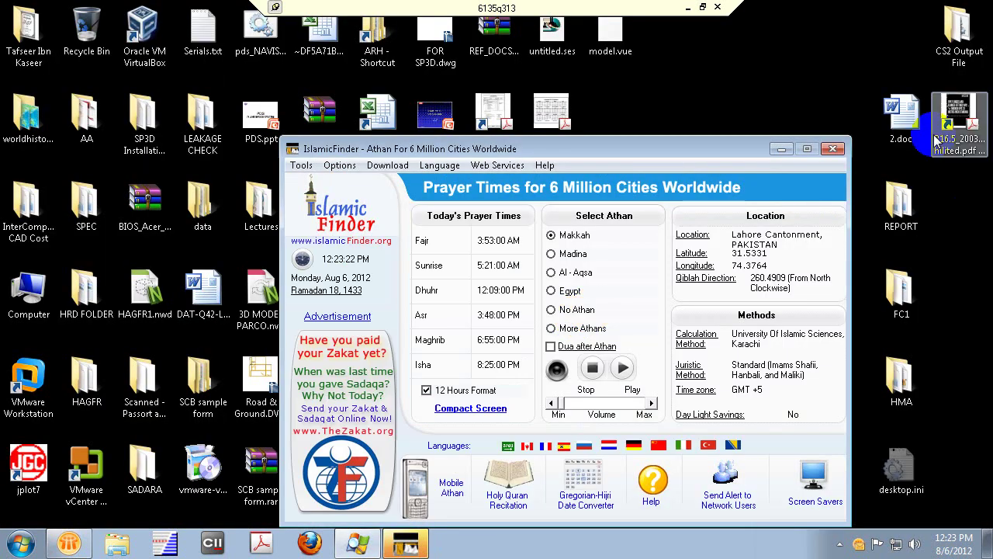
{"action": "left_click", "coordinate": [831, 149]}
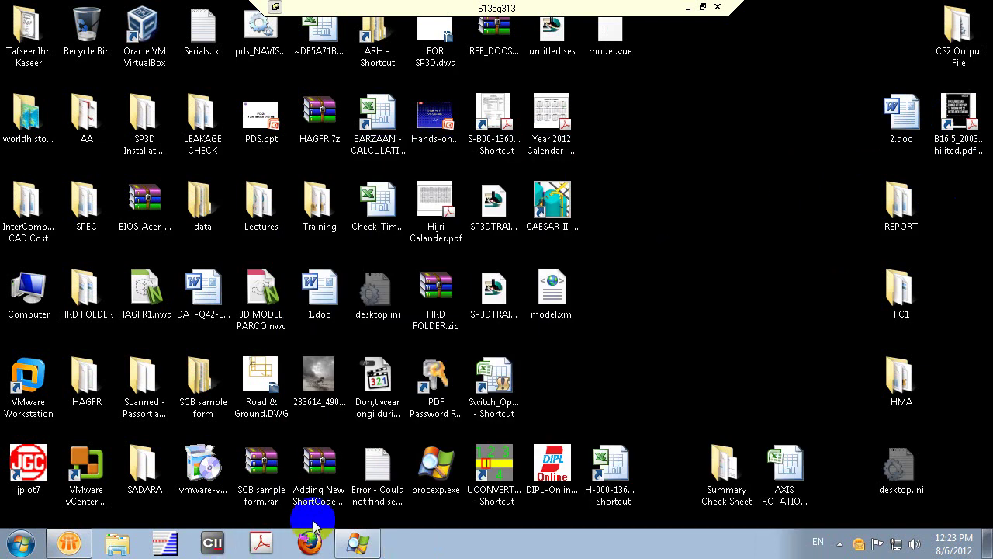
{"action": "left_click", "coordinate": [602, 29]}
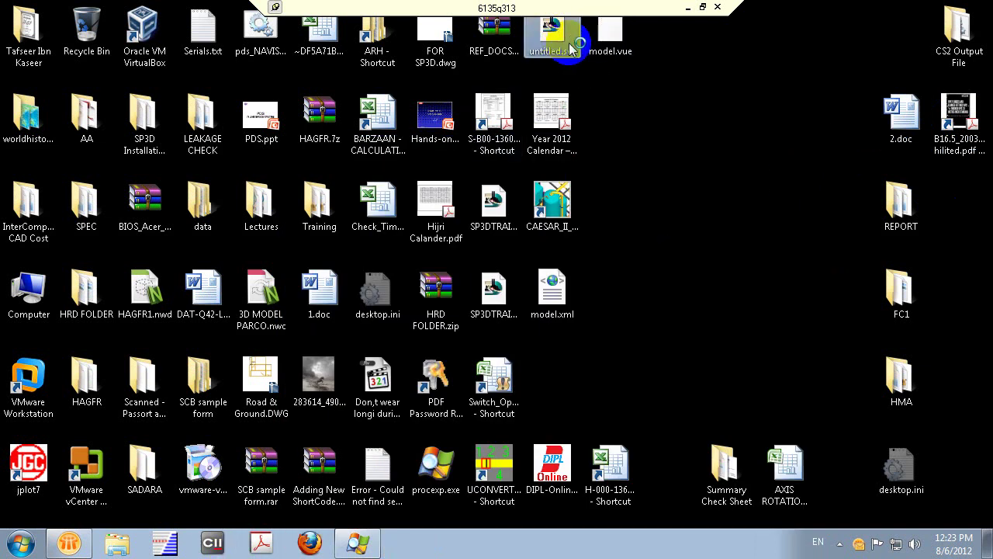
{"action": "left_click", "coordinate": [654, 132]}
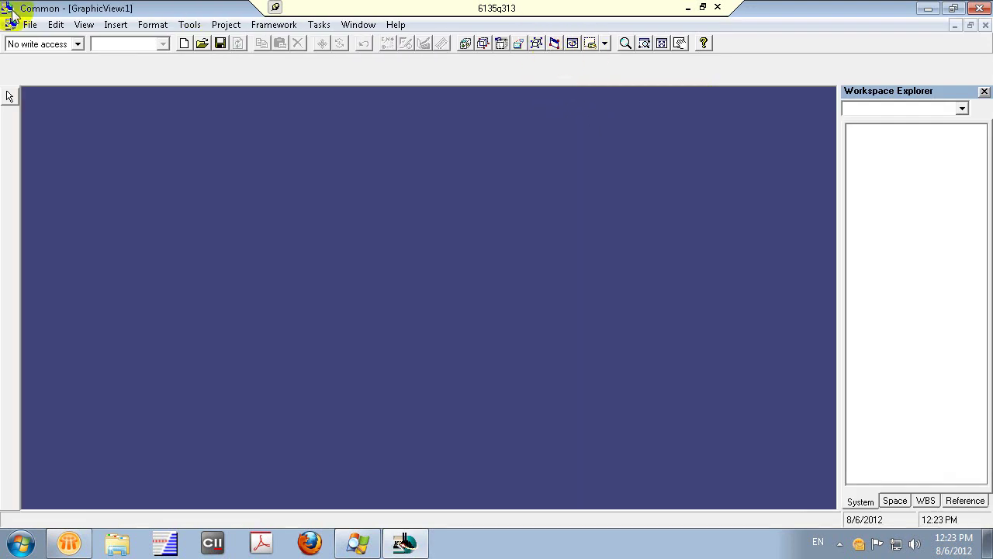
{"action": "left_click", "coordinate": [661, 45]}
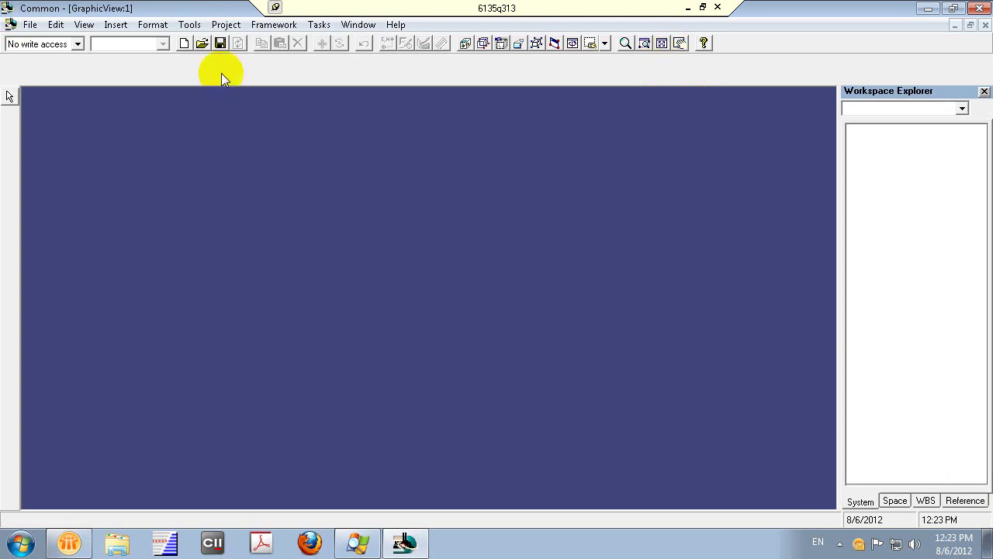
Define the workspace with plant SP3DTRAIN and the A00 filter from My Filters, and fit the model to the view.
{"action": "left_click", "coordinate": [29, 24]}
{"action": "left_click", "coordinate": [81, 180]}
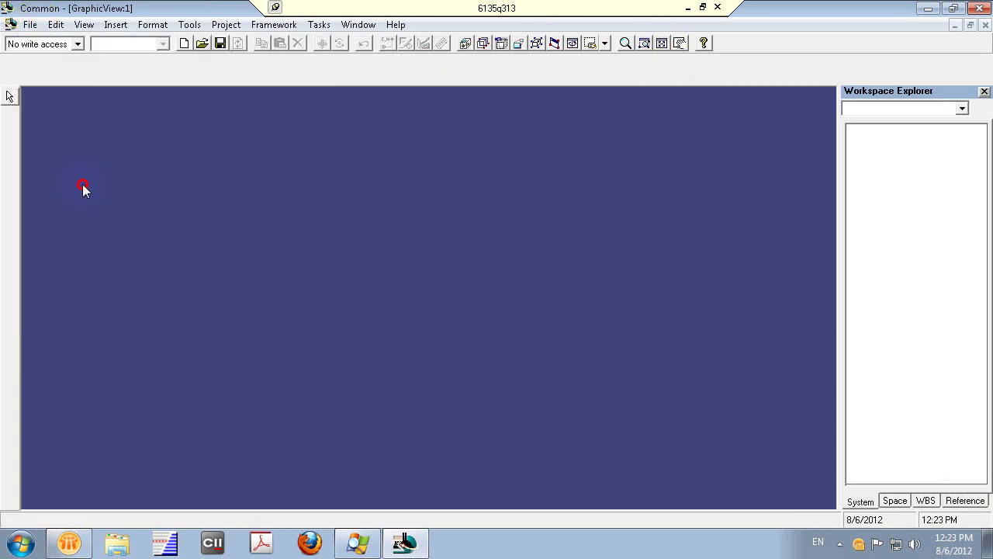
{"action": "left_click", "coordinate": [115, 97]}
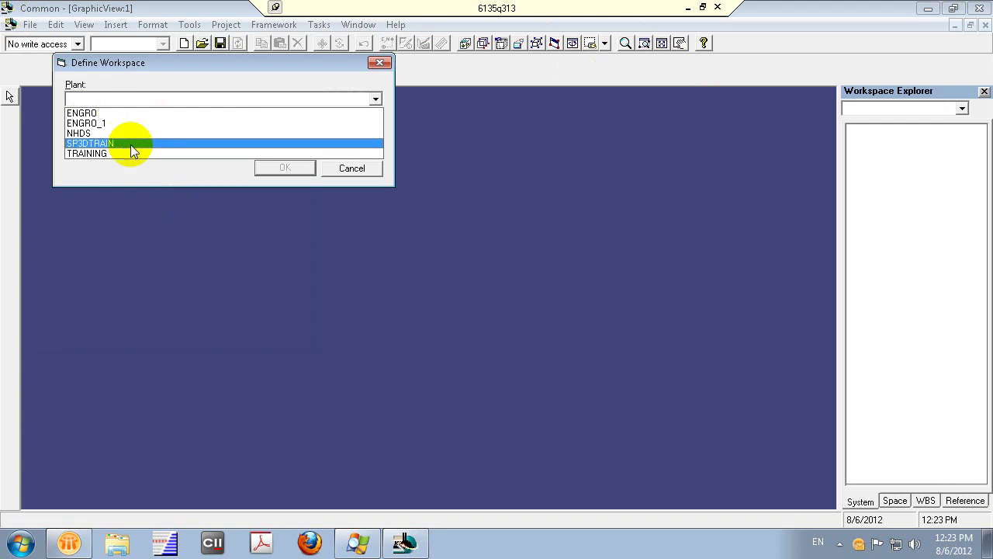
{"action": "left_click", "coordinate": [129, 144]}
{"action": "left_click", "coordinate": [138, 137]}
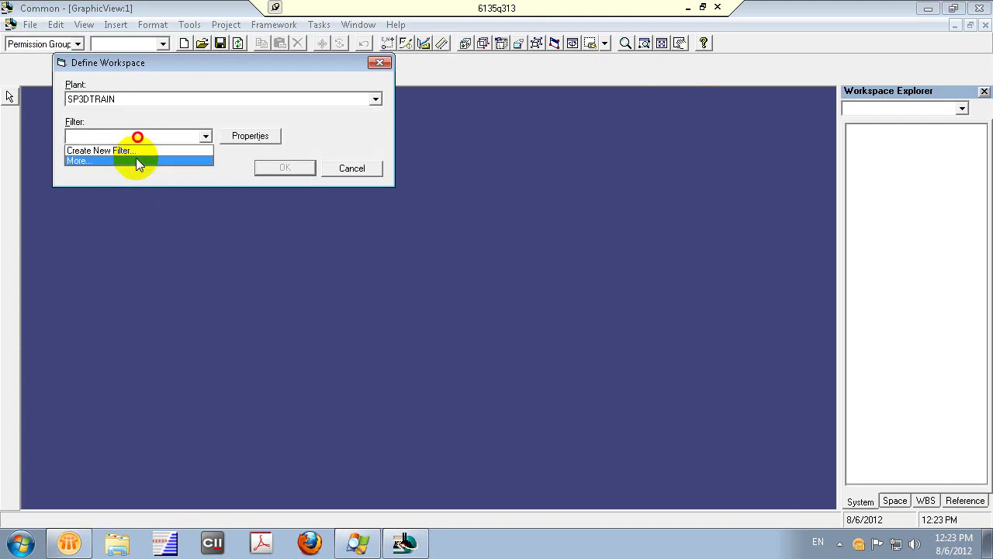
{"action": "left_click", "coordinate": [136, 159]}
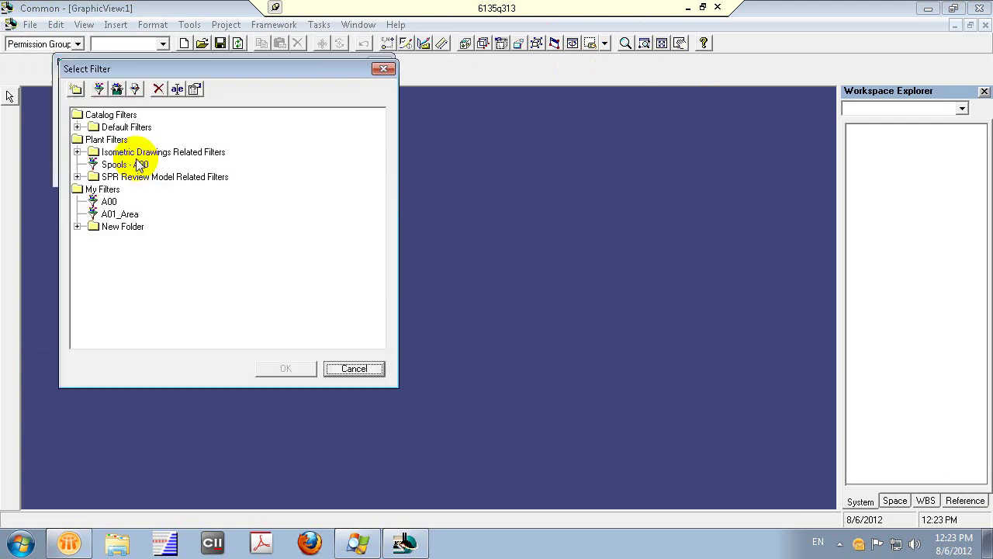
{"action": "left_click", "coordinate": [110, 202]}
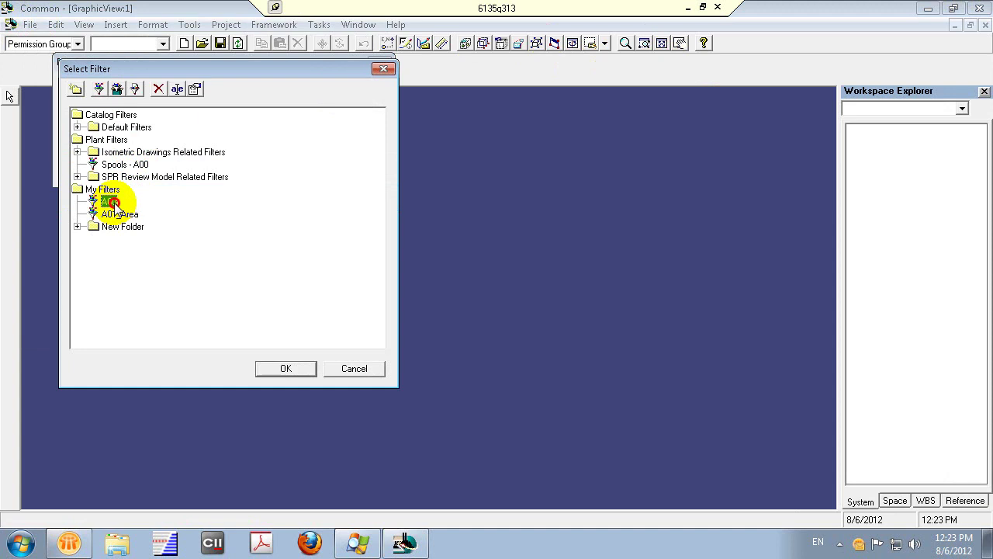
{"action": "left_click", "coordinate": [285, 368]}
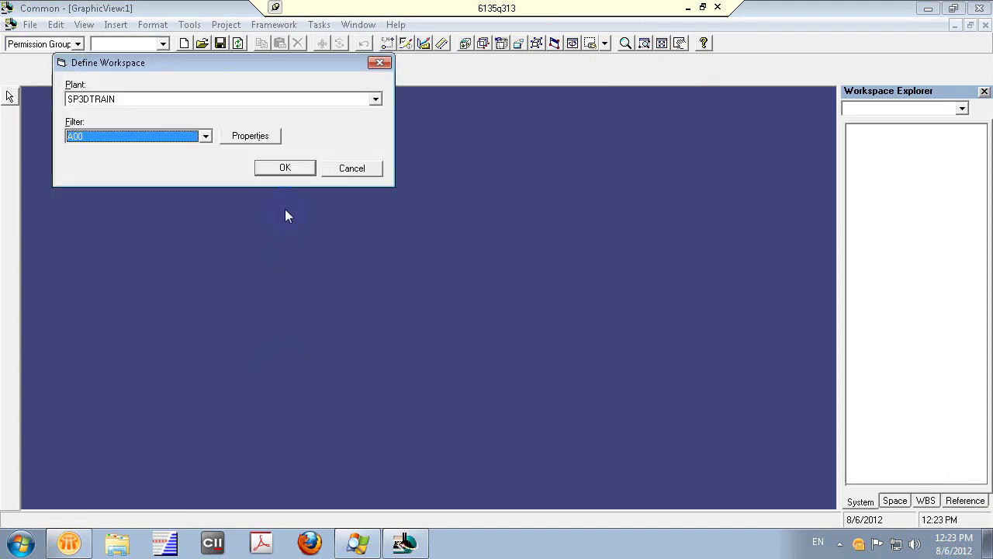
{"action": "left_click", "coordinate": [284, 168]}
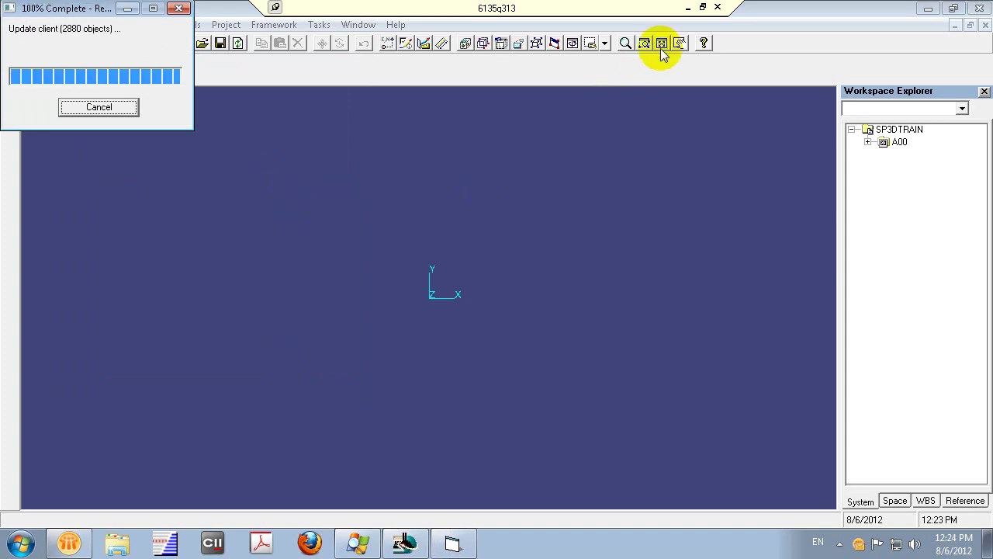
{"action": "left_click", "coordinate": [662, 43]}
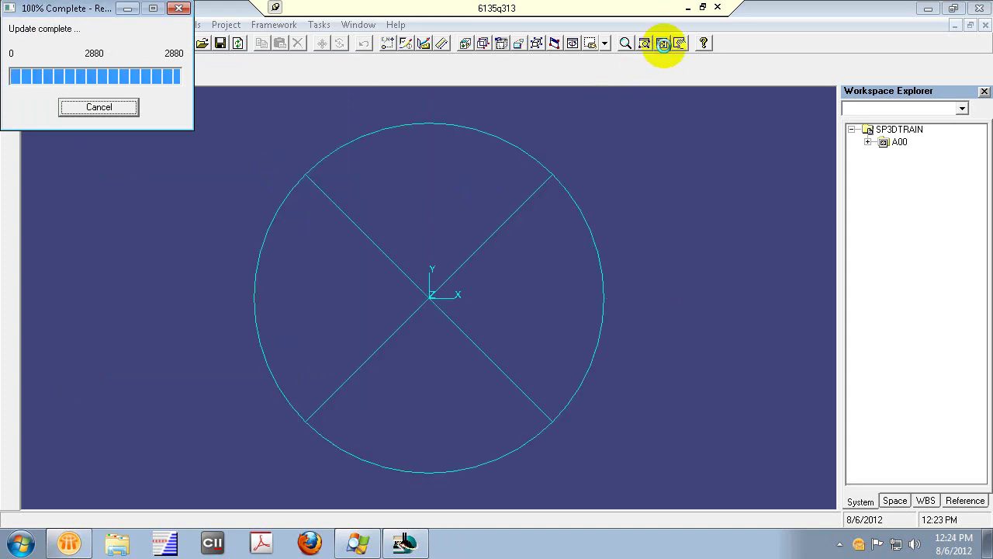
{"action": "left_click", "coordinate": [661, 43]}
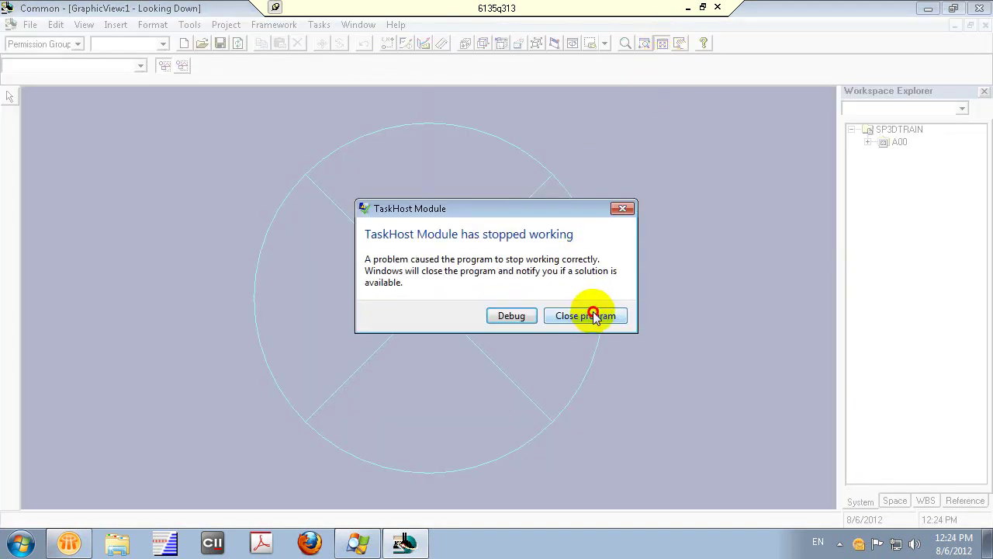
Close the stopped program, reopen the untitled.ses session from the desktop, and minimize the remote desktop window.
{"action": "left_click", "coordinate": [593, 314]}
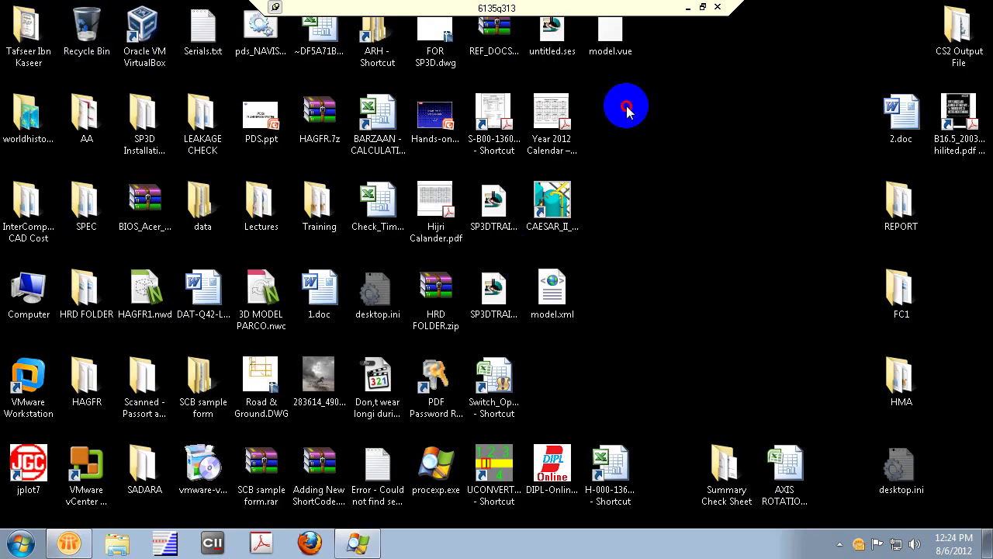
{"action": "left_click", "coordinate": [550, 43]}
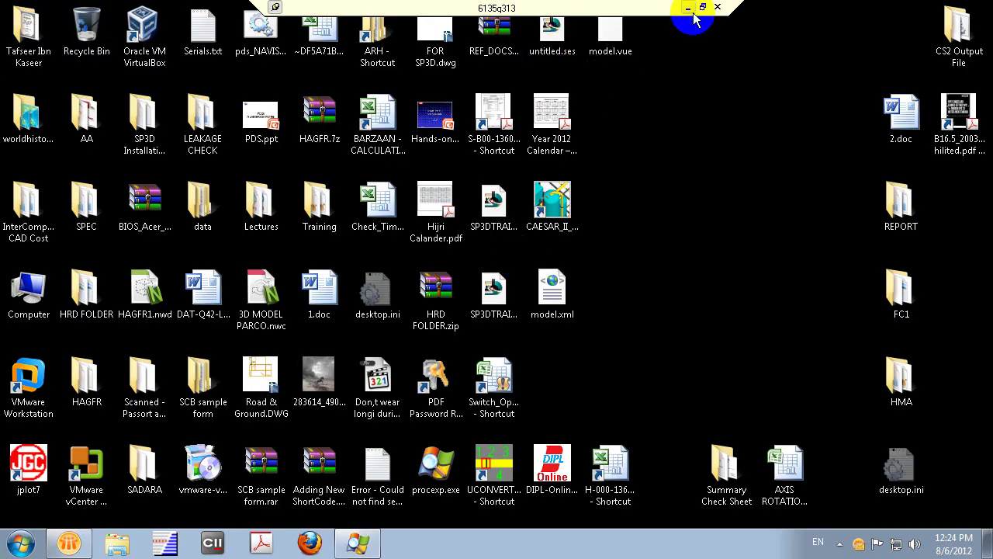
{"action": "double_click", "coordinate": [546, 47]}
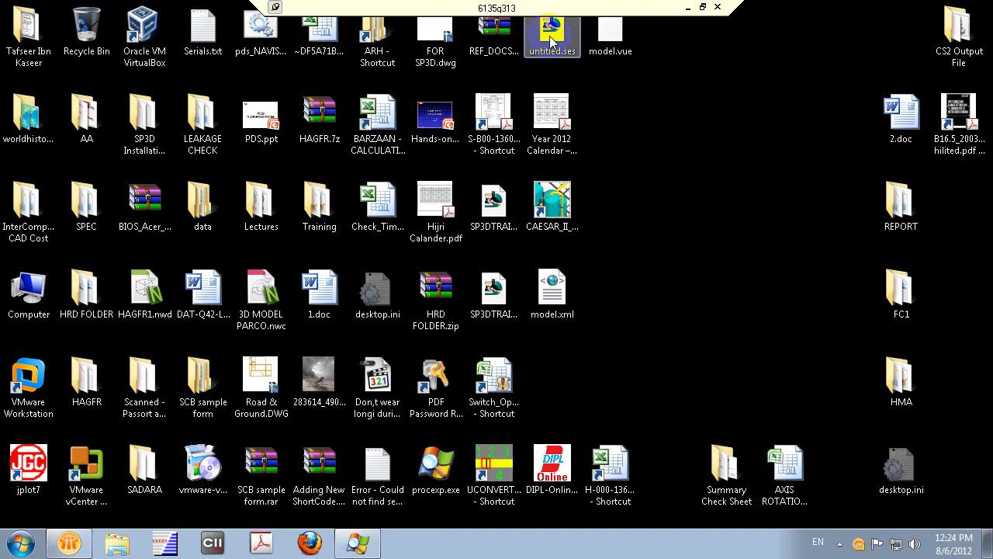
{"action": "left_click", "coordinate": [591, 81]}
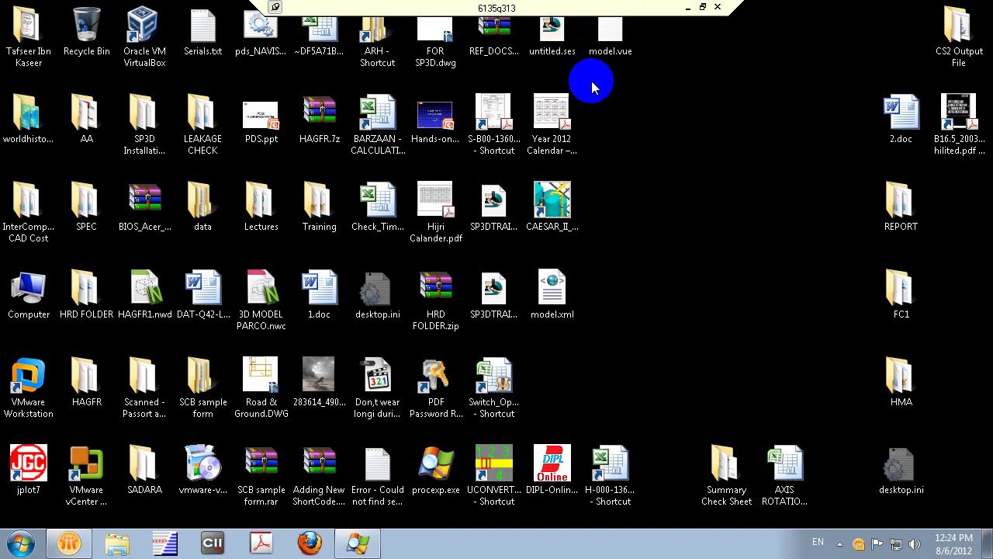
{"action": "left_click", "coordinate": [555, 53]}
{"action": "left_click", "coordinate": [633, 201]}
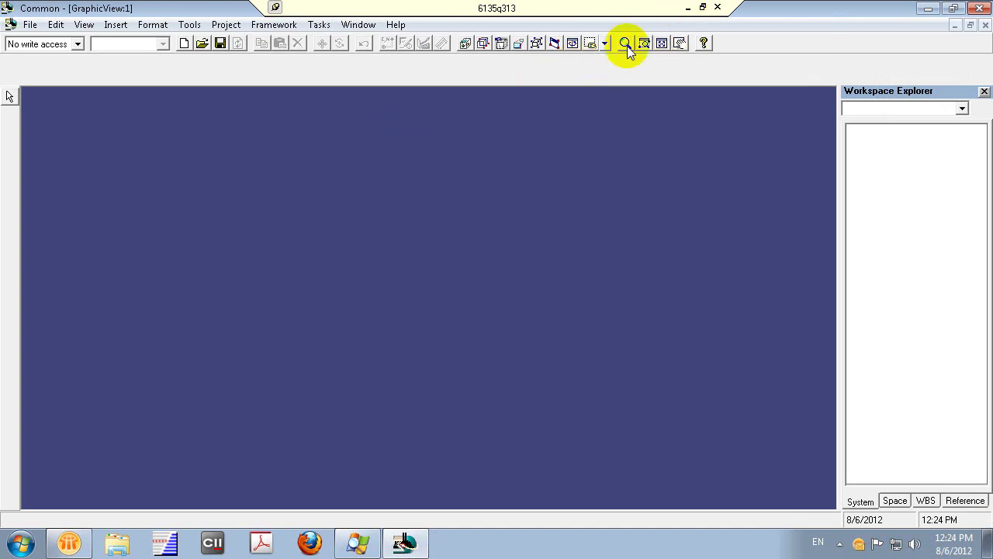
{"action": "left_click", "coordinate": [689, 9]}
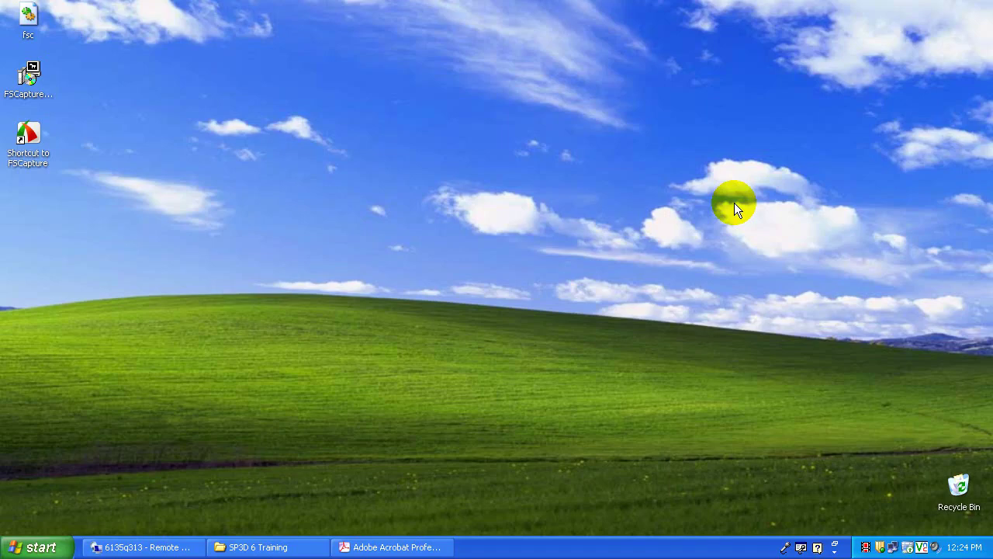